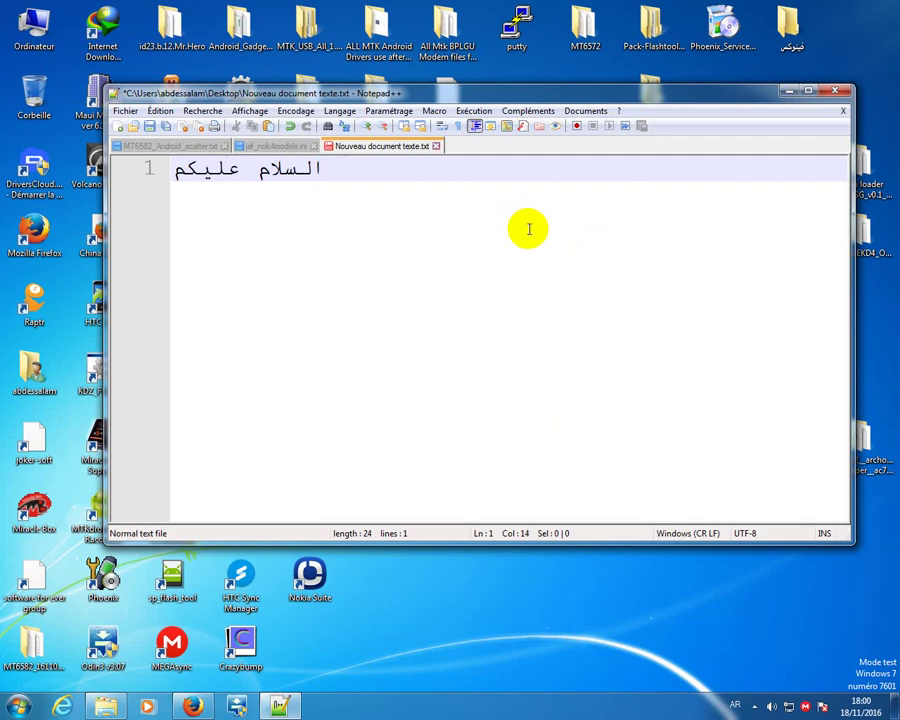
Step: Complete the greeting on line 1 with "ورحمة الله و بركاته" and start a second line
{"action": "type", "text": "و"}
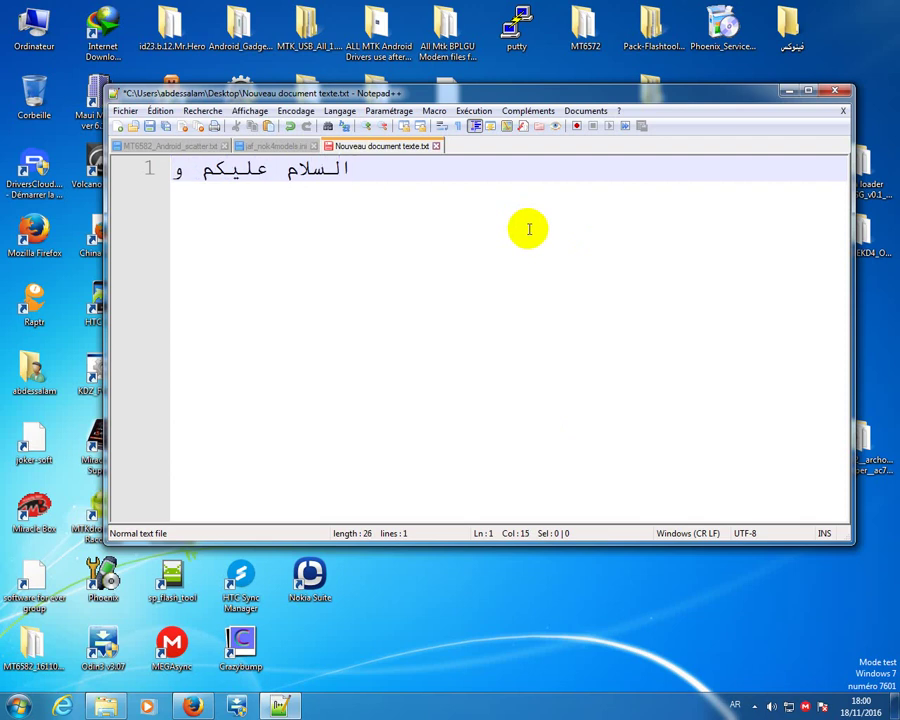
{"action": "type", "text": "رحم"}
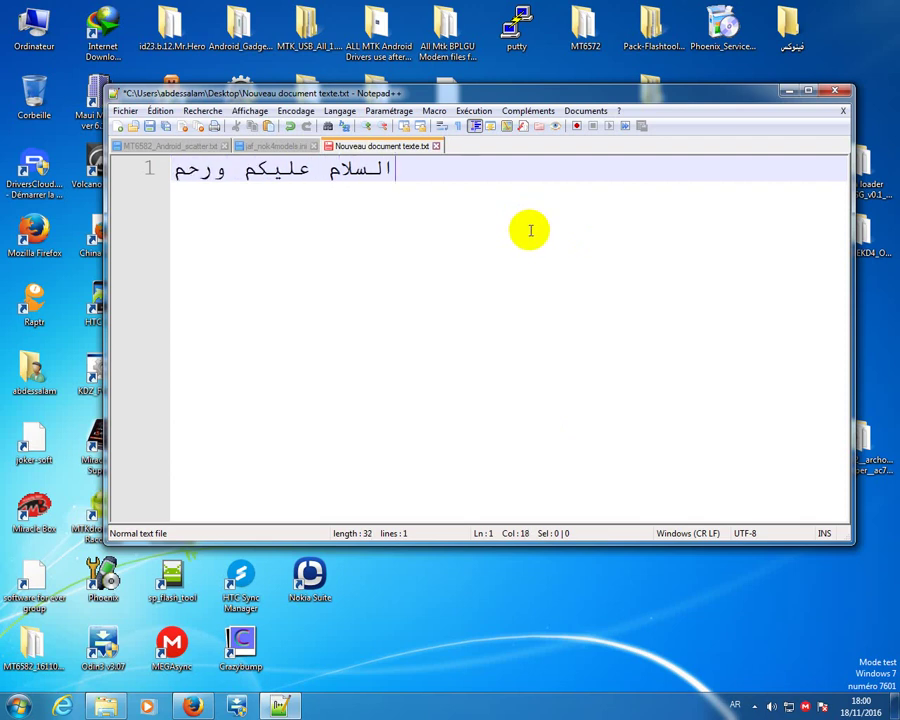
{"action": "type", "text": "ة "}
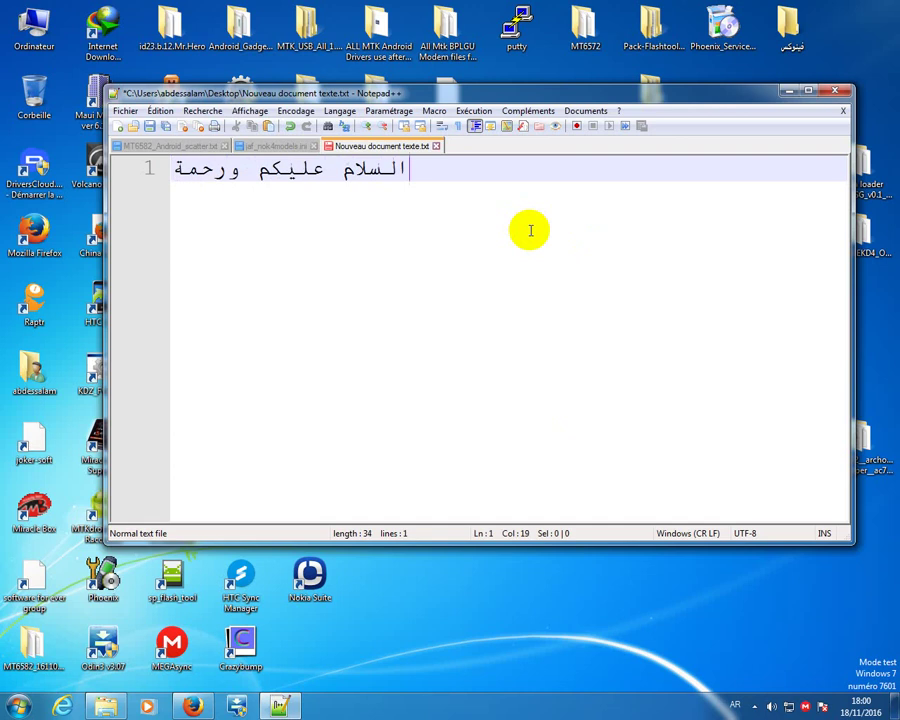
{"action": "type", "text": "الله "}
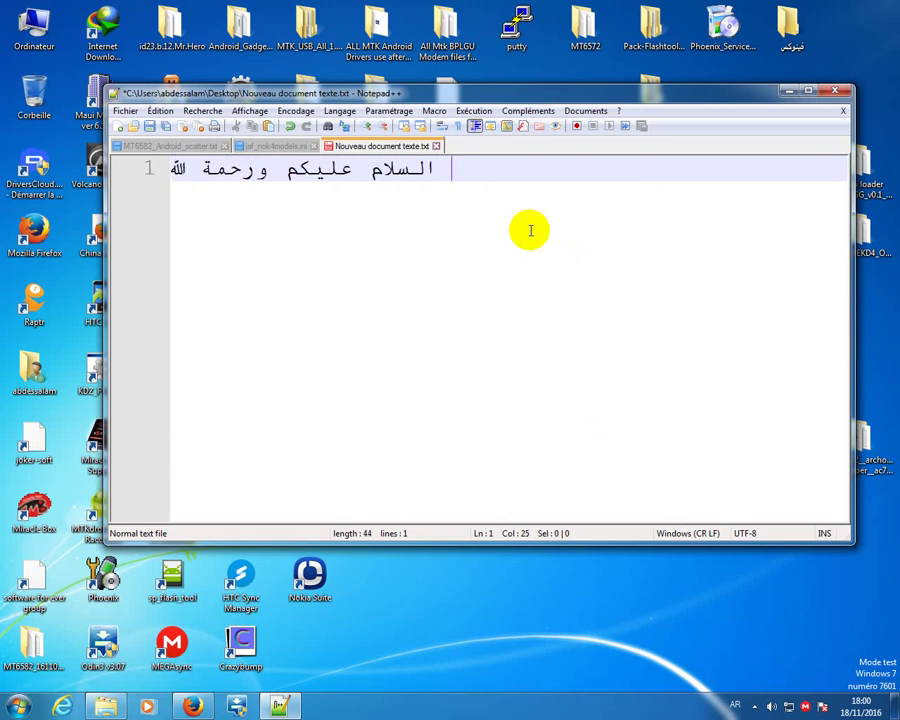
{"action": "type", "text": "و بر"}
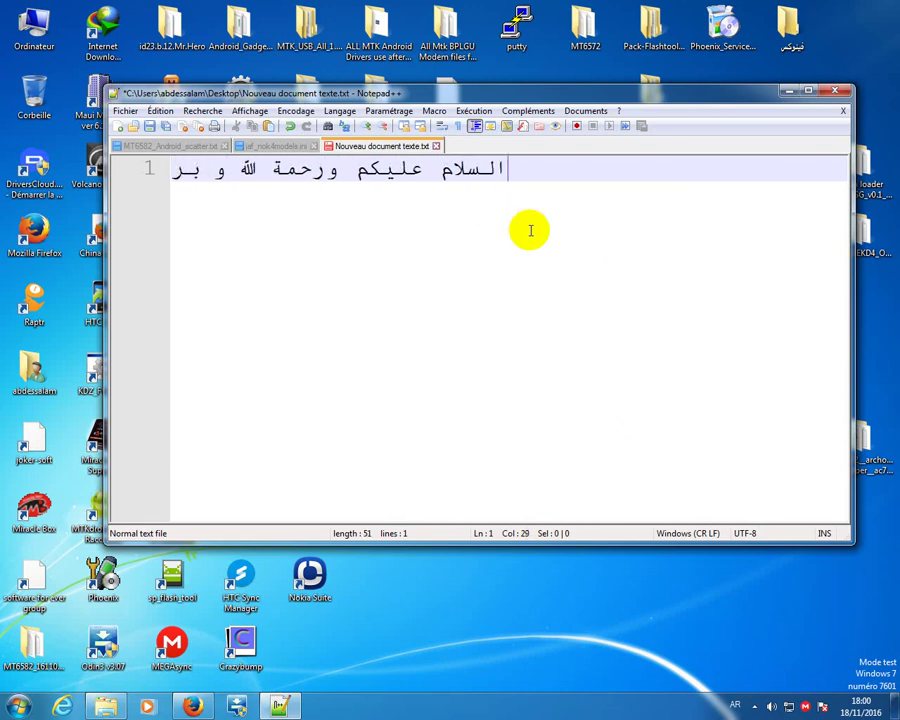
{"action": "type", "text": "كاته"}
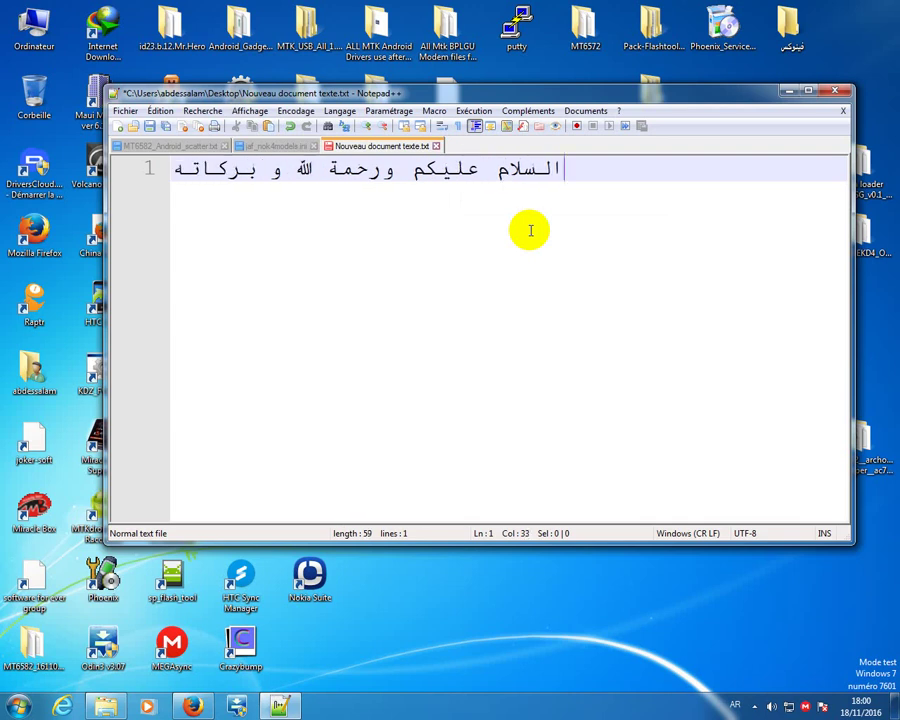
{"action": "key", "text": "Return"}
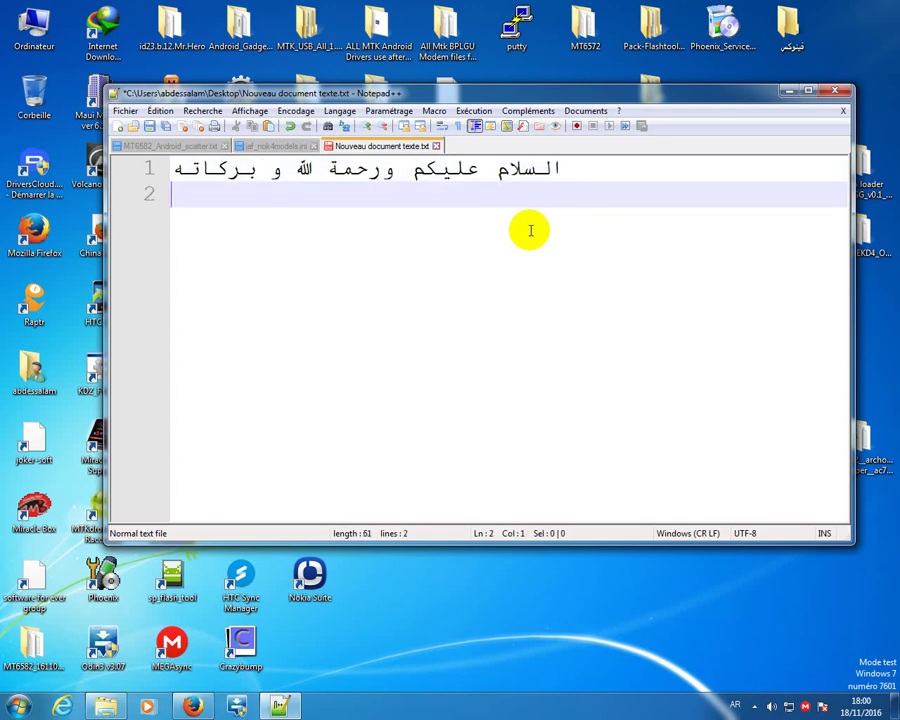
Step: Write "اخوتي الاعزاء مرحبا بكم في هدا الفيديو" on line 2 and start a third line
{"action": "type", "text": "اخوتي الاع"}
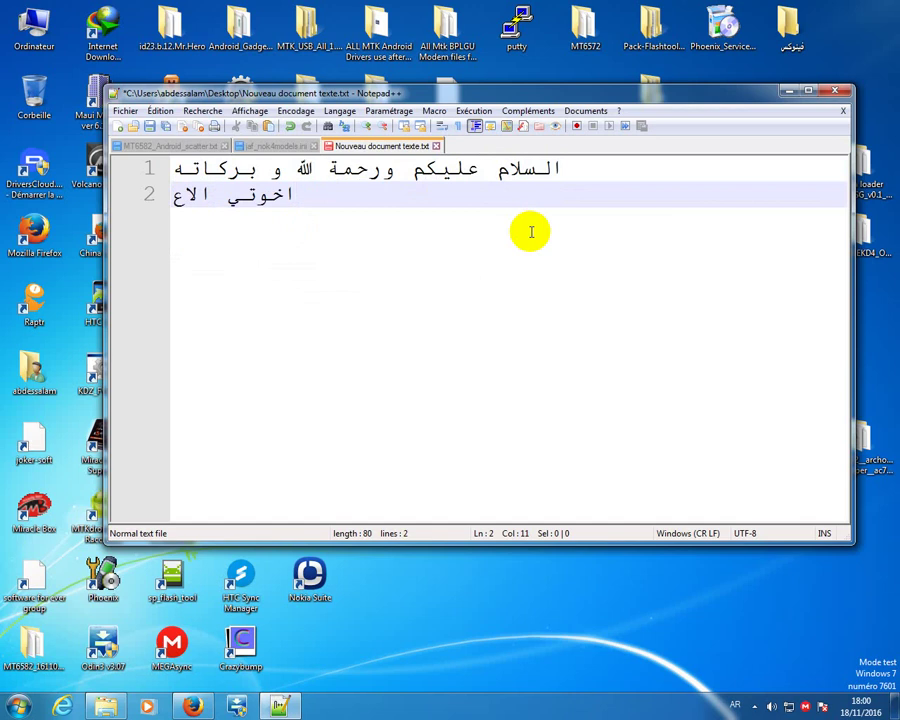
{"action": "type", "text": "زا"}
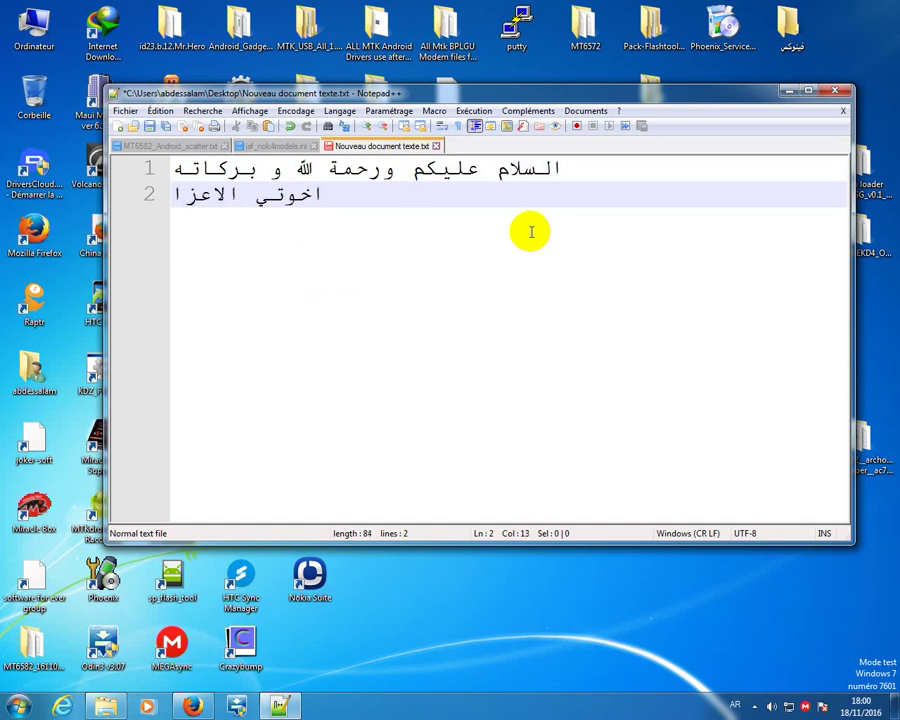
{"action": "type", "text": "ء "}
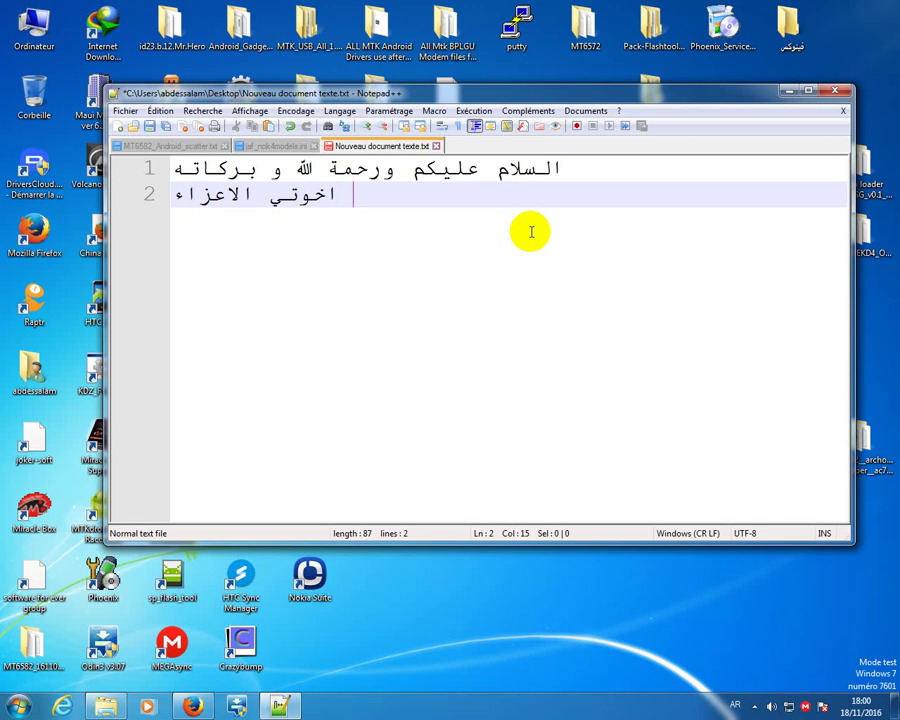
{"action": "type", "text": "م"}
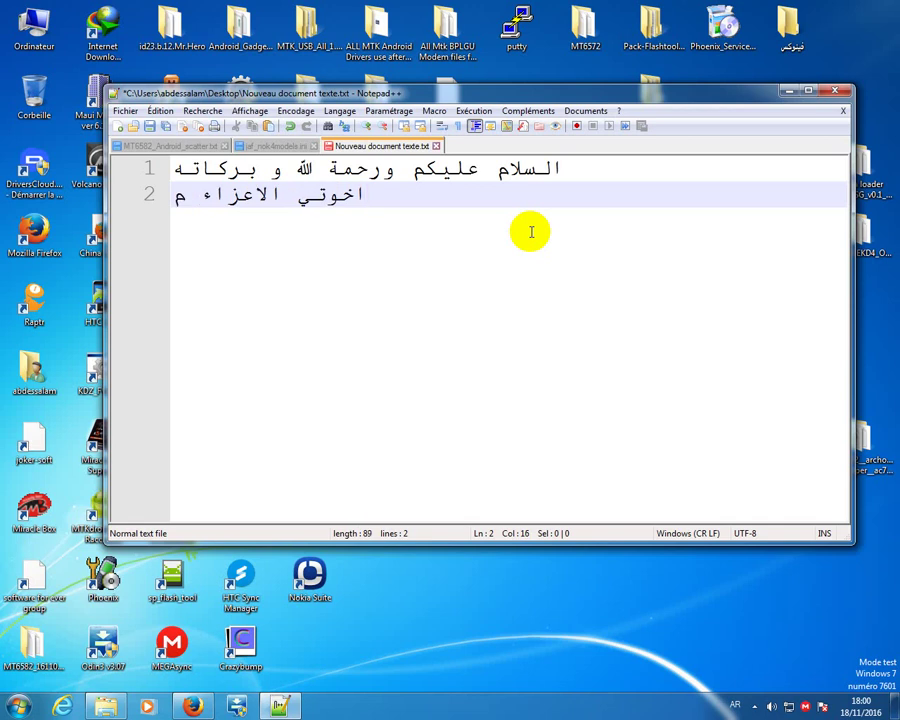
{"action": "type", "text": "رحبا "}
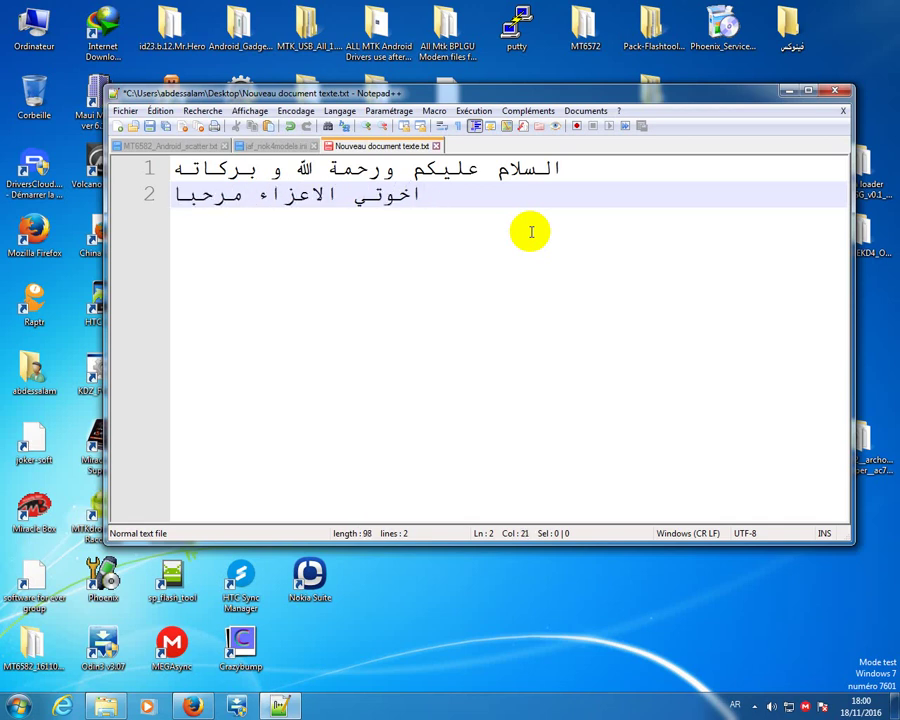
{"action": "type", "text": "بكم "}
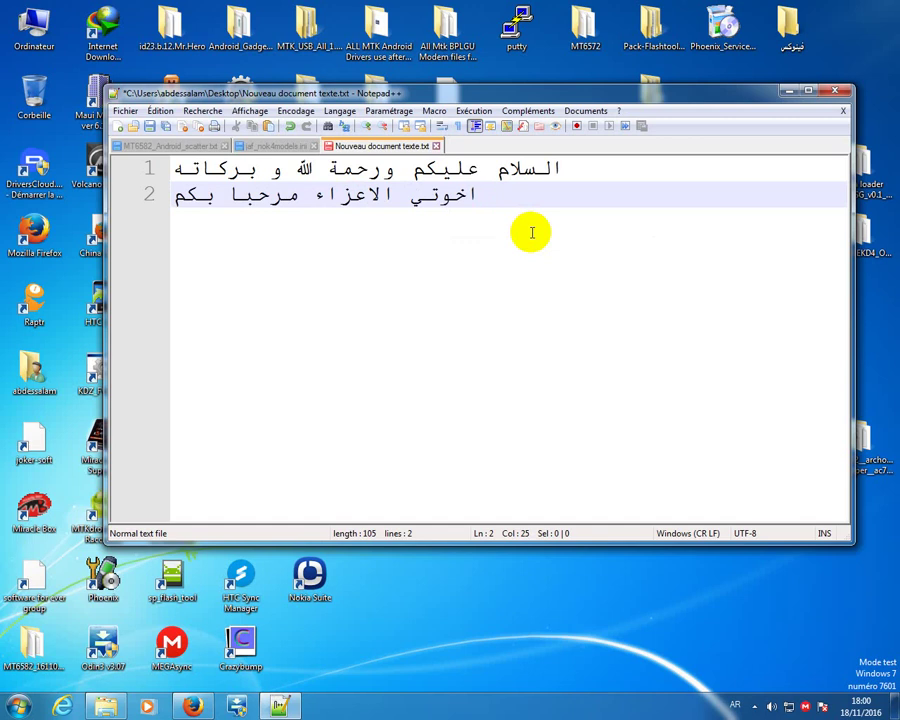
{"action": "type", "text": "في "}
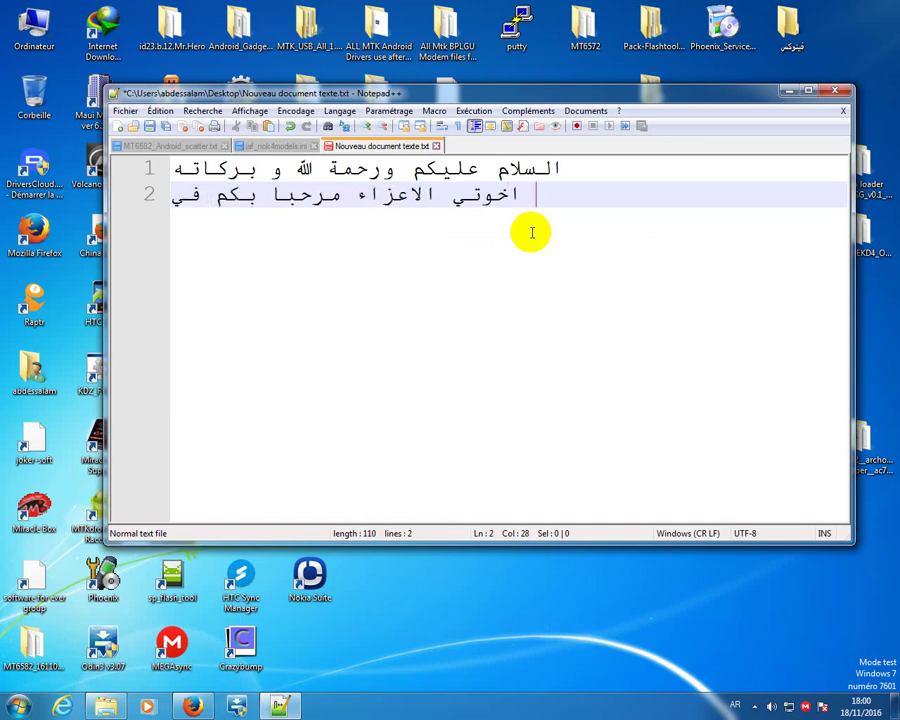
{"action": "type", "text": "ه"}
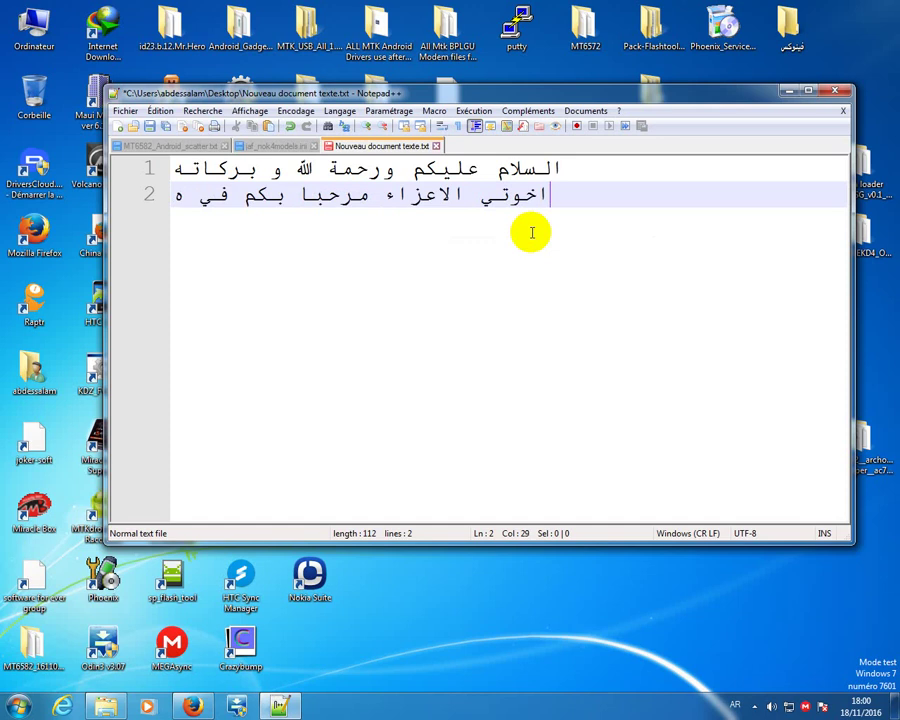
{"action": "type", "text": "دا"}
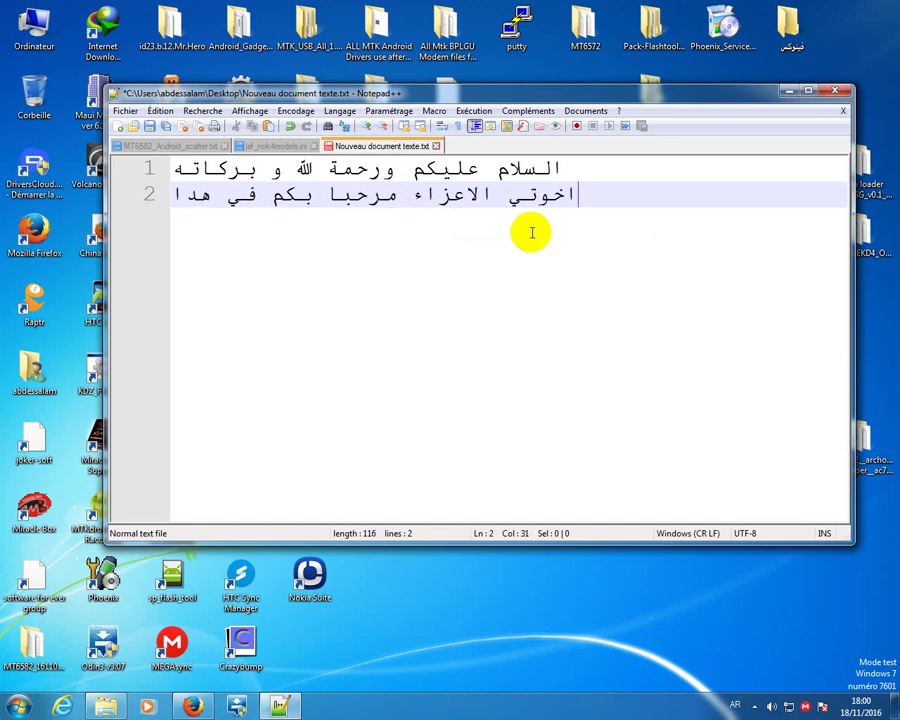
{"action": "type", "text": " الف"}
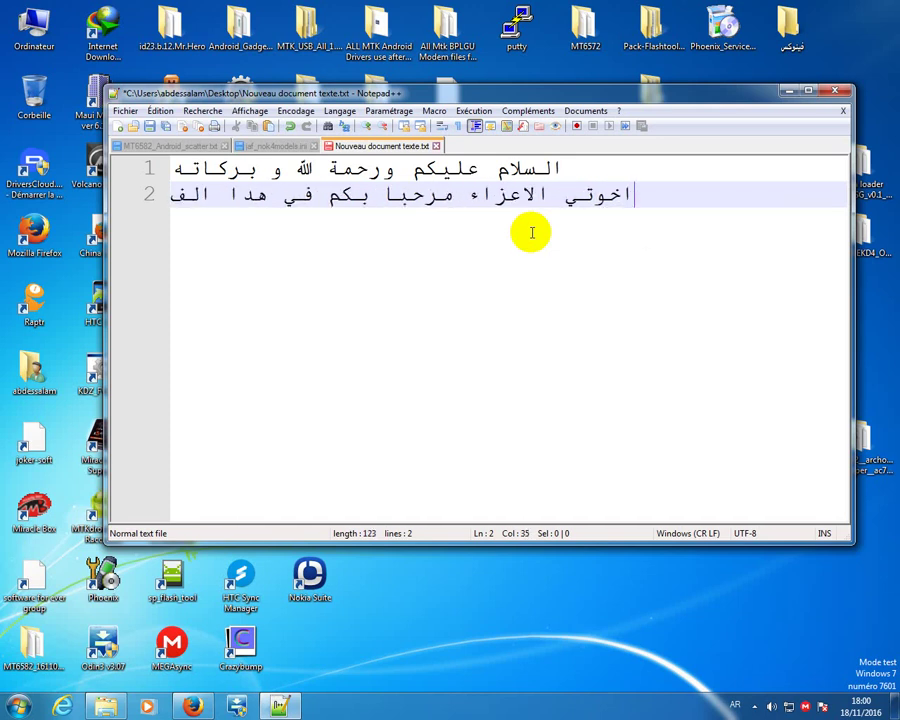
{"action": "type", "text": "ي"}
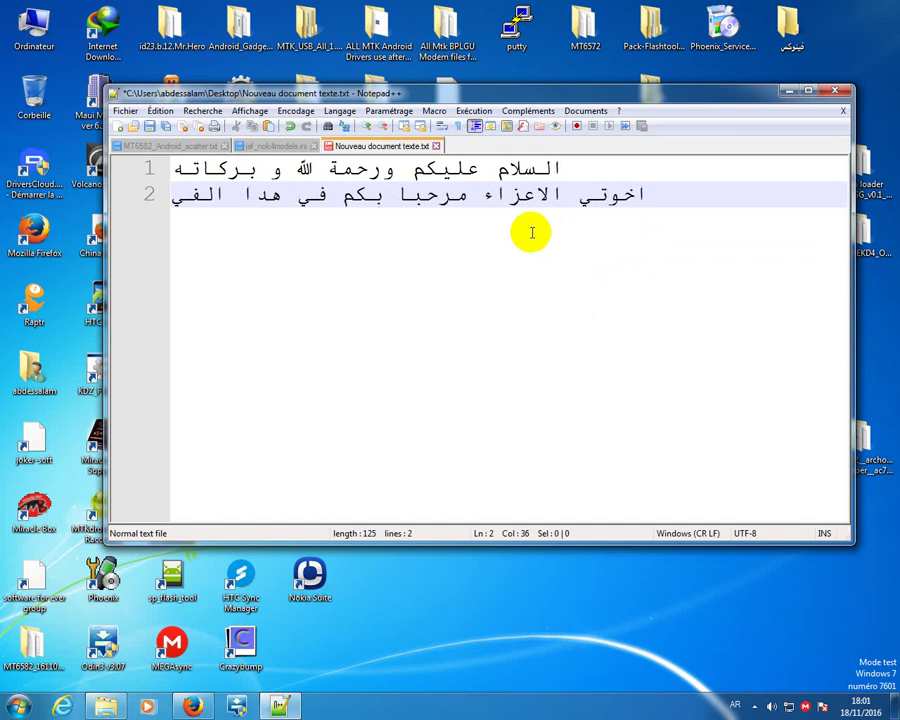
{"action": "type", "text": "ديو"}
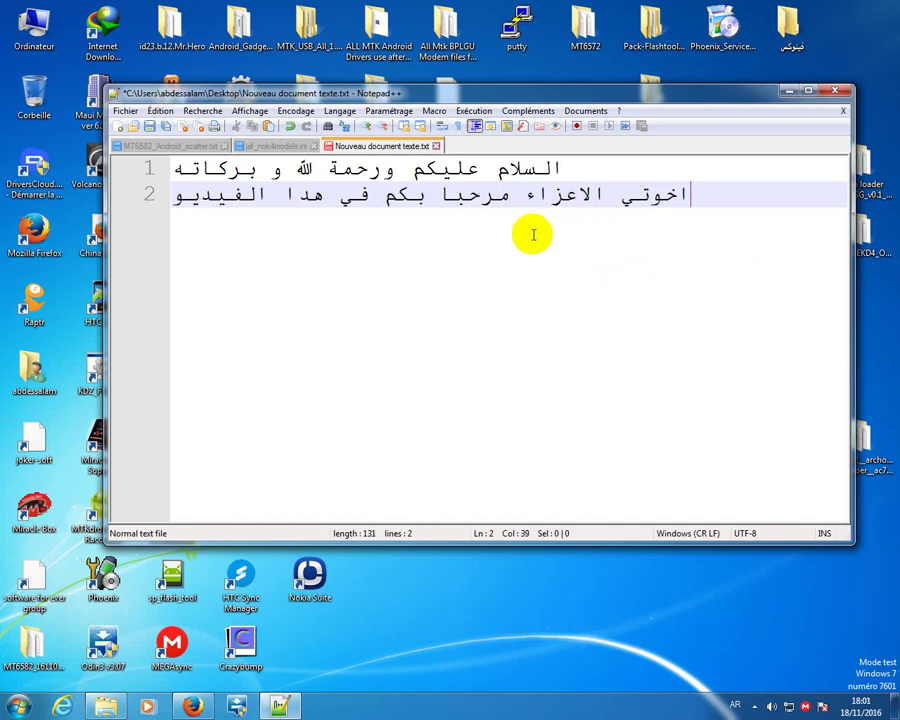
{"action": "key", "text": "Return"}
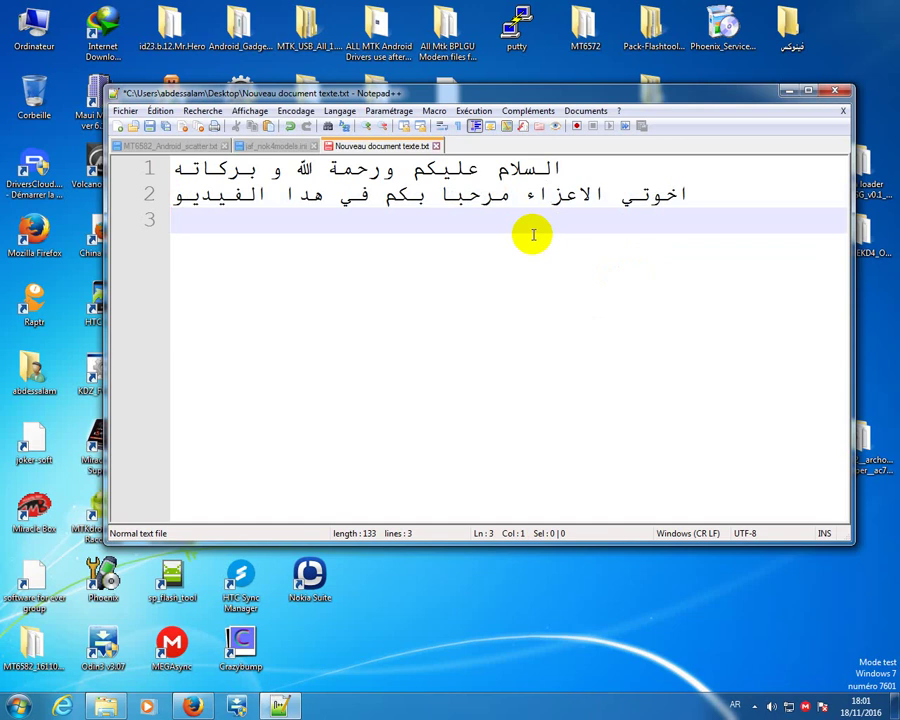
Step: Begin line 3 with the text "واللدي سنتحدت فيه انشاء الله"
{"action": "type", "text": "و"}
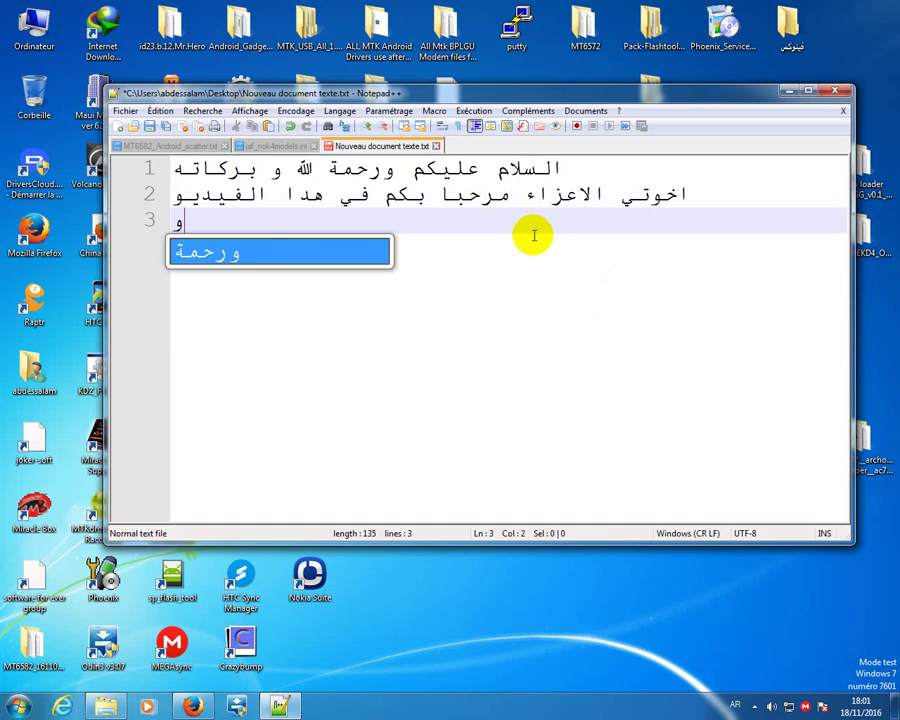
{"action": "type", "text": "اللد"}
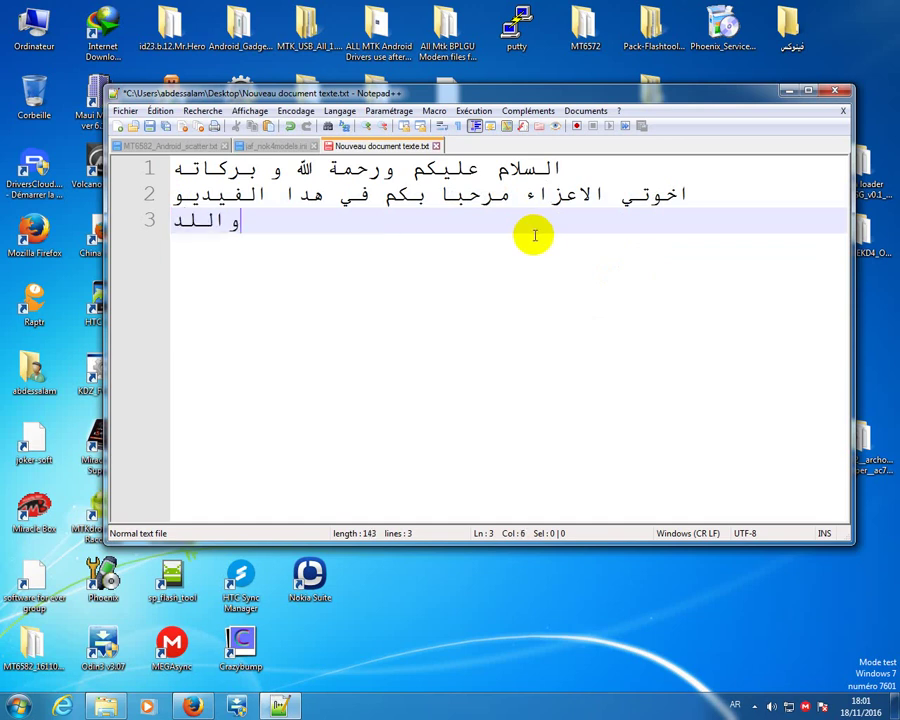
{"action": "type", "text": "ي "}
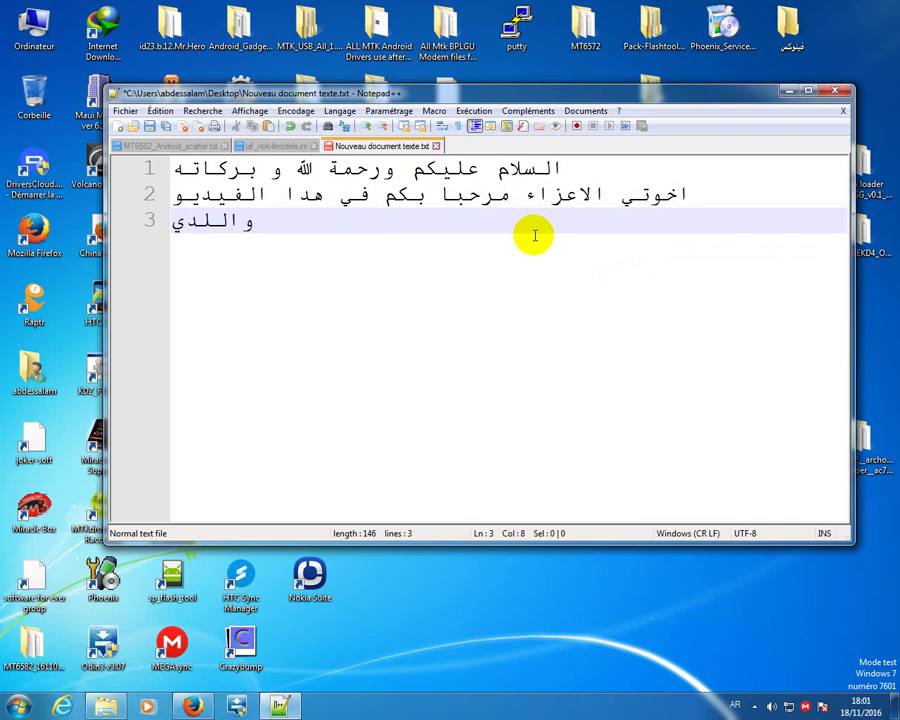
{"action": "type", "text": "سنت"}
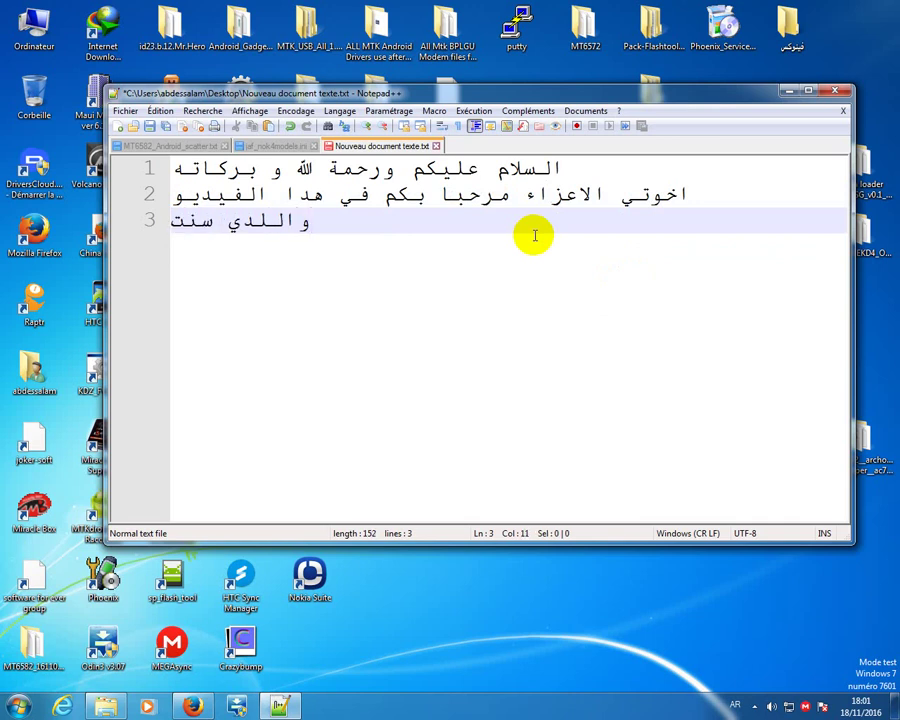
{"action": "type", "text": "ج"}
{"action": "type", "text": "د"}
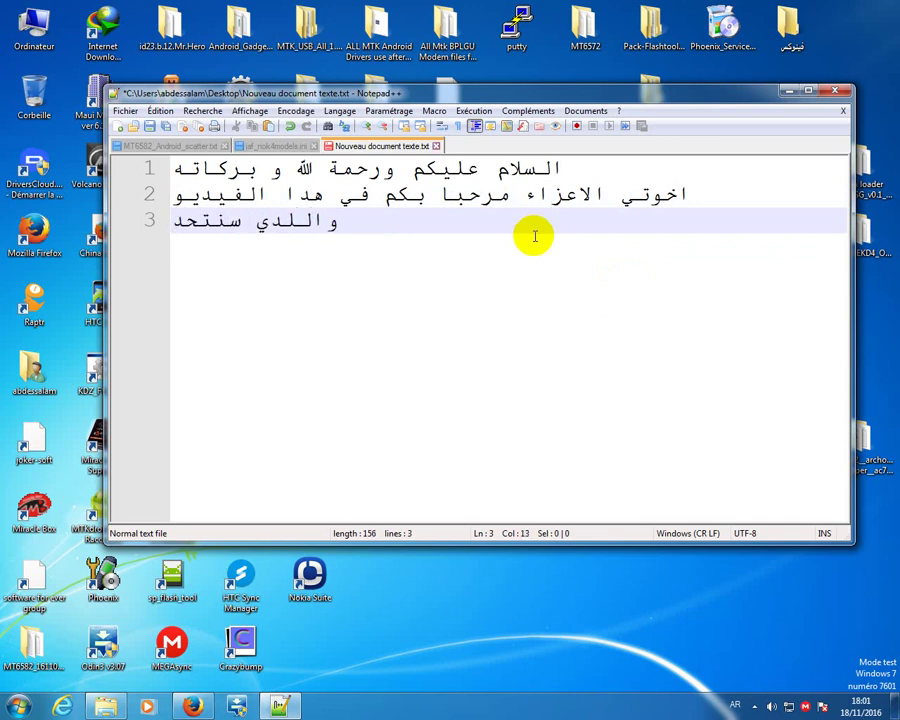
{"action": "type", "text": "ث"}
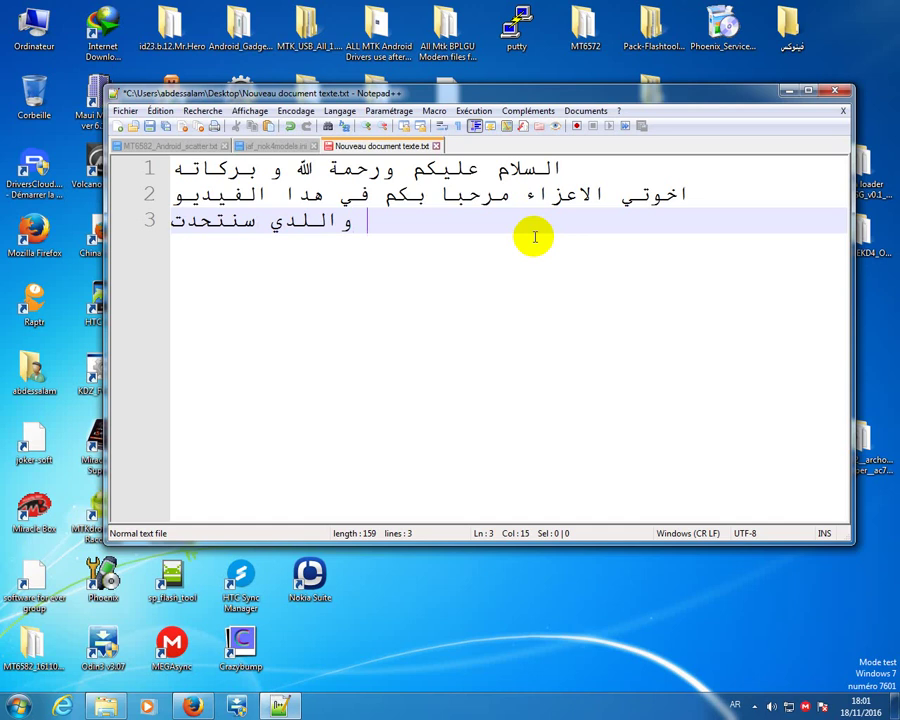
{"action": "type", "text": " ف"}
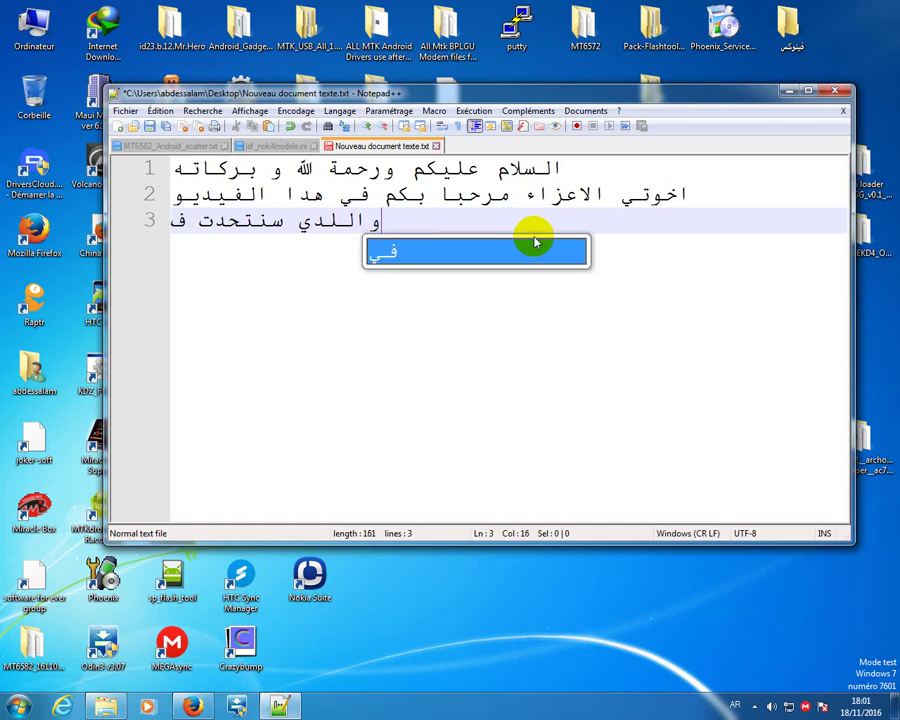
{"action": "type", "text": "يه "}
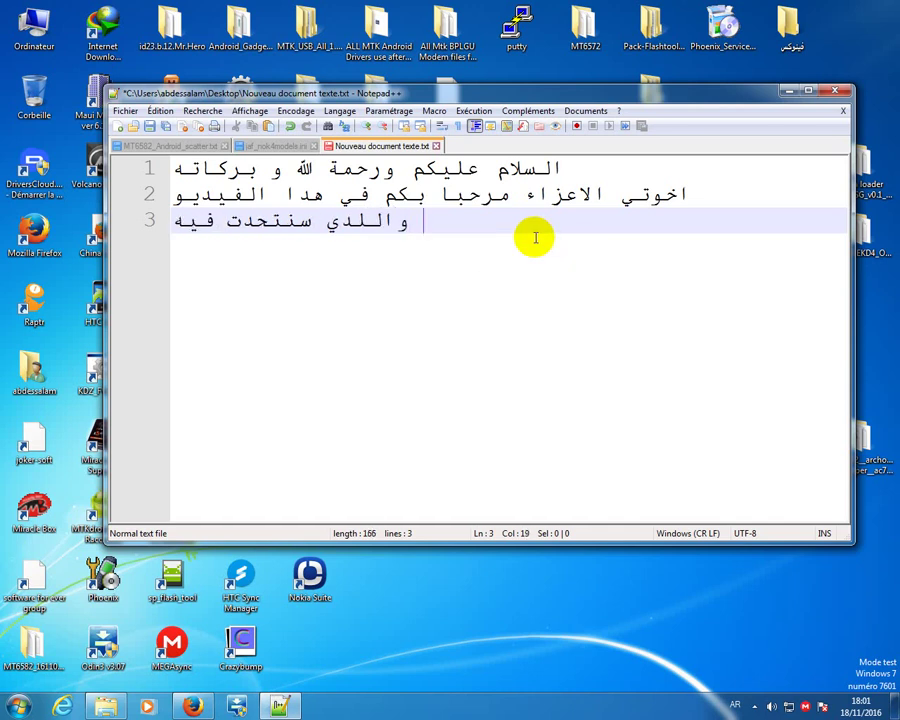
{"action": "type", "text": "ان"}
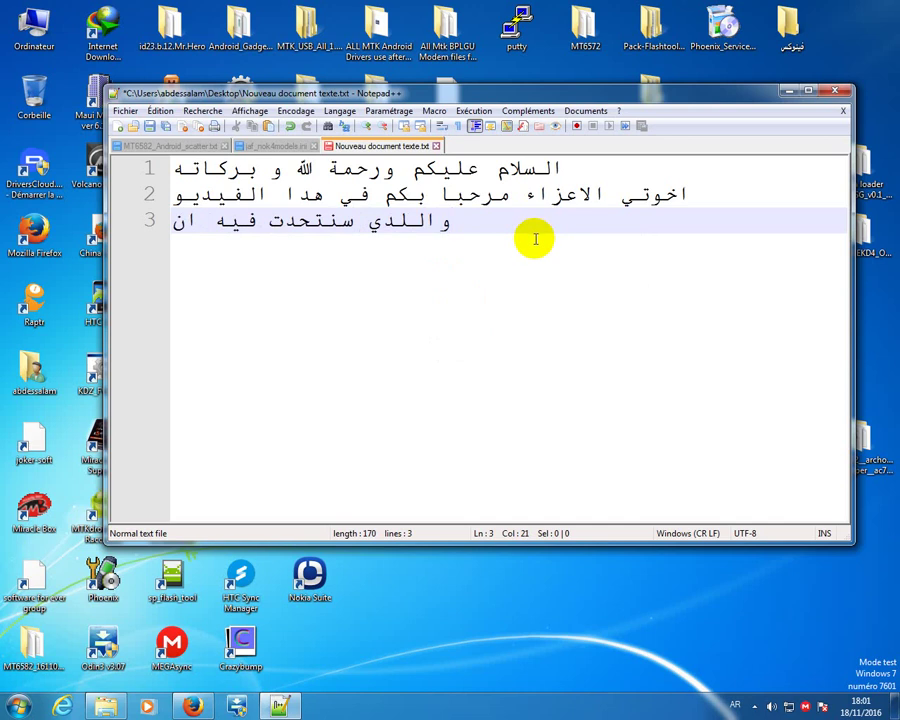
{"action": "type", "text": "شاء الل"}
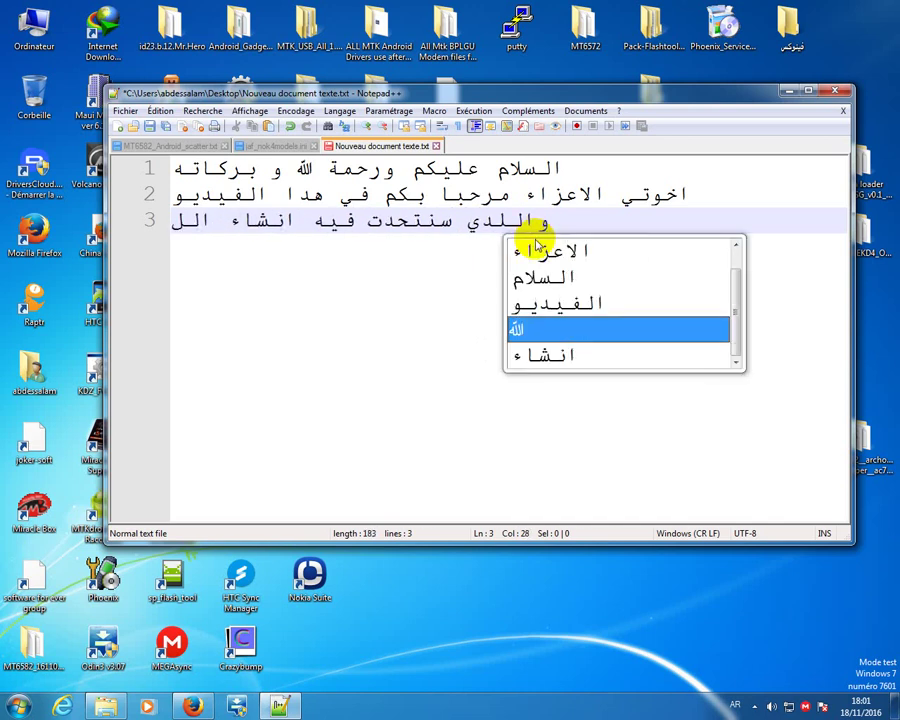
{"action": "key", "text": "Return"}
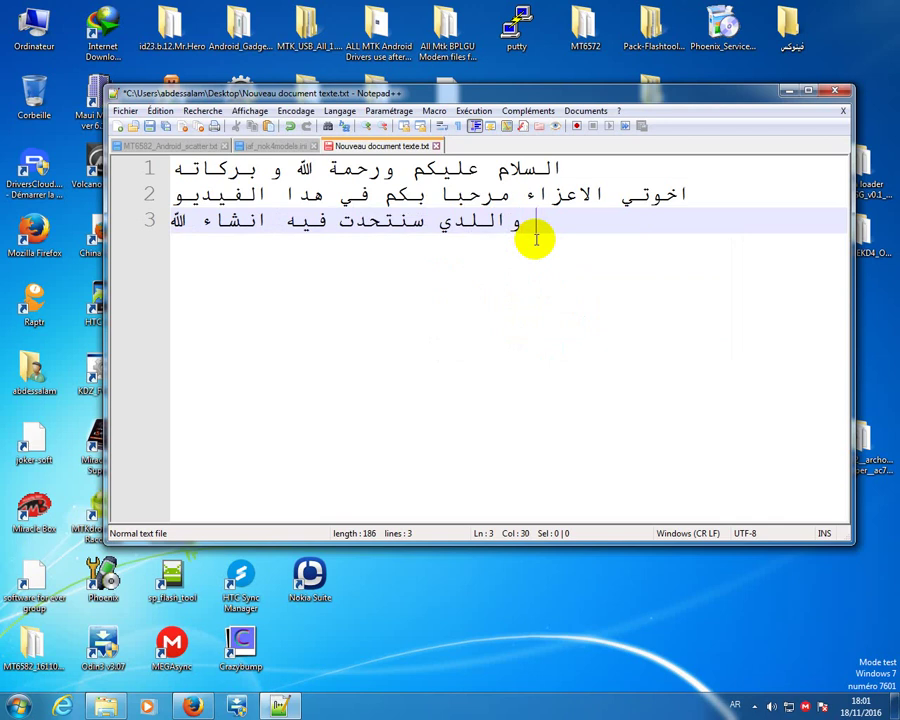
Step: Complete line 3 with the text "عن كيفية اضافة موديلات جديدة"
{"action": "type", "text": "ع"}
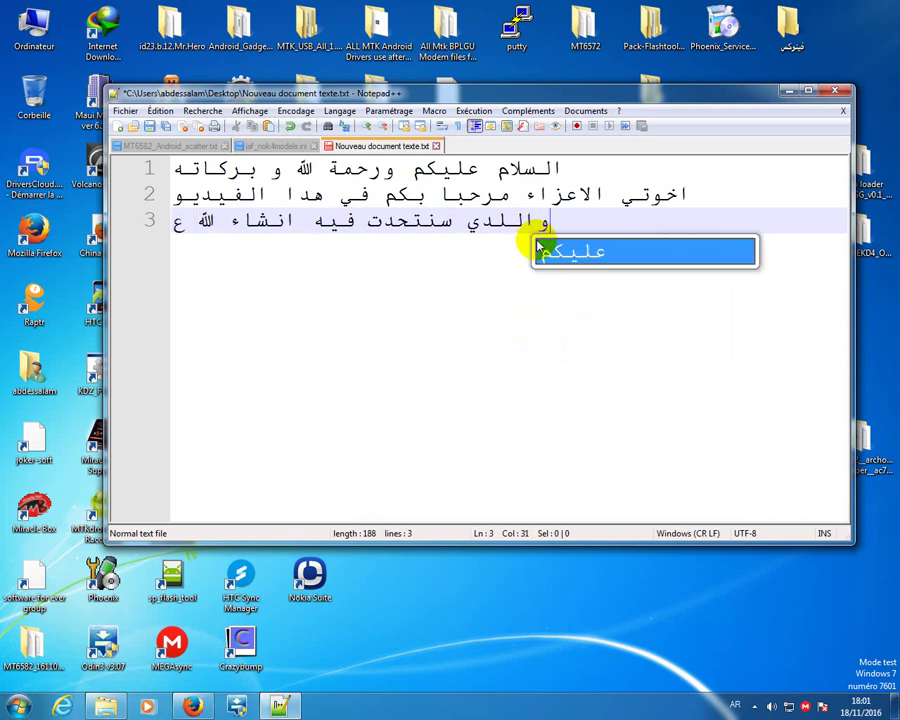
{"action": "type", "text": "ن ك"}
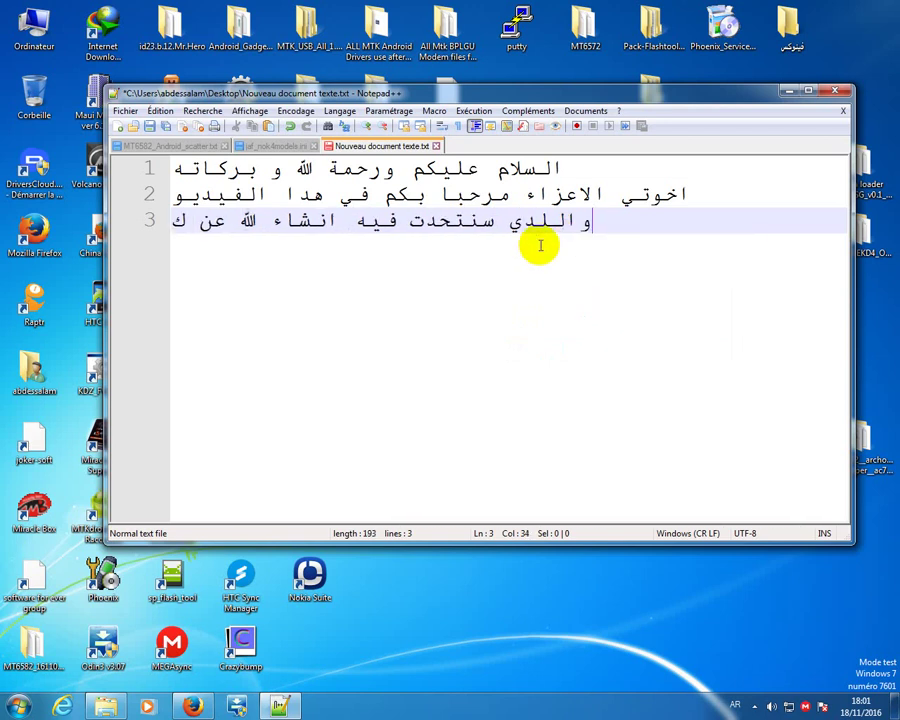
{"action": "type", "text": "يفي"}
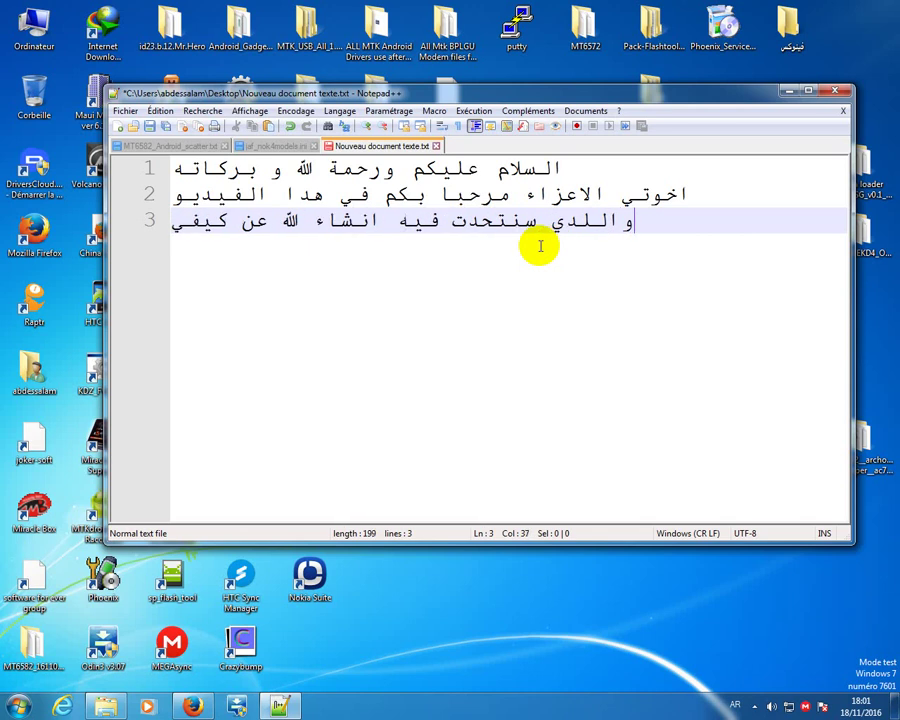
{"action": "type", "text": "ة اضاف"}
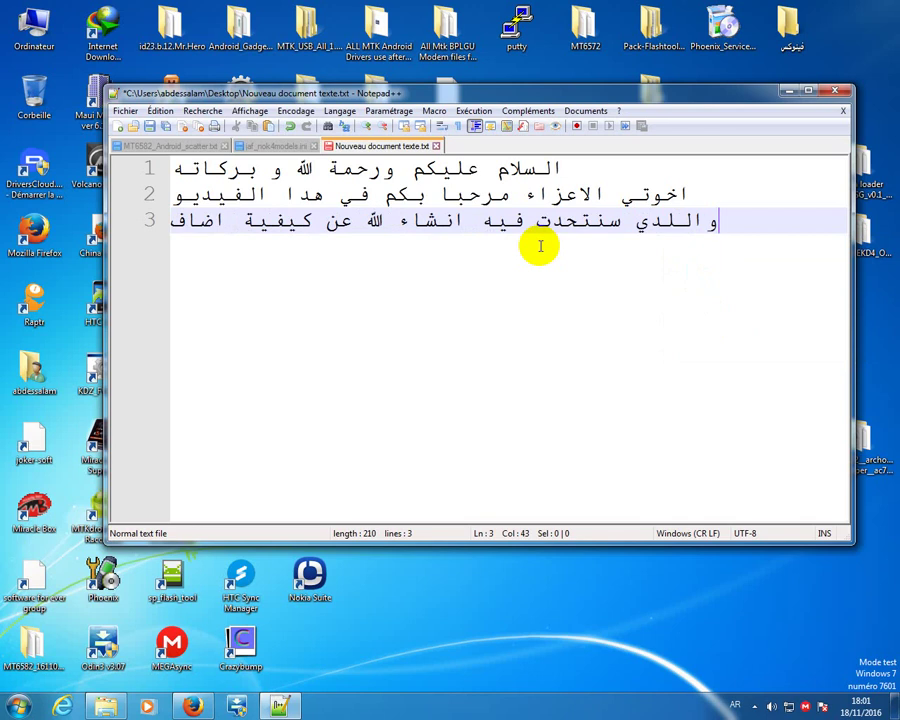
{"action": "type", "text": "ة م"}
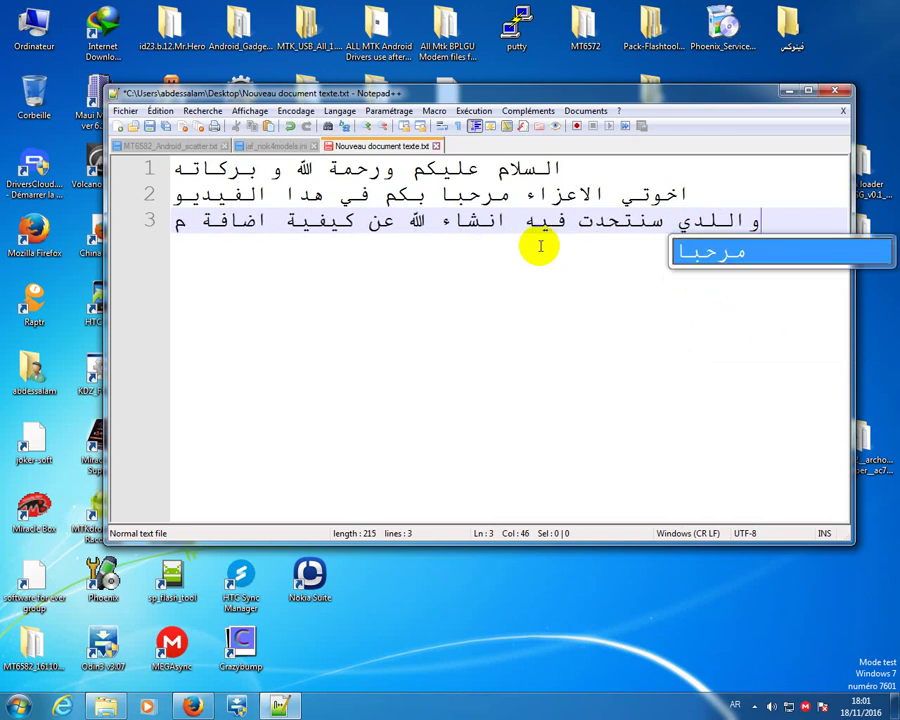
{"action": "type", "text": "و"}
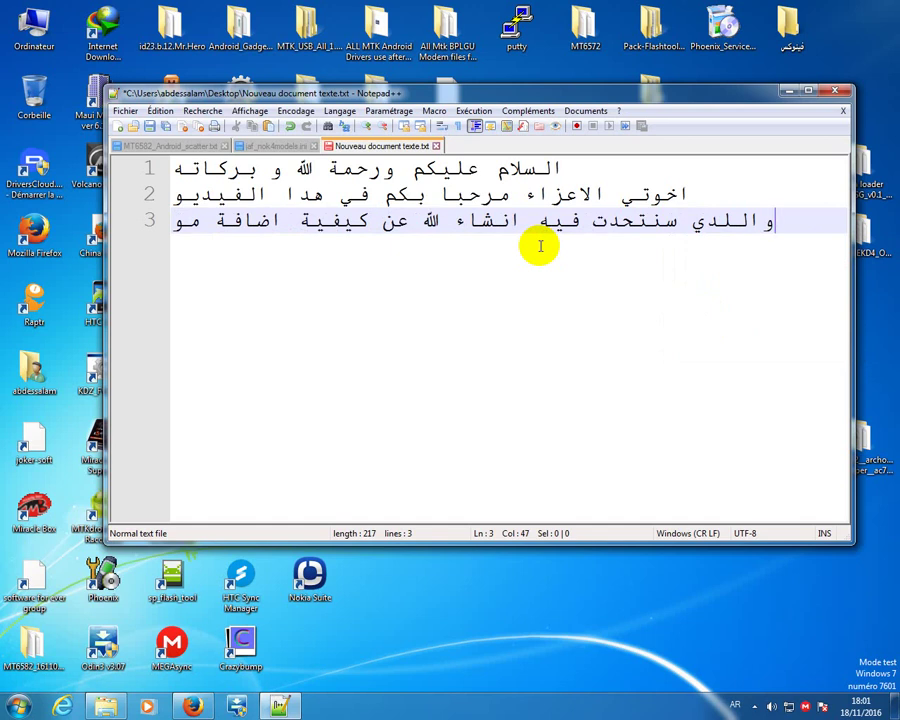
{"action": "type", "text": "د"}
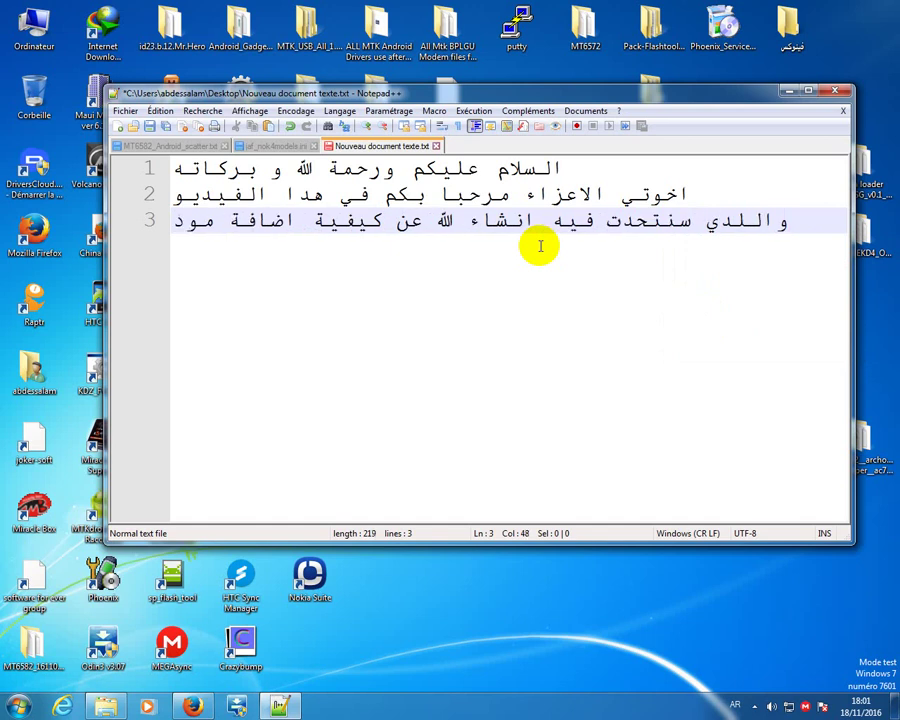
{"action": "type", "text": "يلات"}
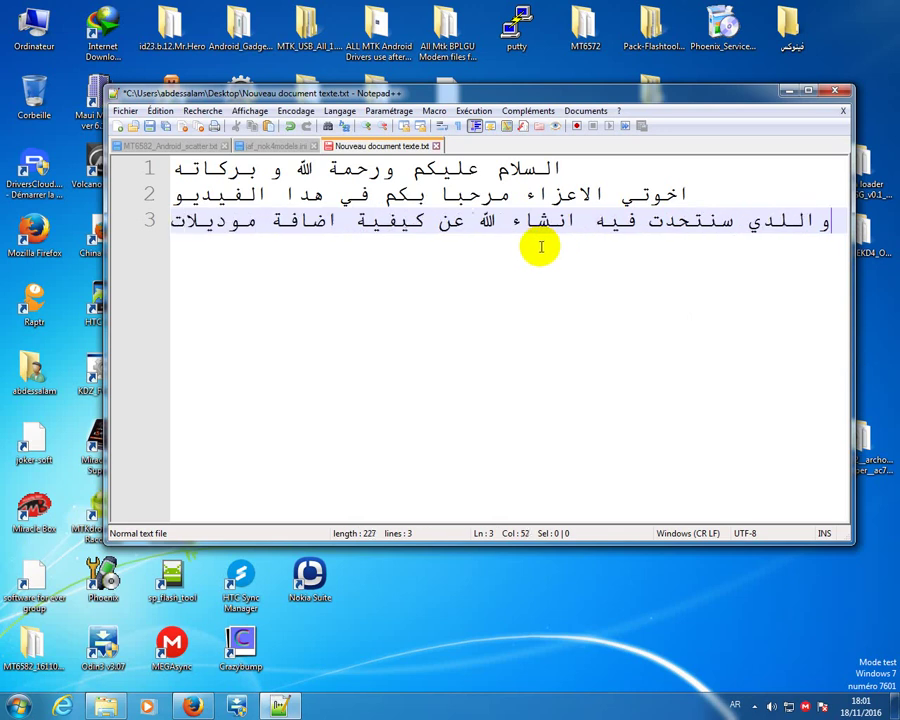
{"action": "type", "text": " ا"}
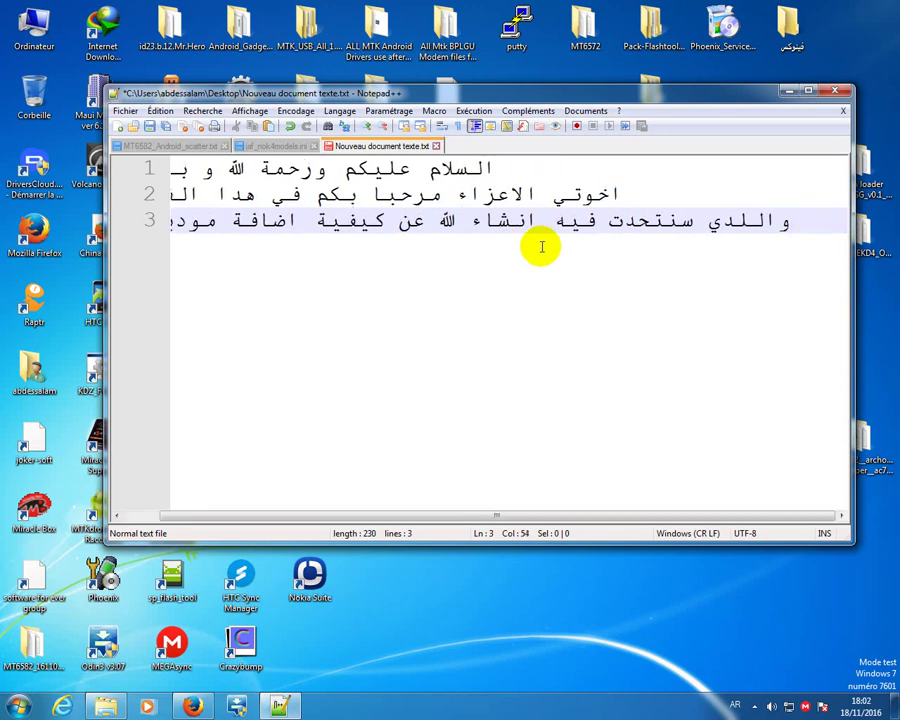
{"action": "type", "text": "لى "}
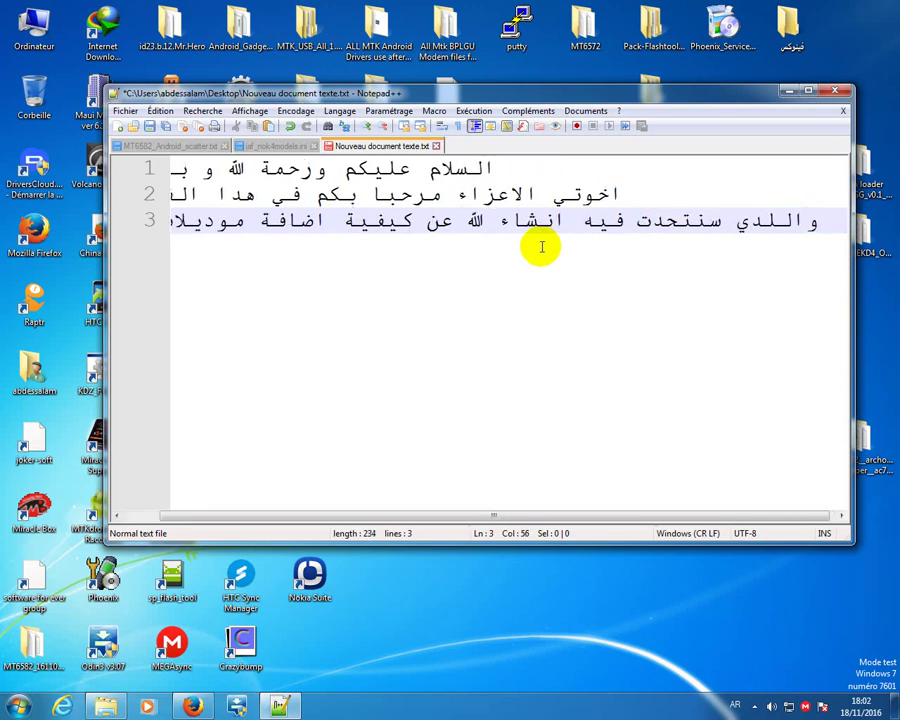
{"action": "type", "text": "ا"}
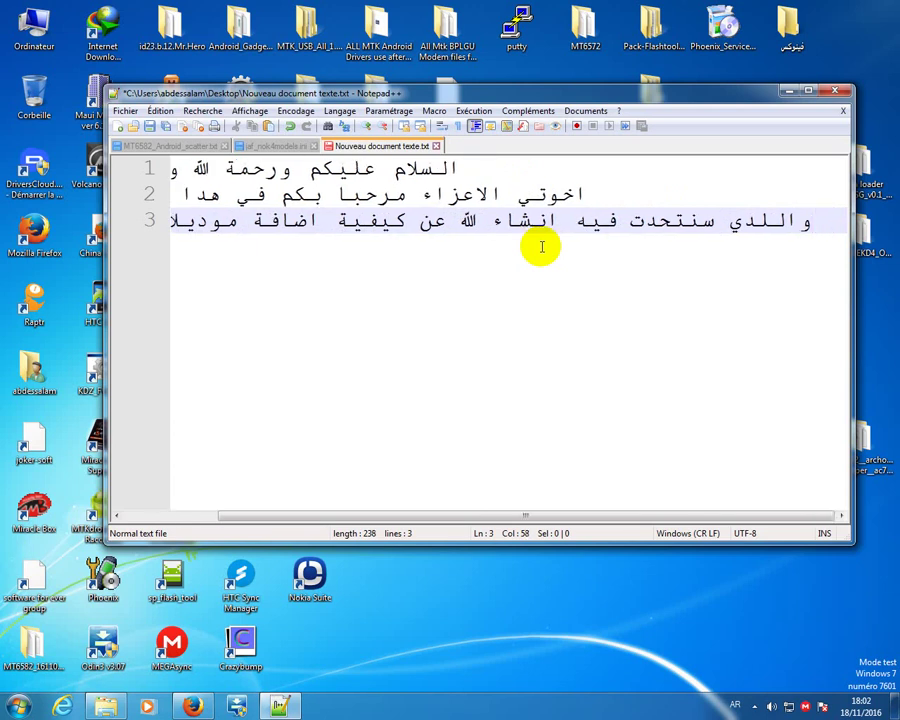
Step: Widen the editor window until the whole third line fits, and insert a blank line above that line
{"action": "left_click_drag", "start_coordinate": [488, 511], "coordinate": [396, 515]}
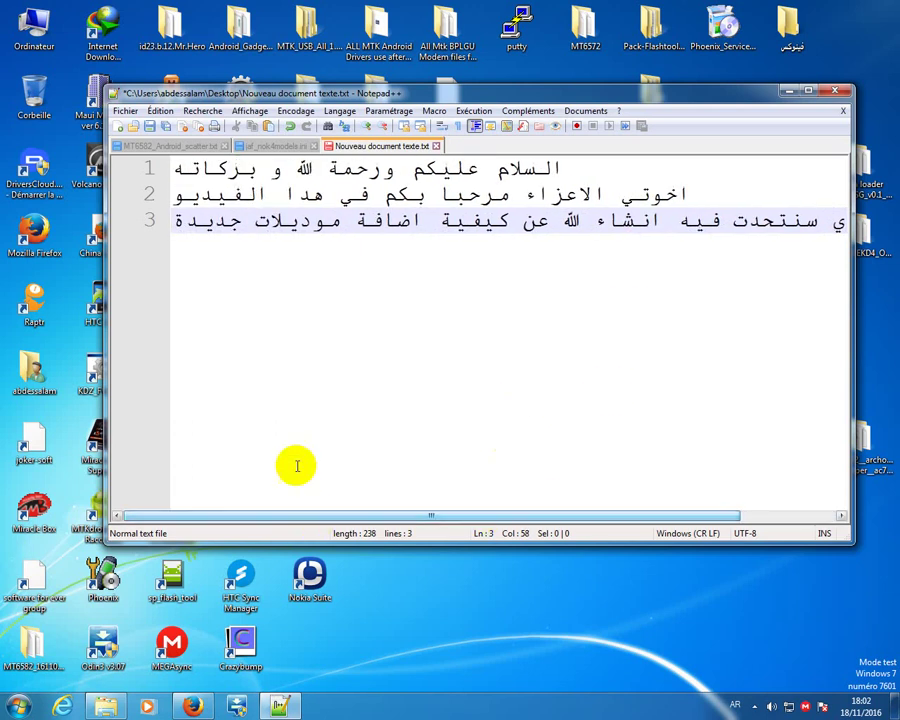
{"action": "left_click", "coordinate": [176, 220]}
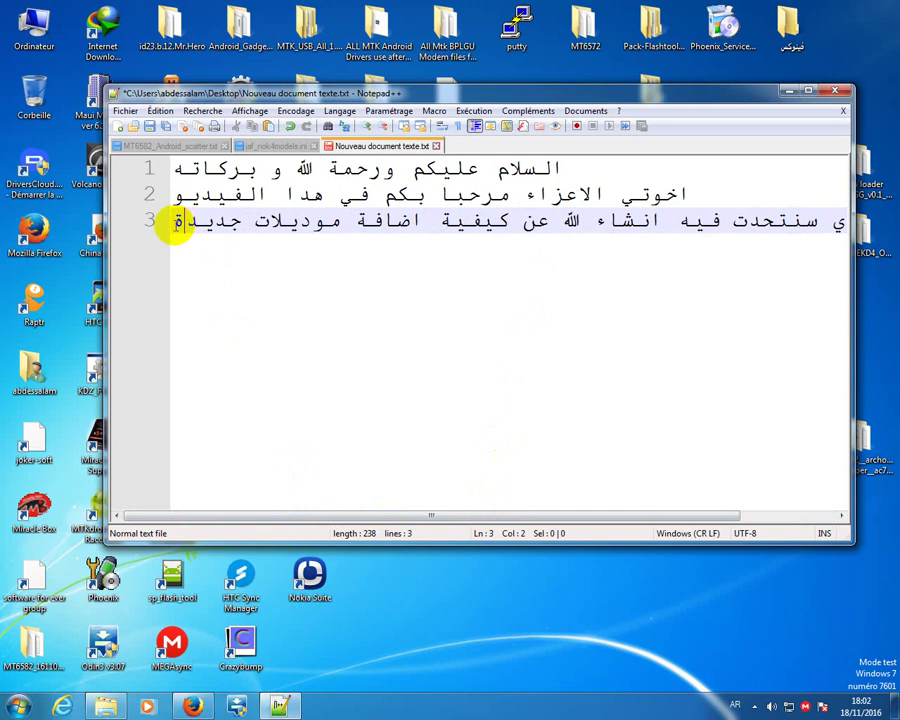
{"action": "left_click", "coordinate": [178, 232]}
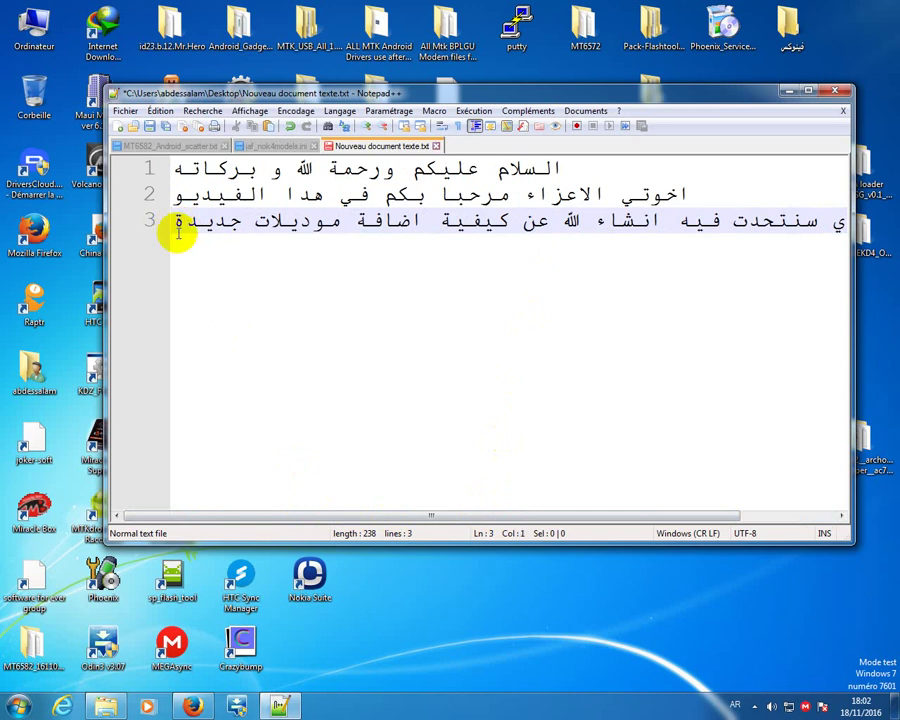
{"action": "left_click_drag", "start_coordinate": [108, 288], "coordinate": [22, 290]}
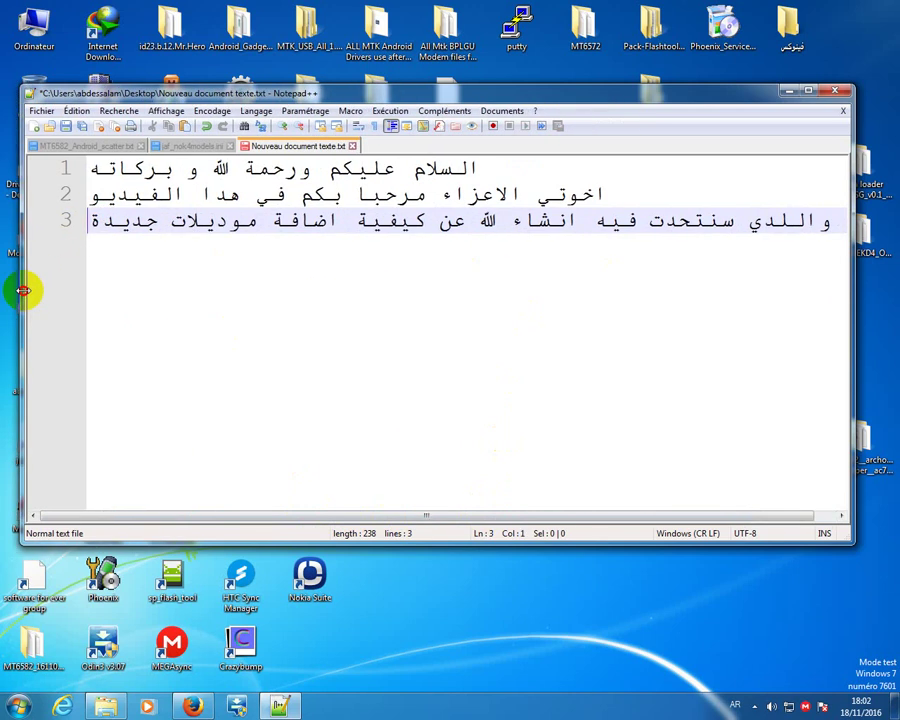
{"action": "key", "text": "Return"}
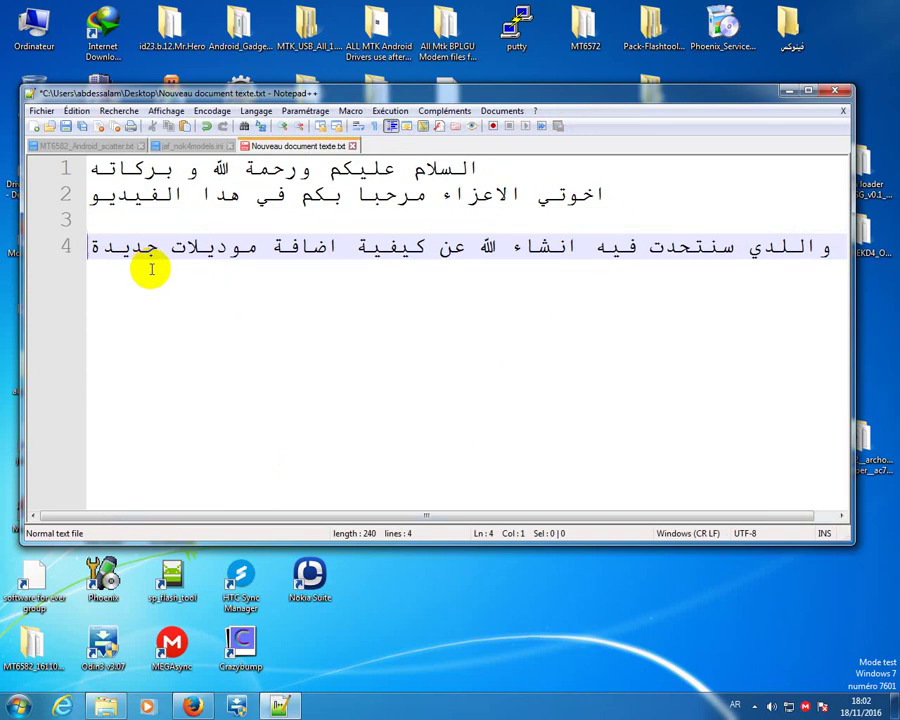
Step: Add line 5 with the text "لبرنامج jaf", switching the input language to French for the Latin word
{"action": "left_click", "coordinate": [828, 250]}
{"action": "key", "text": "Return"}
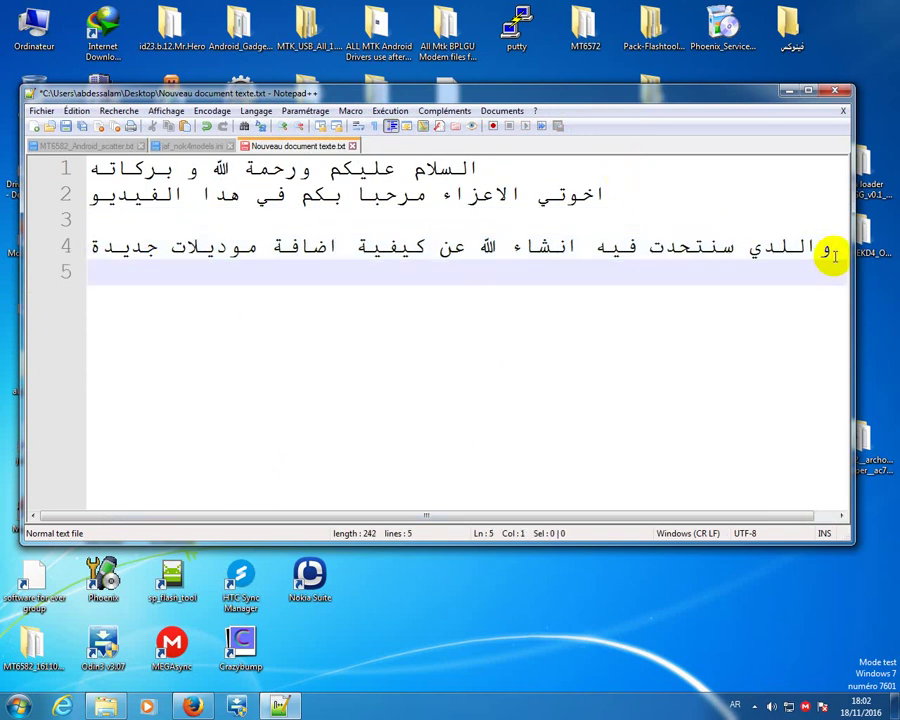
{"action": "type", "text": "لبرنامج"}
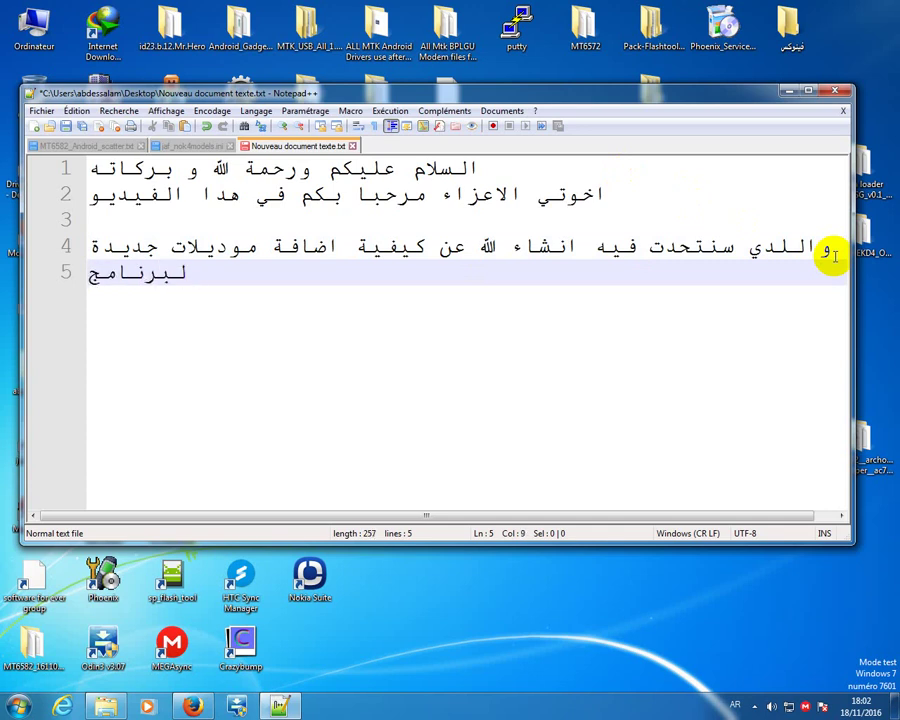
{"action": "left_click", "coordinate": [736, 705]}
{"action": "left_click", "coordinate": [748, 650]}
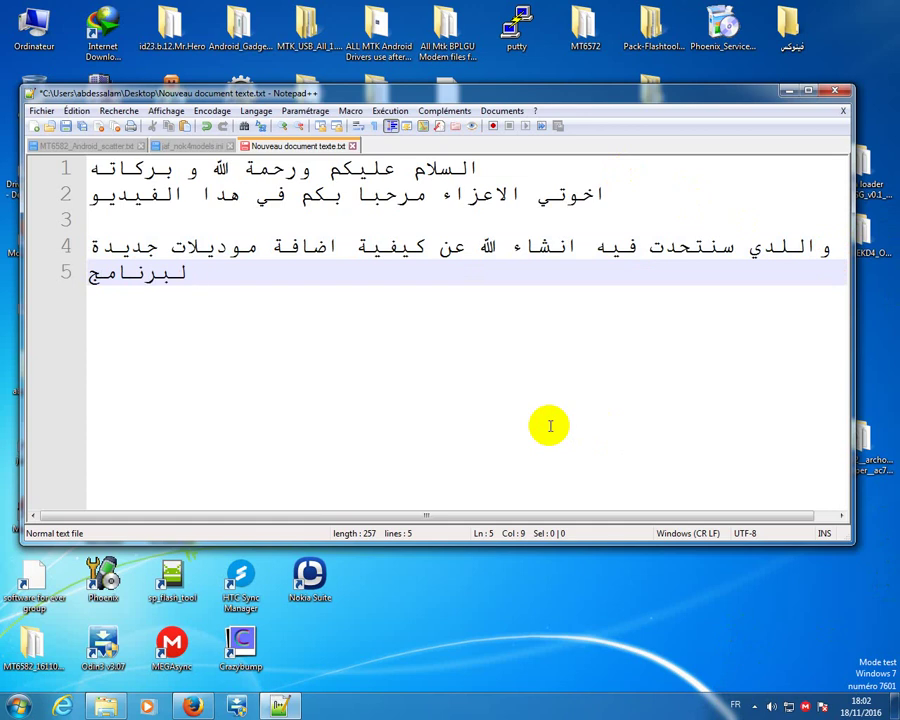
{"action": "type", "text": "jaf"}
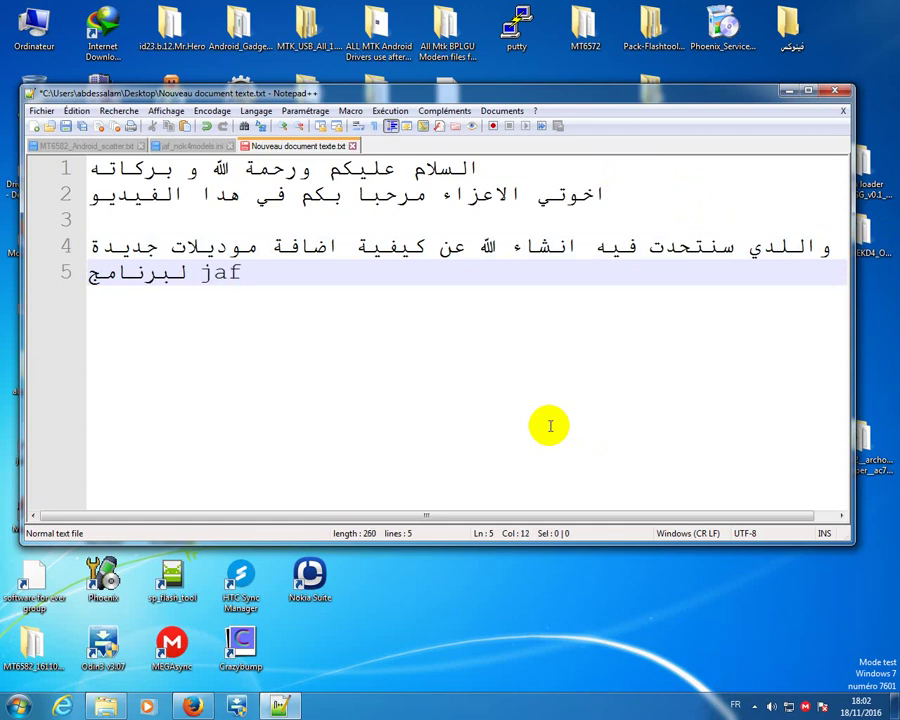
Step: Try to switch the input language back to Arabic (Morocco) and start a new line 6
{"action": "left_click", "coordinate": [757, 707]}
{"action": "left_click", "coordinate": [757, 707]}
{"action": "left_click", "coordinate": [735, 706]}
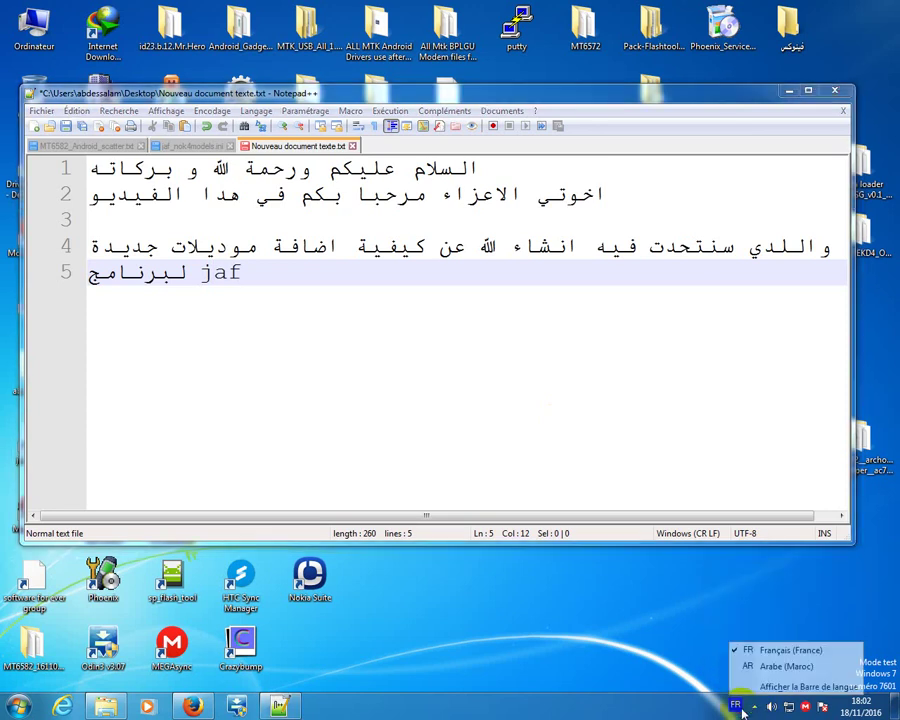
{"action": "left_click", "coordinate": [755, 667]}
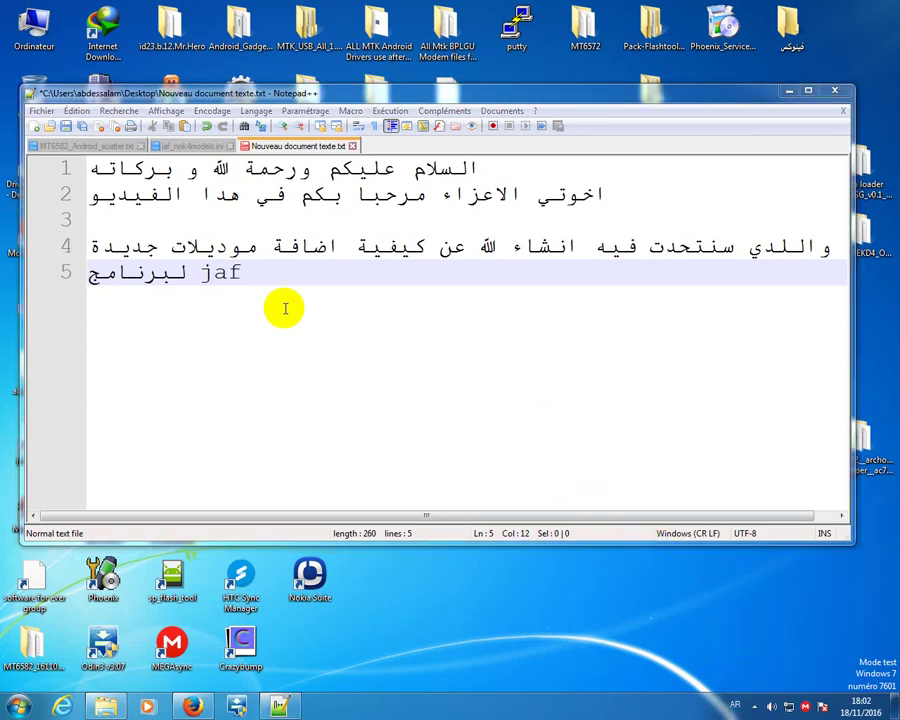
{"action": "left_click", "coordinate": [343, 300]}
{"action": "key", "text": "Return"}
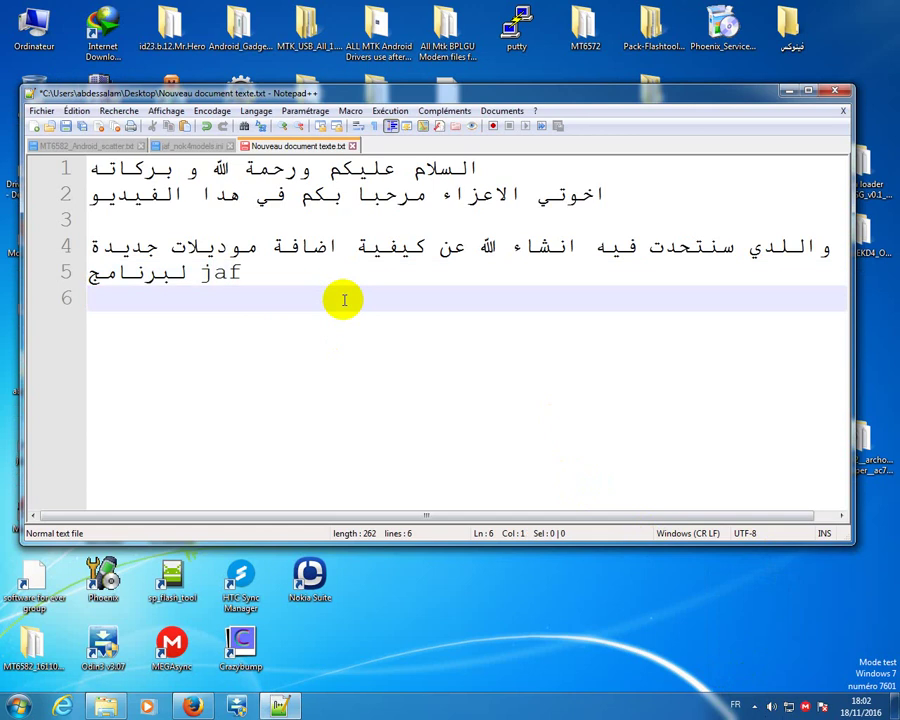
Step: Clear all the text so the document is left with a single empty line
{"action": "key", "text": "ctrl+a"}
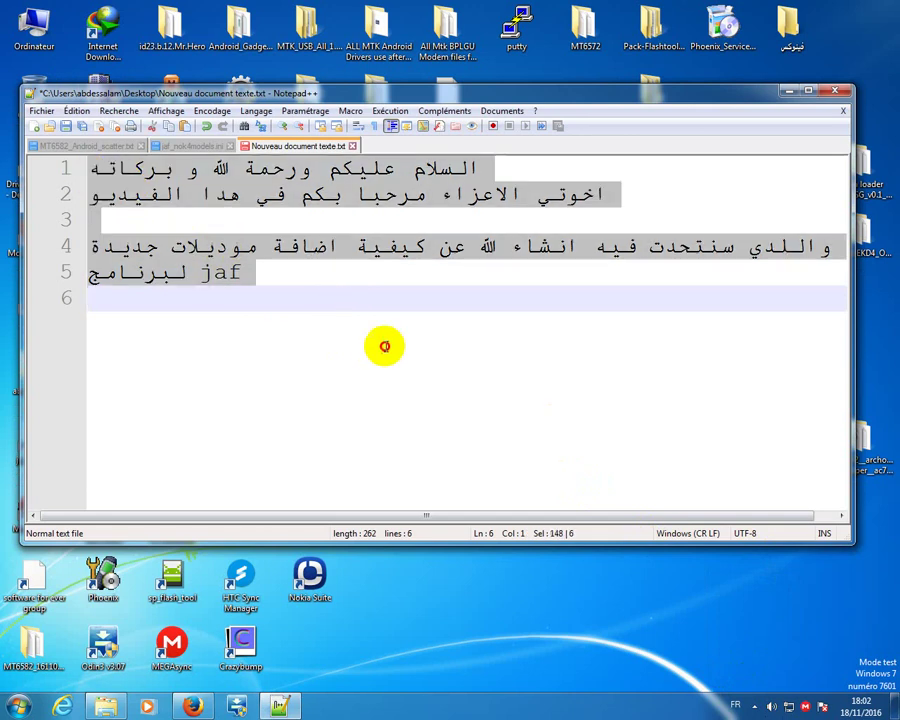
{"action": "key", "text": "Return"}
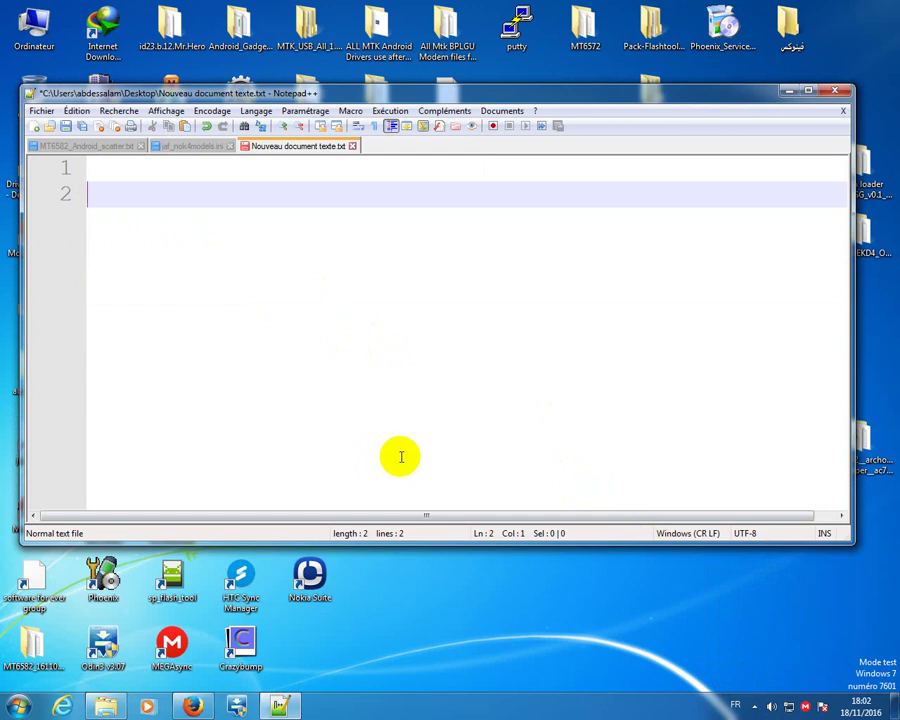
{"action": "key", "text": "BackSpace"}
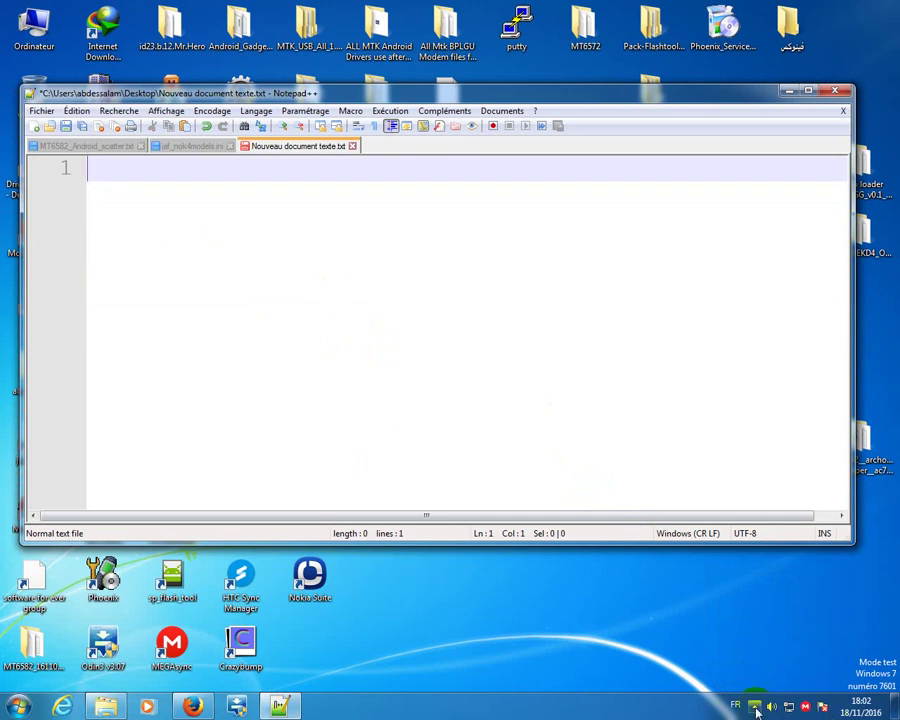
{"action": "left_click", "coordinate": [754, 706]}
{"action": "left_click", "coordinate": [775, 589]}
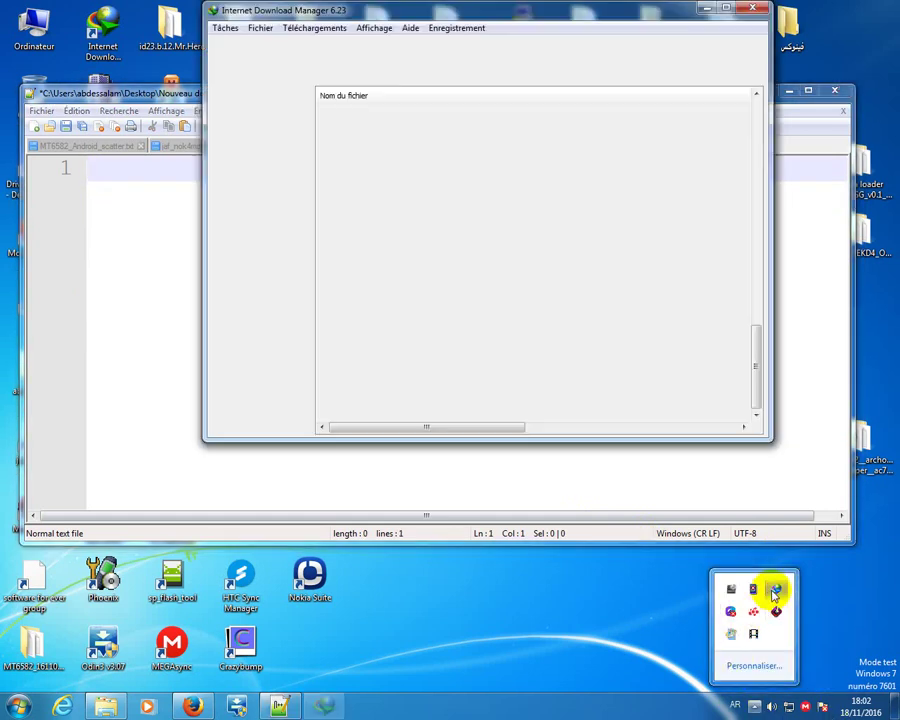
{"action": "left_click", "coordinate": [752, 8]}
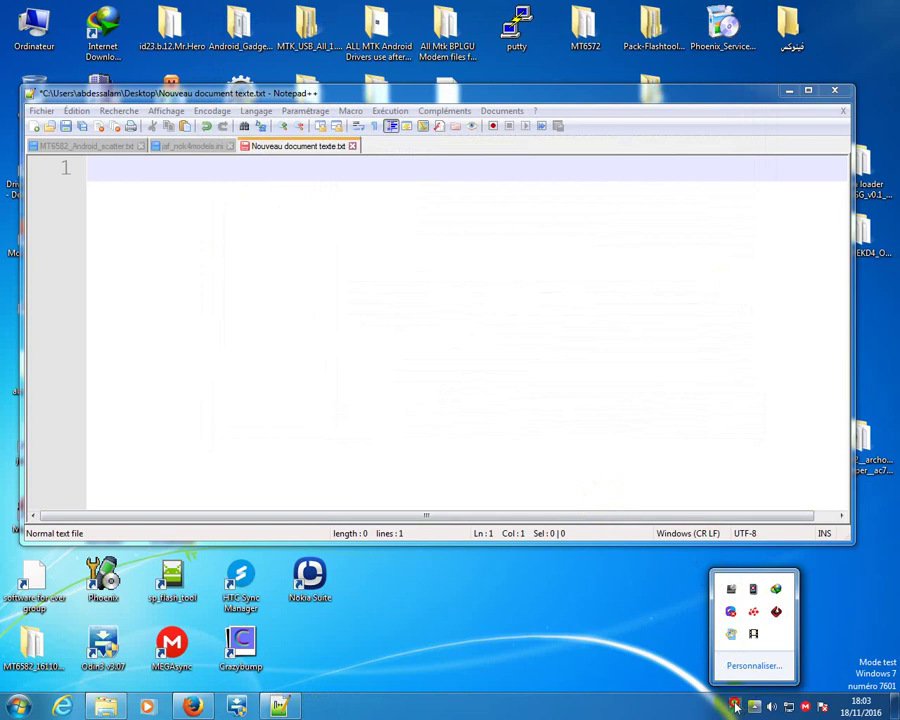
{"action": "left_click", "coordinate": [736, 705]}
{"action": "left_click", "coordinate": [760, 651]}
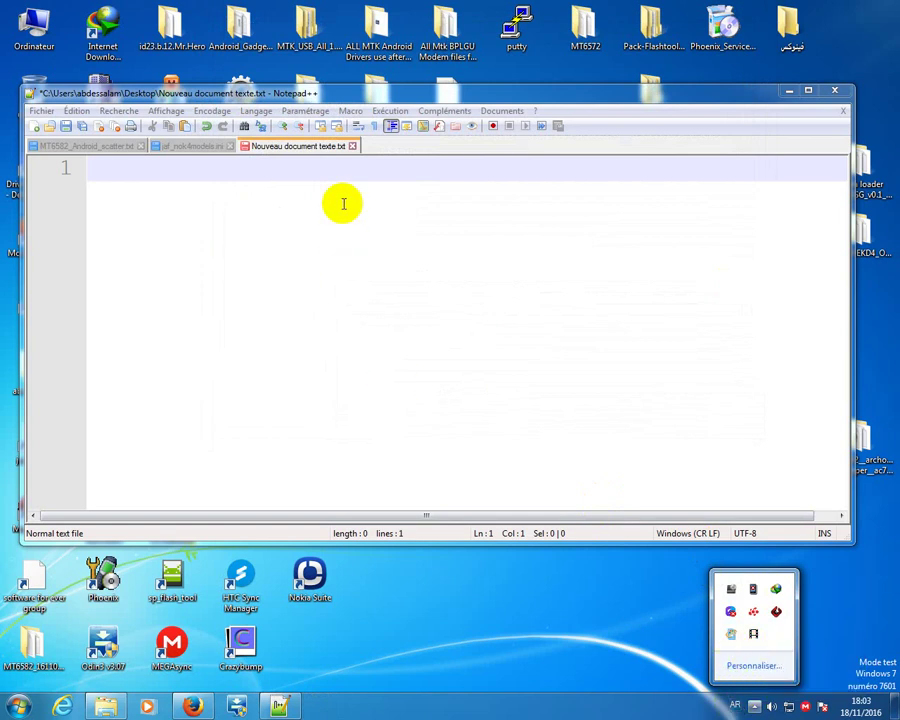
{"action": "left_click", "coordinate": [338, 171]}
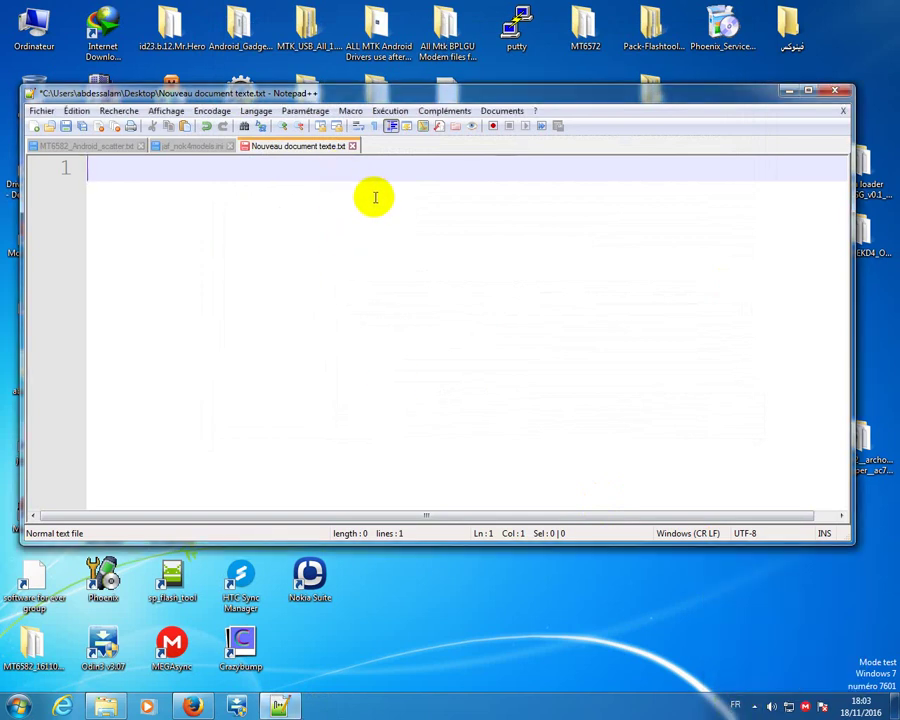
{"action": "type", "text": "mlh"}
{"action": "key", "text": "BackSpace"}
{"action": "key", "text": "BackSpace"}
{"action": "key", "text": "BackSpace"}
Step: Switch the input language to Arabic (Morocco) and begin line 1 with "كما تعلمون فبرنامج الجاف"
{"action": "left_click", "coordinate": [737, 710]}
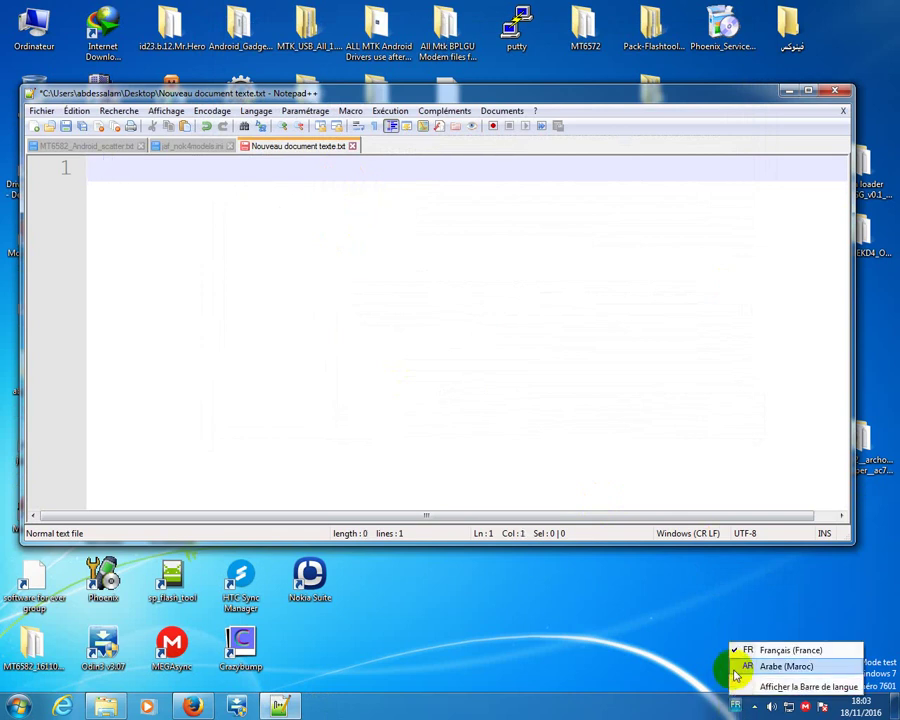
{"action": "left_click", "coordinate": [747, 668]}
{"action": "type", "text": "كما "}
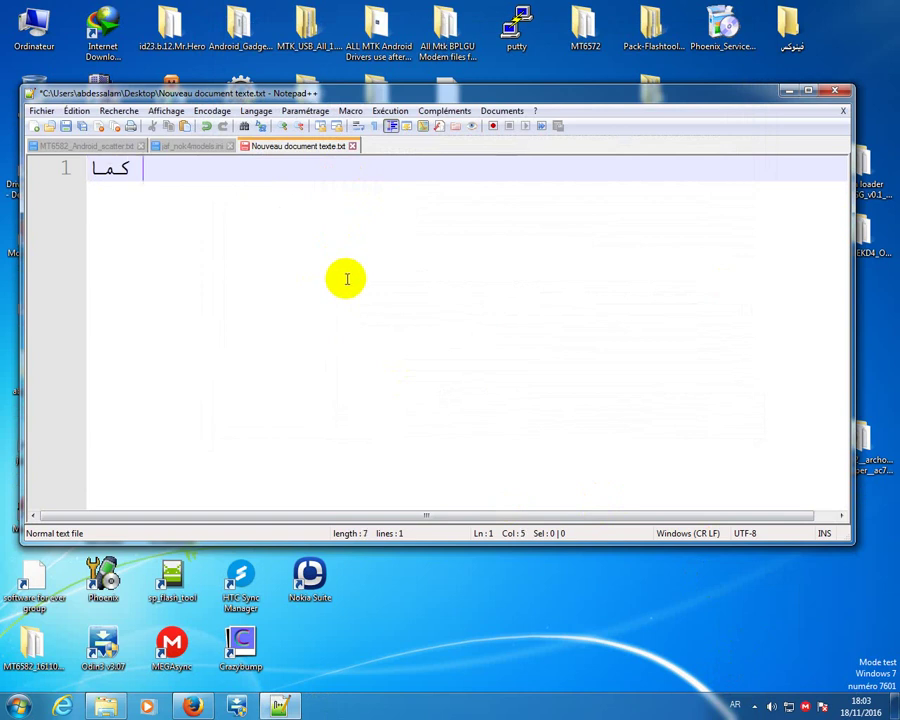
{"action": "type", "text": "تعلم"}
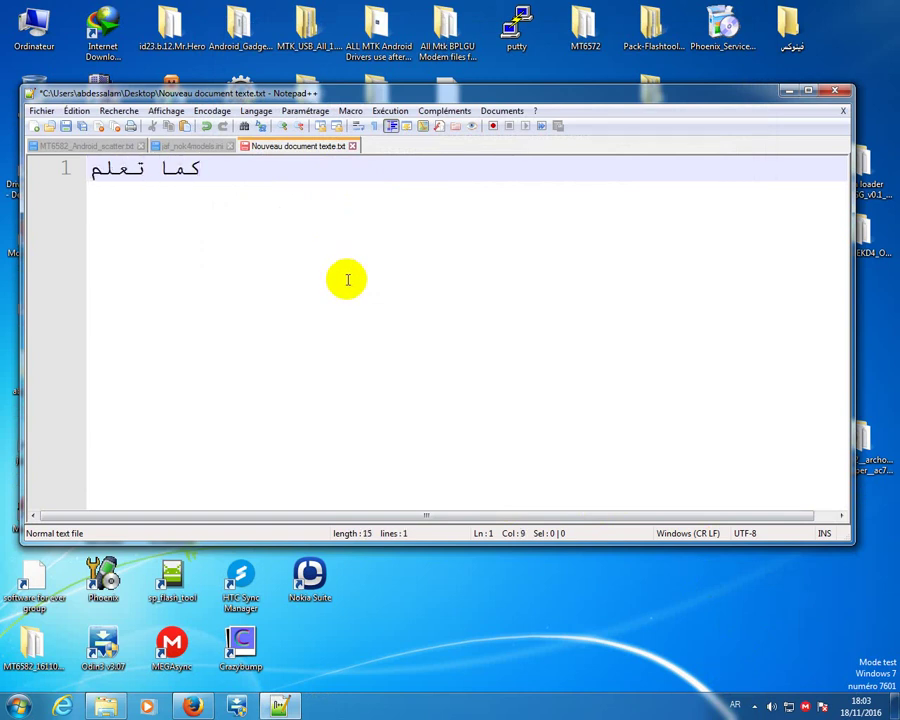
{"action": "type", "text": "ون "}
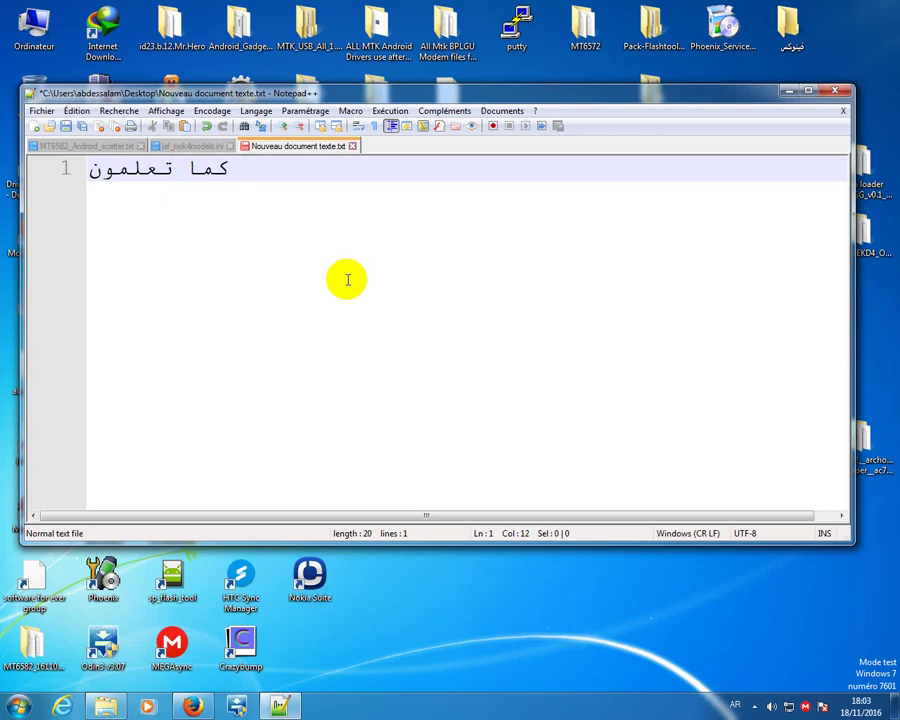
{"action": "type", "text": "ف"}
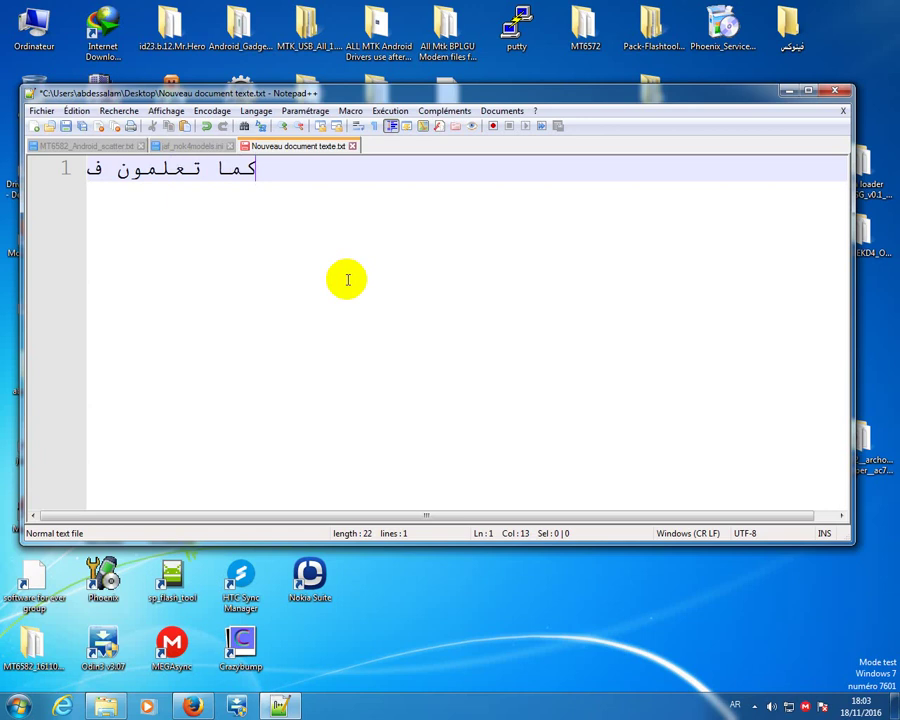
{"action": "type", "text": "برن"}
{"action": "type", "text": "ا"}
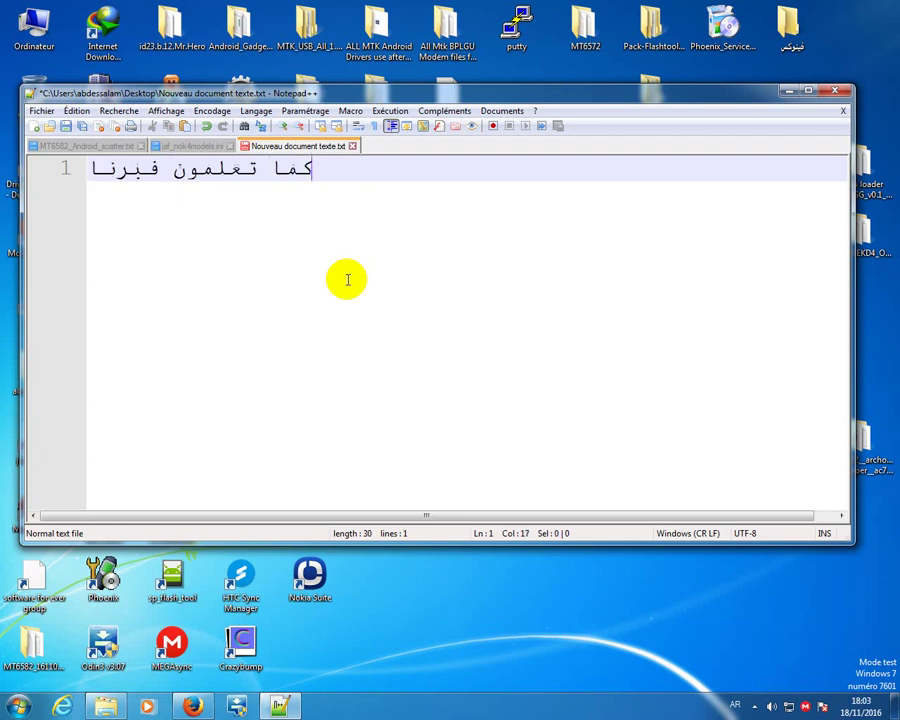
{"action": "type", "text": "مج "}
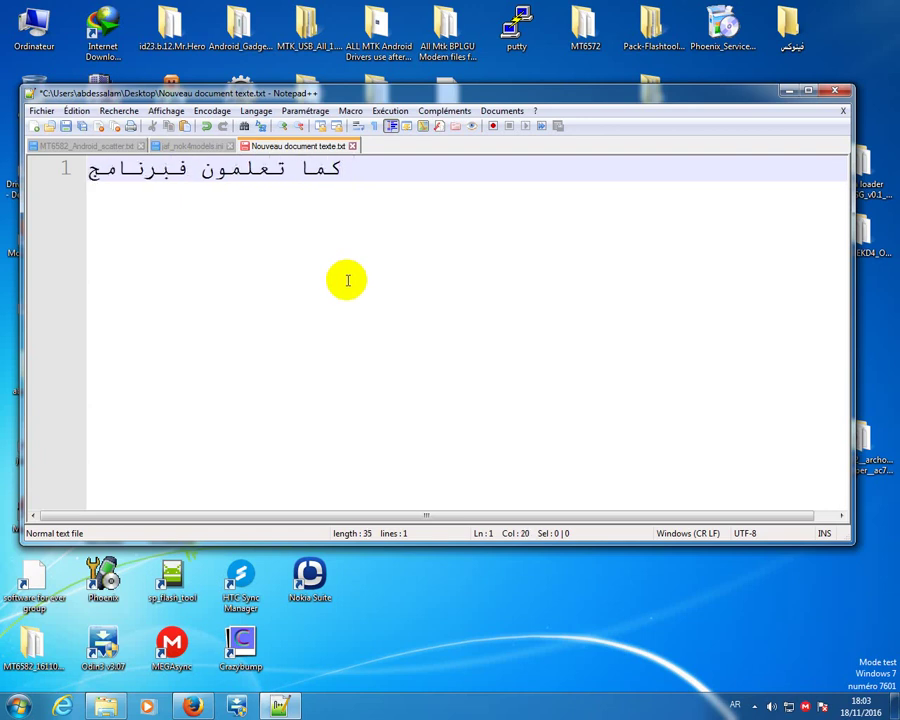
{"action": "type", "text": "ال"}
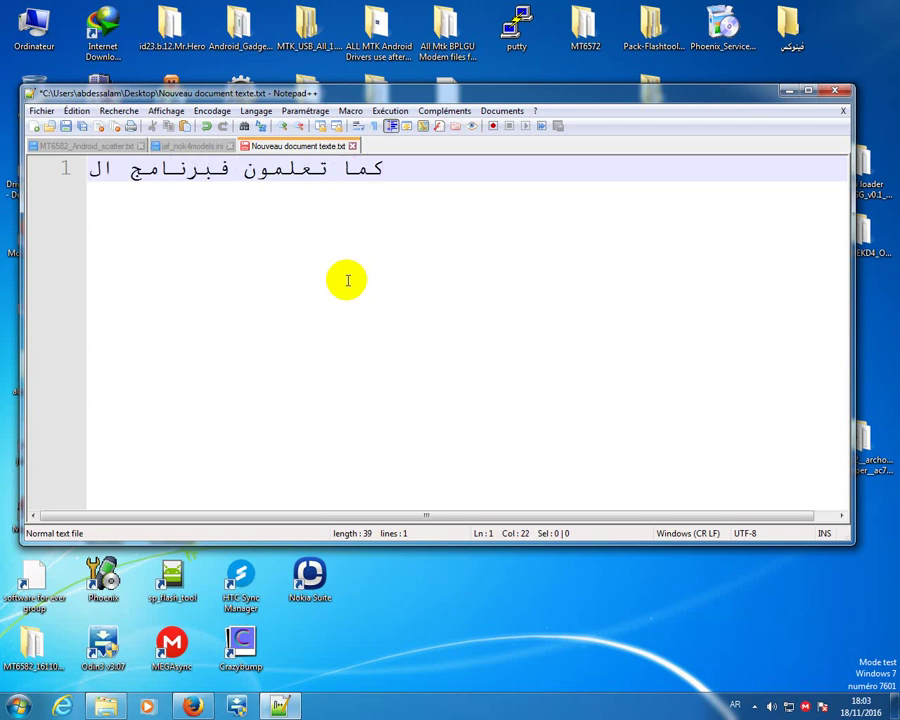
{"action": "type", "text": "جاف"}
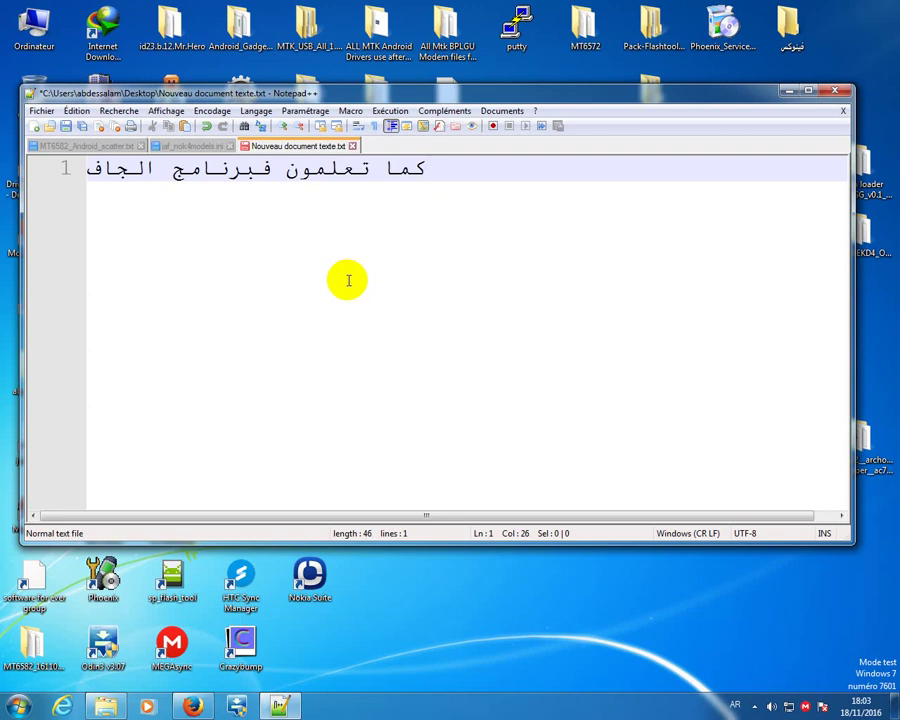
Step: Continue line 1 with the words "جيد في تفليش الكتير من"
{"action": "type", "text": "ج"}
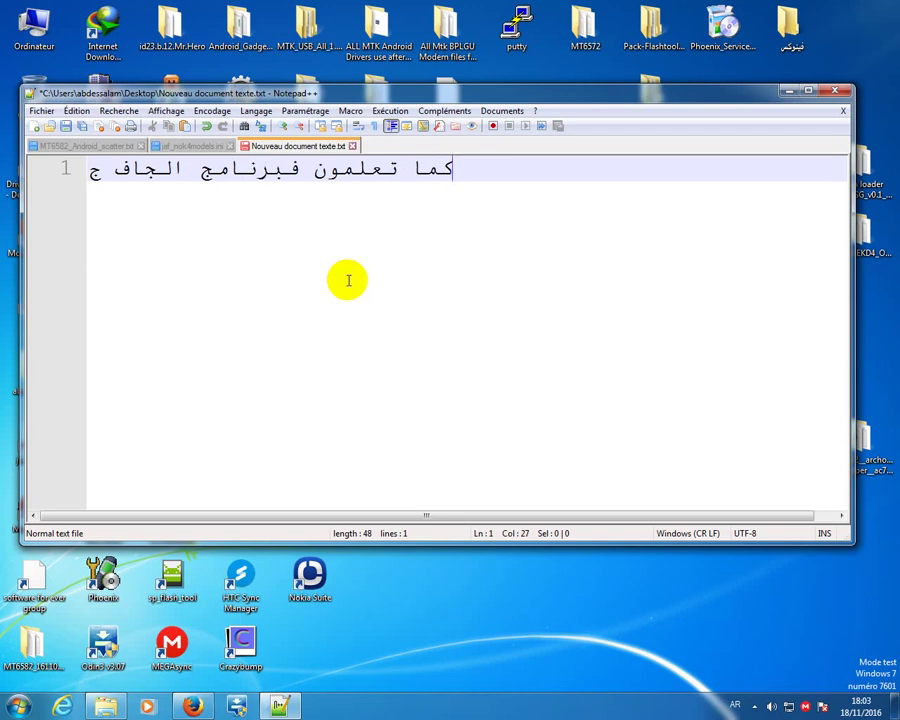
{"action": "type", "text": "ي"}
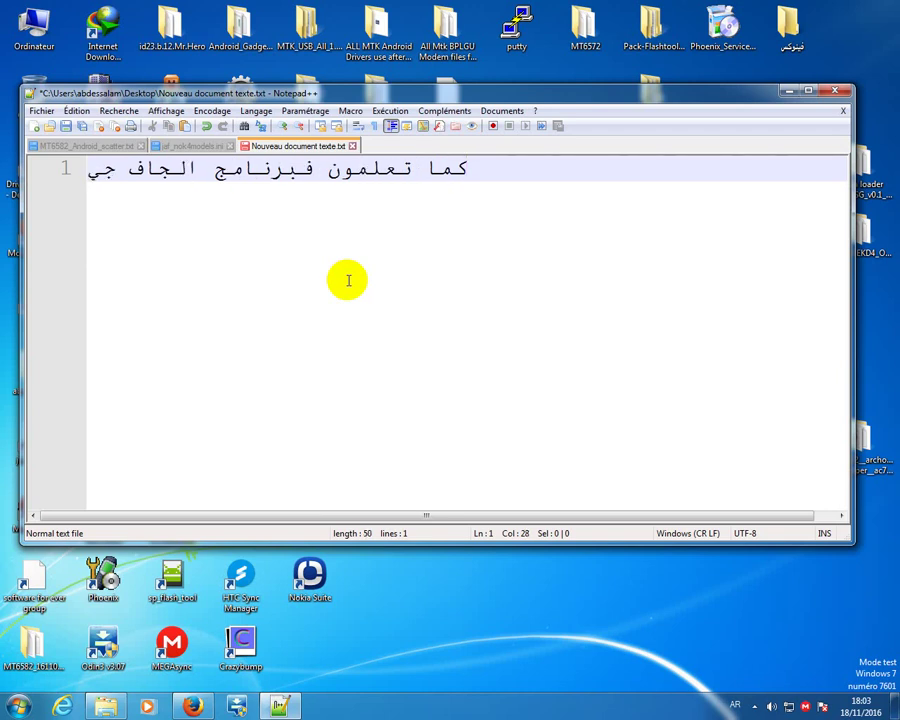
{"action": "type", "text": "د "}
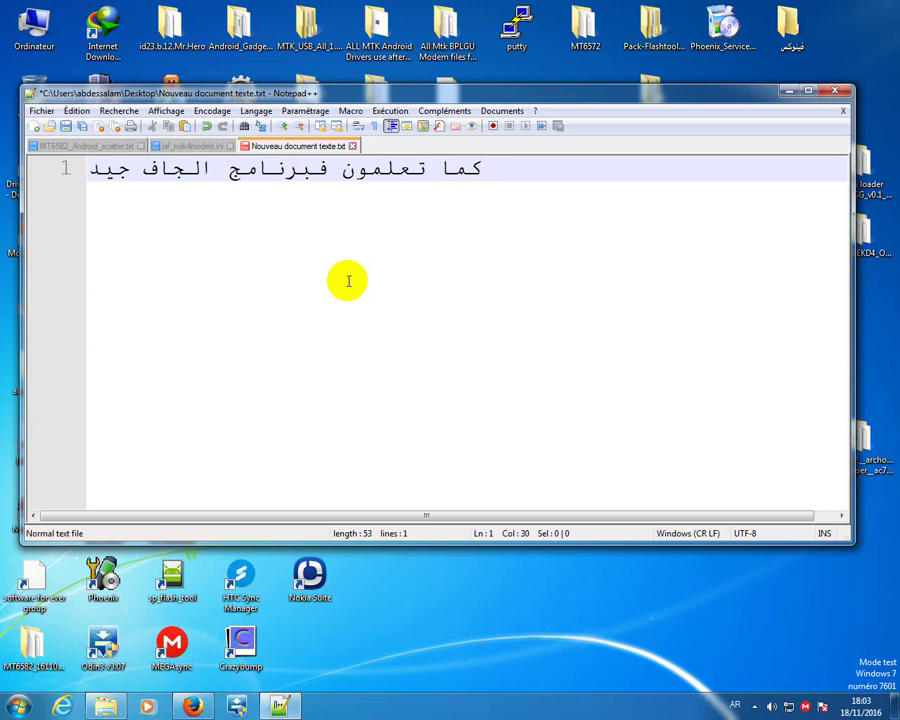
{"action": "type", "text": "في "}
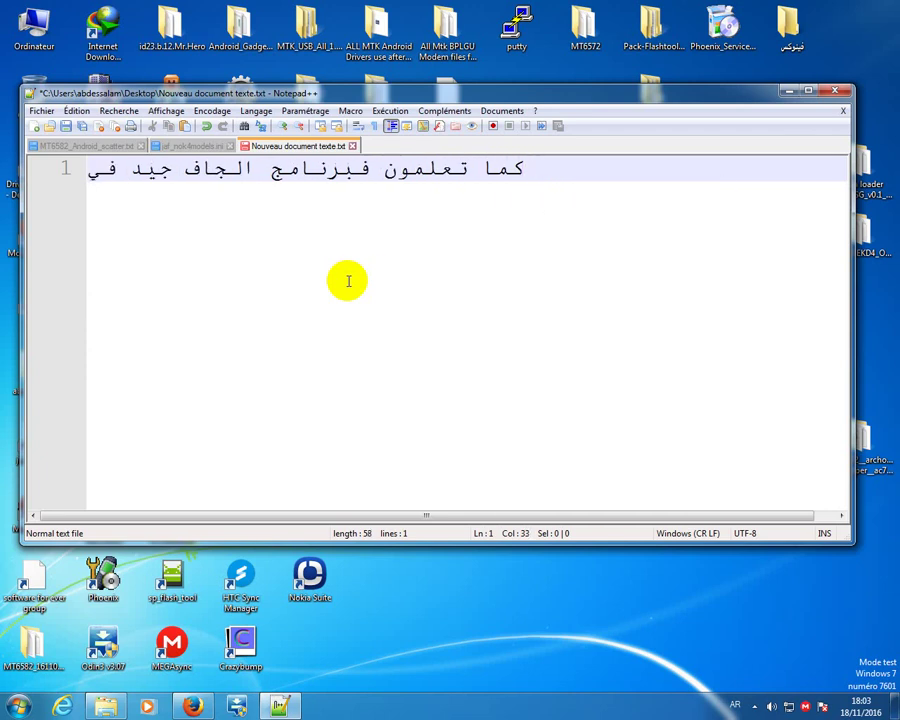
{"action": "type", "text": "تف"}
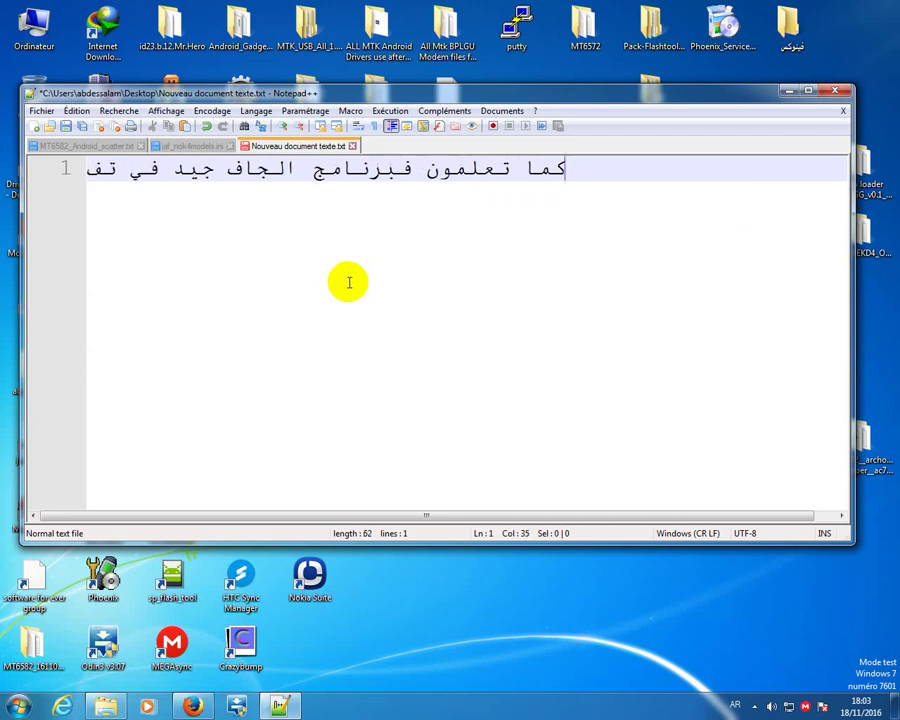
{"action": "type", "text": "لي"}
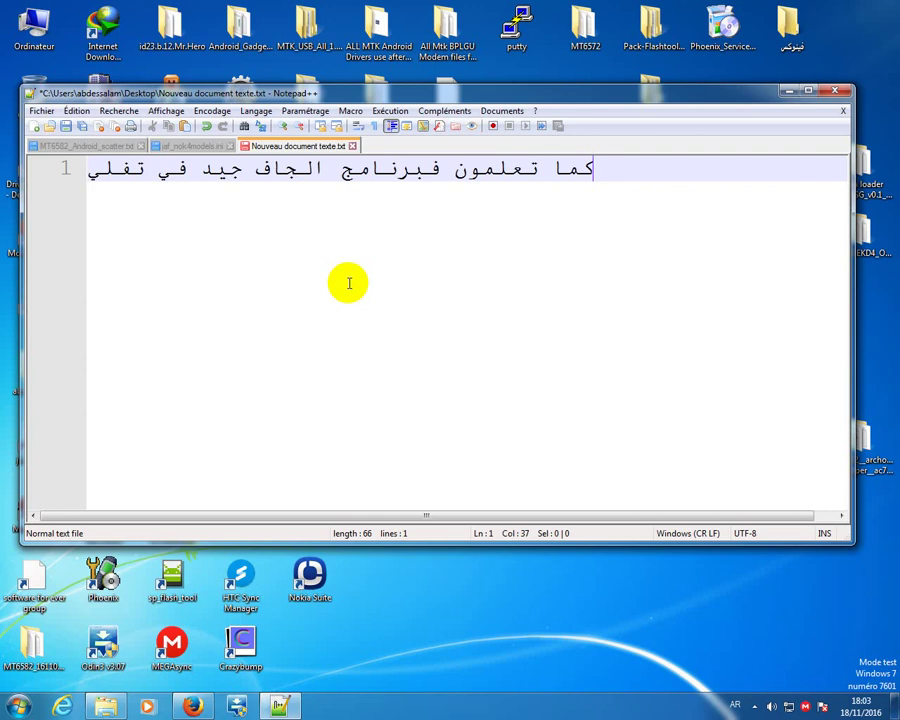
{"action": "type", "text": "ش ال"}
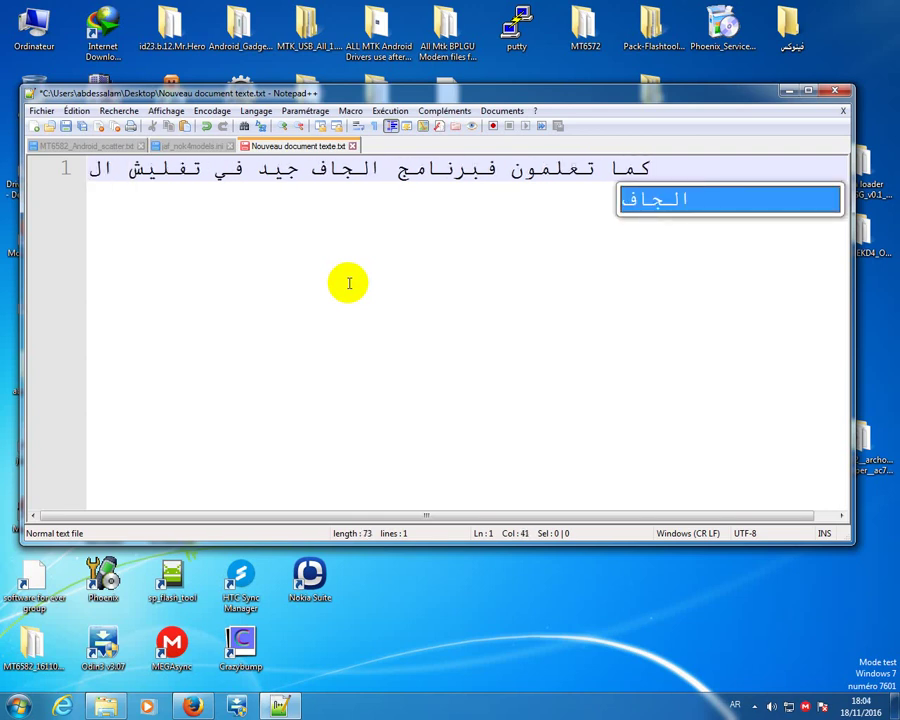
{"action": "type", "text": "كتي"}
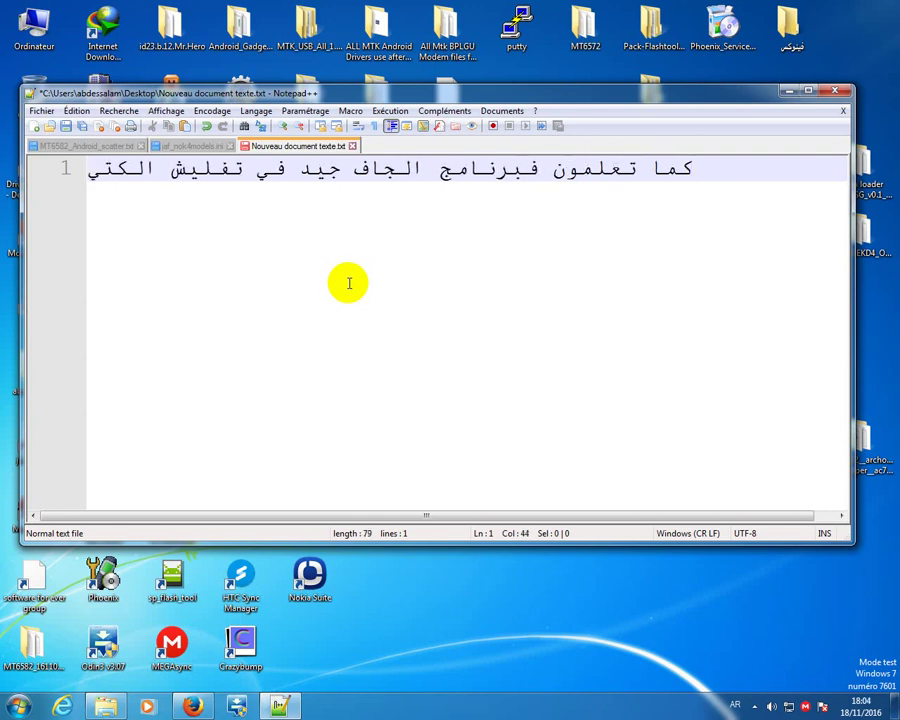
{"action": "type", "text": "ر من"}
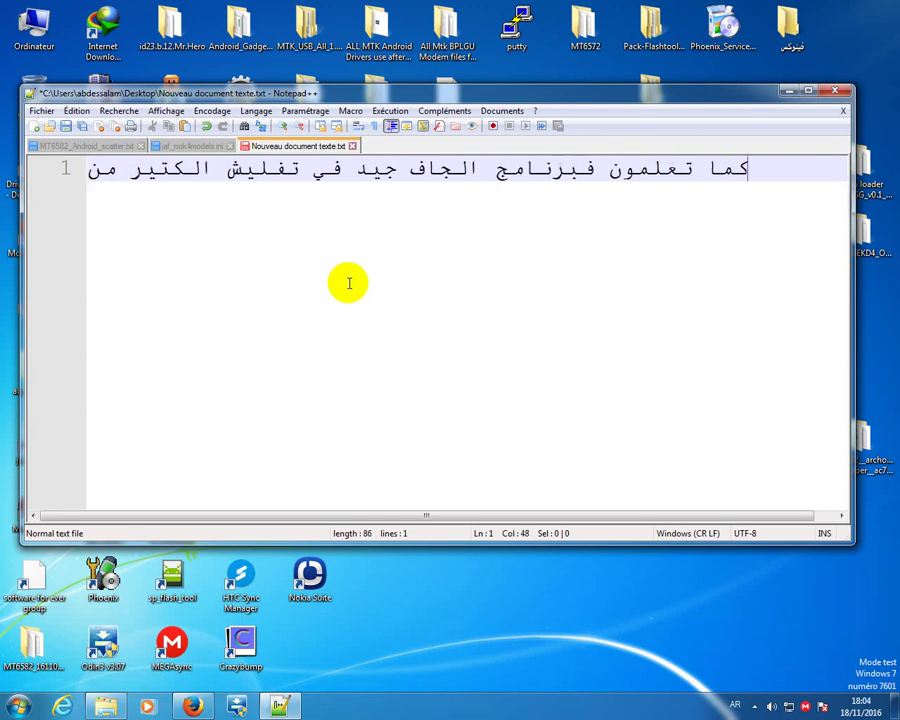
Step: Start line 2 with the text "هواتف نوكيا ولكنه"
{"action": "key", "text": "Return"}
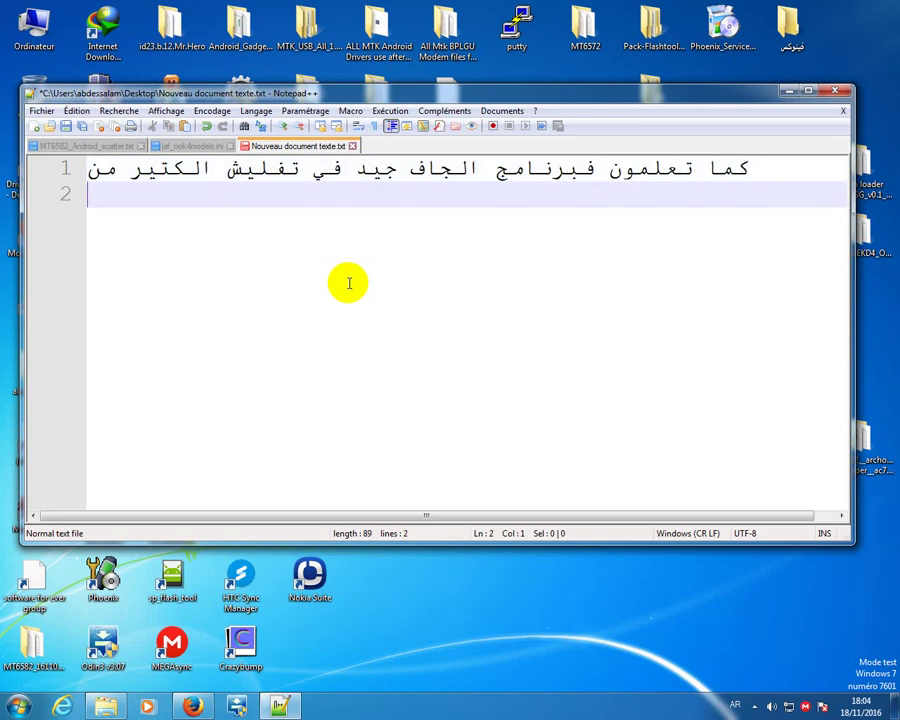
{"action": "type", "text": "هواتف"}
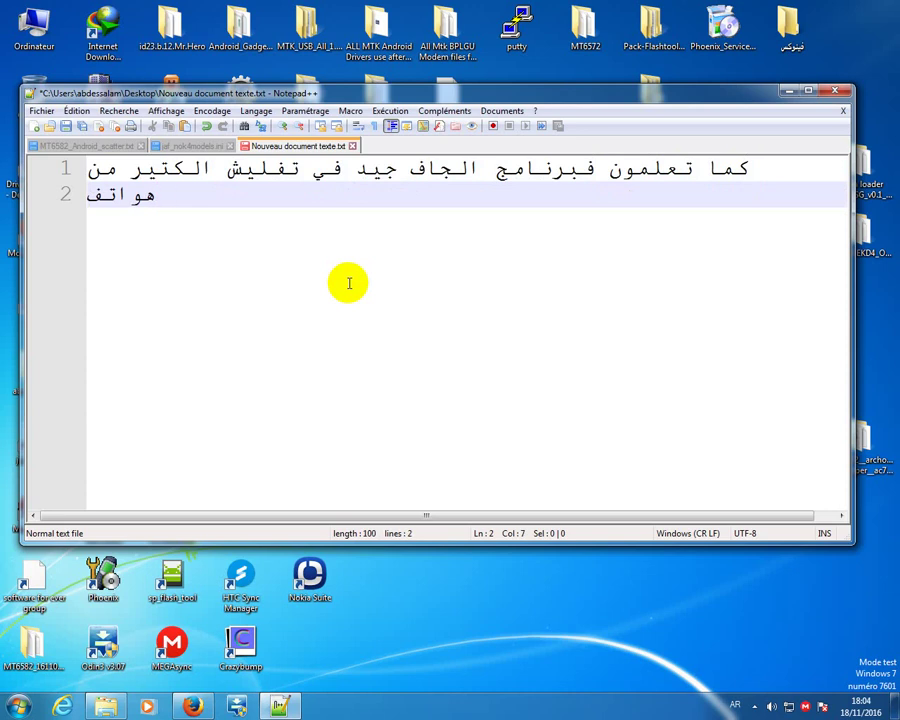
{"action": "type", "text": " نو"}
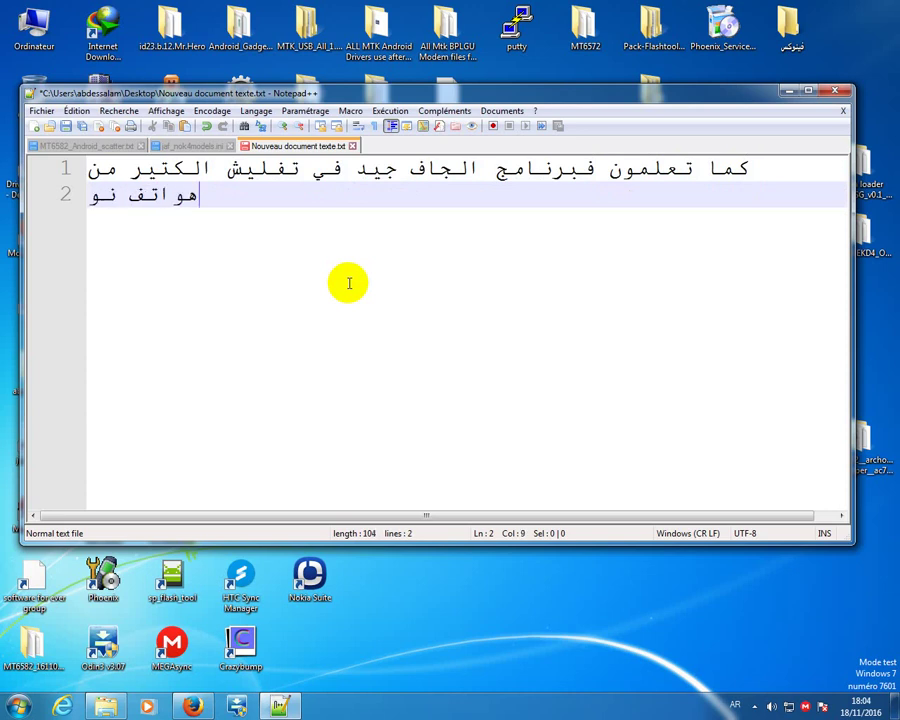
{"action": "type", "text": "كيا "}
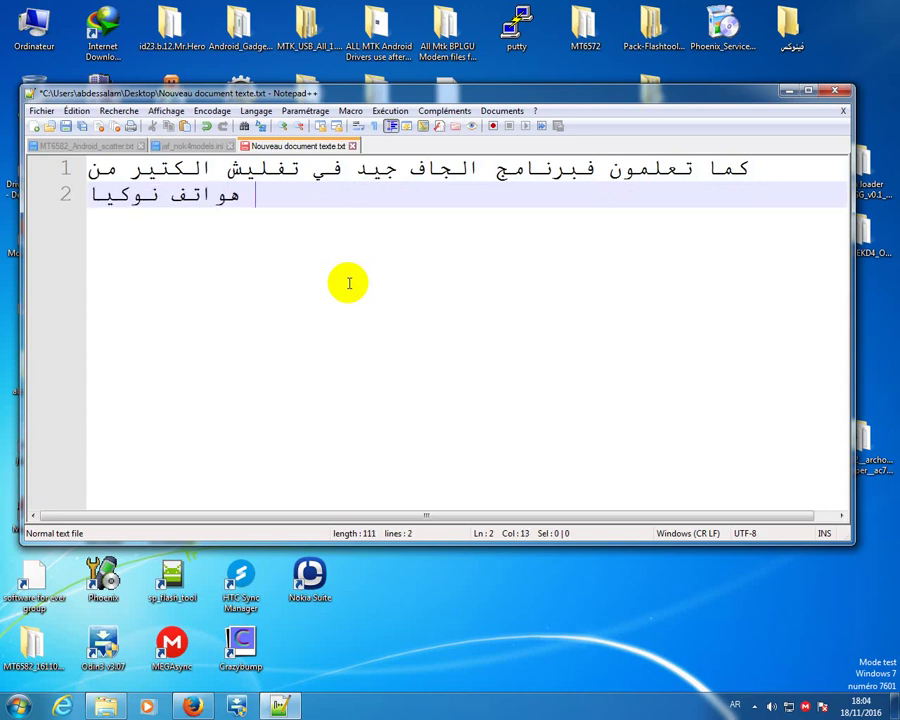
{"action": "type", "text": "و"}
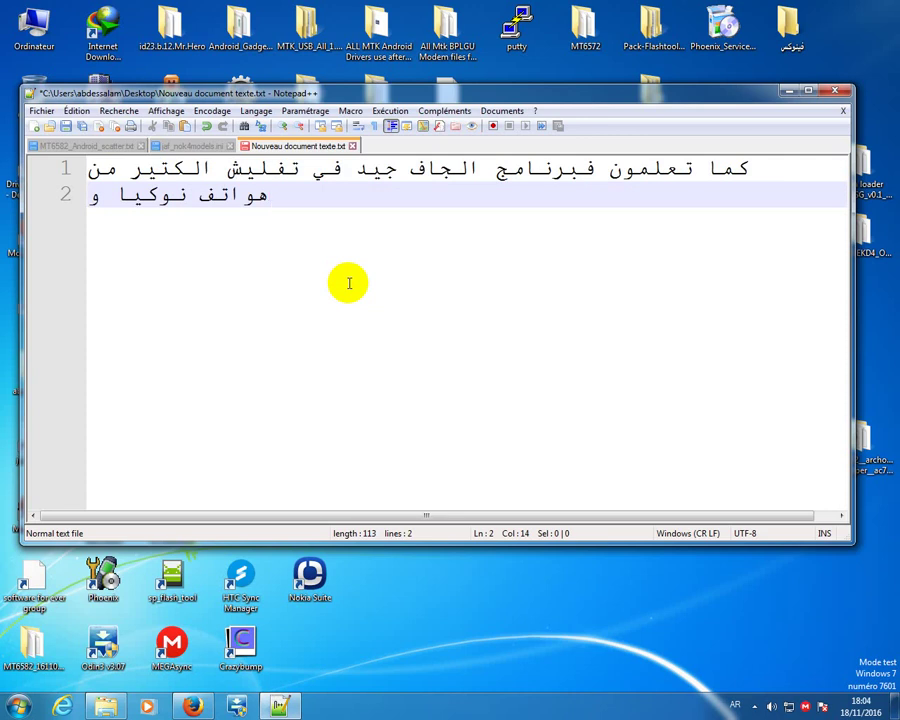
{"action": "type", "text": "ل"}
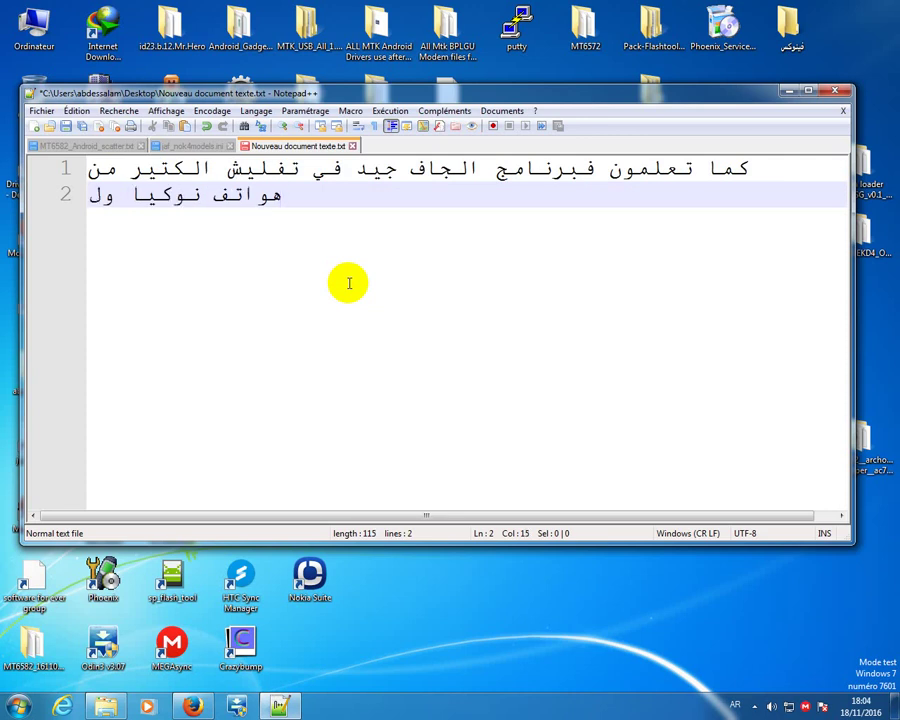
{"action": "type", "text": "كن"}
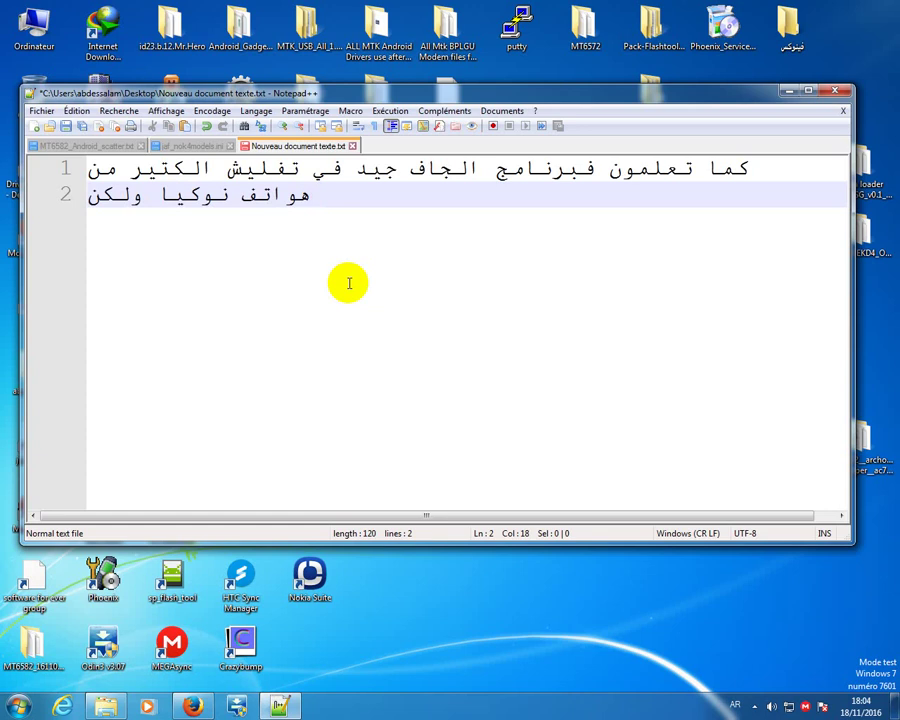
{"action": "key", "text": "BackSpace"}
{"action": "type", "text": "ه "}
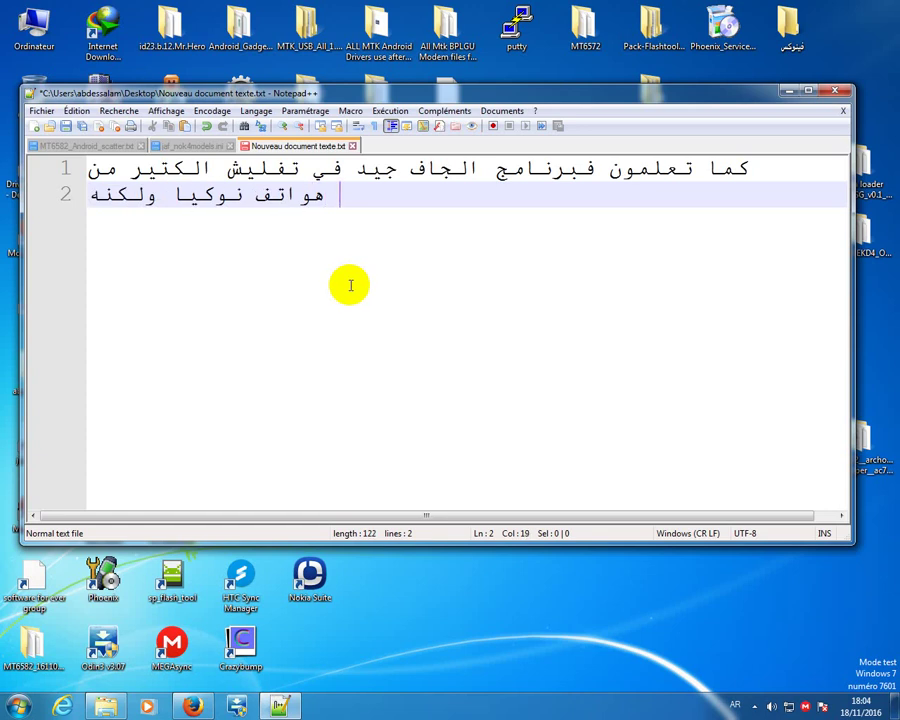
Step: Continue line 2 with the words "لا يدعم جميع الهواتف"
{"action": "type", "text": "لا "}
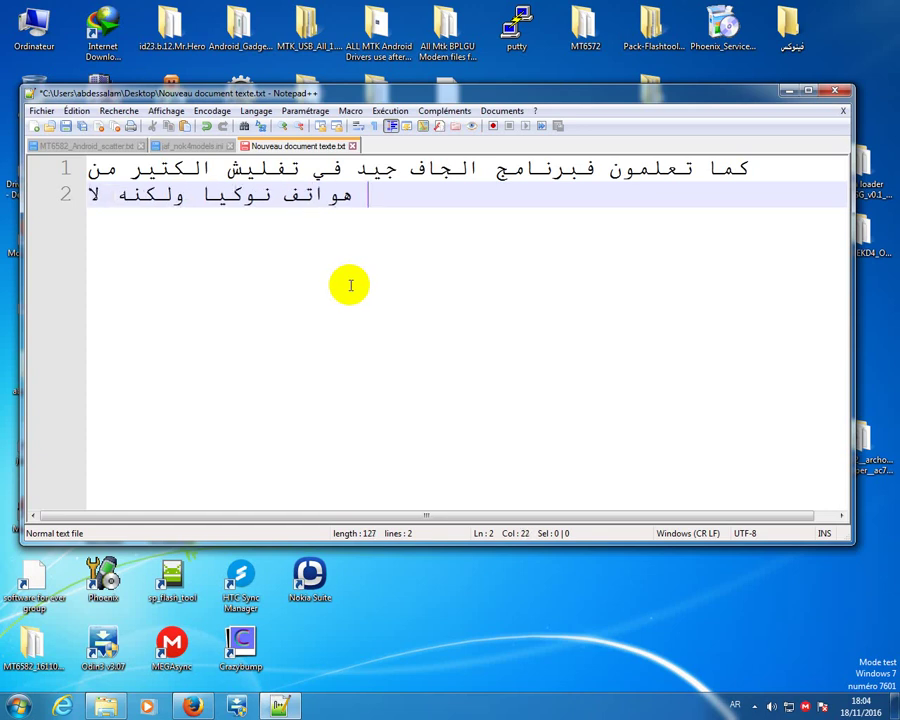
{"action": "type", "text": "ي"}
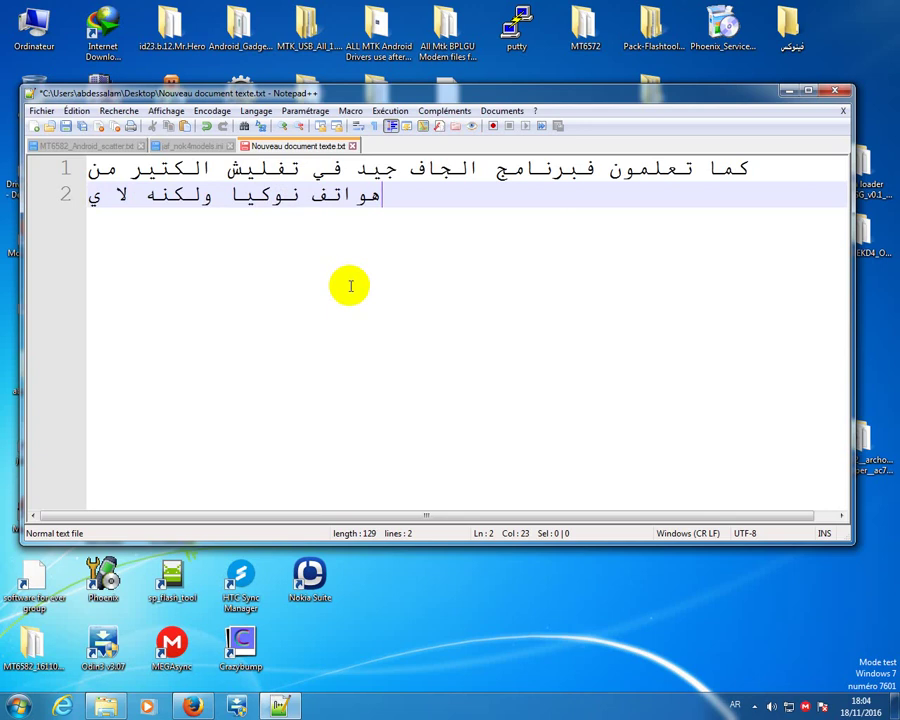
{"action": "type", "text": "د"}
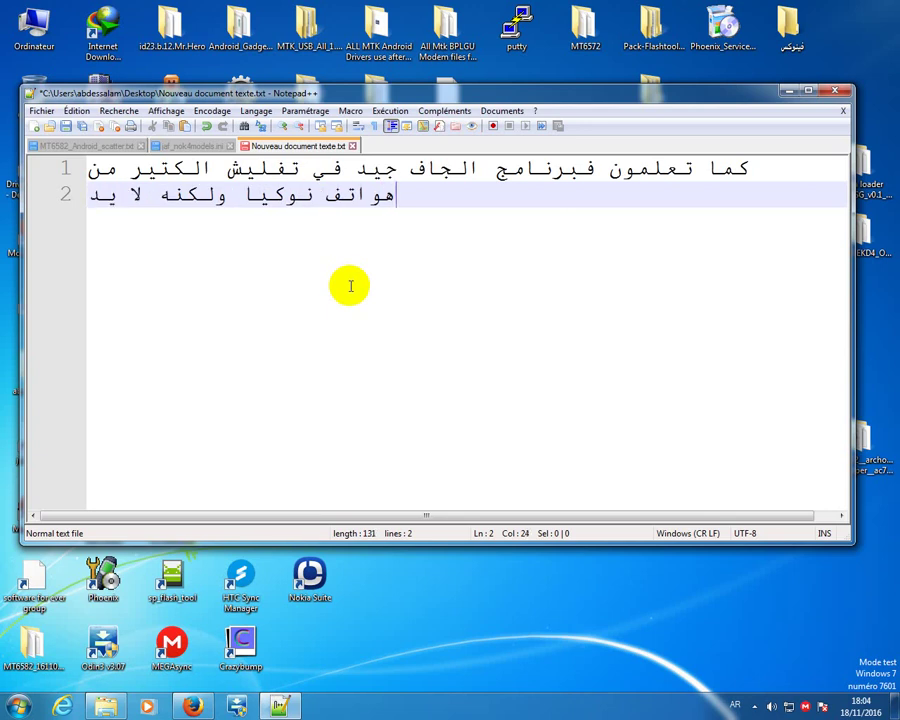
{"action": "type", "text": "عم"}
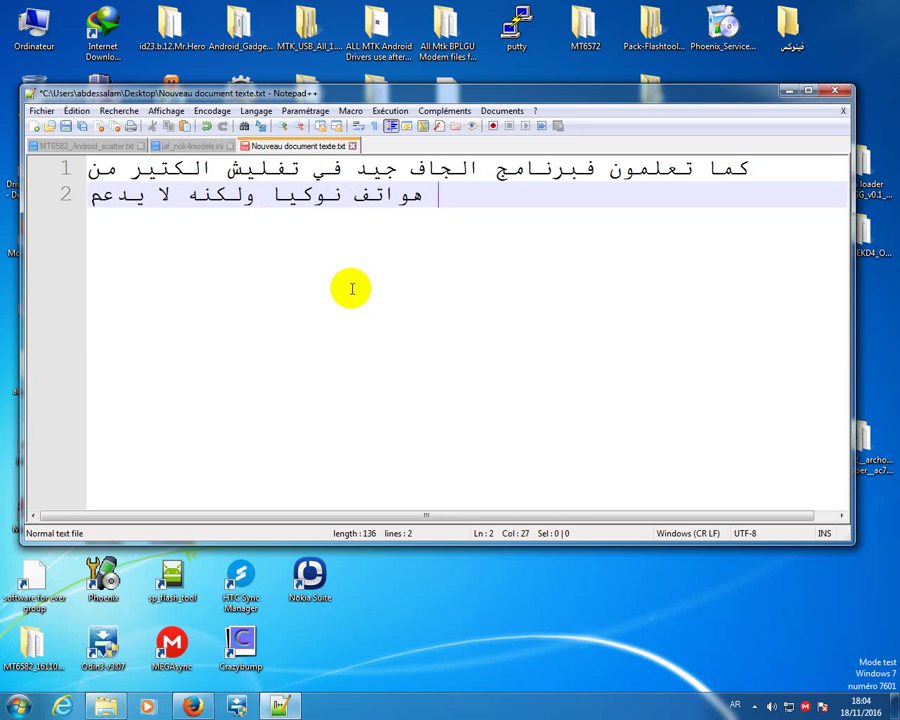
{"action": "type", "text": " ج"}
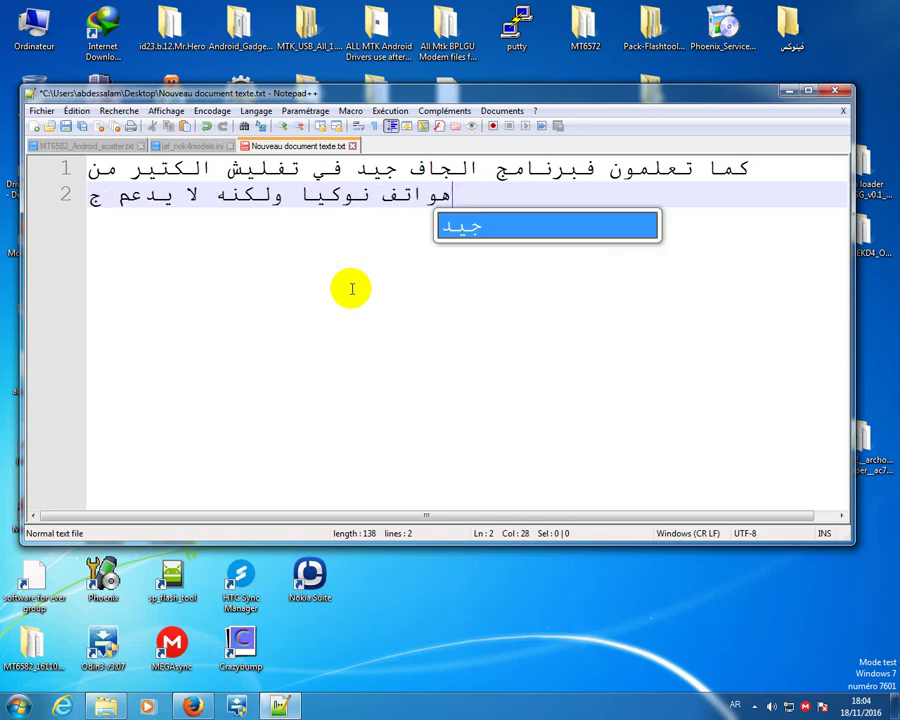
{"action": "type", "text": "مي"}
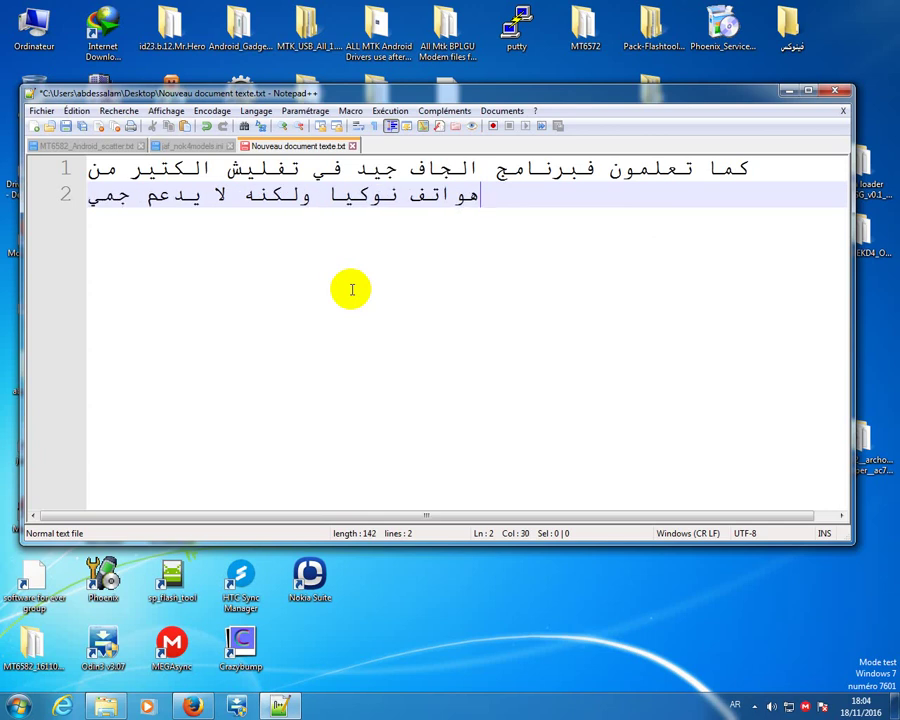
{"action": "type", "text": "ع ا"}
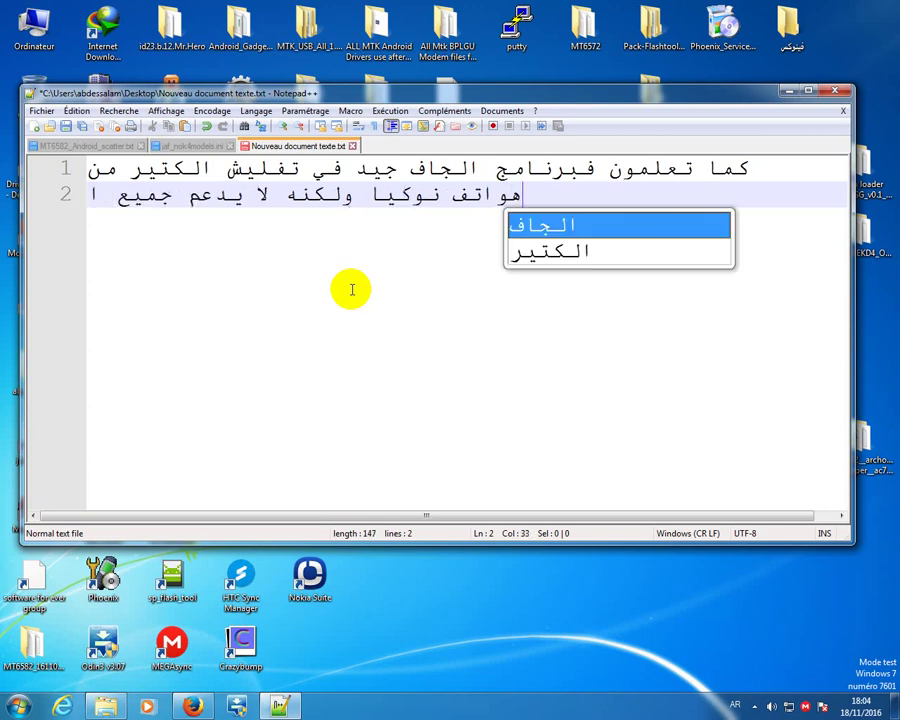
{"action": "type", "text": "له"}
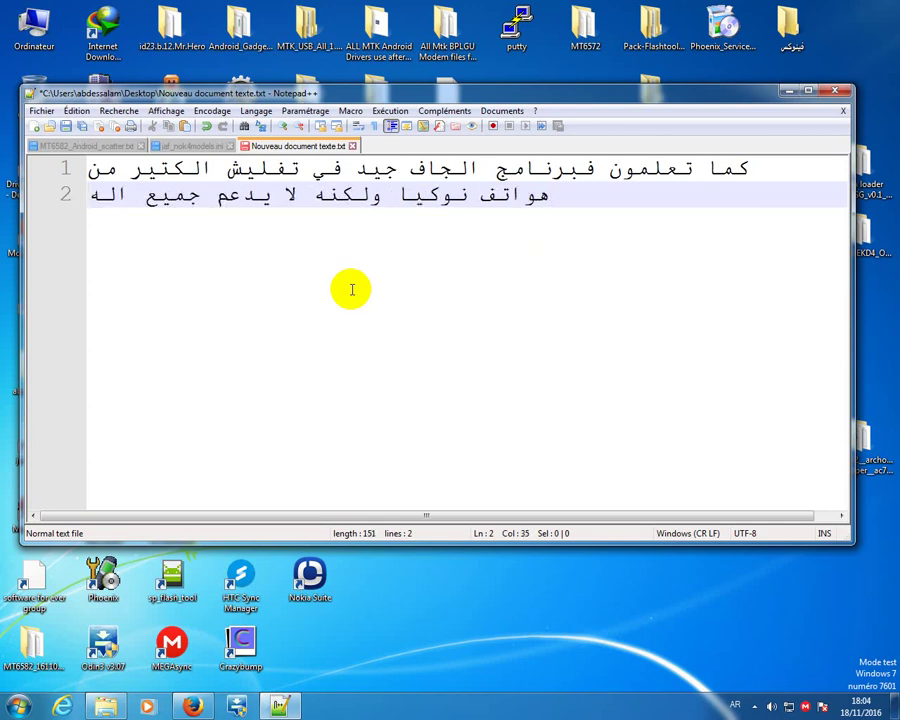
{"action": "type", "text": "واتف"}
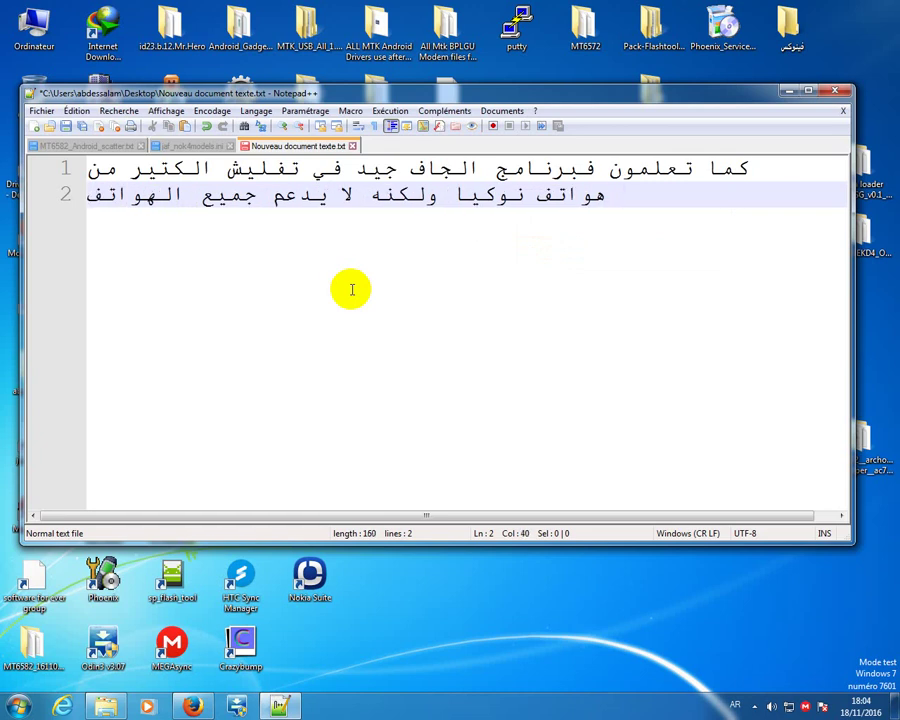
Step: Start line 3 with the words "ولكن هناك طريقة"
{"action": "key", "text": "Return"}
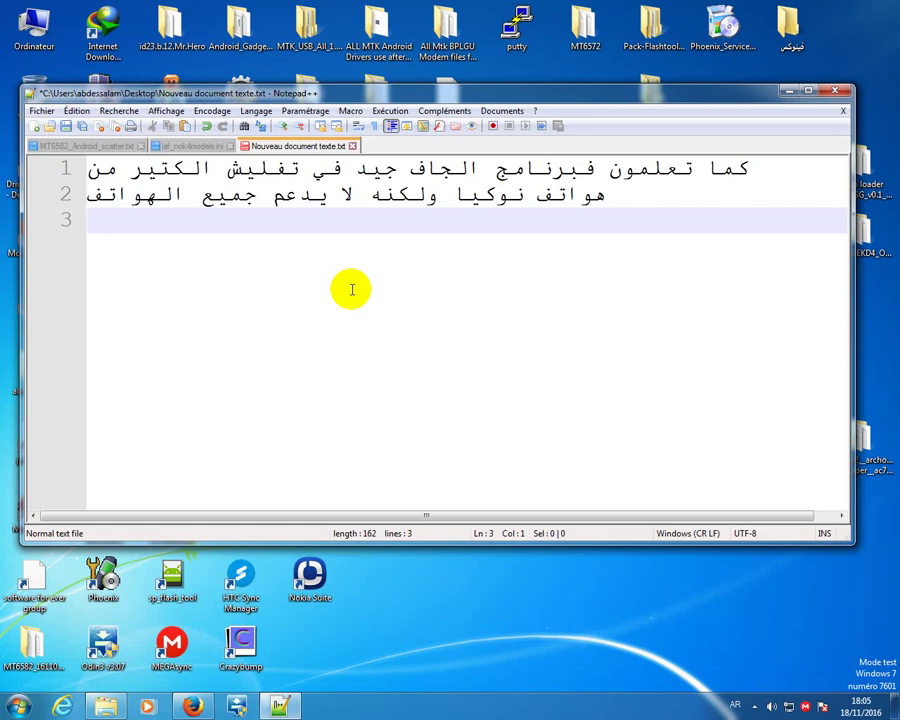
{"action": "type", "text": "و"}
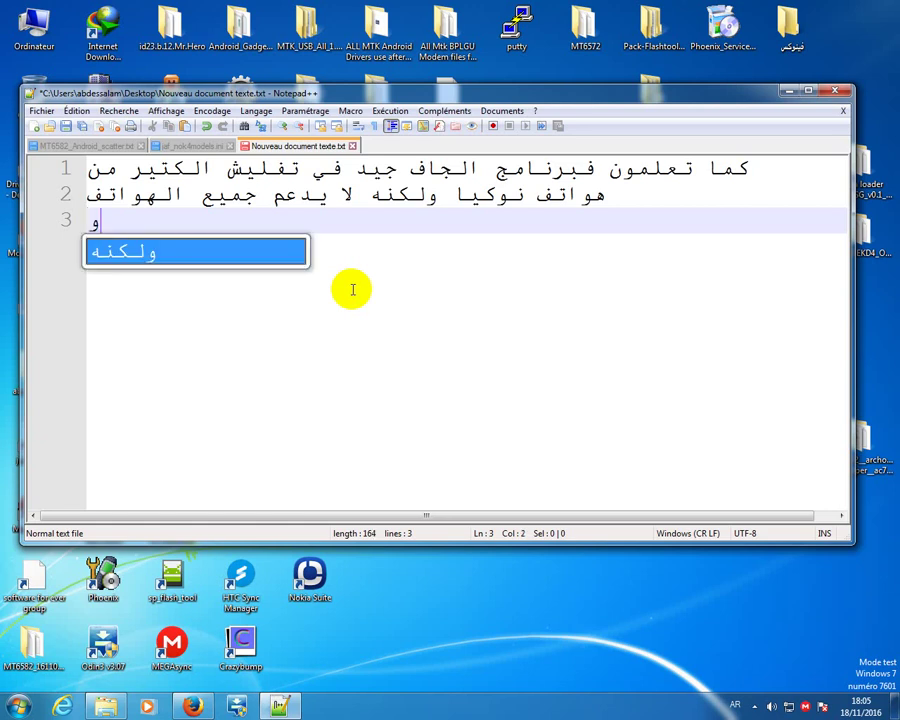
{"action": "type", "text": "لكن ه"}
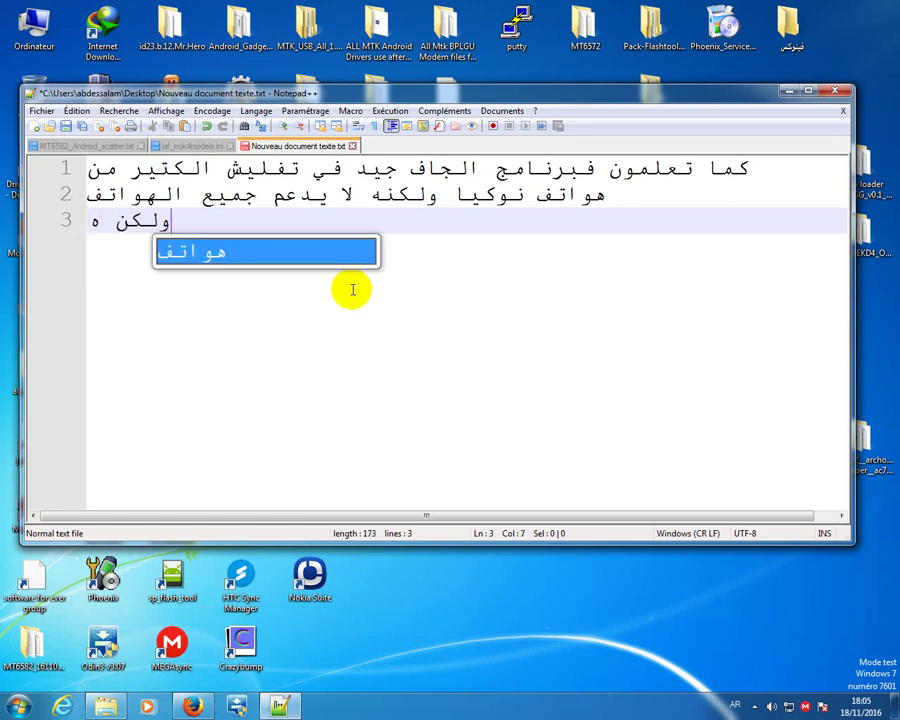
{"action": "type", "text": "ناك "}
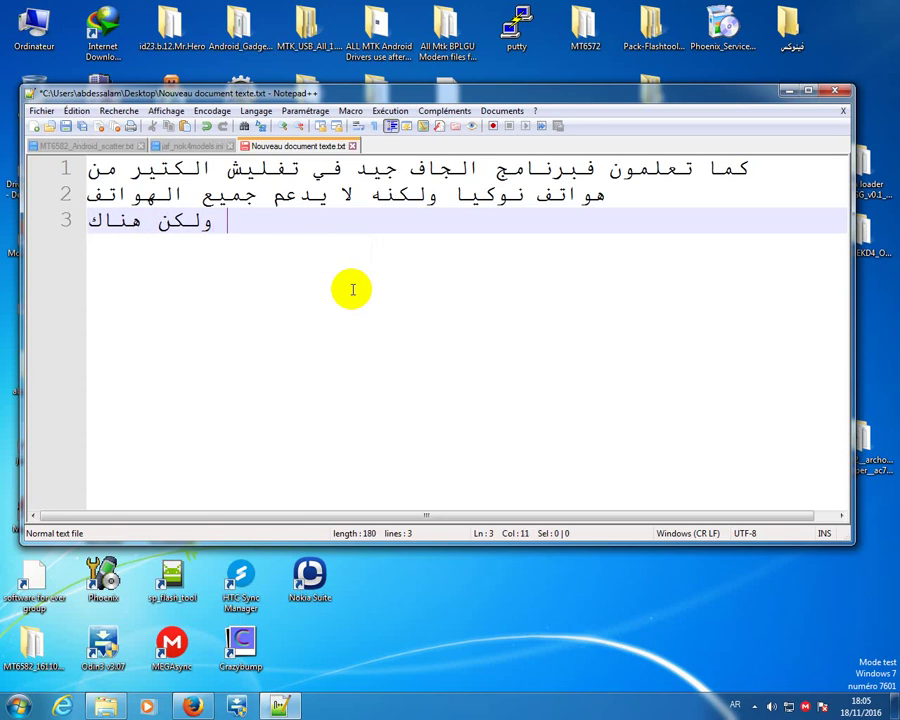
{"action": "type", "text": "ط"}
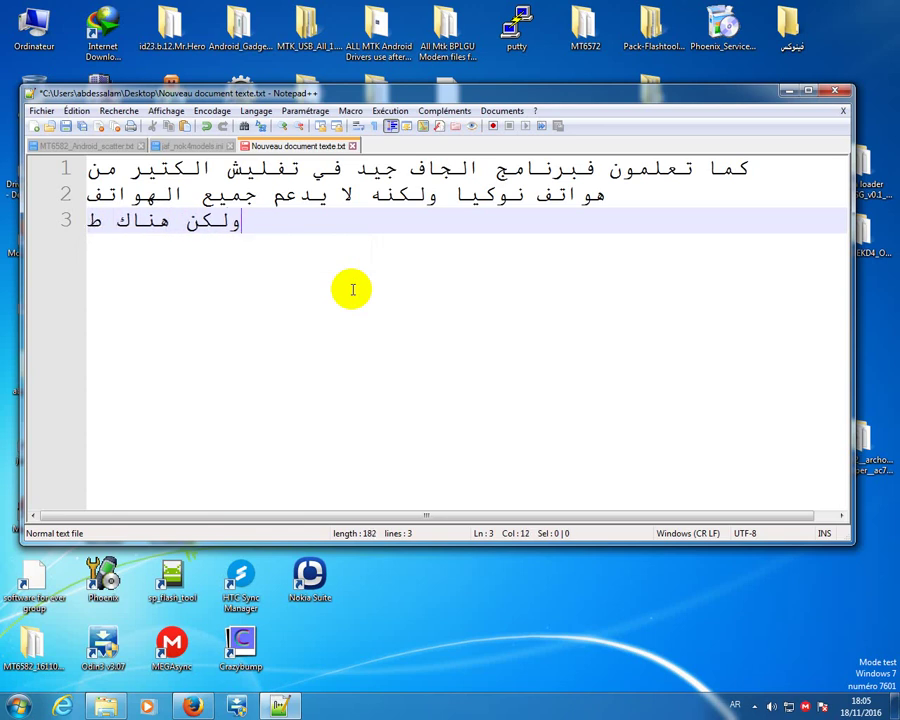
{"action": "type", "text": "ري"}
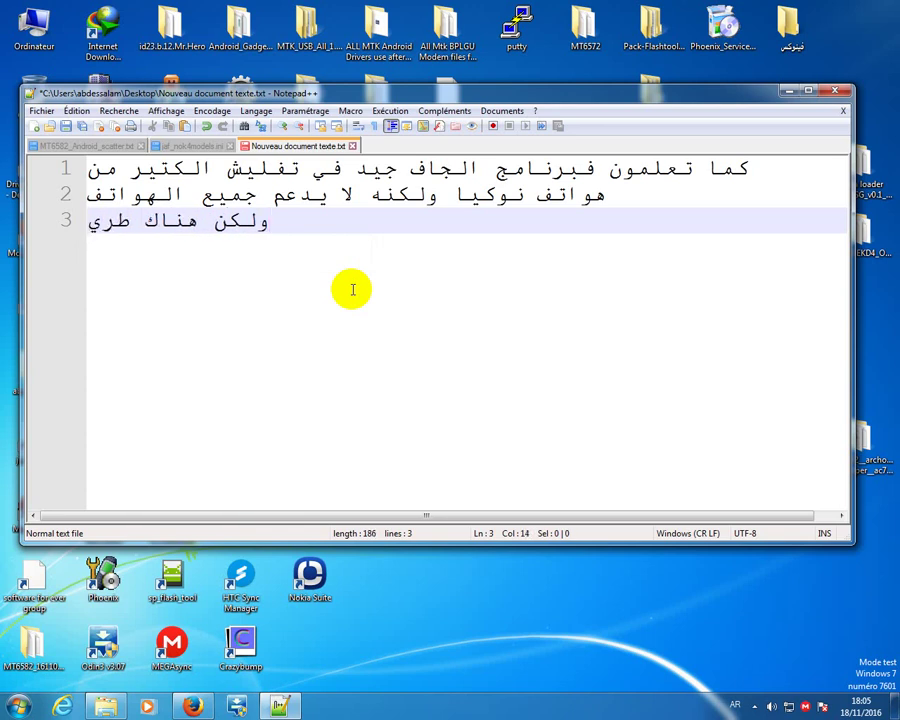
{"action": "type", "text": "قة "}
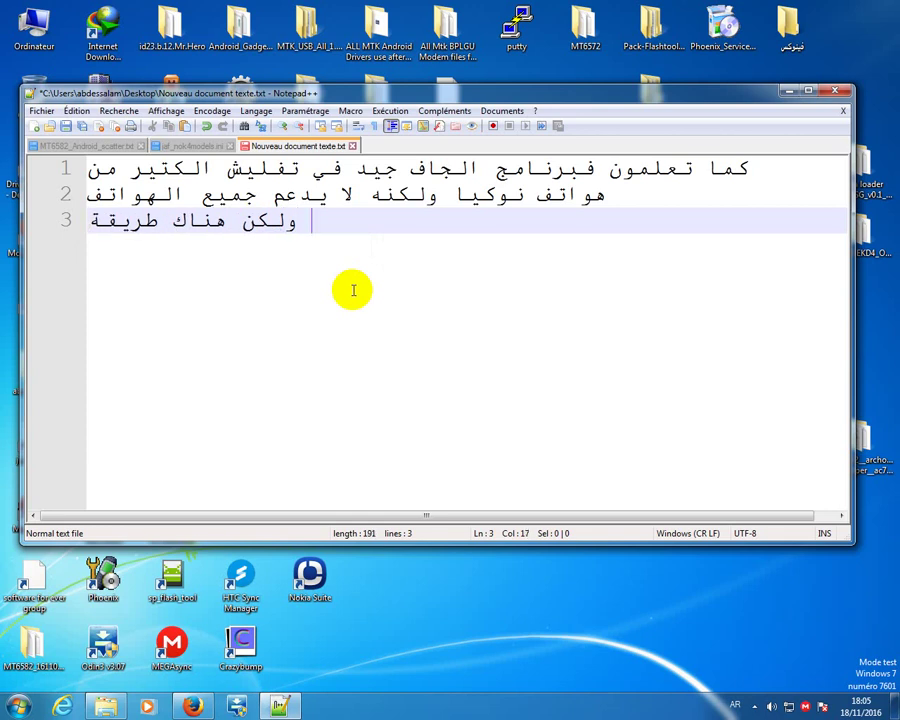
Step: Continue line 3 with the words "لاضافة بعض الموديلات"
{"action": "type", "text": "لا"}
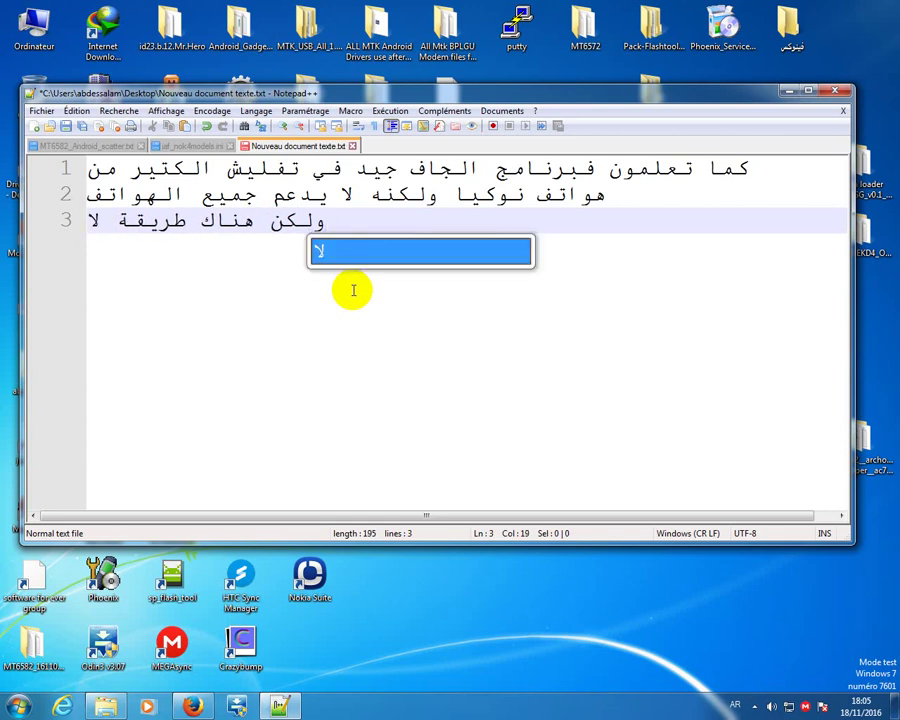
{"action": "type", "text": "ضا"}
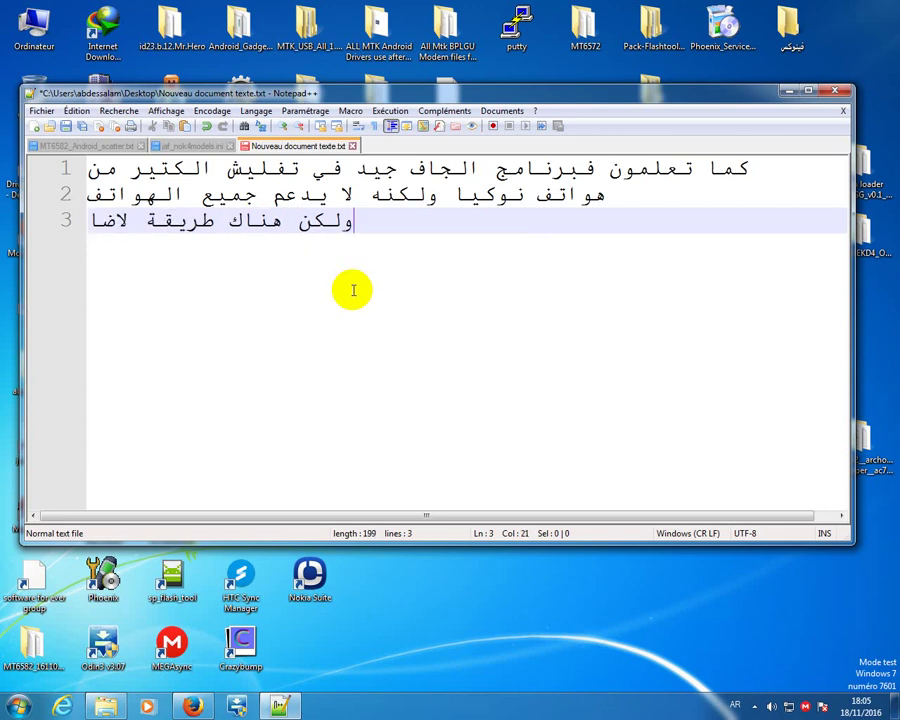
{"action": "type", "text": "فة "}
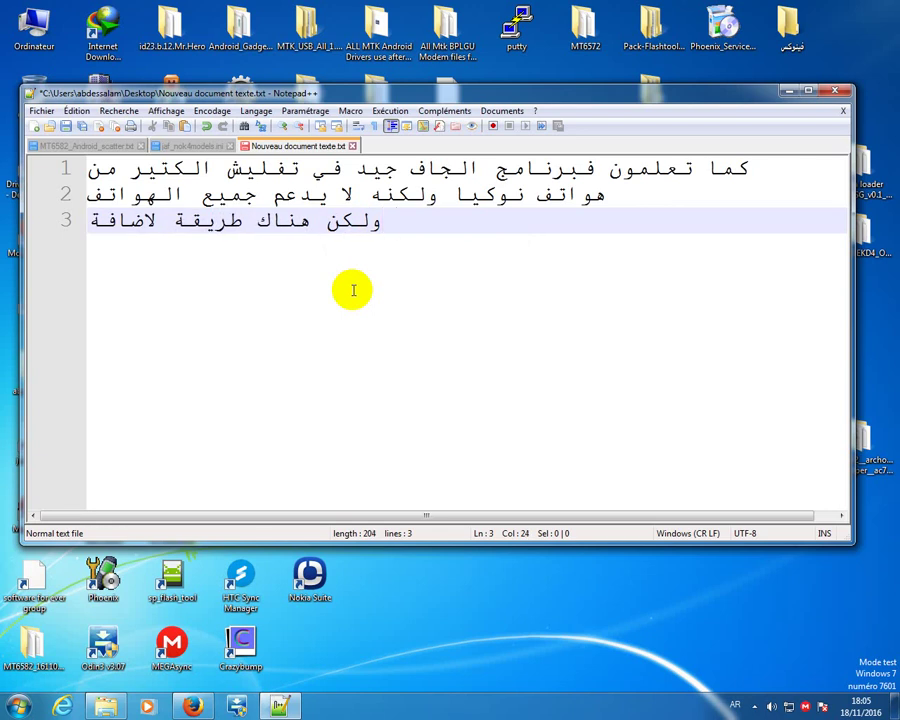
{"action": "type", "text": "بع"}
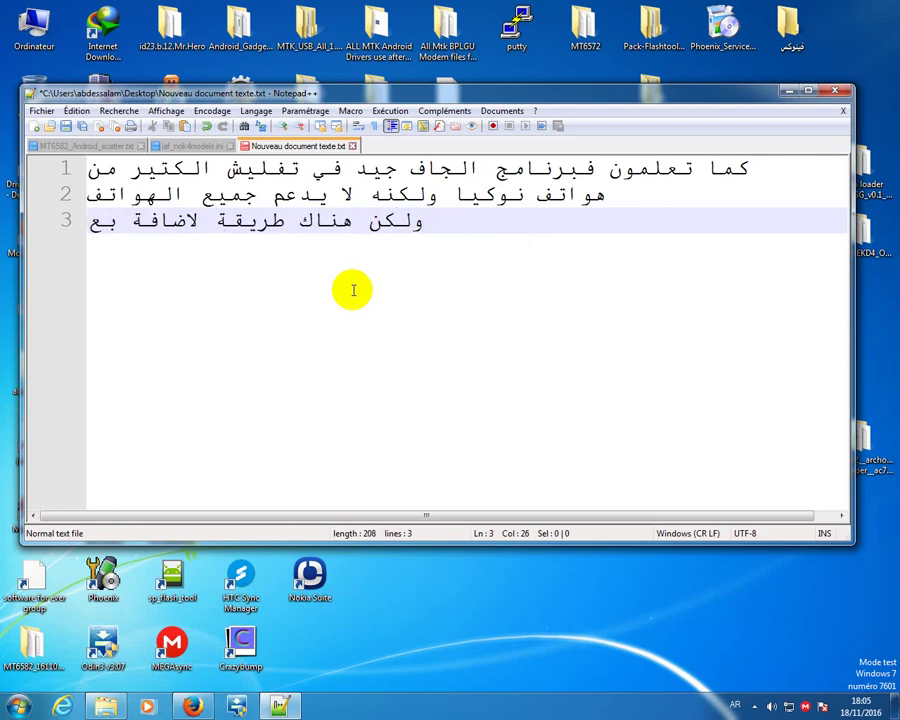
{"action": "type", "text": "ض المو"}
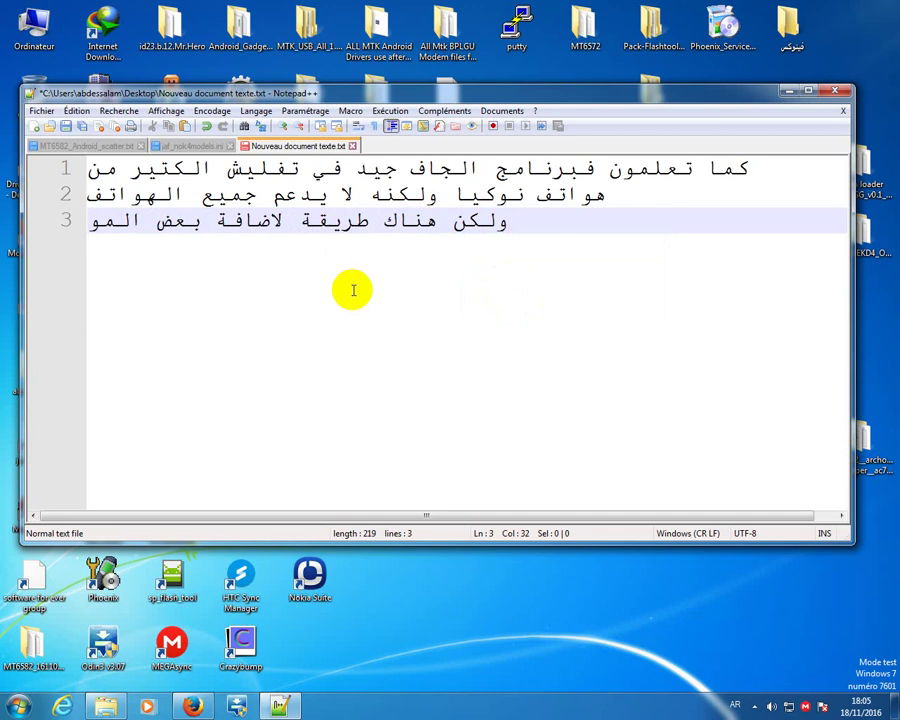
{"action": "type", "text": "دي"}
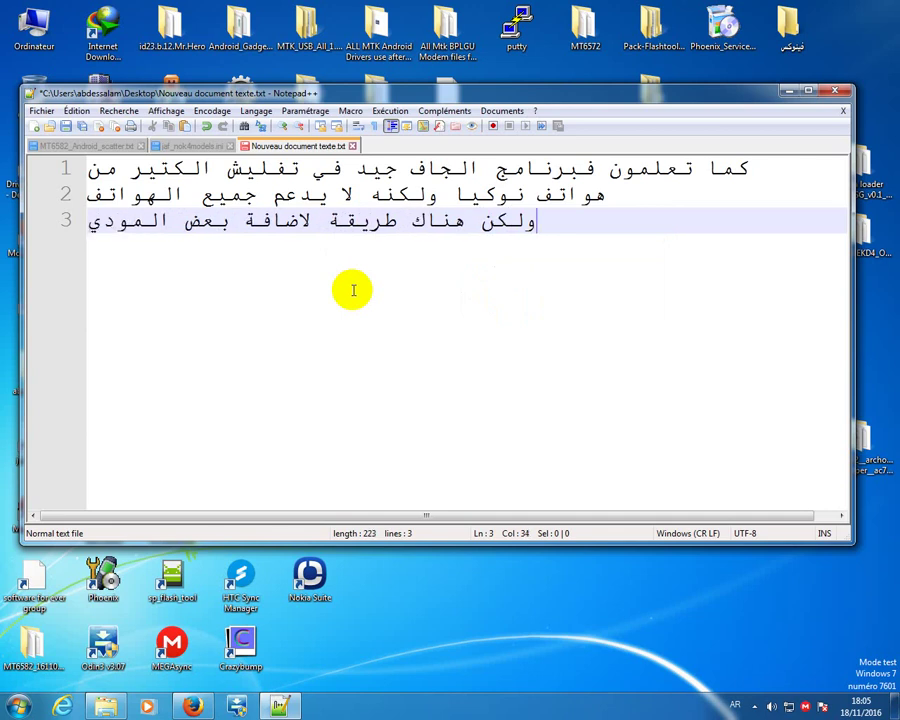
{"action": "type", "text": "لات"}
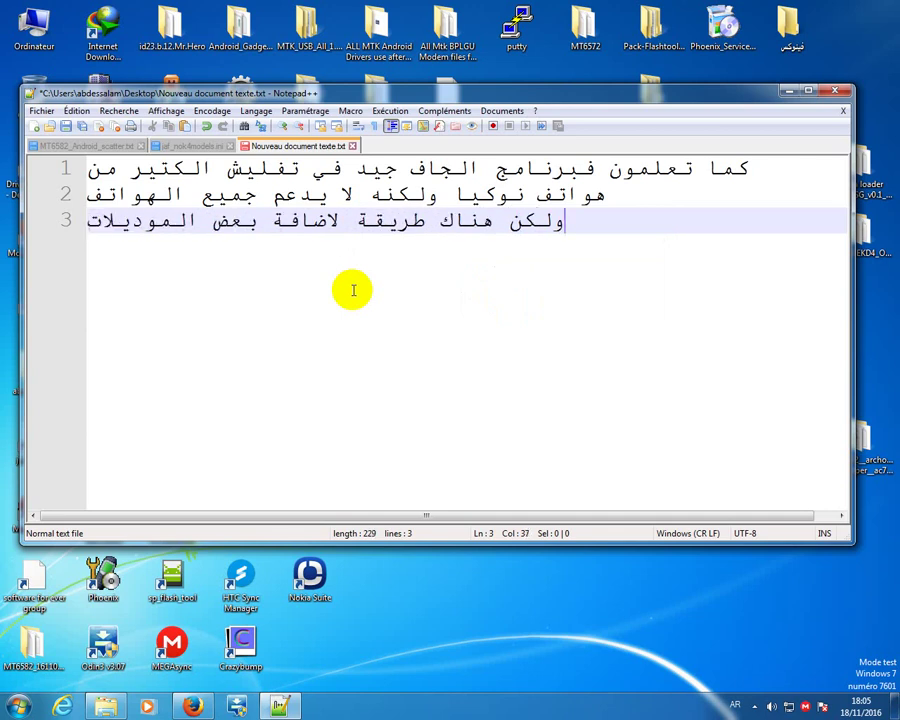
Step: Start line 4 with the text "وسناخد اليوم هاتف"
{"action": "key", "text": "Return"}
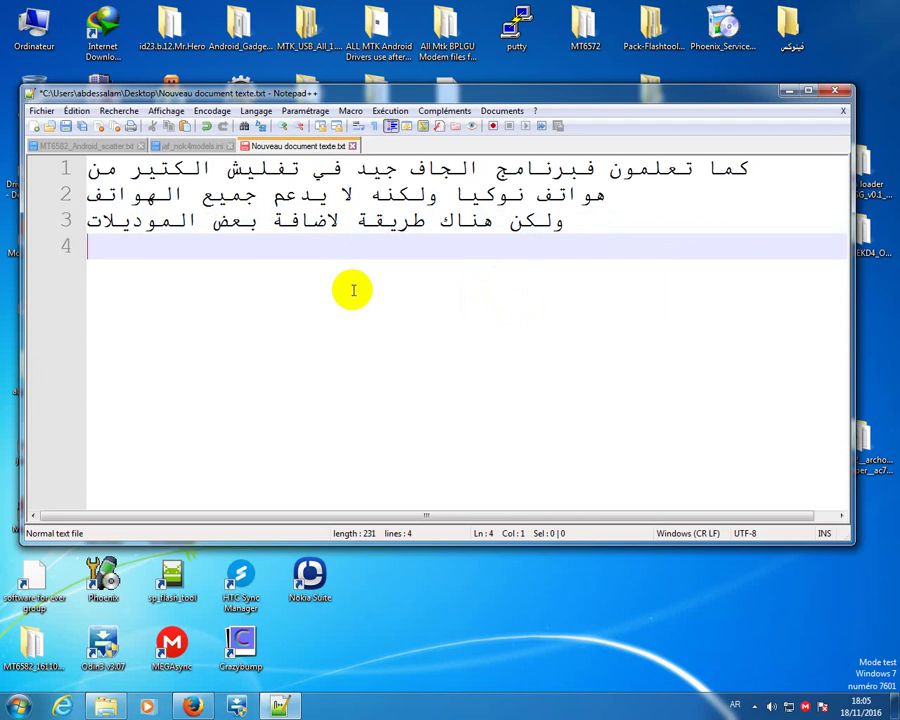
{"action": "type", "text": "وسناخد "}
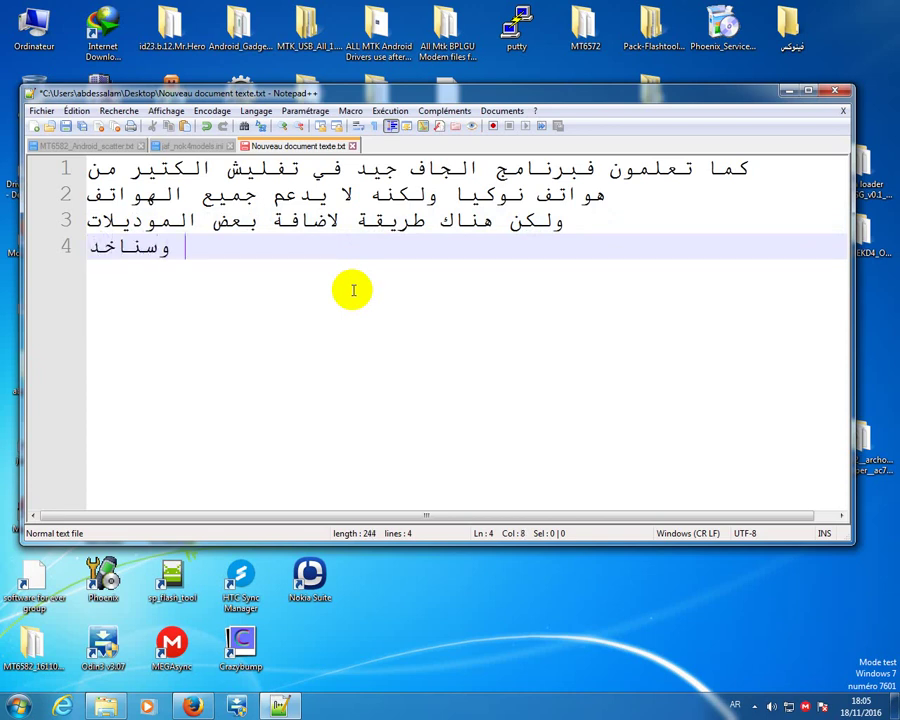
{"action": "type", "text": "اليو"}
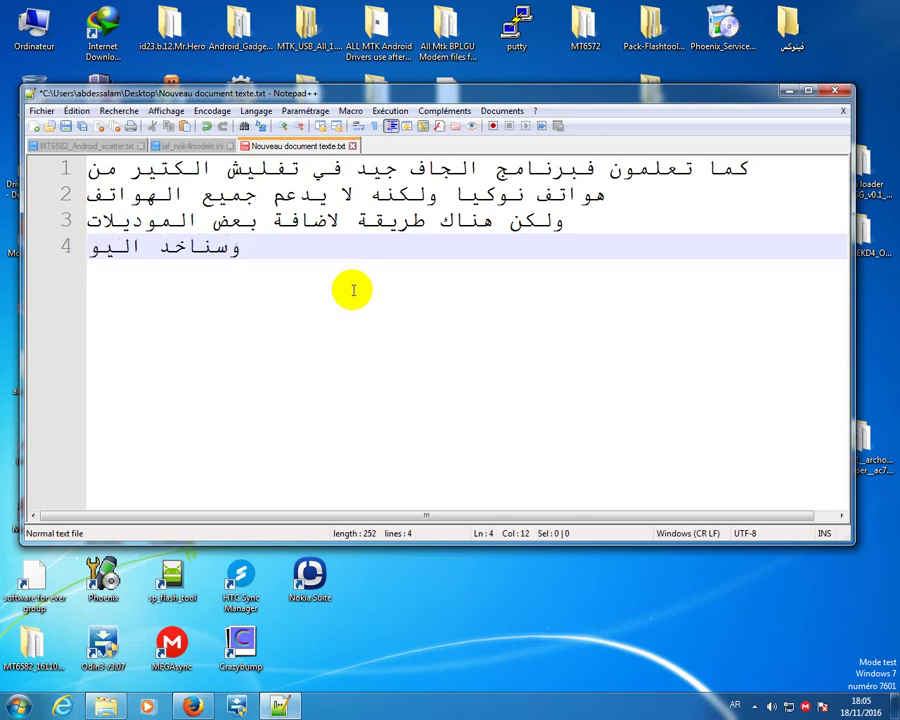
{"action": "type", "text": "م "}
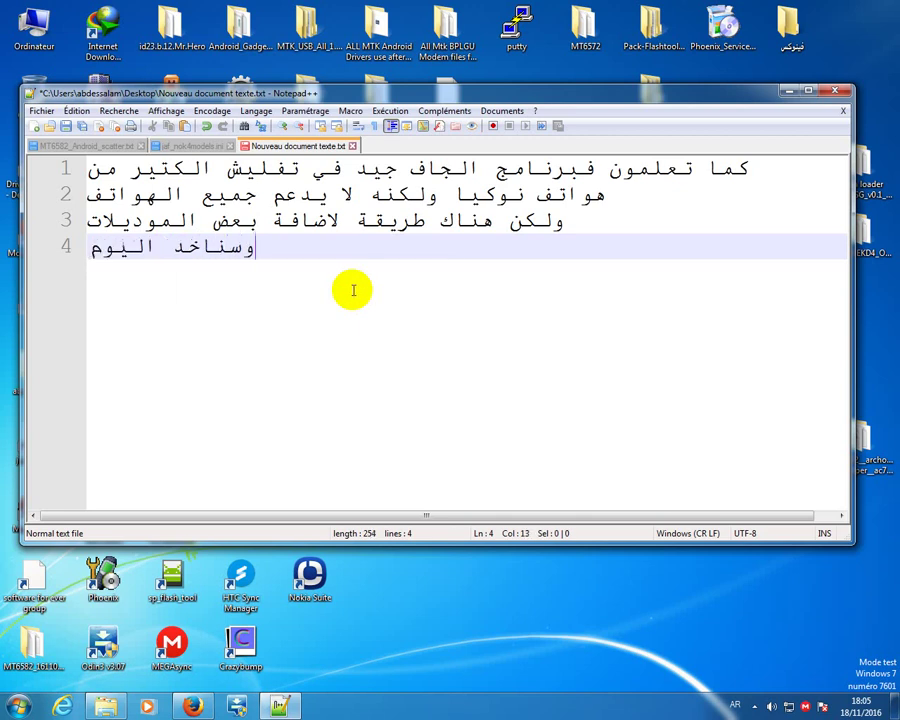
{"action": "type", "text": "ه"}
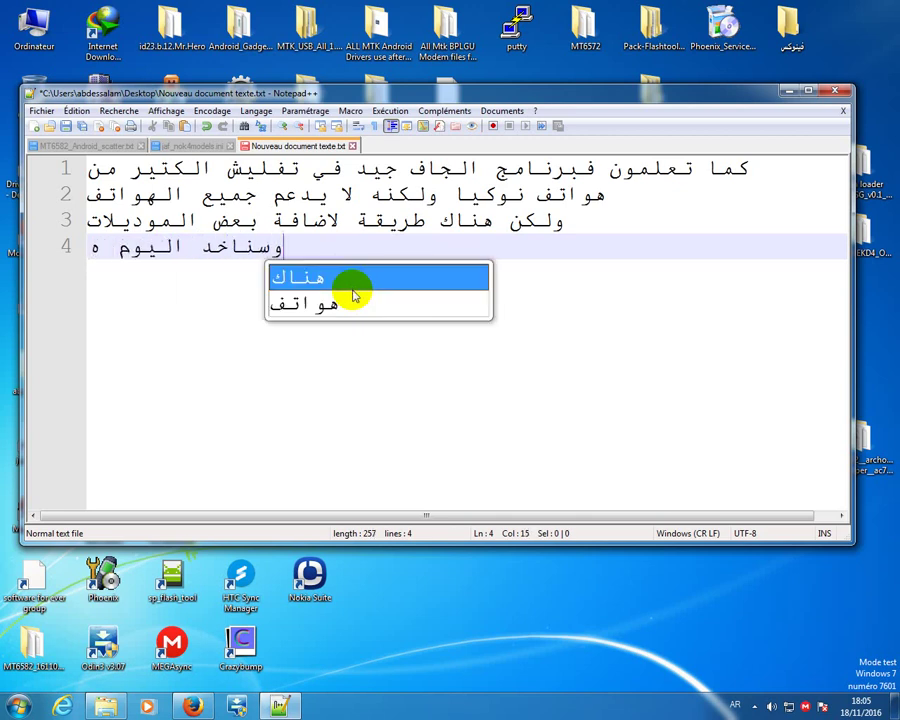
{"action": "type", "text": "اتف"}
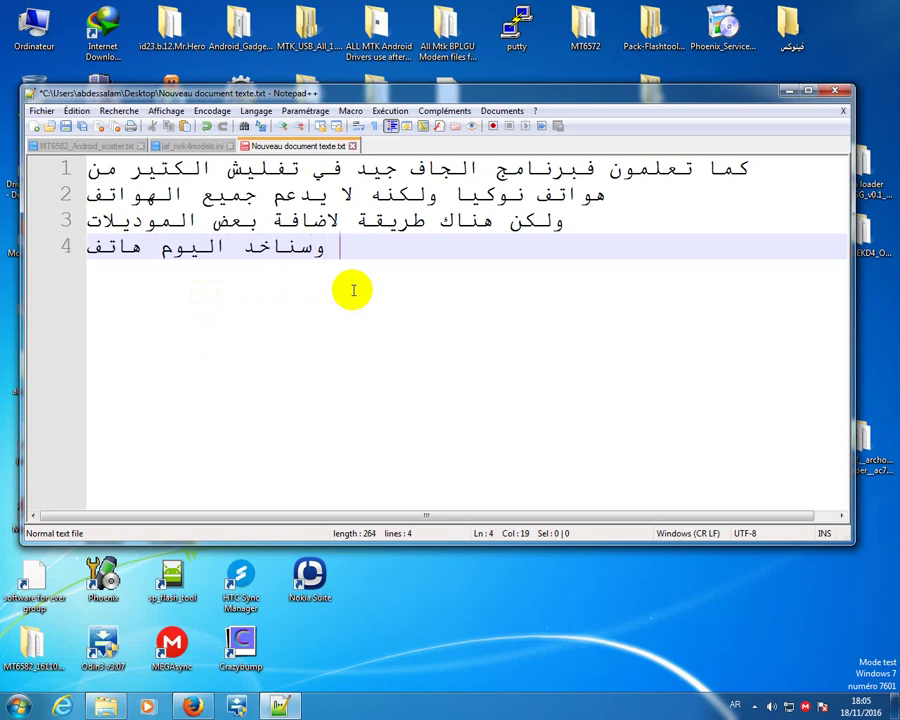
Step: Switch the input language to French and complete line 4 with the phone model "nokia 6700c-1 rm- 470"
{"action": "left_click", "coordinate": [730, 698]}
{"action": "left_click", "coordinate": [704, 613]}
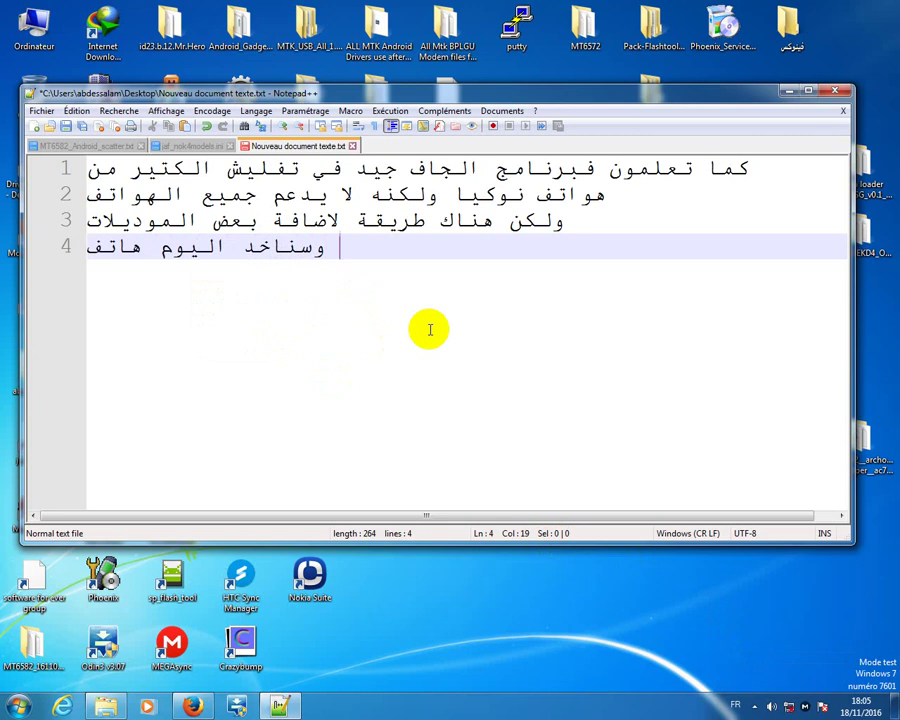
{"action": "type", "text": "nokia"}
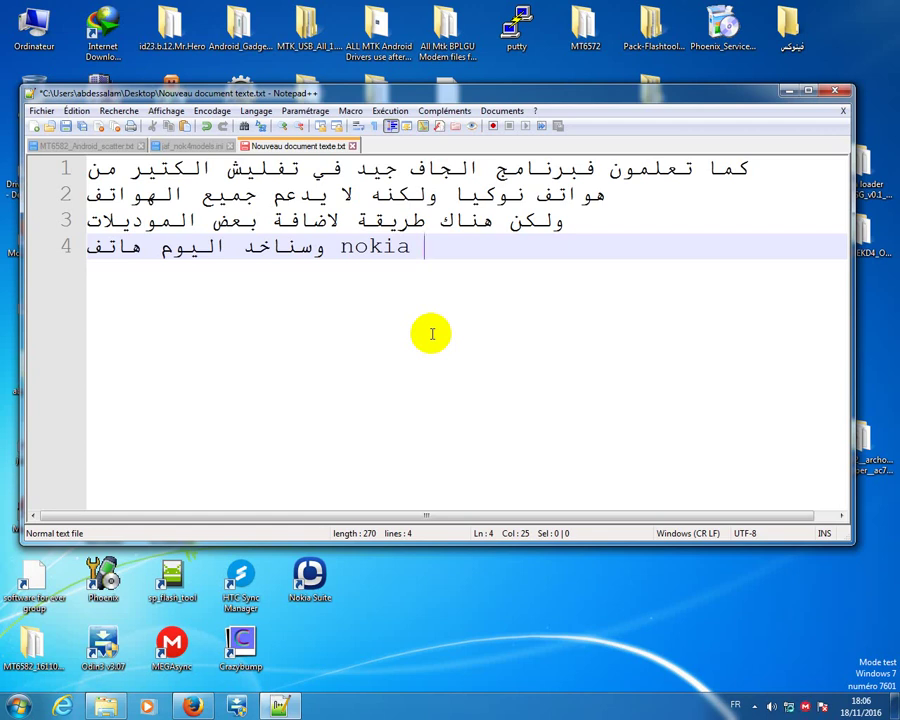
{"action": "type", "text": "67"}
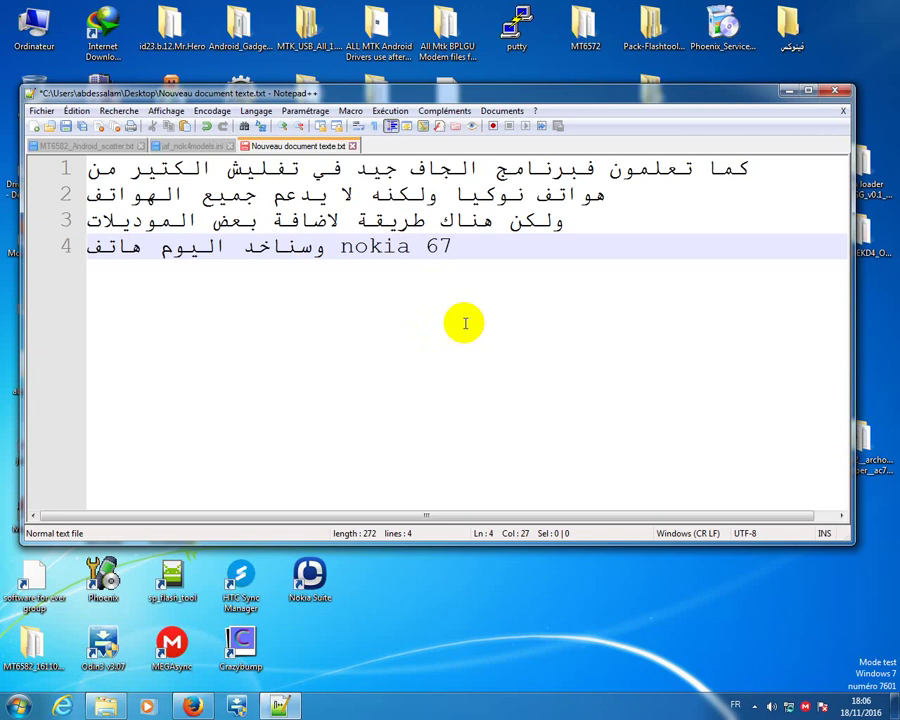
{"action": "type", "text": "00c-1   rm"}
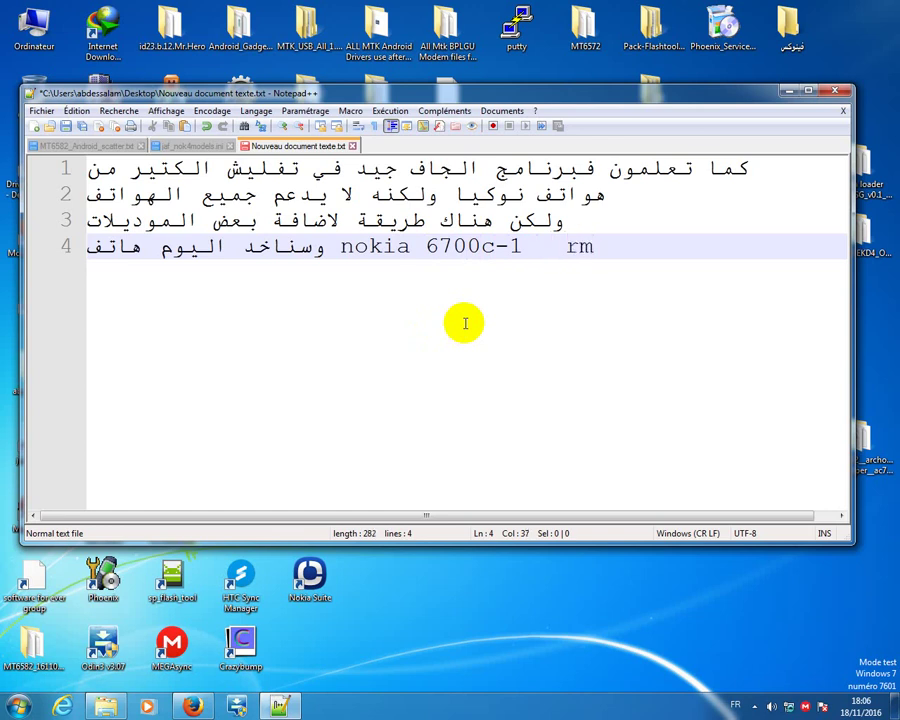
{"action": "type", "text": "- 470"}
Step: Switch the input language back to Arabic and begin line 5 with "لقد قمت بتسطيب فلاشة"
{"action": "key", "text": "Return"}
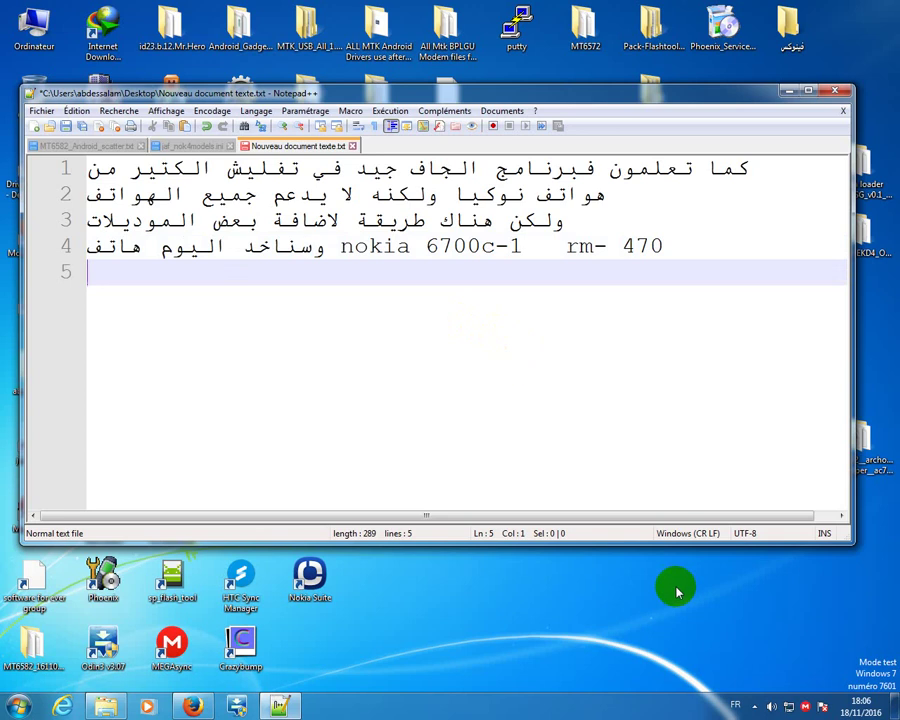
{"action": "left_click", "coordinate": [735, 705]}
{"action": "left_click", "coordinate": [752, 662]}
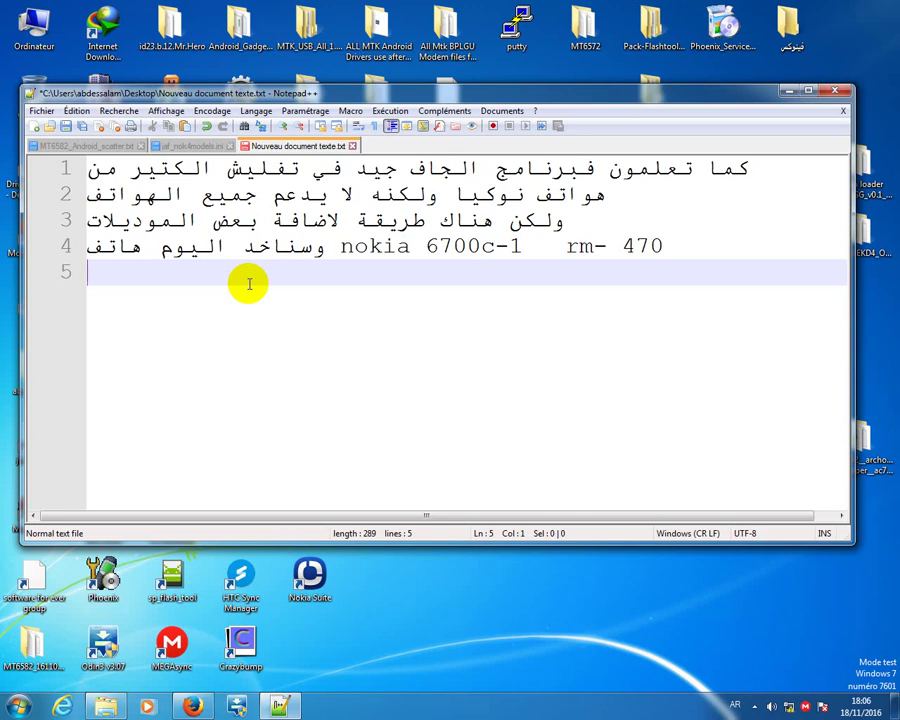
{"action": "type", "text": "لق"}
{"action": "type", "text": "د قمت ب"}
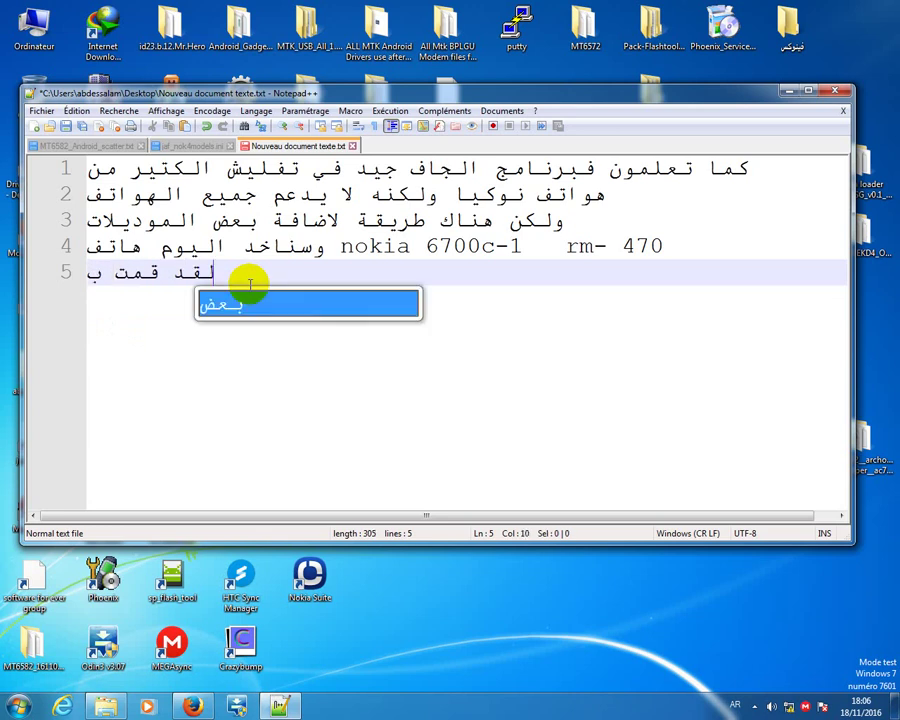
{"action": "type", "text": "تس"}
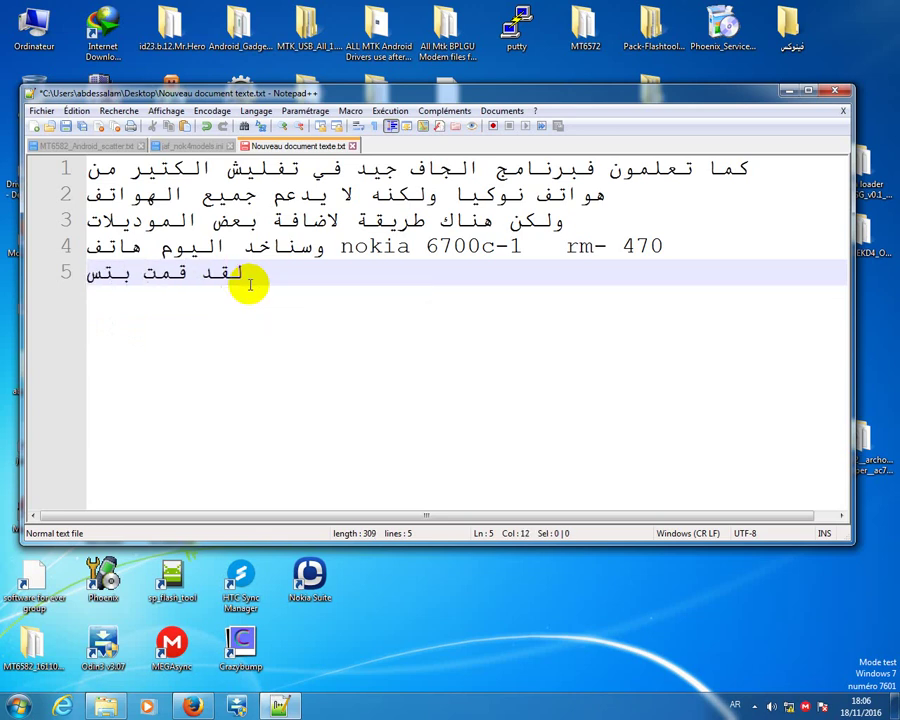
{"action": "type", "text": "طي"}
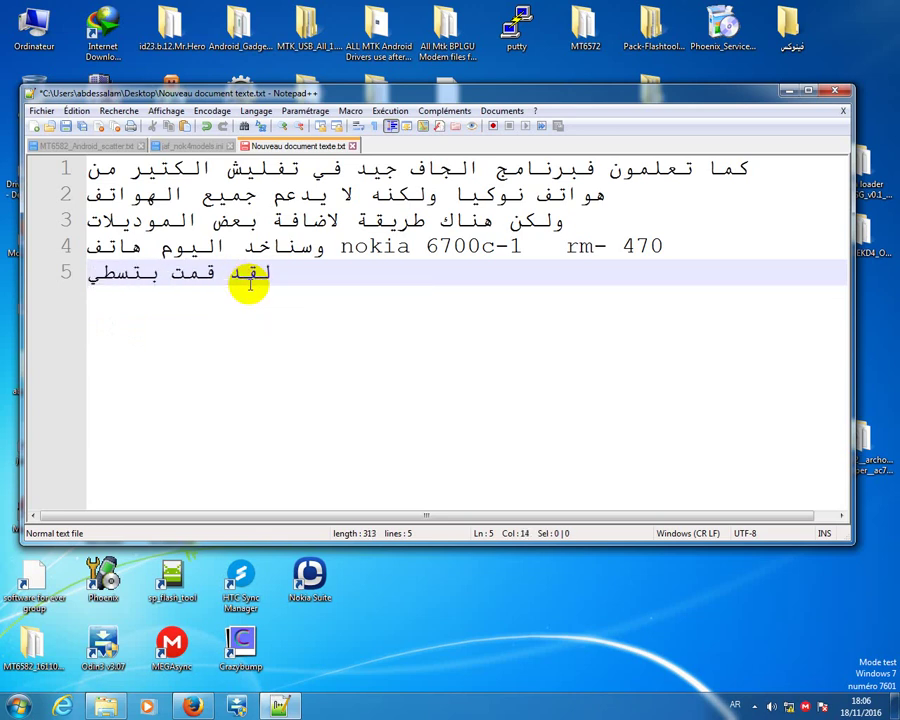
{"action": "type", "text": "ب فل"}
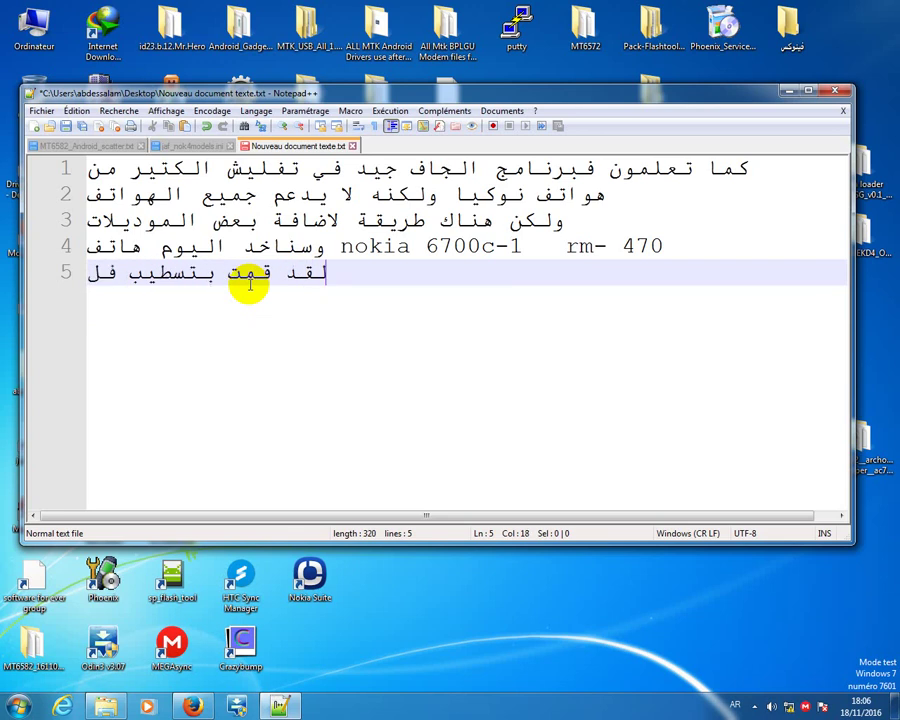
{"action": "type", "text": "اش"}
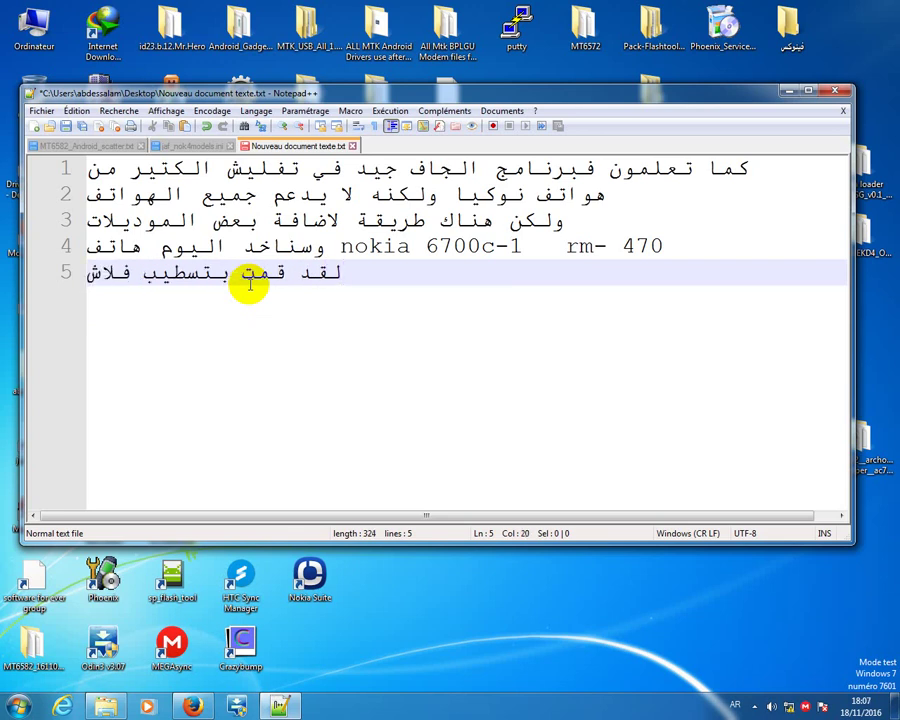
{"action": "type", "text": "ة"}
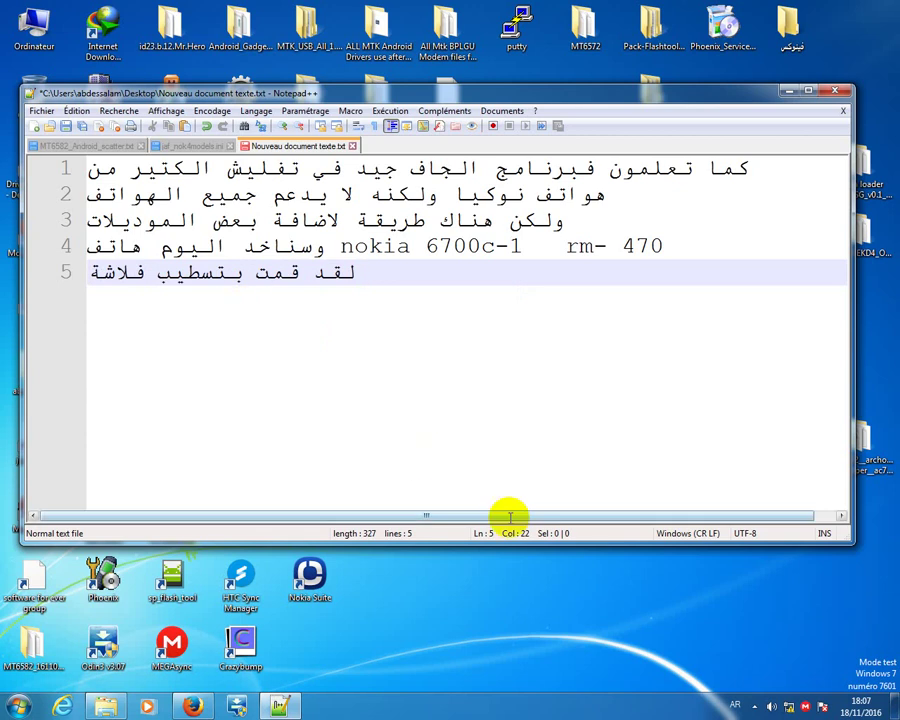
Step: Append "ini" to line 5 using the French input language, and switch the input language back to Arabic
{"action": "left_click", "coordinate": [735, 705]}
{"action": "left_click", "coordinate": [748, 650]}
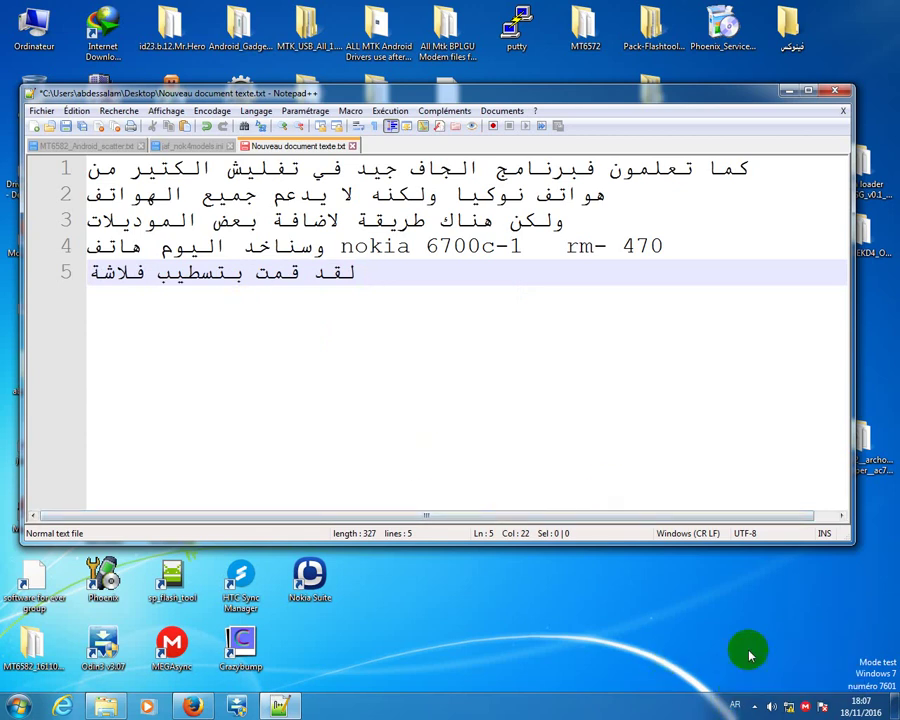
{"action": "type", "text": "ini"}
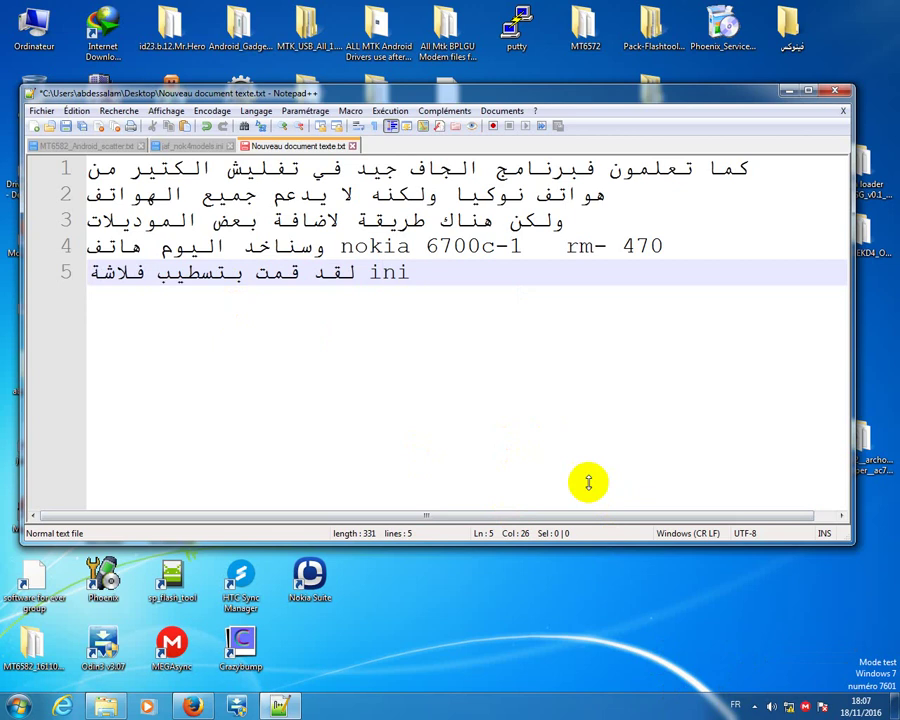
{"action": "left_click", "coordinate": [735, 705]}
{"action": "left_click", "coordinate": [747, 667]}
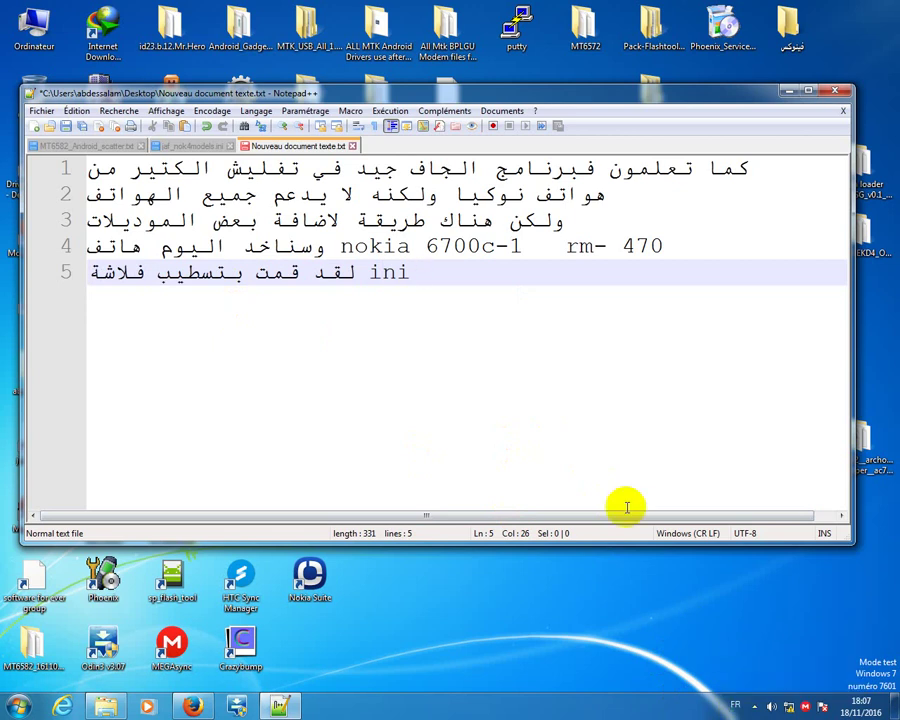
Step: Complete line 5 with the words "لهدا الهاتف" after "ini" and add a new line below it
{"action": "type", "text": "لها"}
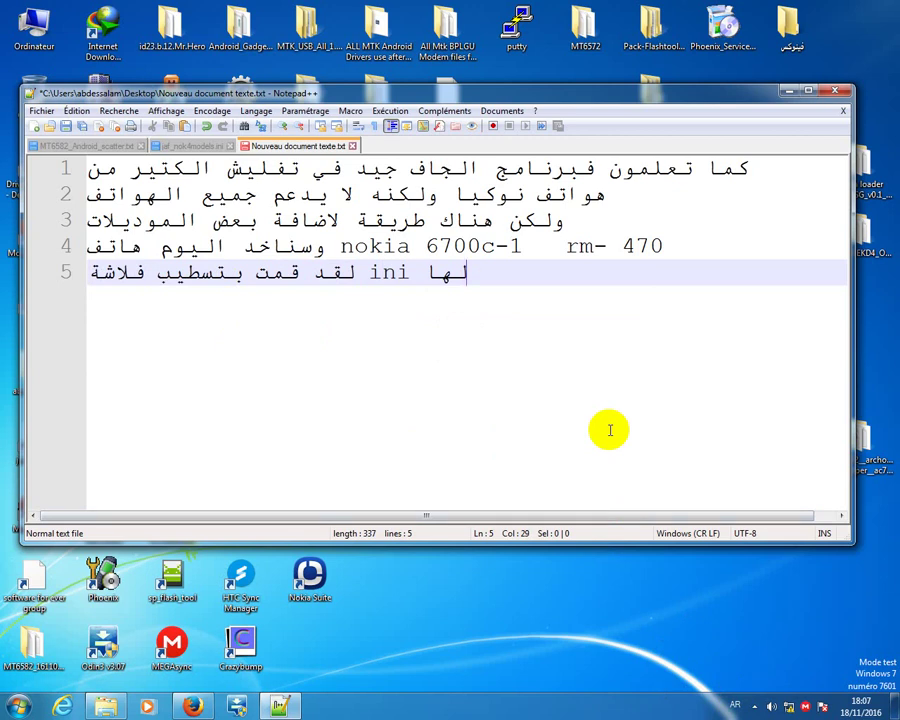
{"action": "key", "text": "BackSpace"}
{"action": "type", "text": "دا اله"}
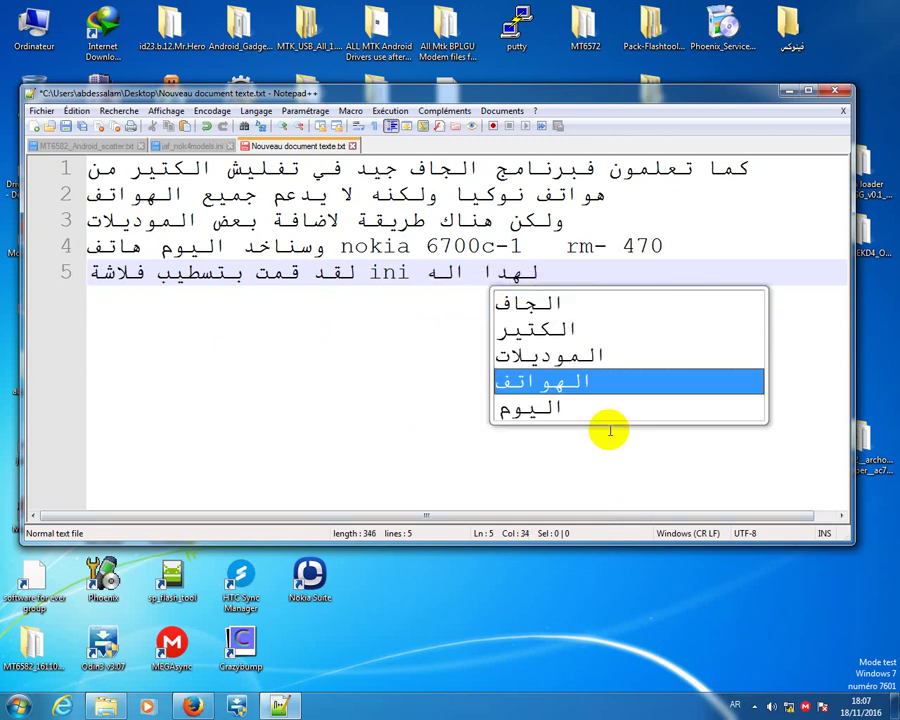
{"action": "type", "text": "اتف لا"}
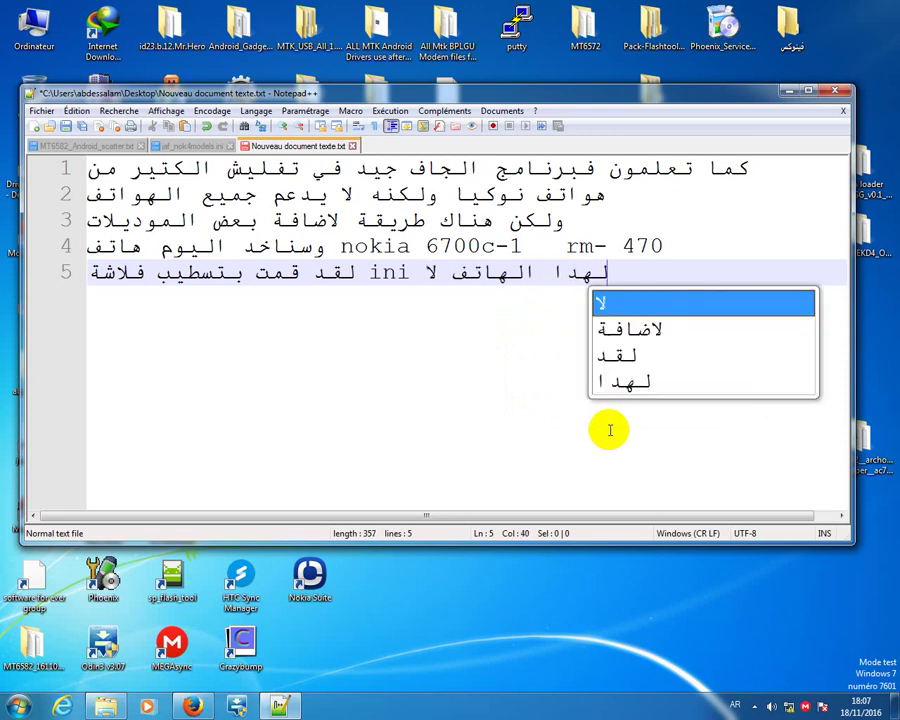
{"action": "key", "text": "BackSpace"}
{"action": "key", "text": "BackSpace"}
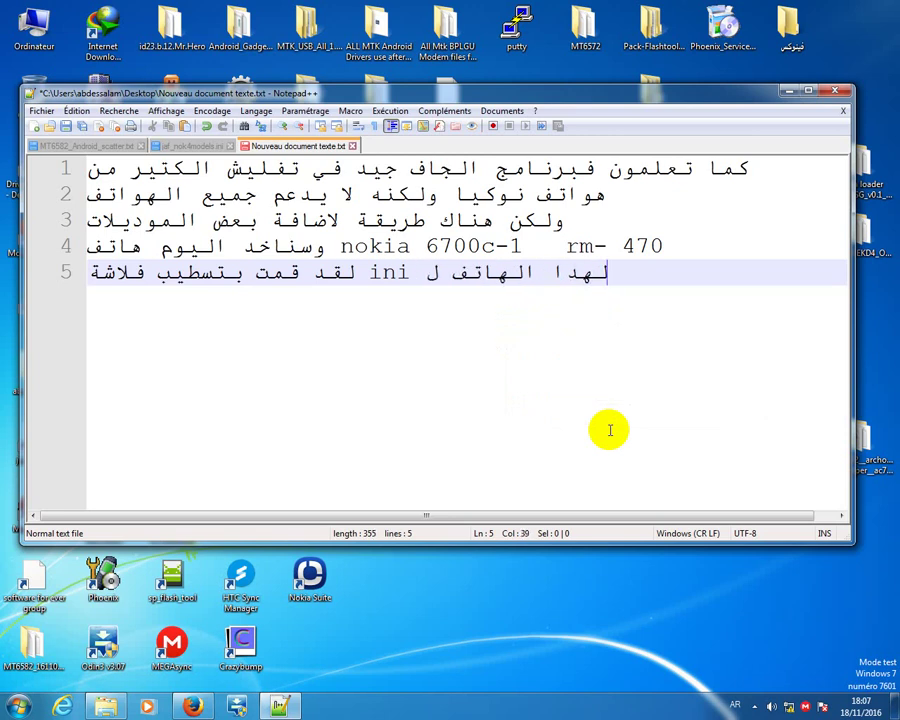
{"action": "key", "text": "Return"}
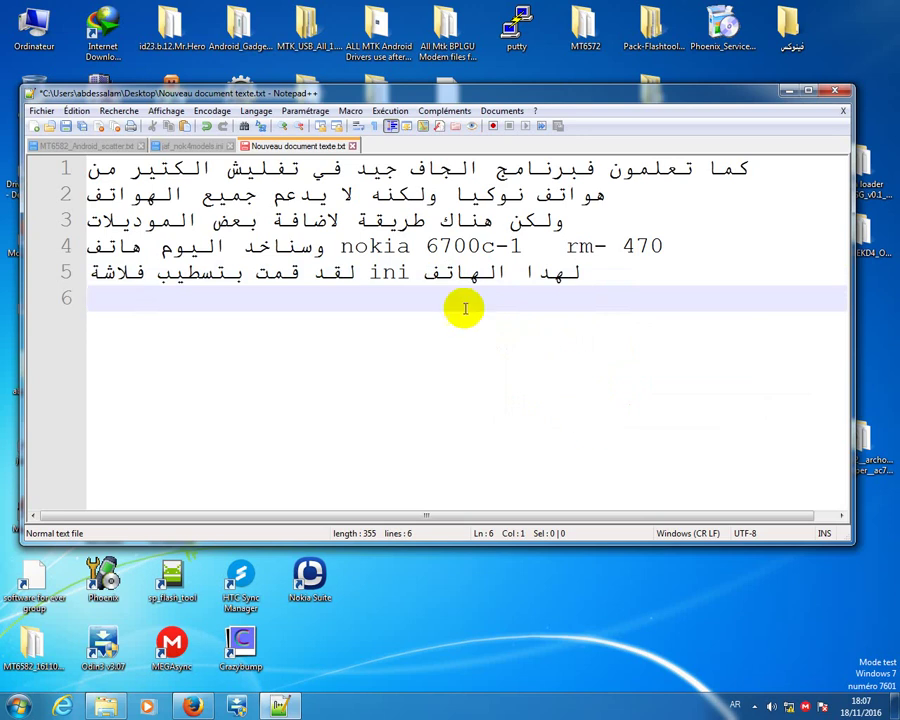
Step: Break line 5 after "ini" so that the phrase "لهدا الهاتف" moves onto its own line 6
{"action": "left_click", "coordinate": [428, 273]}
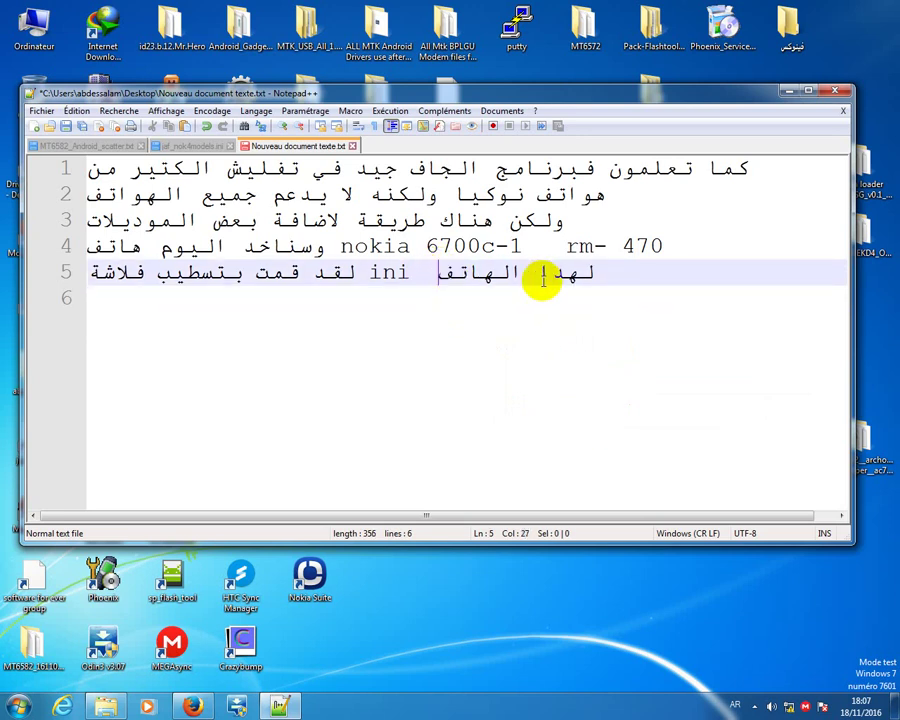
{"action": "left_click", "coordinate": [593, 275]}
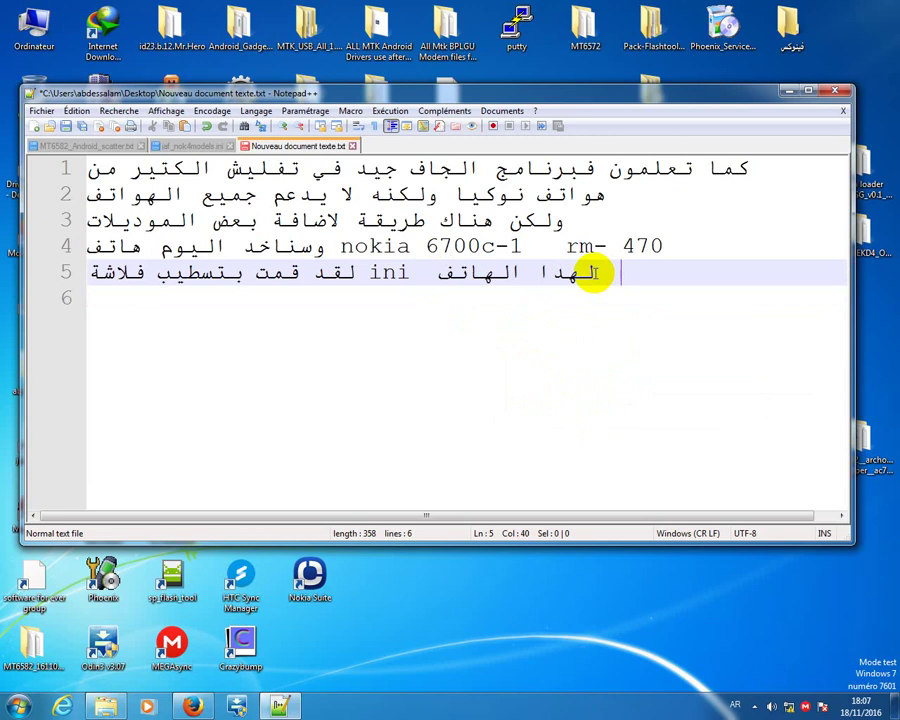
{"action": "key", "text": "Return"}
{"action": "left_click", "coordinate": [430, 273]}
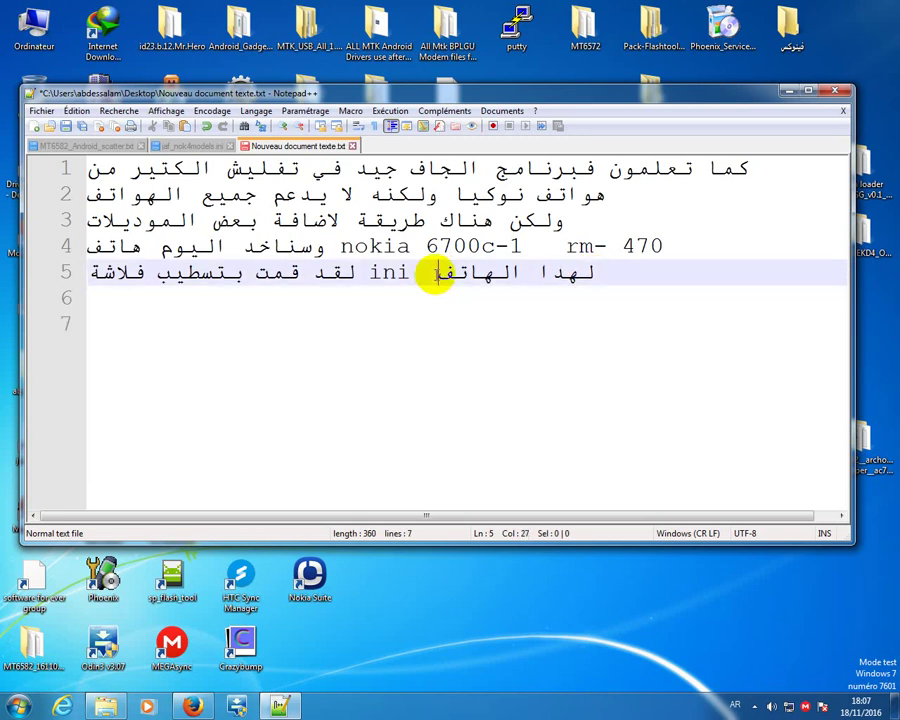
{"action": "key", "text": "Return"}
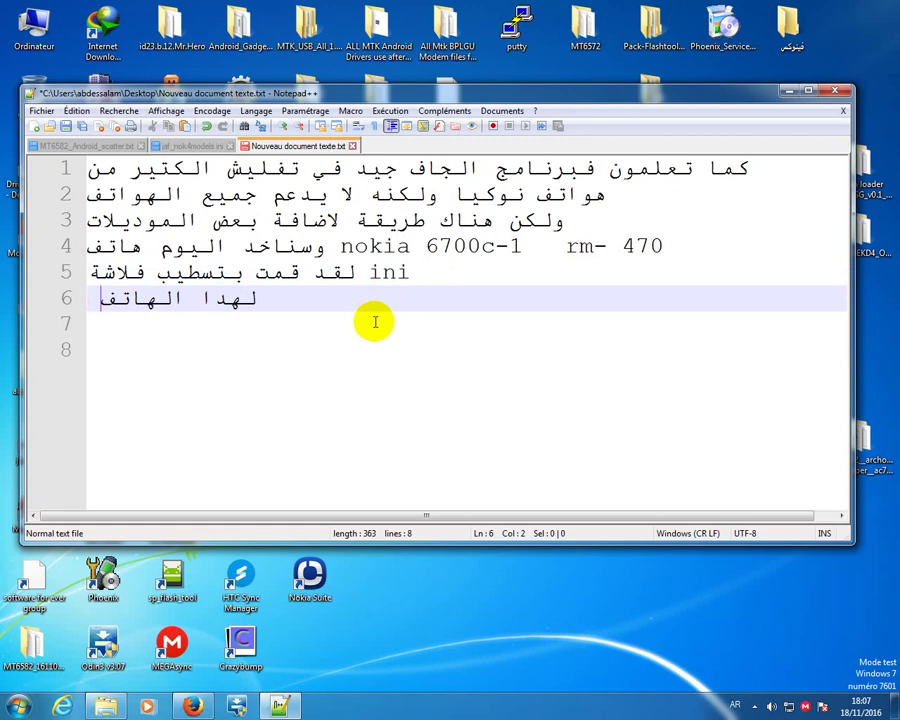
{"action": "type", "text": "و"}
{"action": "key", "text": "BackSpace"}
{"action": "type", "text": "و"}
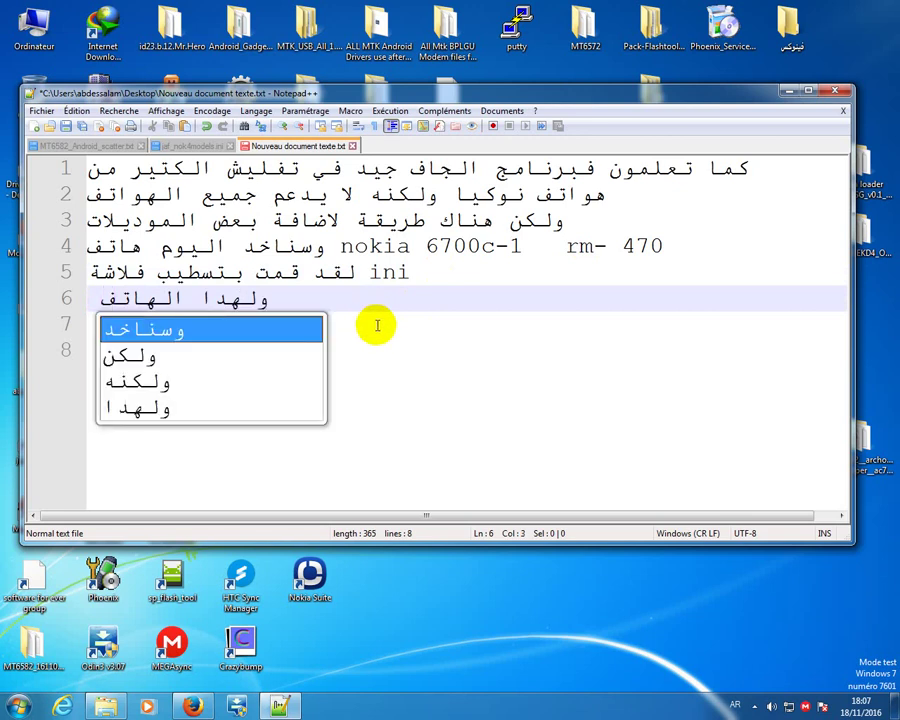
{"action": "key", "text": "BackSpace"}
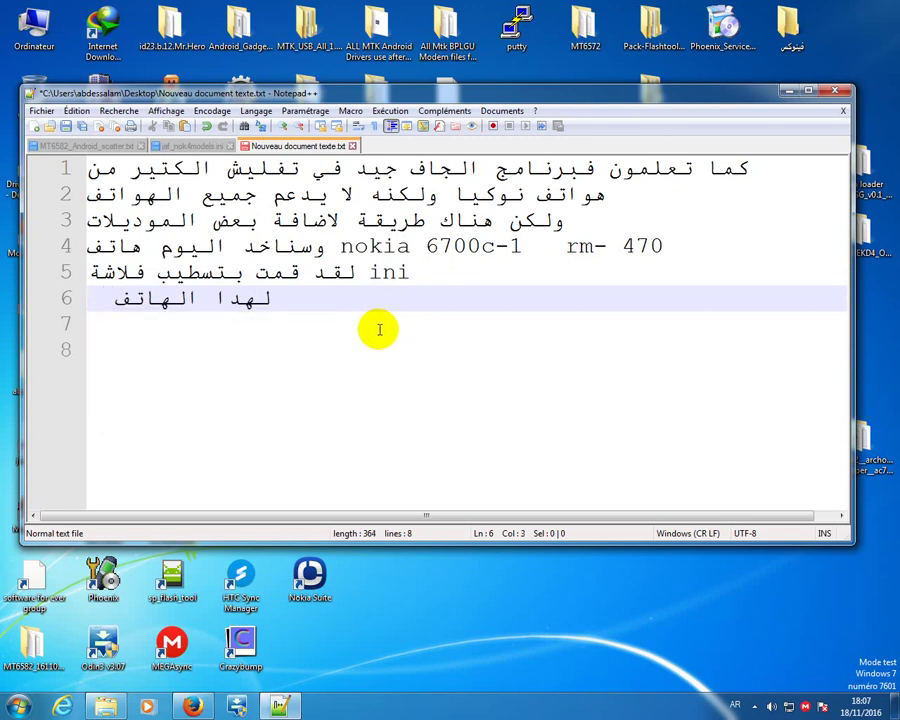
{"action": "type", "text": "و"}
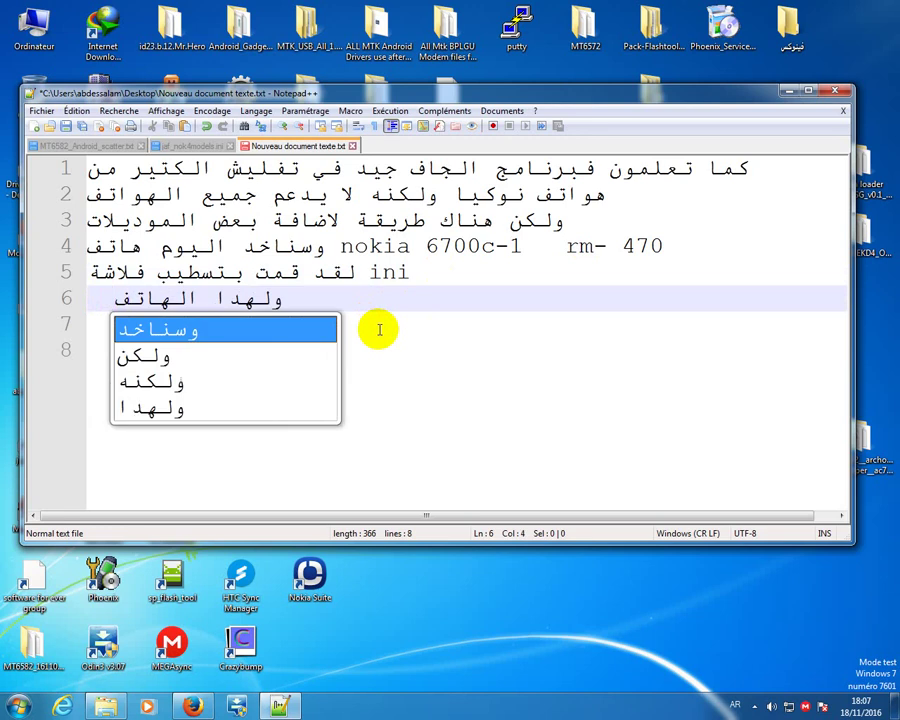
{"action": "key", "text": "BackSpace"}
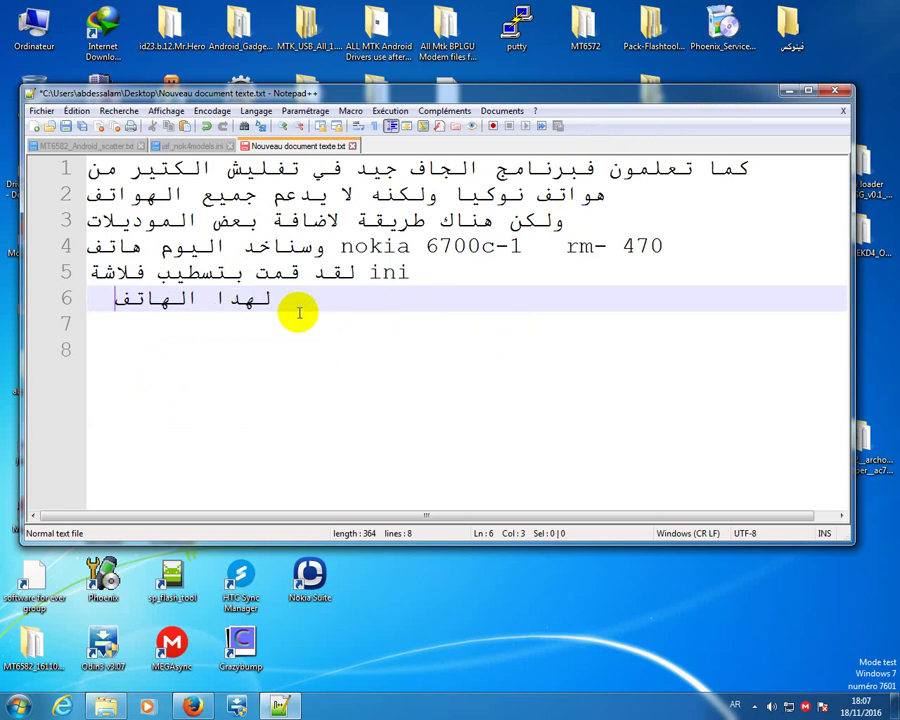
Step: Push "لهدا الهاتف" down to line 7 and write "في مسار فينوكس" on line 8
{"action": "key", "text": "Return"}
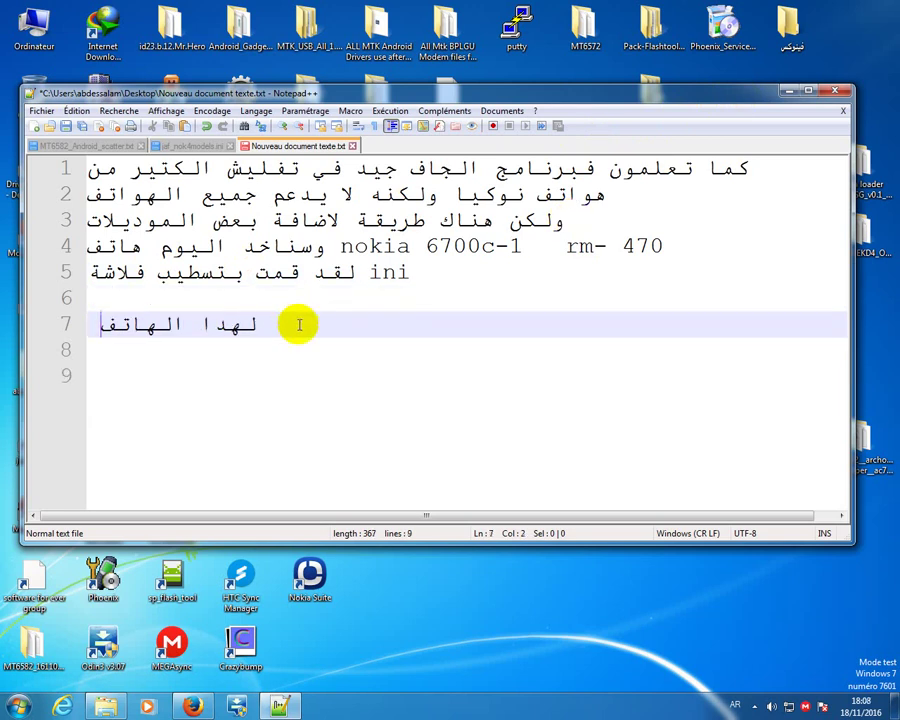
{"action": "key", "text": "Return"}
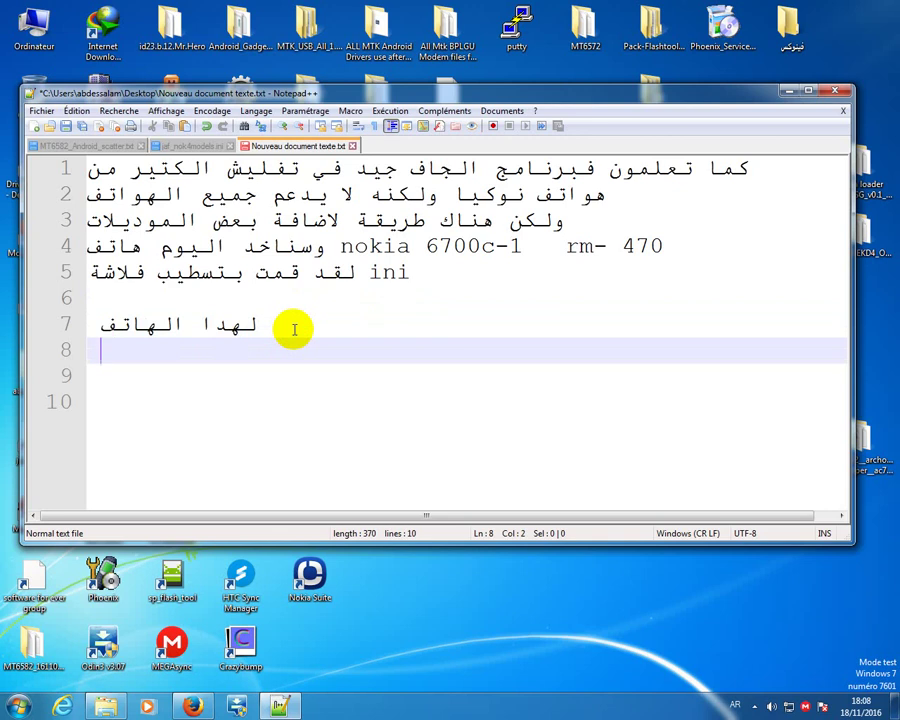
{"action": "type", "text": "ف"}
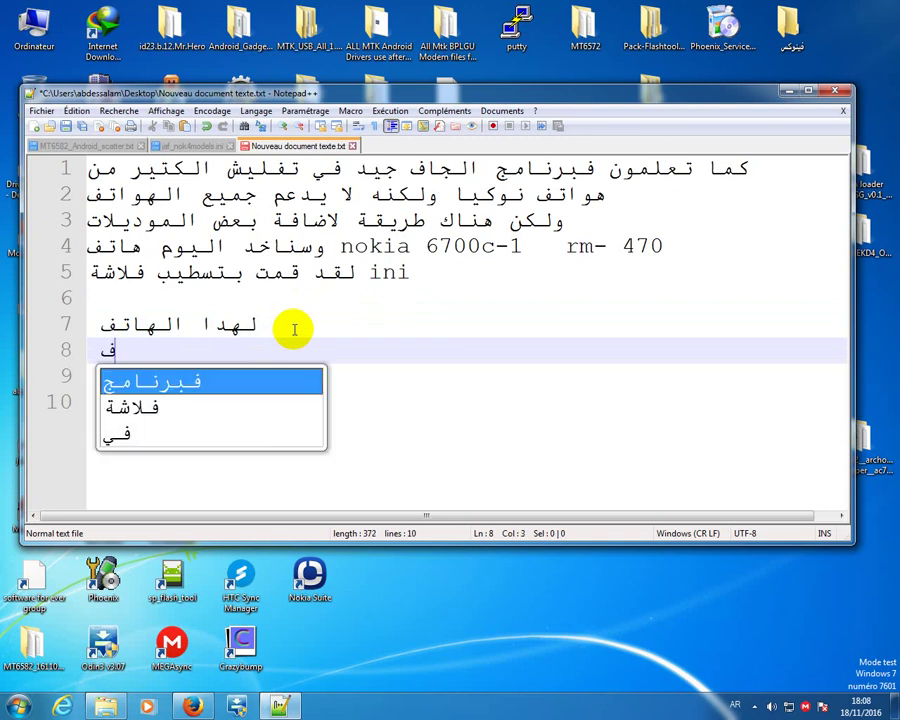
{"action": "type", "text": "ي مسا"}
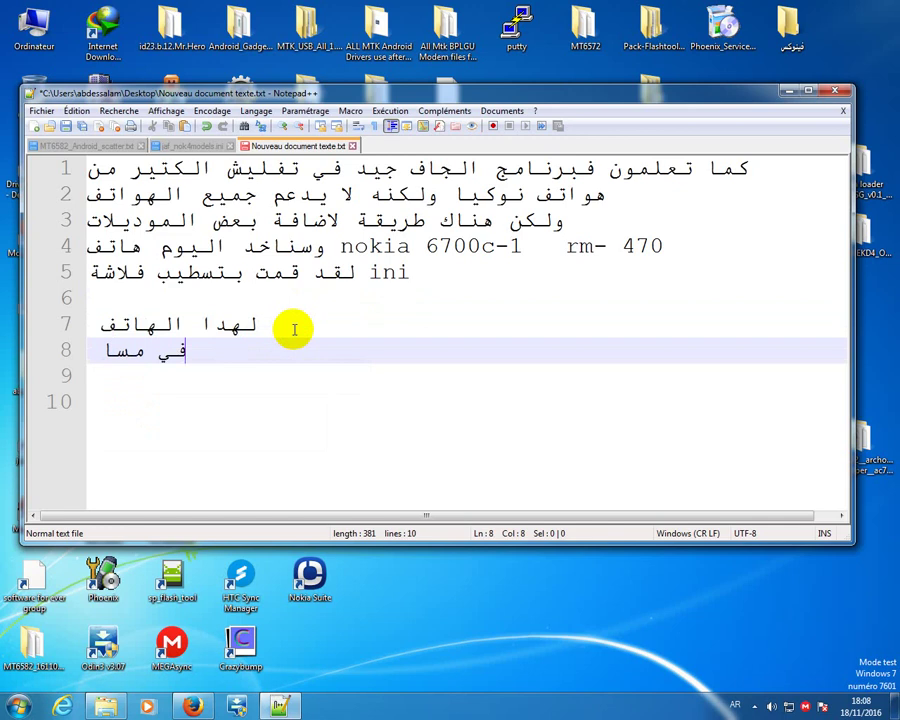
{"action": "type", "text": "ر"}
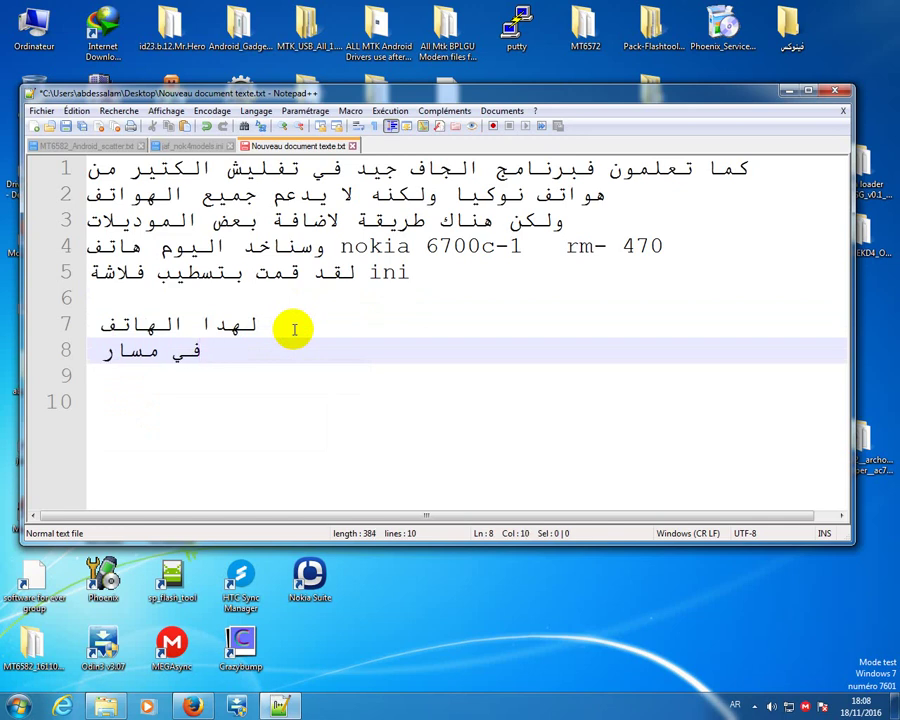
{"action": "type", "text": " ف"}
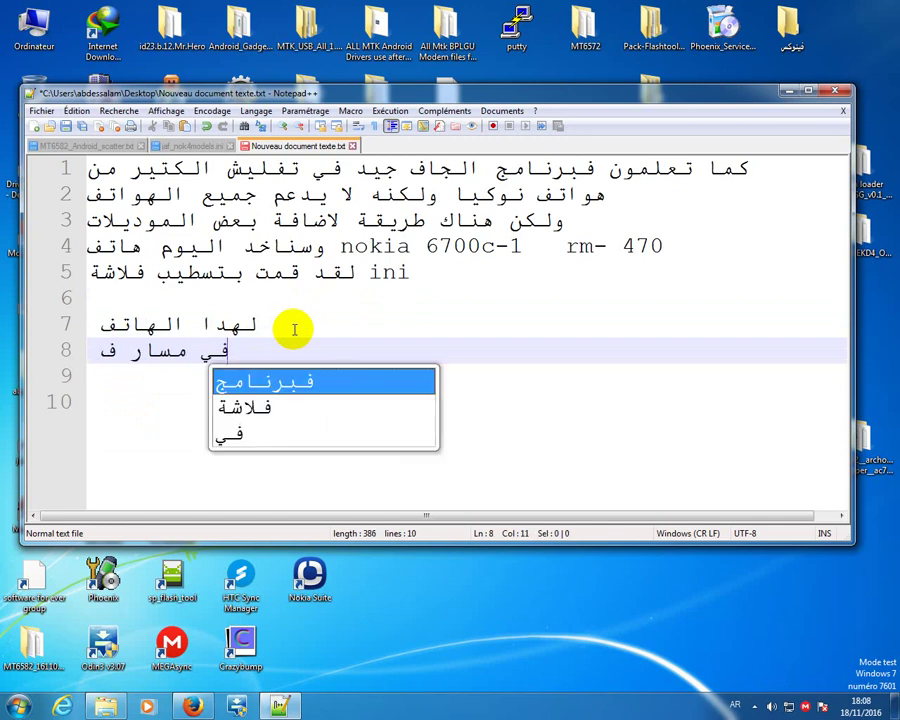
{"action": "type", "text": "ين"}
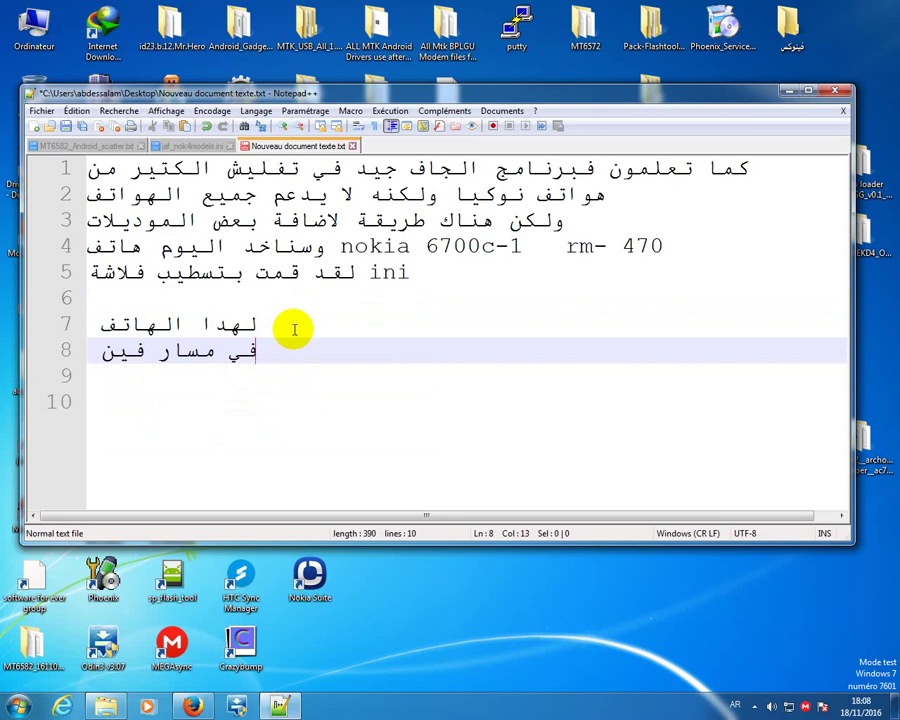
{"action": "type", "text": "وكس"}
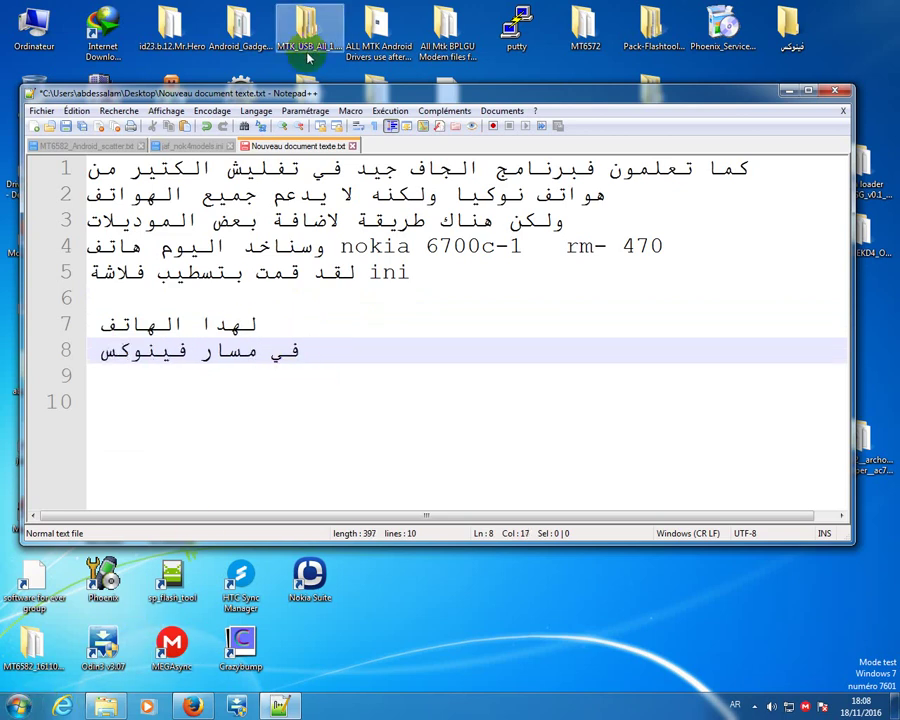
Step: Minimize the text document and browse in Windows Explorer to C:\Program Files\Nokia\Phoenix\Products
{"action": "left_click", "coordinate": [786, 91]}
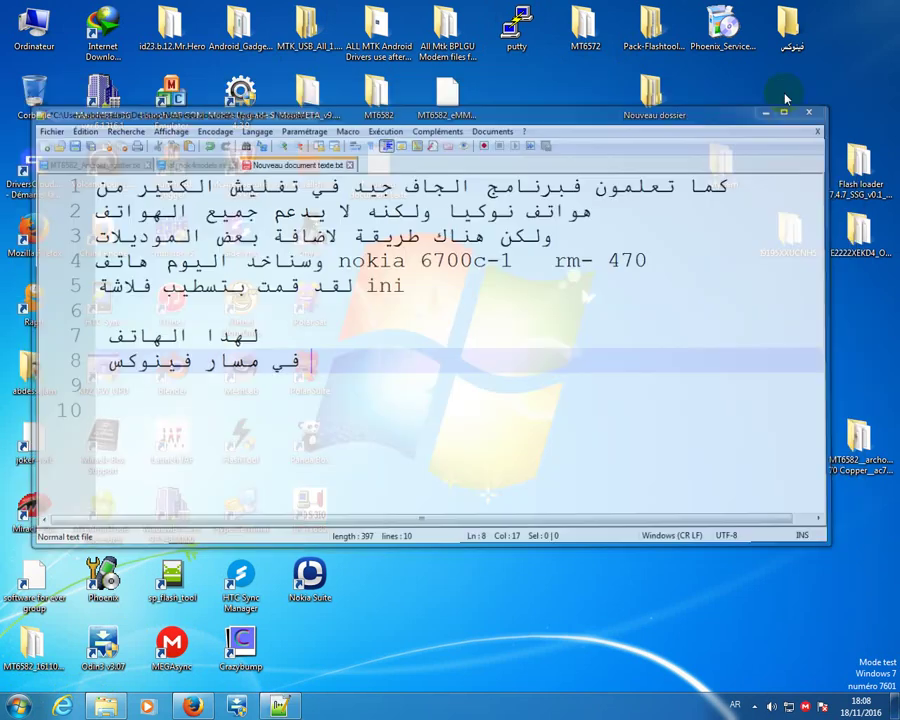
{"action": "double_click", "coordinate": [34, 28]}
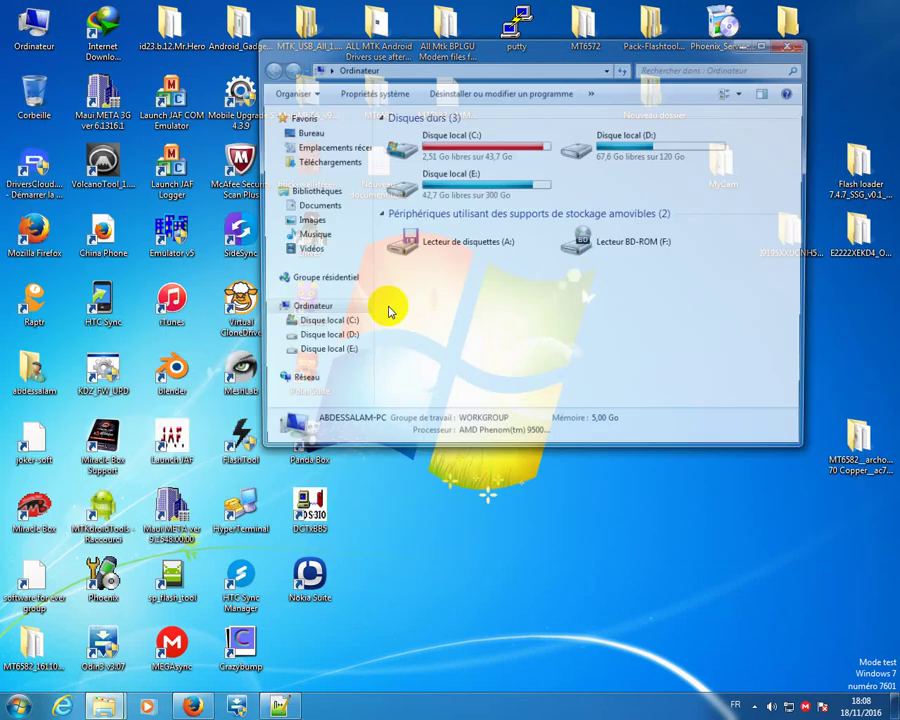
{"action": "double_click", "coordinate": [466, 139]}
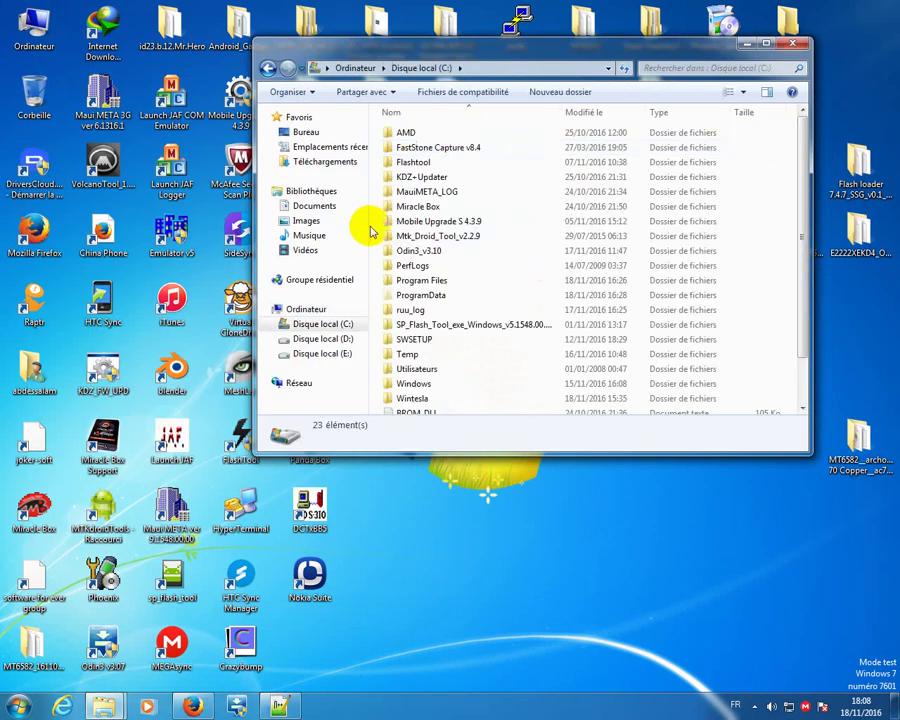
{"action": "scroll", "coordinate": [398, 238], "scroll_direction": "down", "scroll_amount": 1}
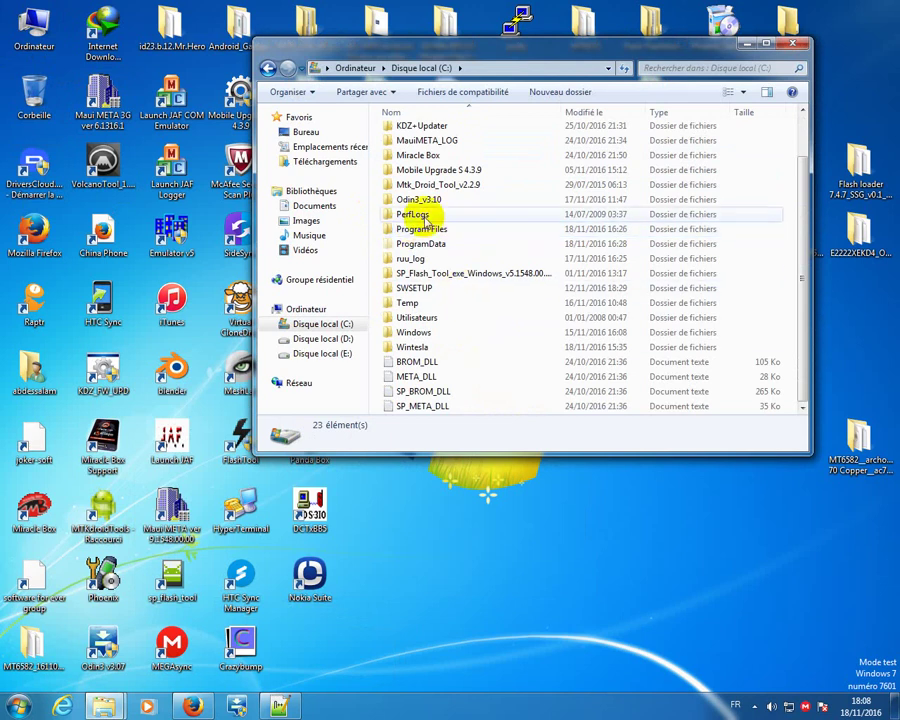
{"action": "double_click", "coordinate": [412, 228]}
{"action": "scroll", "coordinate": [400, 255], "scroll_direction": "down", "scroll_amount": 4}
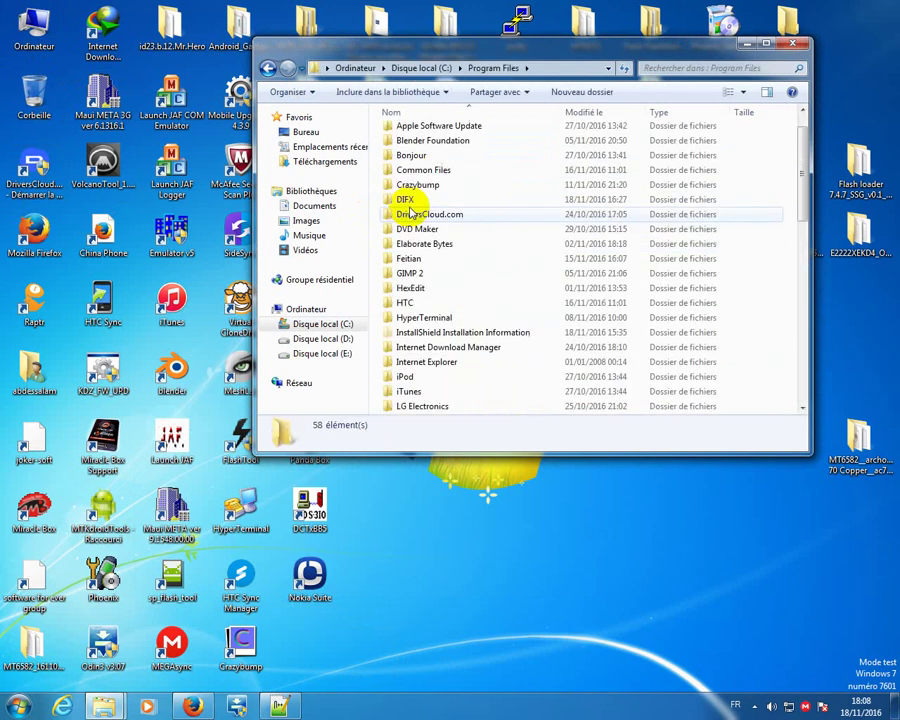
{"action": "scroll", "coordinate": [426, 346], "scroll_direction": "down", "scroll_amount": 3}
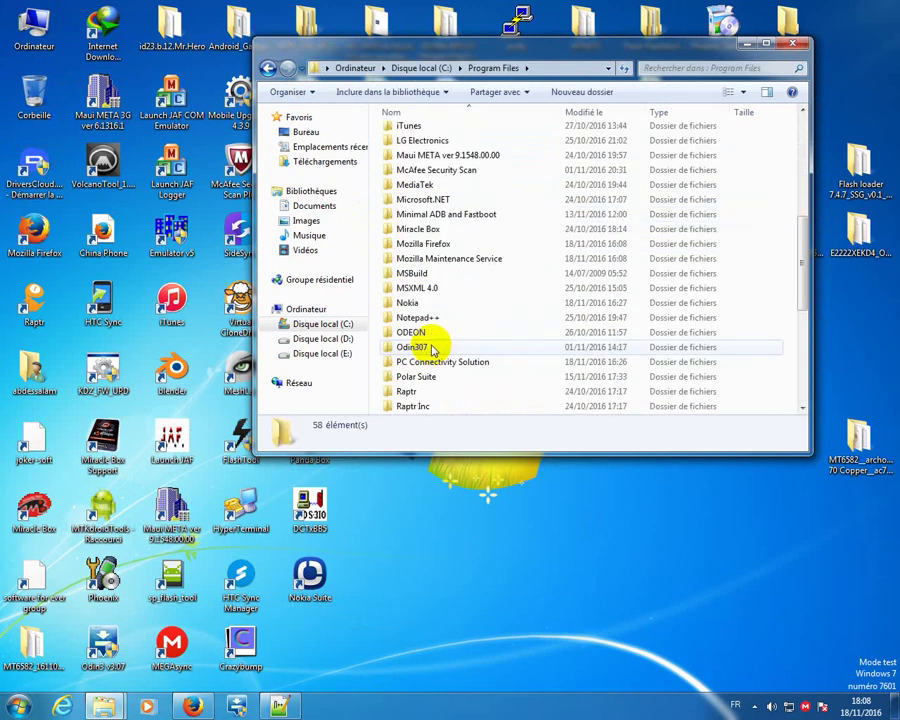
{"action": "double_click", "coordinate": [406, 303]}
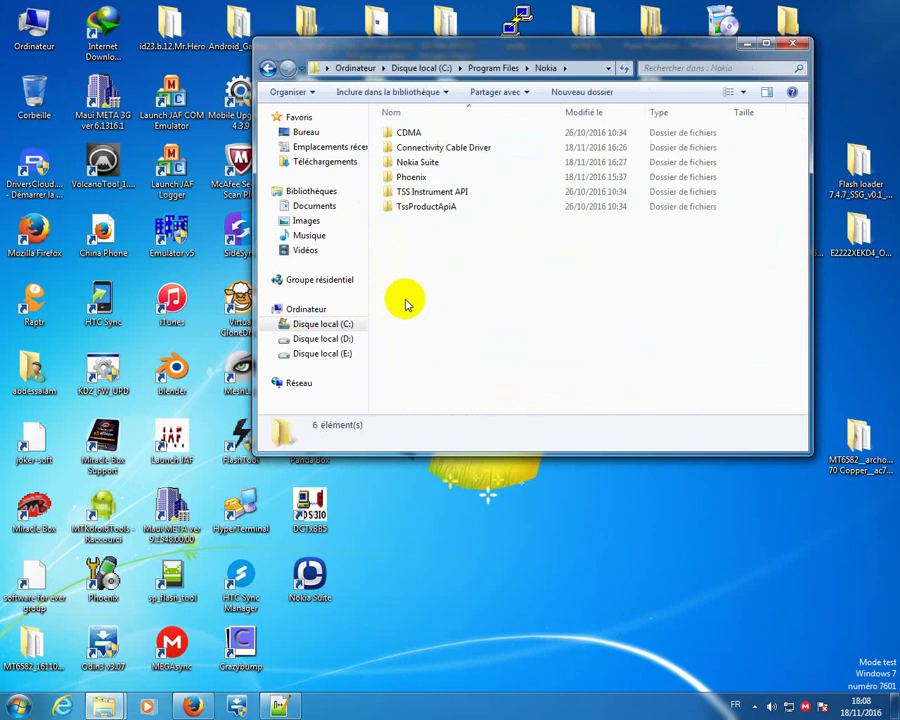
{"action": "double_click", "coordinate": [405, 177]}
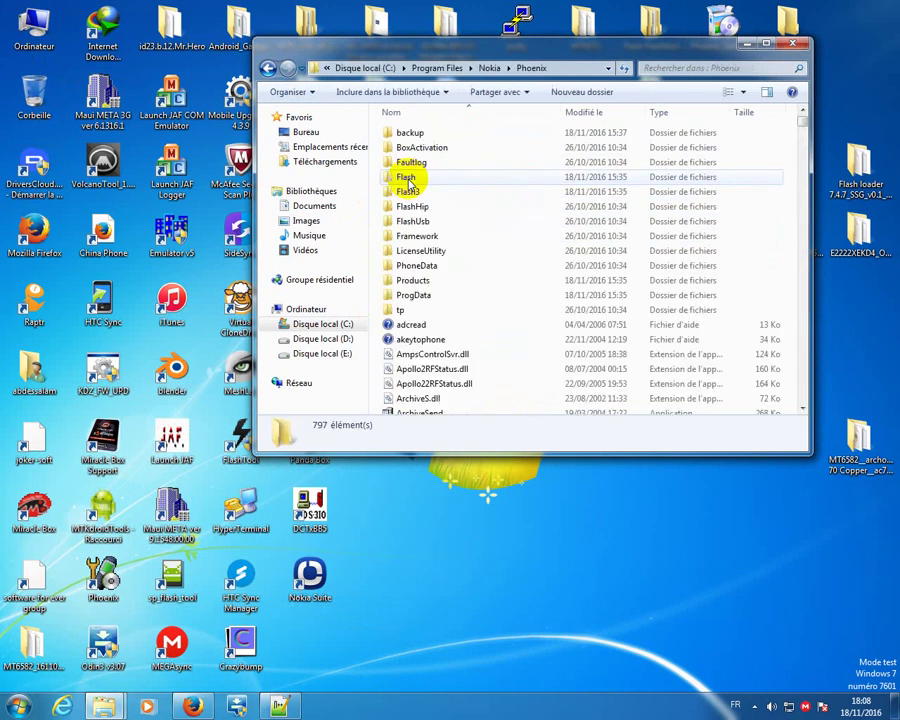
{"action": "double_click", "coordinate": [386, 281]}
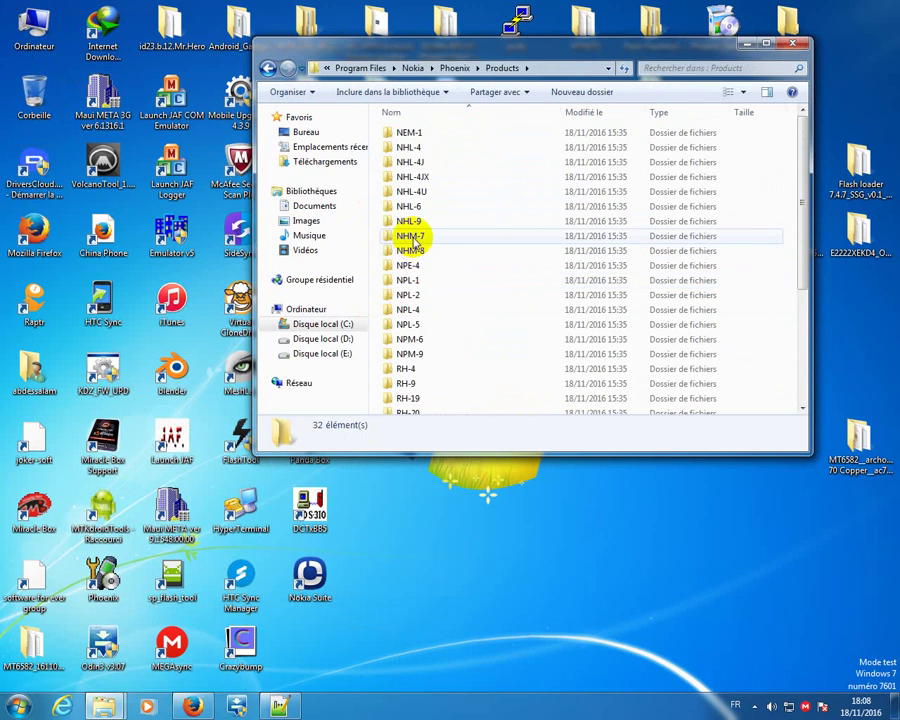
Step: Examine the firmware files in the RM-470 folder, then return to Products and minimize the Explorer window
{"action": "scroll", "coordinate": [414, 242], "scroll_direction": "down", "scroll_amount": 4}
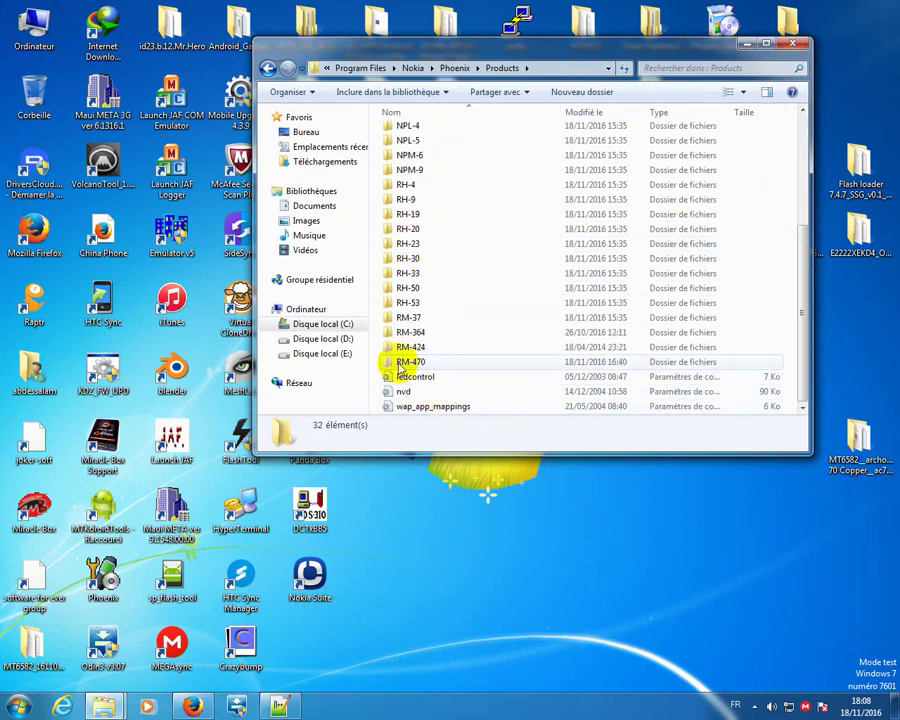
{"action": "left_click", "coordinate": [402, 364]}
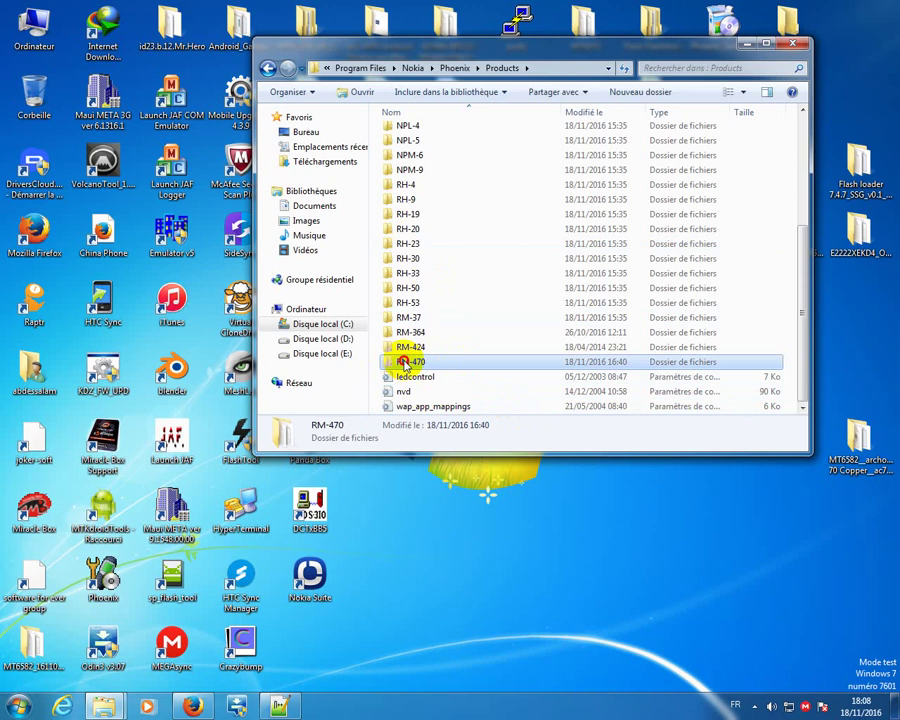
{"action": "double_click", "coordinate": [401, 364]}
{"action": "scroll", "coordinate": [432, 260], "scroll_direction": "down", "scroll_amount": 8}
{"action": "scroll", "coordinate": [422, 251], "scroll_direction": "up", "scroll_amount": 9}
{"action": "scroll", "coordinate": [436, 275], "scroll_direction": "down", "scroll_amount": 3}
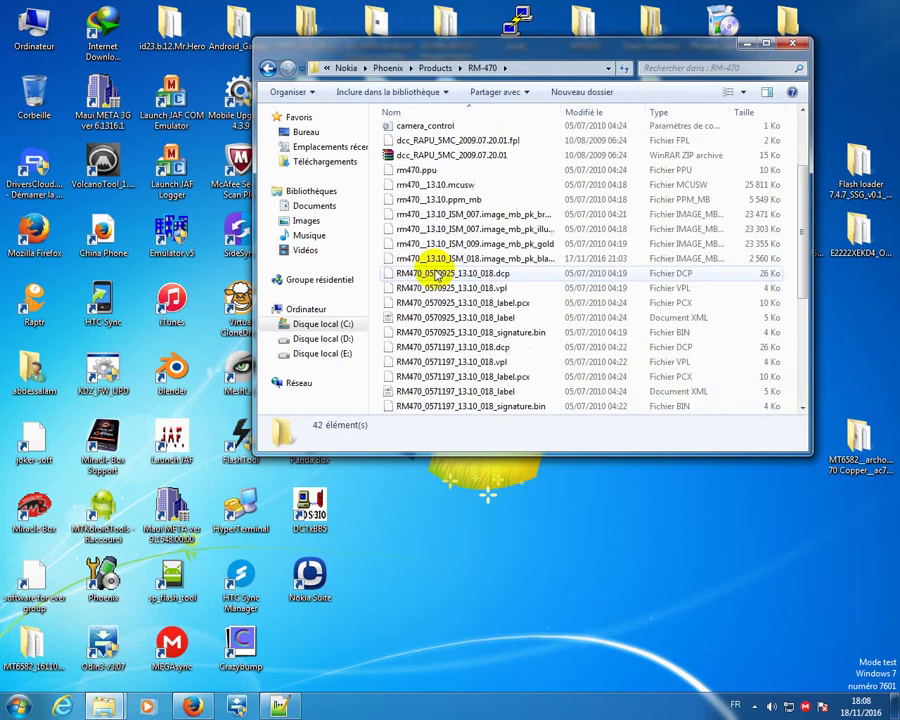
{"action": "left_click", "coordinate": [267, 68]}
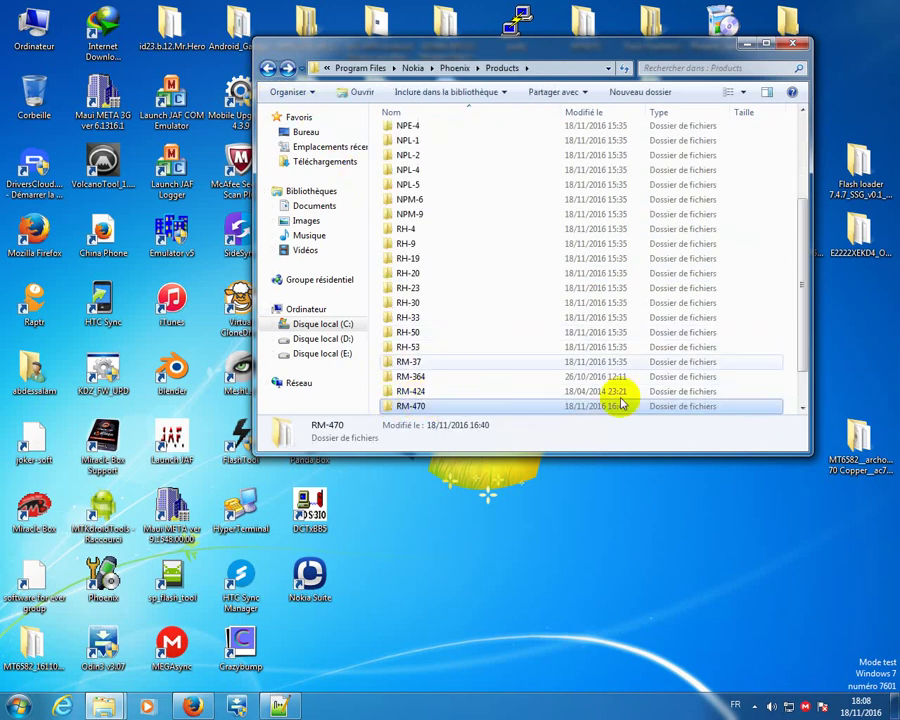
{"action": "left_click", "coordinate": [746, 43]}
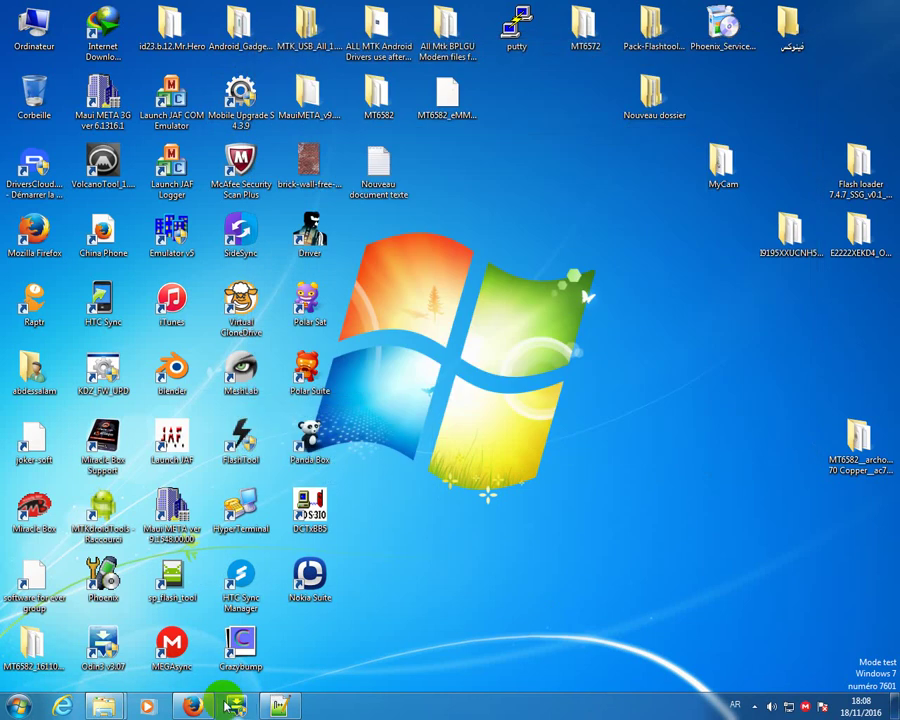
Step: Launch the JAF Full PKEY Emulator v5 from the desktop
{"action": "left_click", "coordinate": [279, 707]}
{"action": "left_click", "coordinate": [279, 707]}
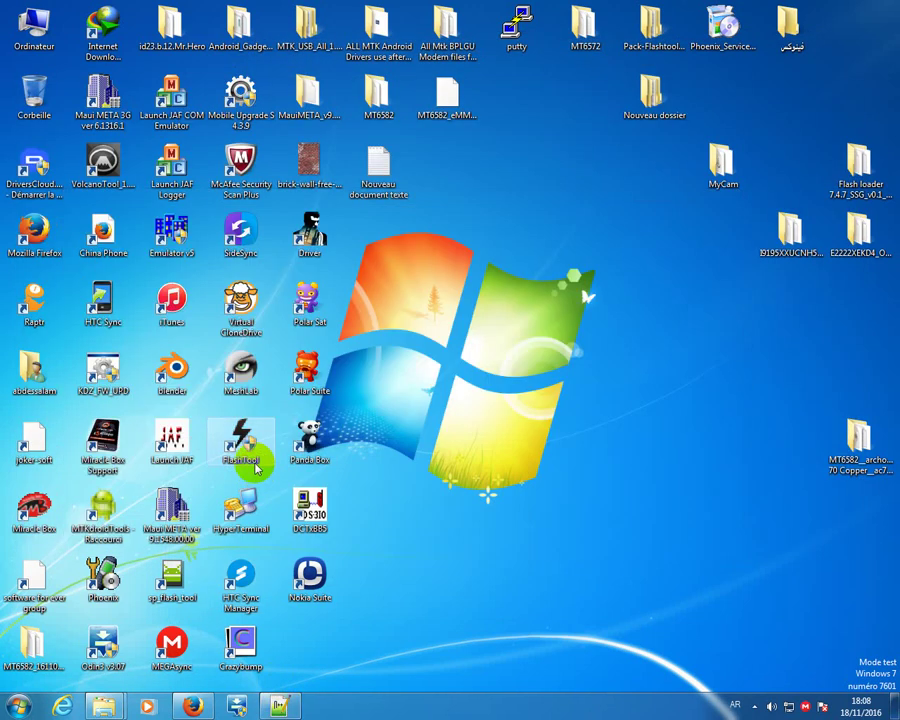
{"action": "double_click", "coordinate": [172, 232]}
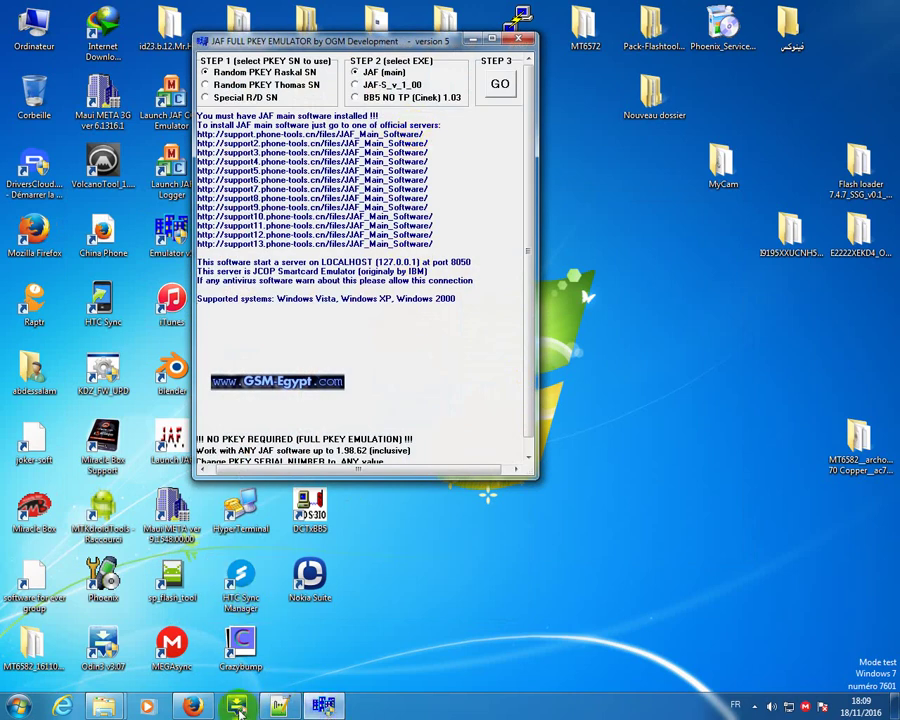
Step: Return to the Notepad++ document and begin line 9 with "ولكن الهاتف"
{"action": "left_click", "coordinate": [233, 708]}
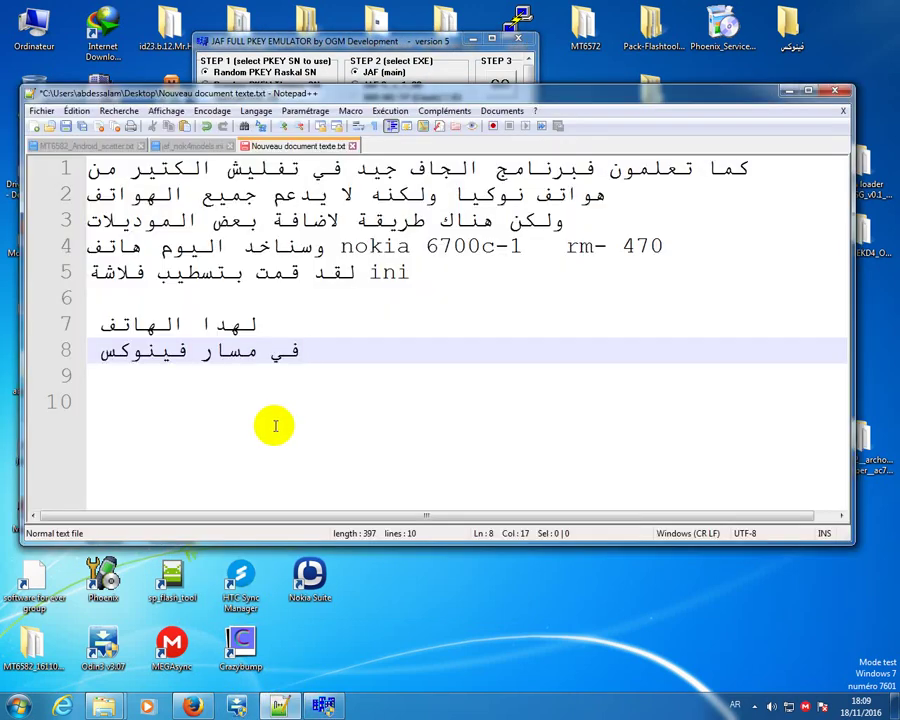
{"action": "key", "text": "Return"}
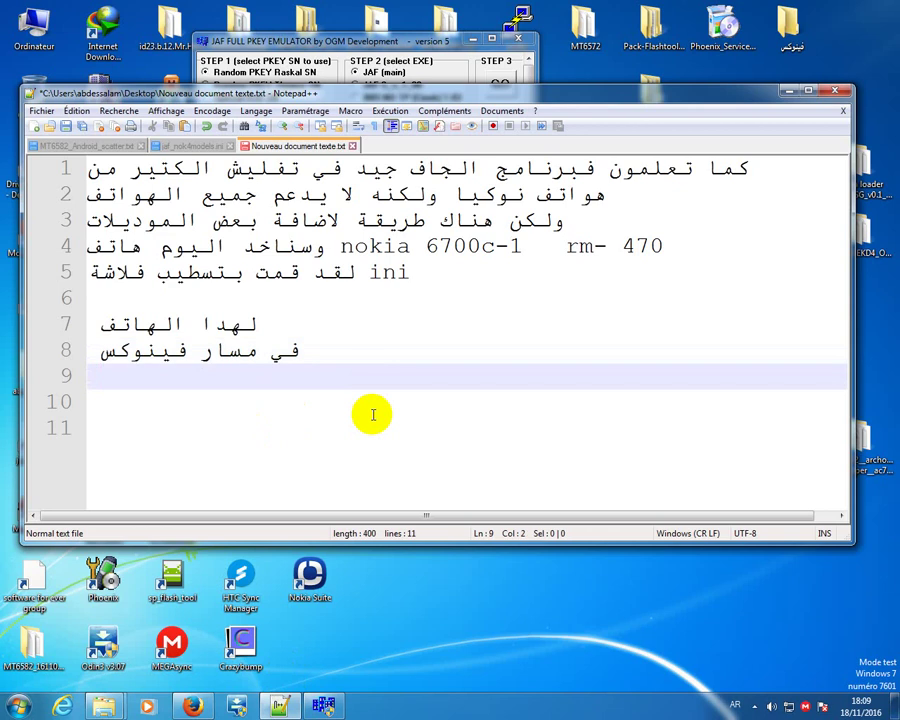
{"action": "type", "text": "ولك"}
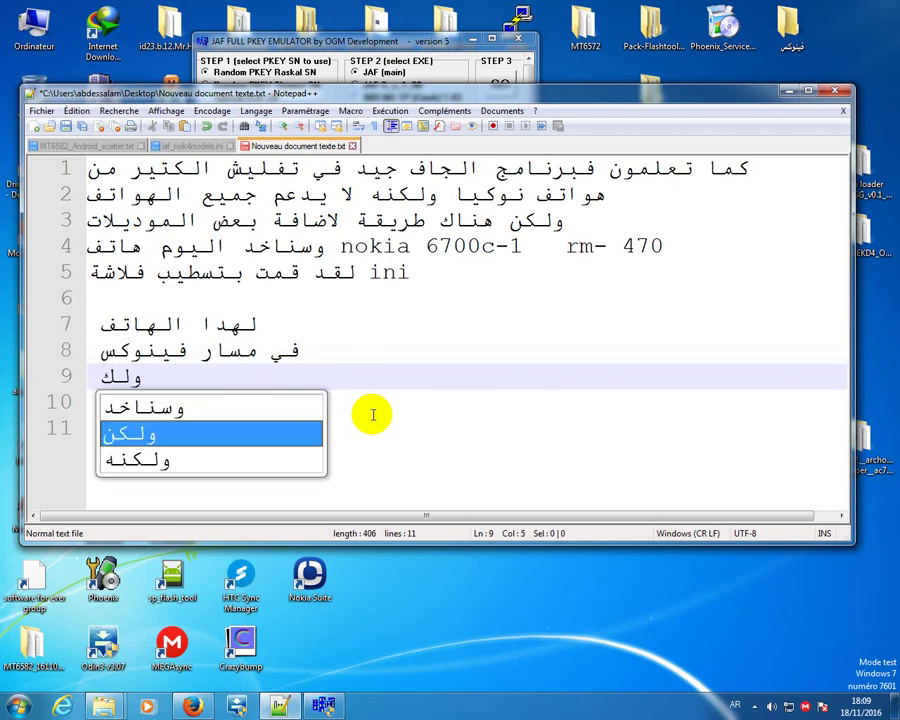
{"action": "type", "text": "ن اله"}
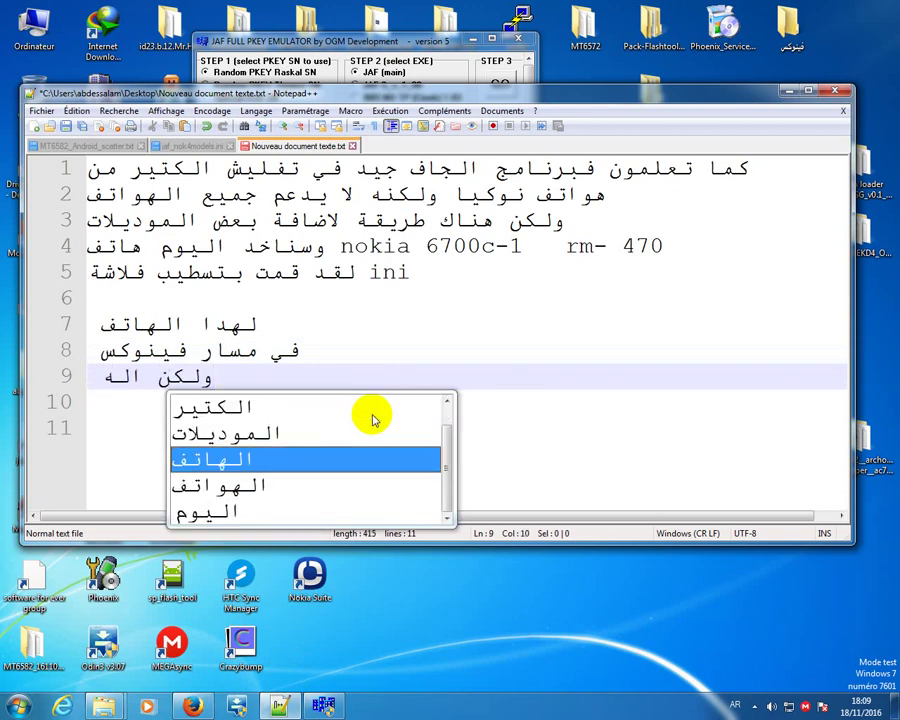
{"action": "type", "text": "تف"}
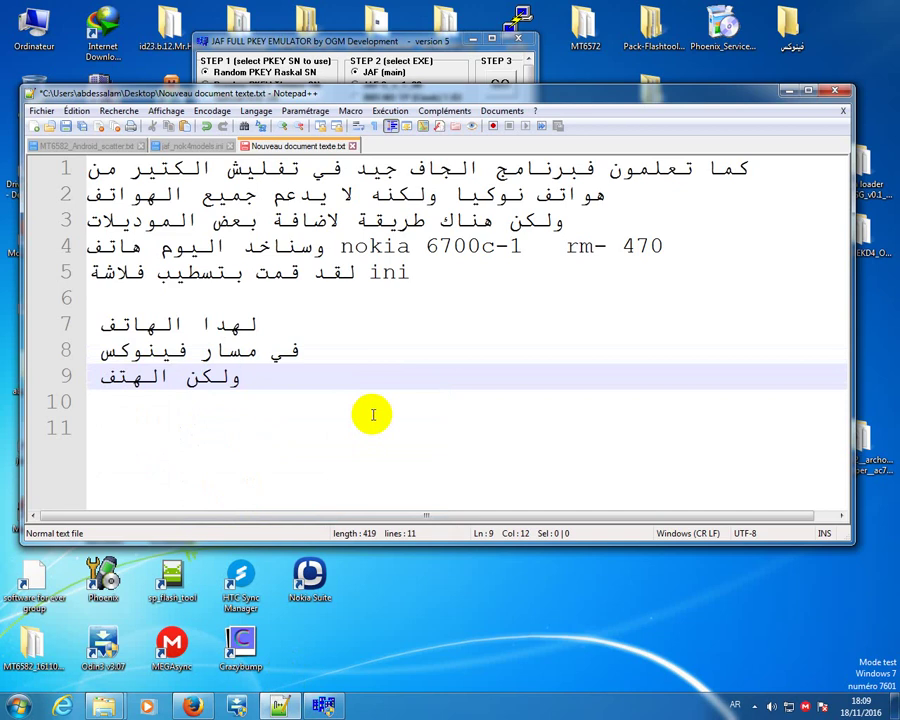
{"action": "key", "text": "BackSpace"}
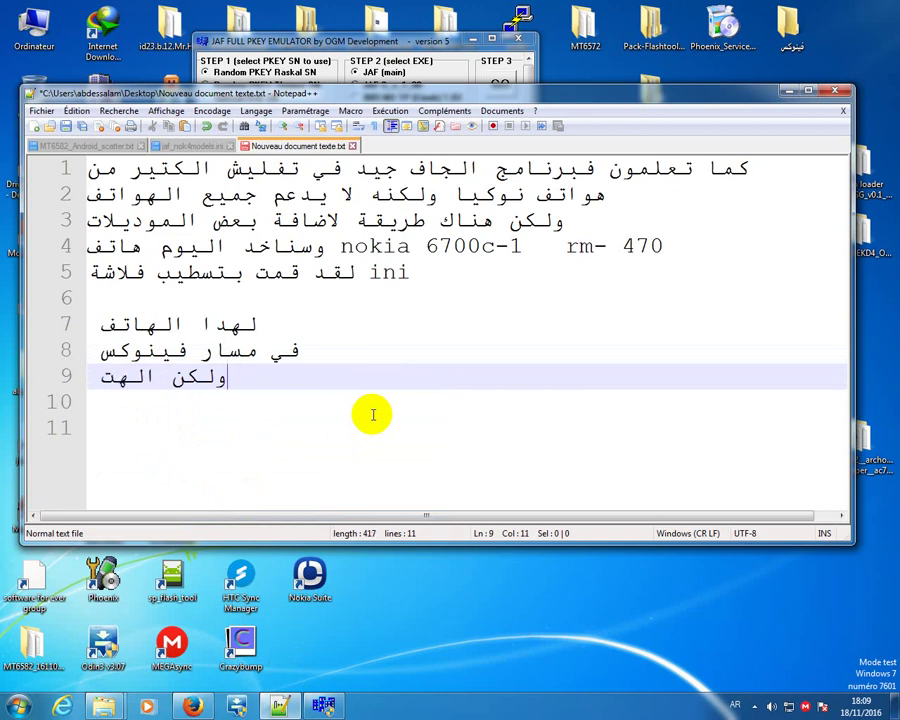
{"action": "key", "text": "BackSpace"}
{"action": "type", "text": "ا"}
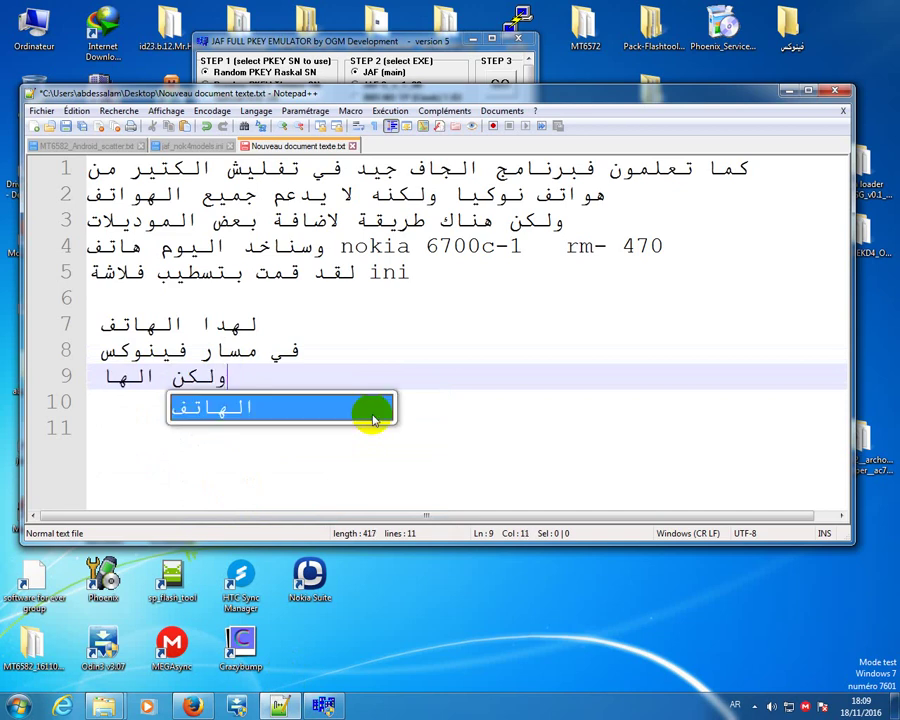
{"action": "double_click", "coordinate": [372, 418]}
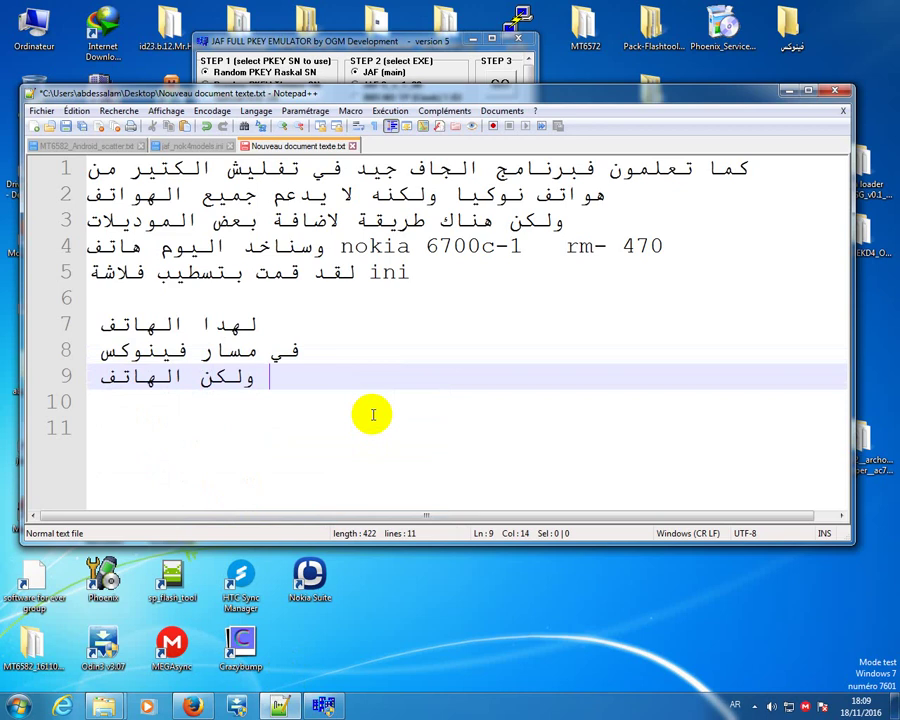
Step: Continue line 9 with "غير مدعوم"
{"action": "type", "text": "غير م"}
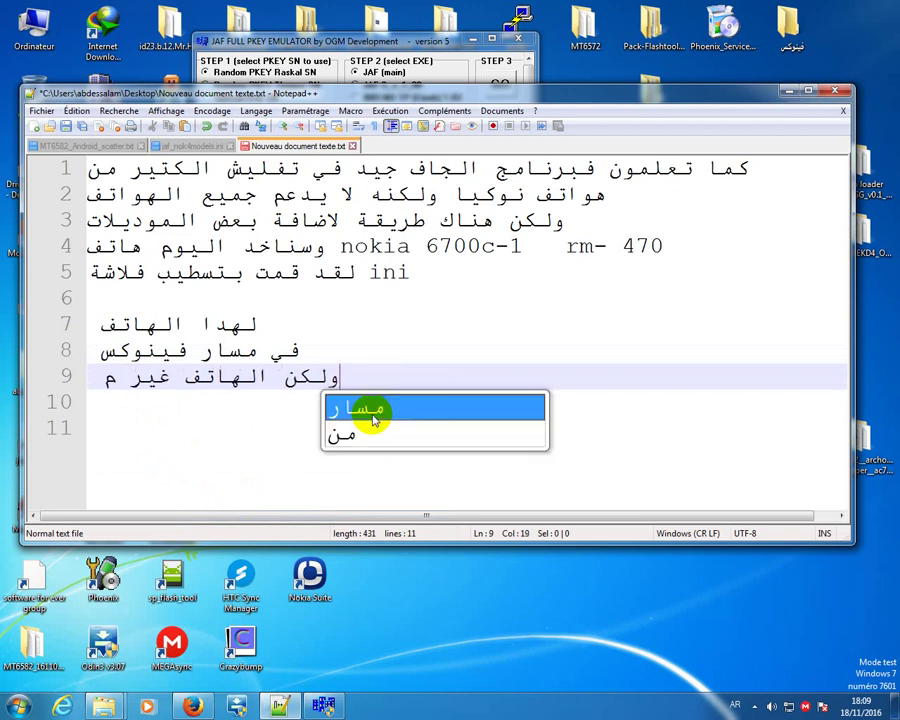
{"action": "type", "text": "وجو"}
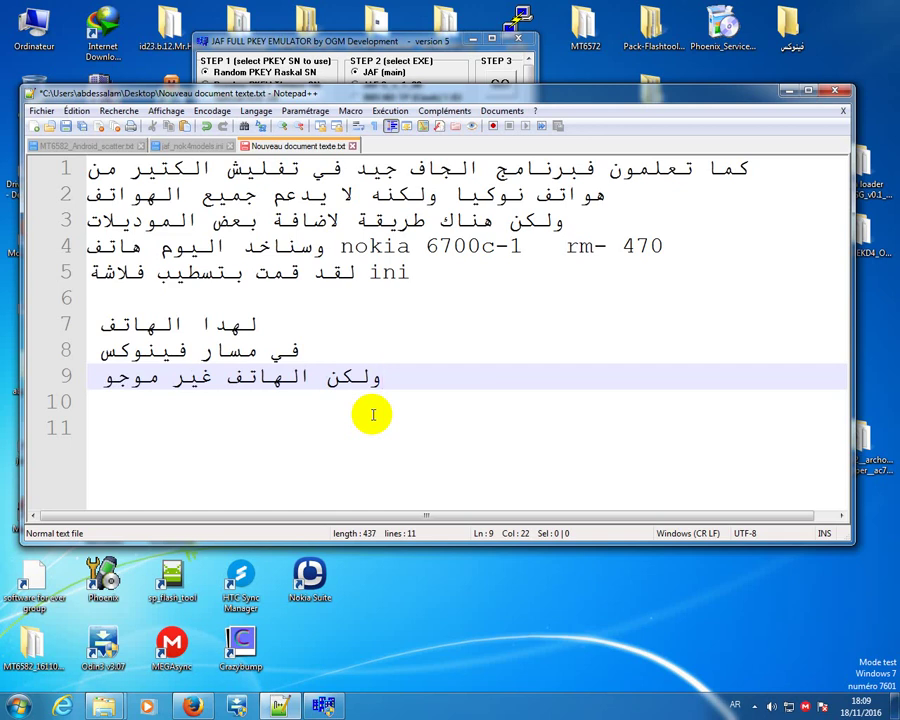
{"action": "key", "text": "BackSpace"}
{"action": "key", "text": "BackSpace"}
{"action": "key", "text": "BackSpace"}
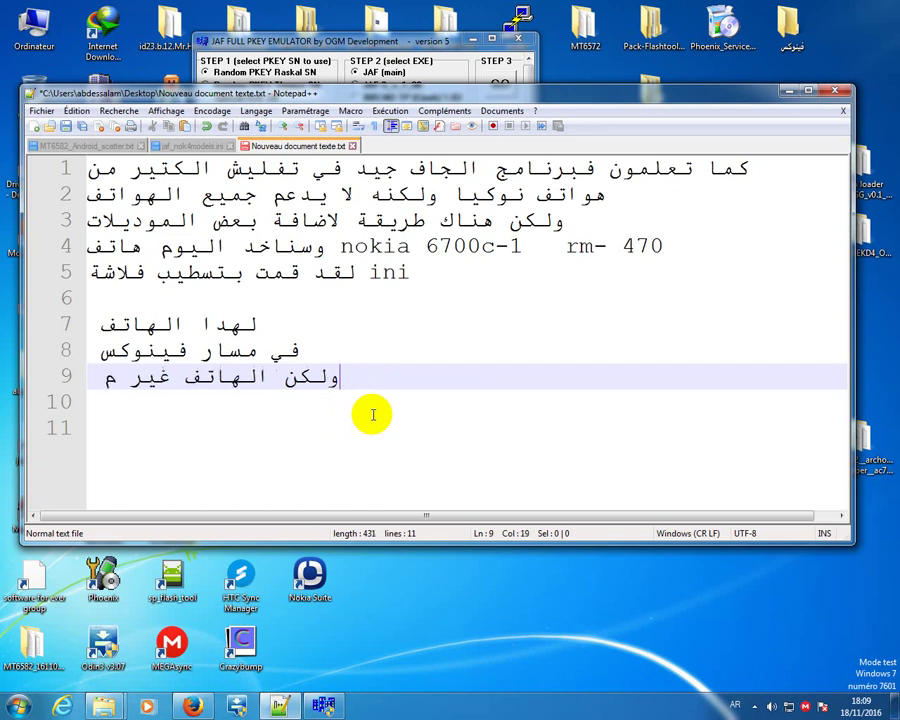
{"action": "type", "text": "د"}
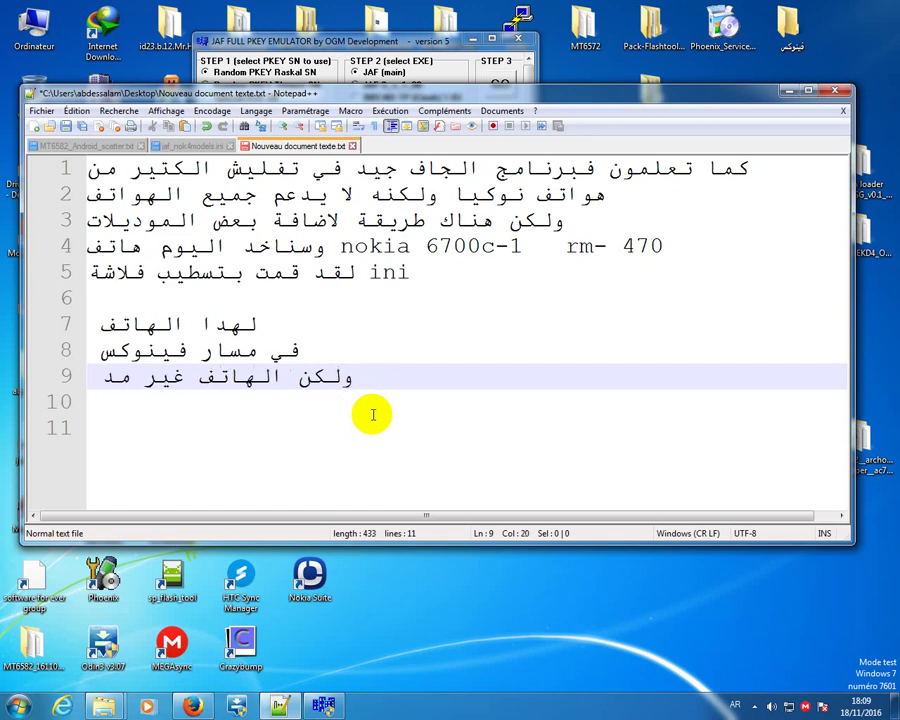
{"action": "type", "text": "عوم "}
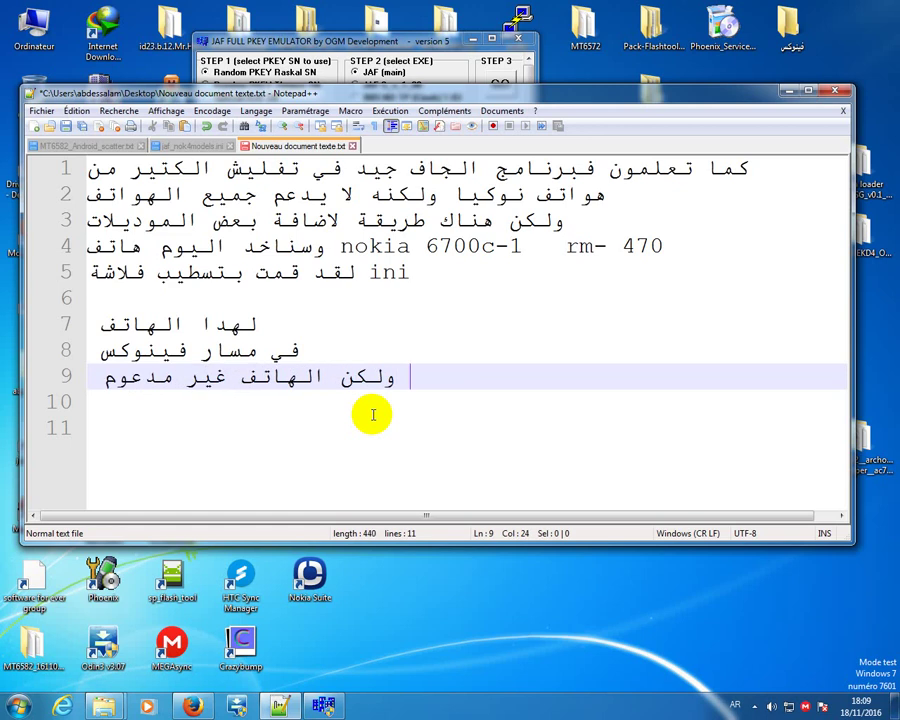
Step: Finish the sentence on line 9 with "من طرف الجاف"
{"action": "type", "text": "من ط"}
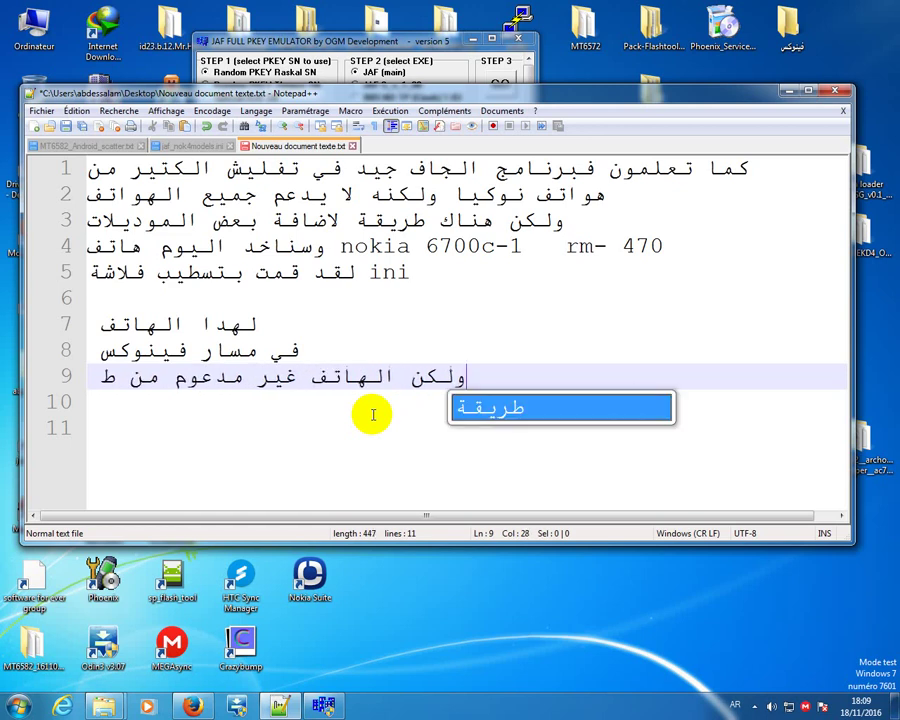
{"action": "type", "text": "رف "}
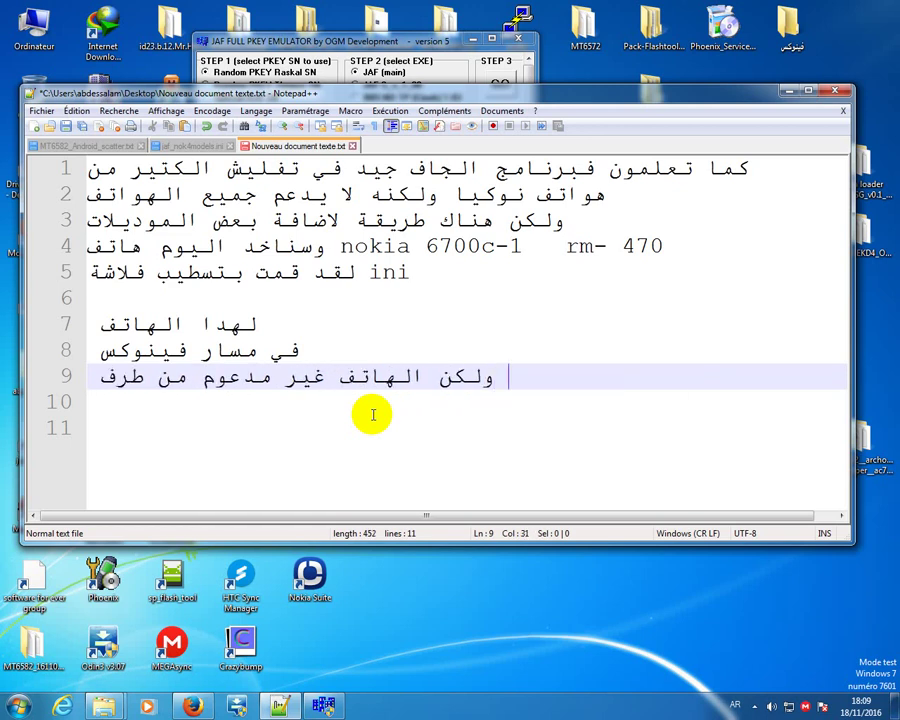
{"action": "type", "text": "الب"}
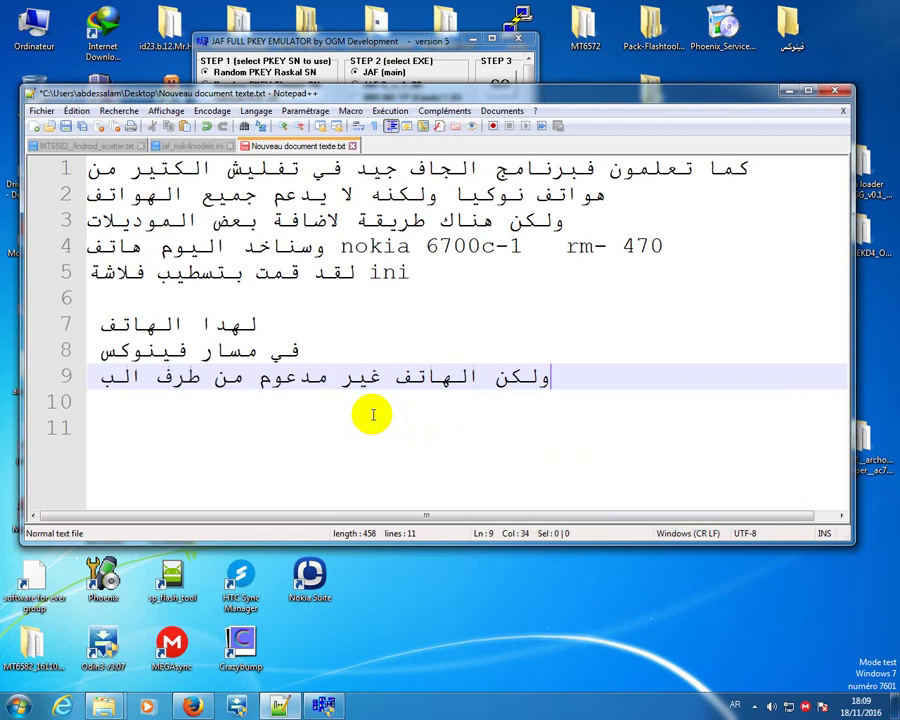
{"action": "type", "text": "ر"}
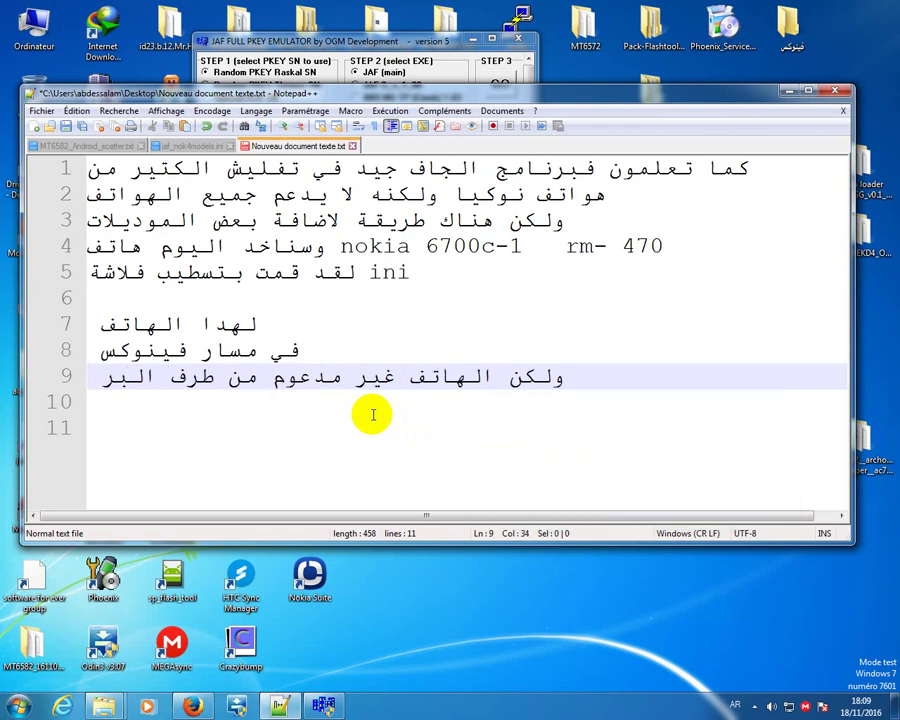
{"action": "key", "text": "BackSpace"}
{"action": "key", "text": "BackSpace"}
{"action": "type", "text": "جاف"}
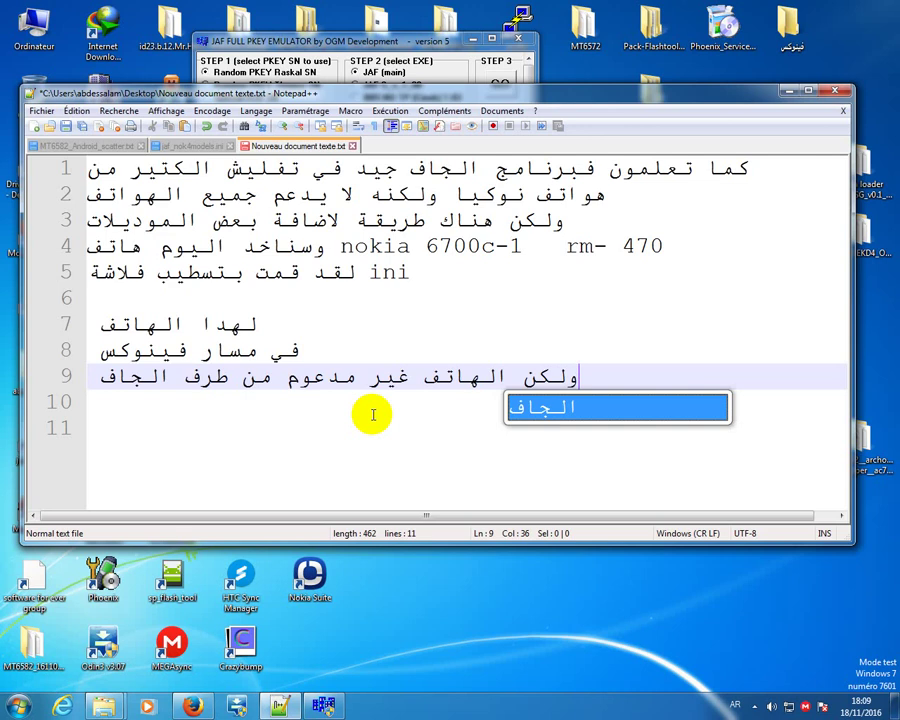
{"action": "key", "text": "Escape"}
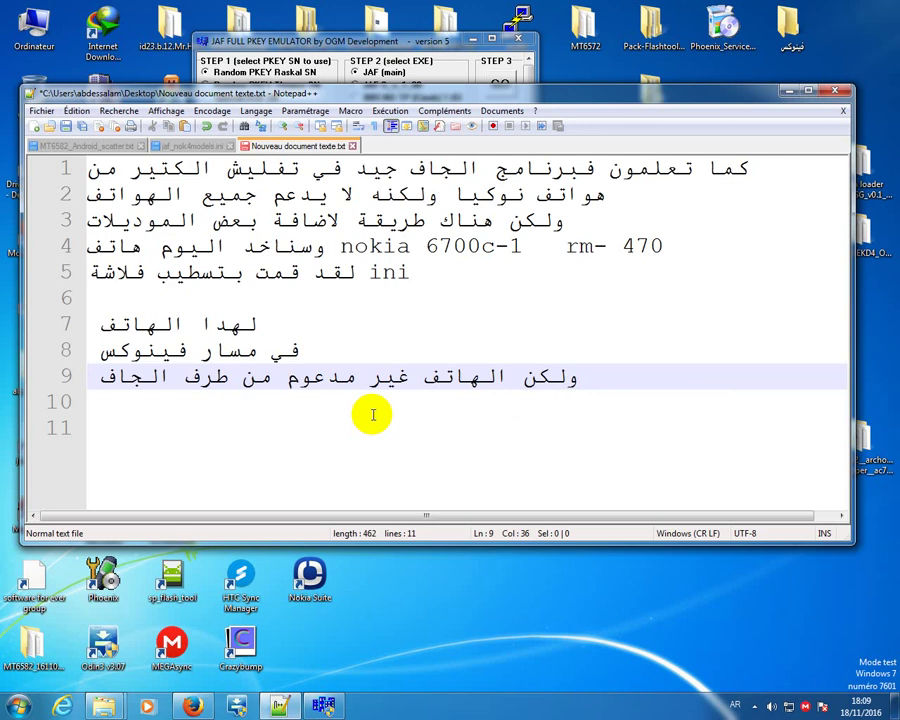
Step: Start JAF (main) from the emulator and enable Manual Flash, Dead USB and Use INI in the BB5 flash settings
{"action": "left_click", "coordinate": [788, 91]}
{"action": "left_click", "coordinate": [499, 86]}
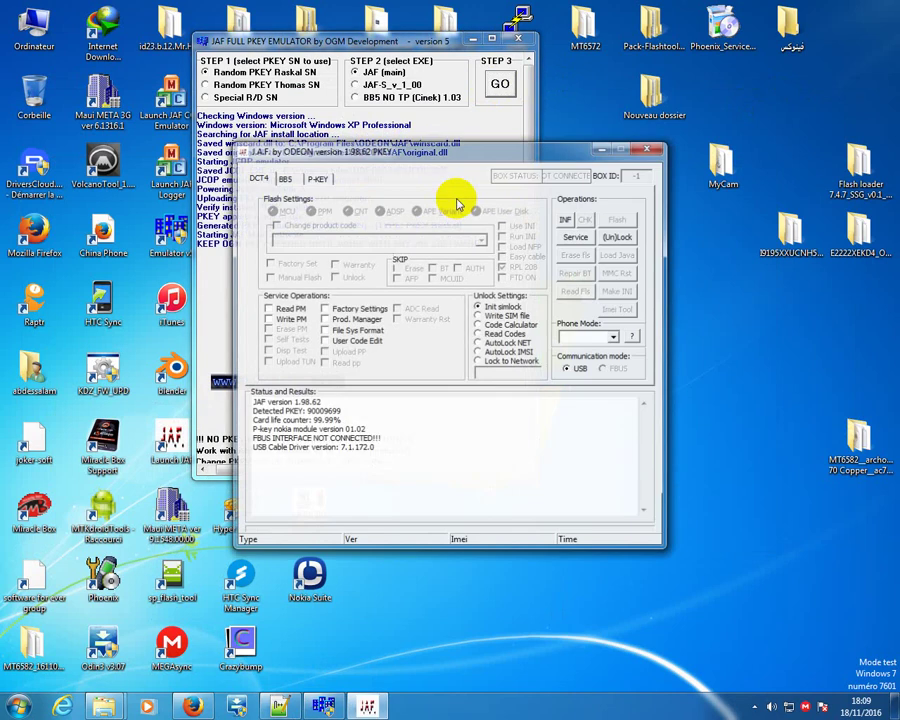
{"action": "left_click", "coordinate": [284, 177]}
{"action": "left_click", "coordinate": [265, 262]}
{"action": "left_click", "coordinate": [266, 272]}
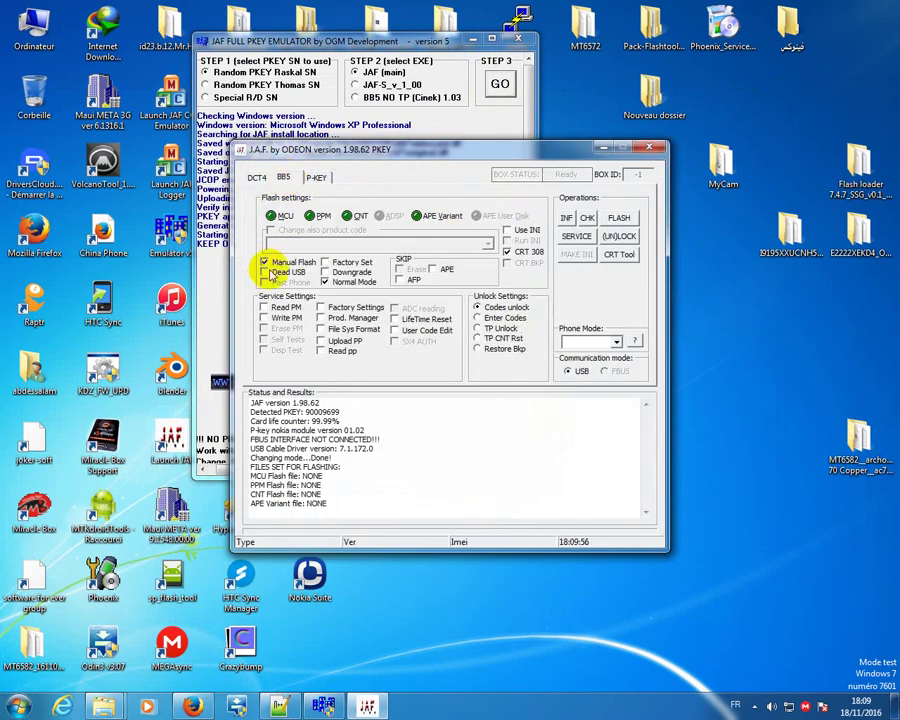
{"action": "left_click", "coordinate": [508, 231]}
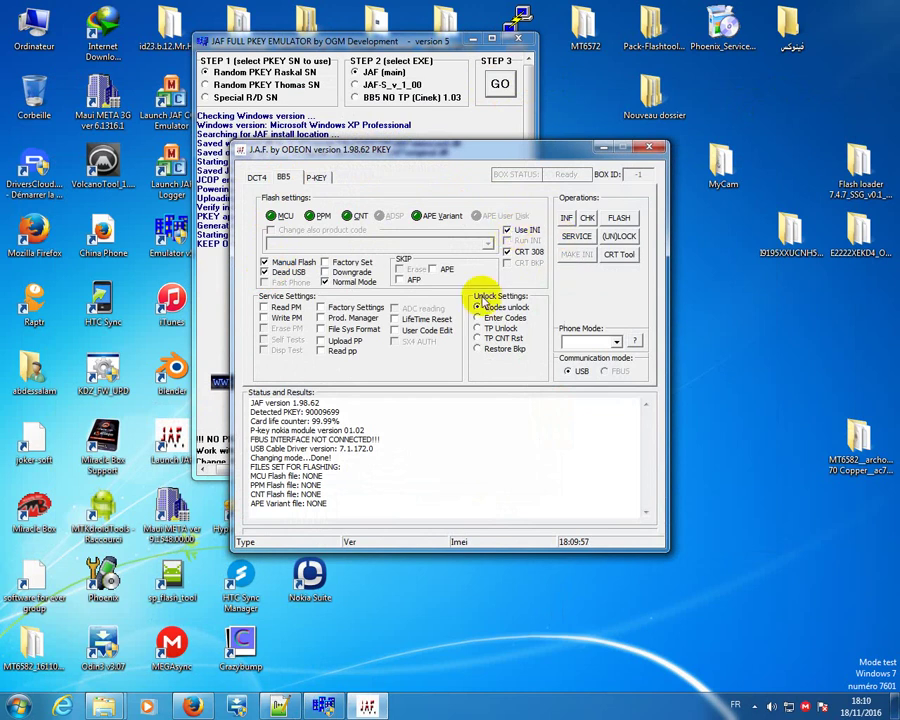
{"action": "left_click", "coordinate": [478, 306]}
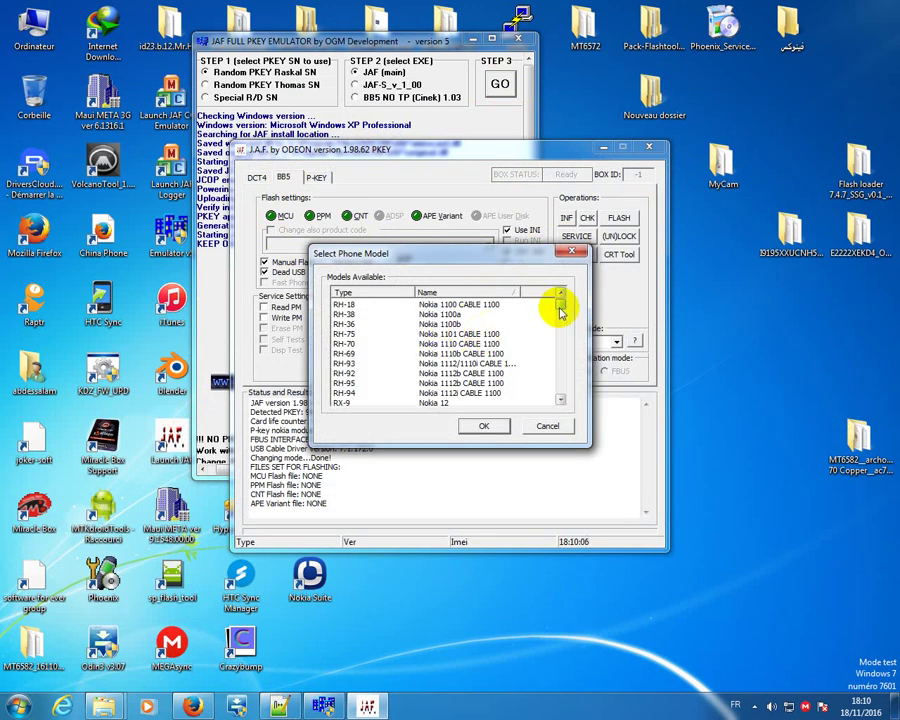
Step: Look through JAF's available phone models around the Nokia 6700 entries for the 6700c-1 RM-470
{"action": "left_click_drag", "start_coordinate": [560, 312], "coordinate": [562, 316]}
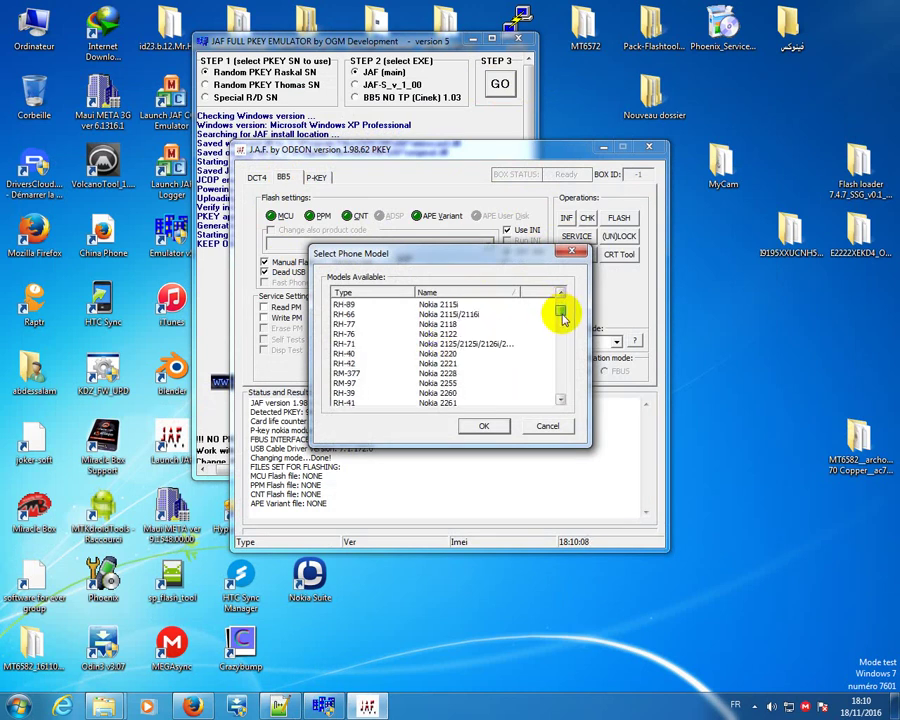
{"action": "scroll", "coordinate": [562, 318], "scroll_direction": "down", "scroll_amount": 5}
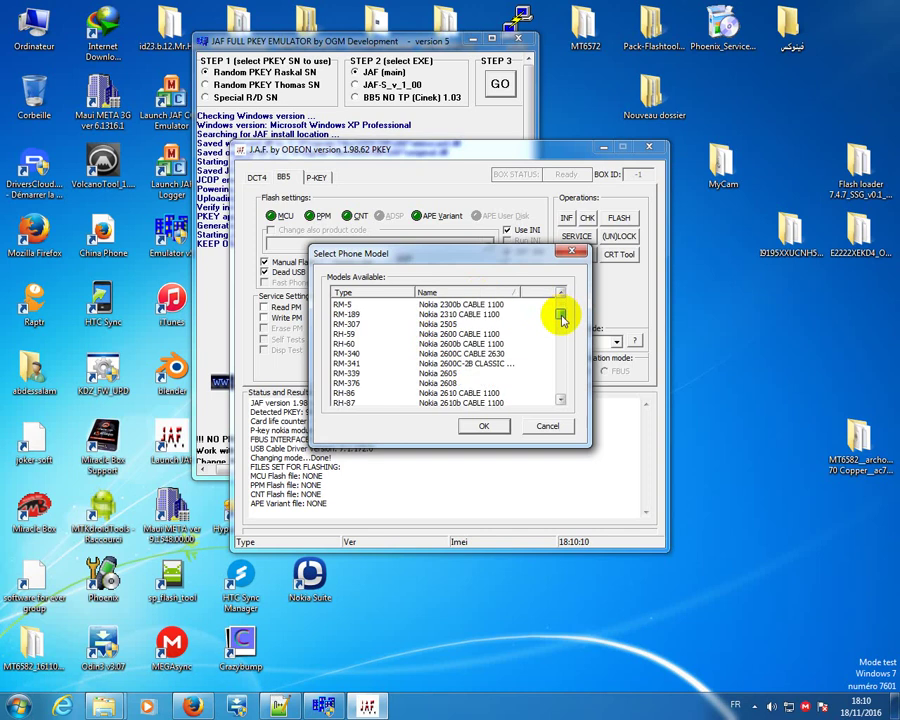
{"action": "scroll", "coordinate": [562, 318], "scroll_direction": "down", "scroll_amount": 3}
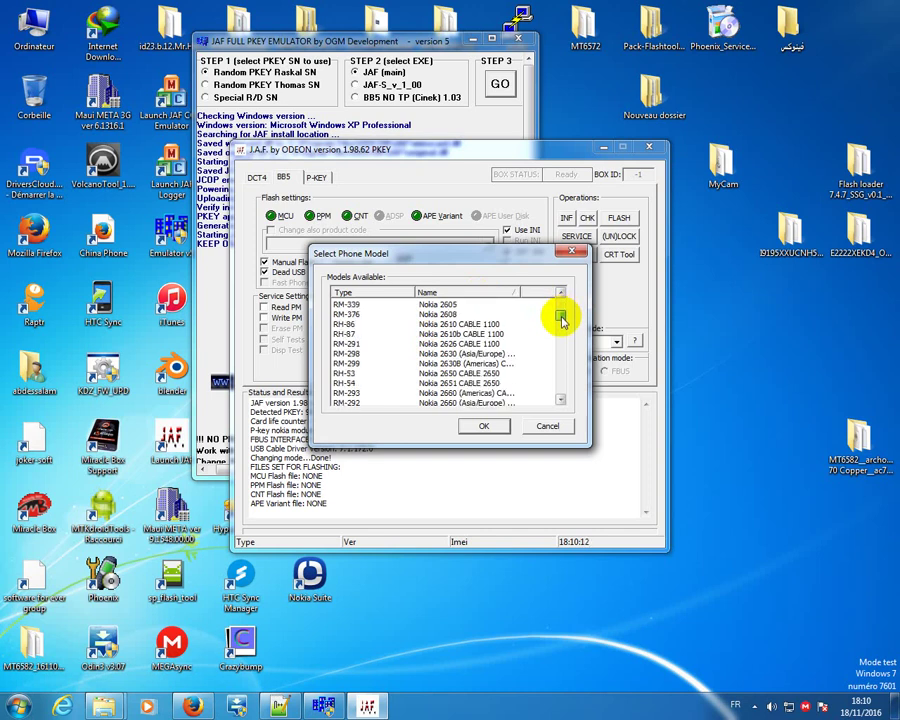
{"action": "scroll", "coordinate": [562, 318], "scroll_direction": "down", "scroll_amount": 3}
{"action": "left_click_drag", "start_coordinate": [562, 322], "coordinate": [565, 358]}
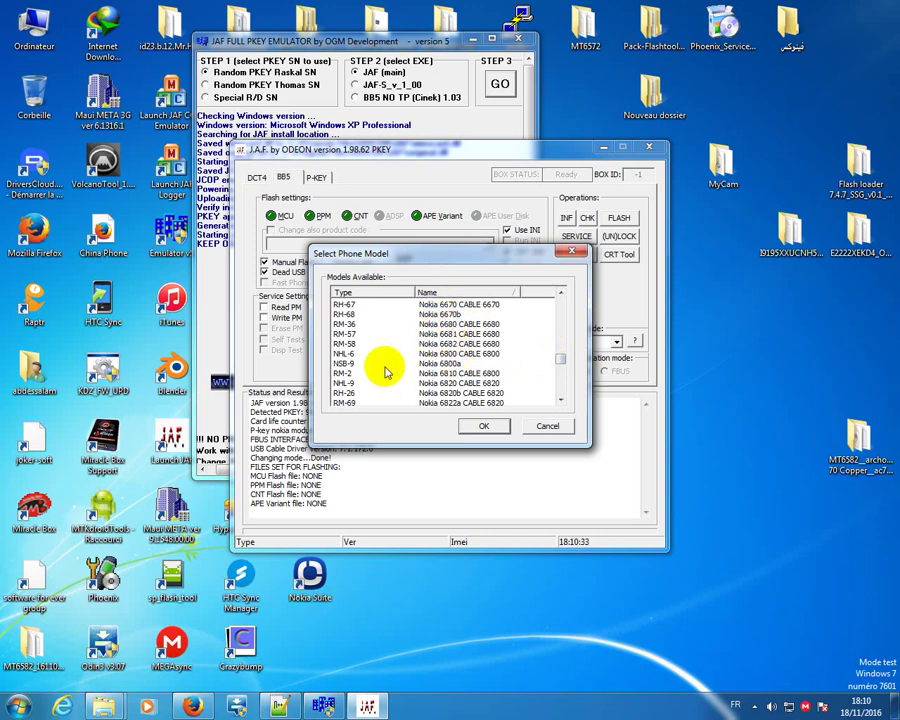
Step: Switch back to the Notepad++ document and delete all of its written lines
{"action": "key", "text": "alt+Tab"}
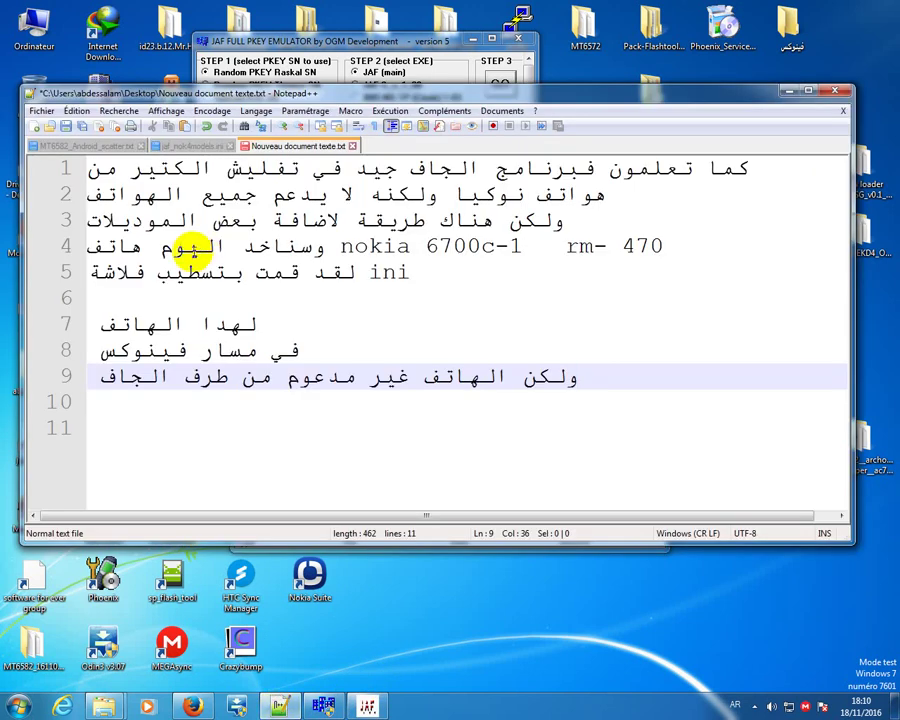
{"action": "left_click_drag", "start_coordinate": [88, 170], "coordinate": [697, 381]}
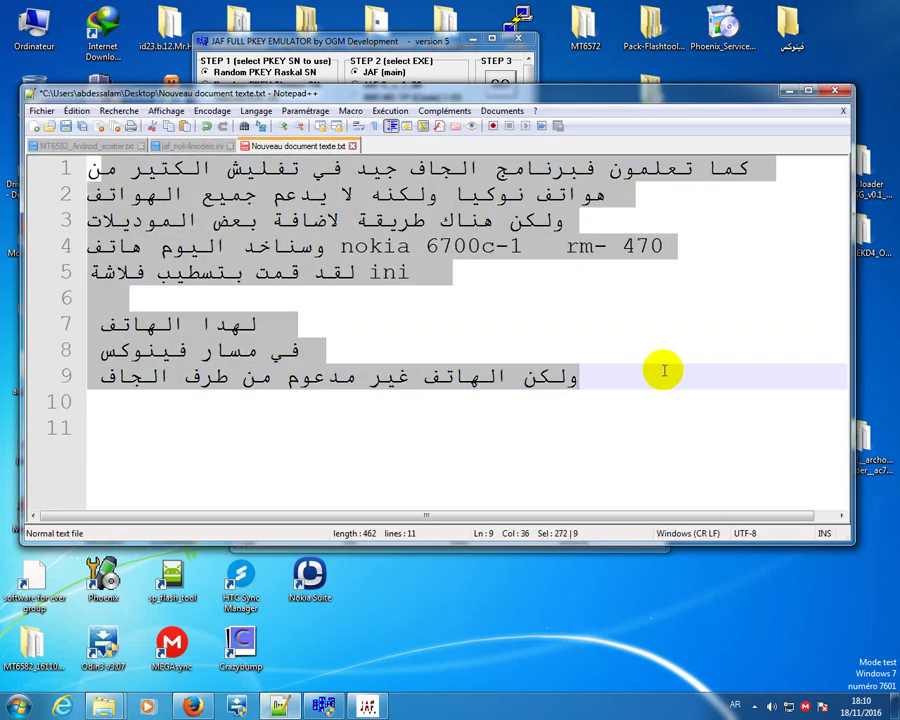
{"action": "type", "text": "ذ"}
{"action": "key", "text": "BackSpace"}
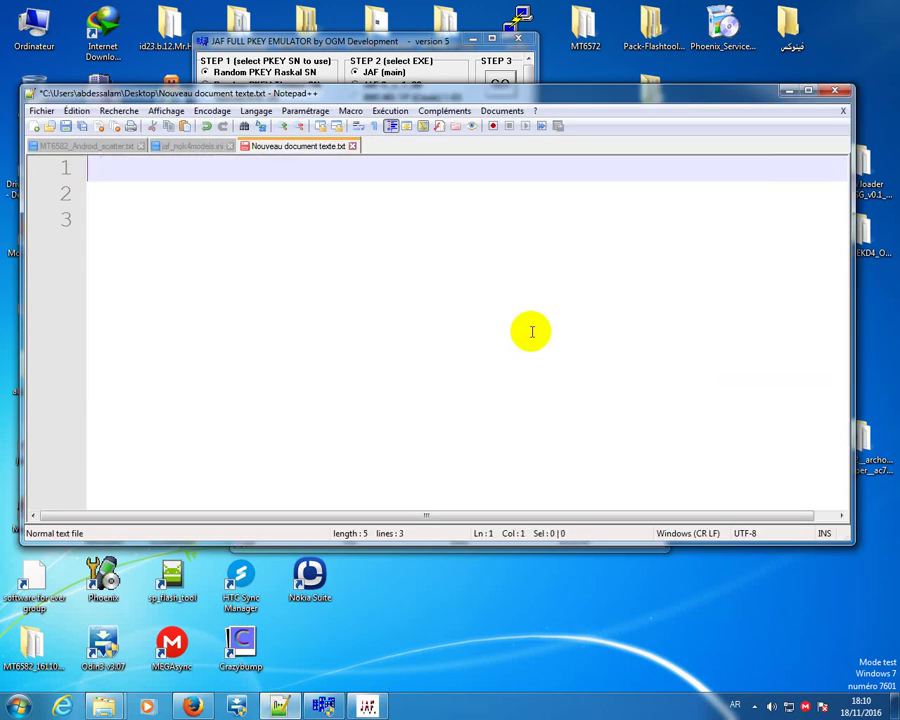
Step: Write the Arabic sentence "كما ترون الهاتف غير موجود في البرنامج" on line 1 of the emptied document
{"action": "type", "text": "كما ت"}
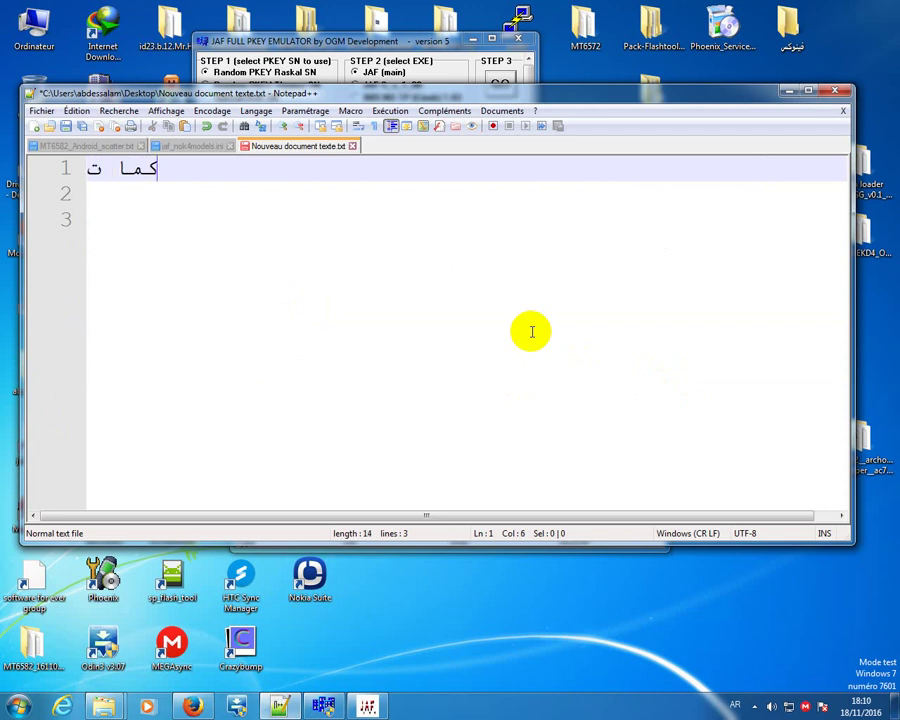
{"action": "type", "text": "رون "}
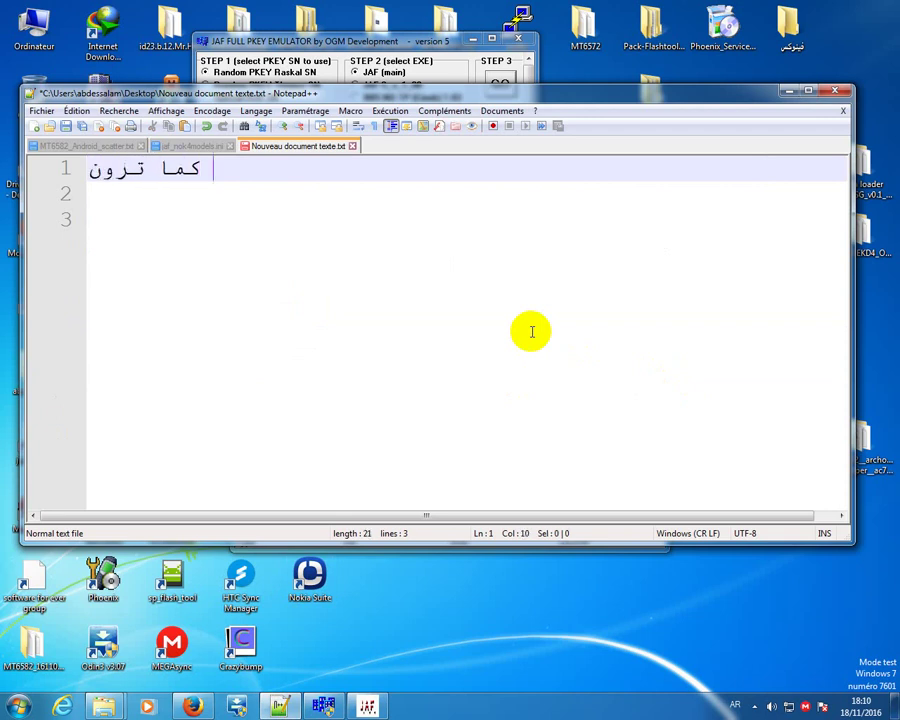
{"action": "type", "text": "ال"}
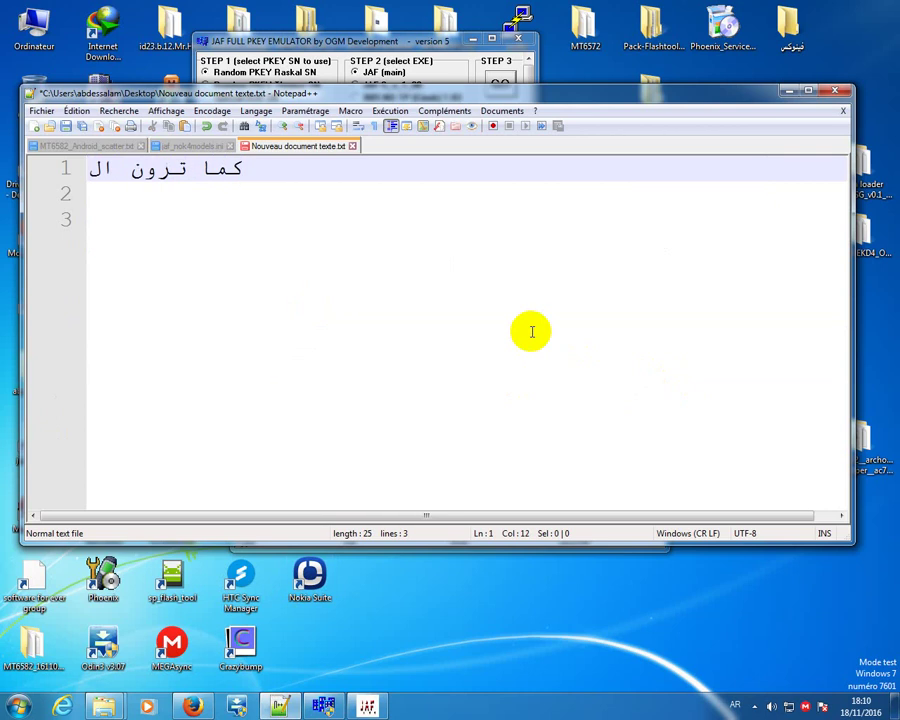
{"action": "type", "text": "هاتف "}
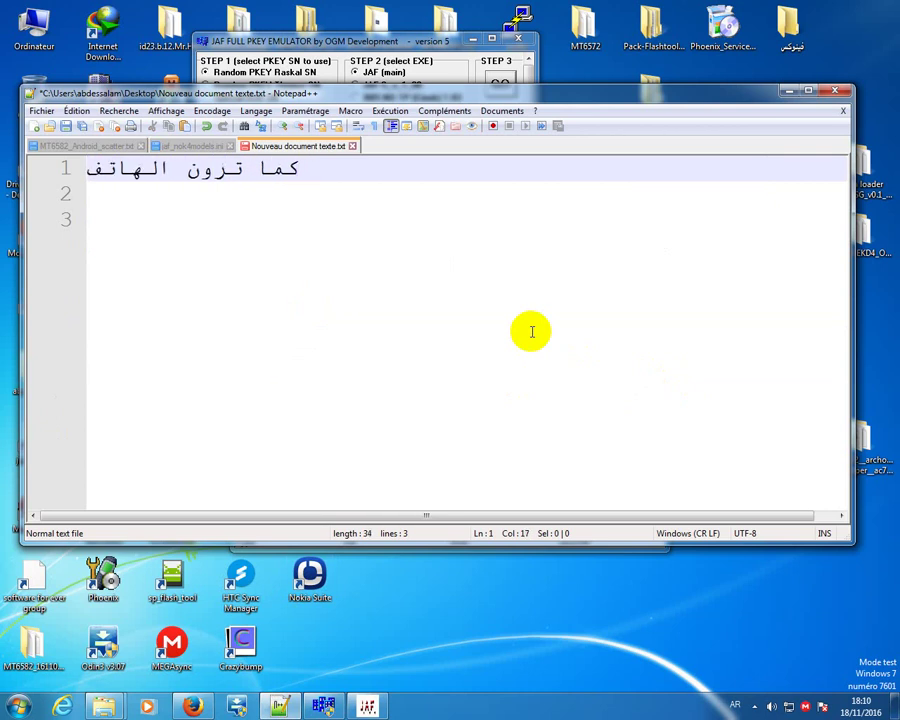
{"action": "type", "text": "غي"}
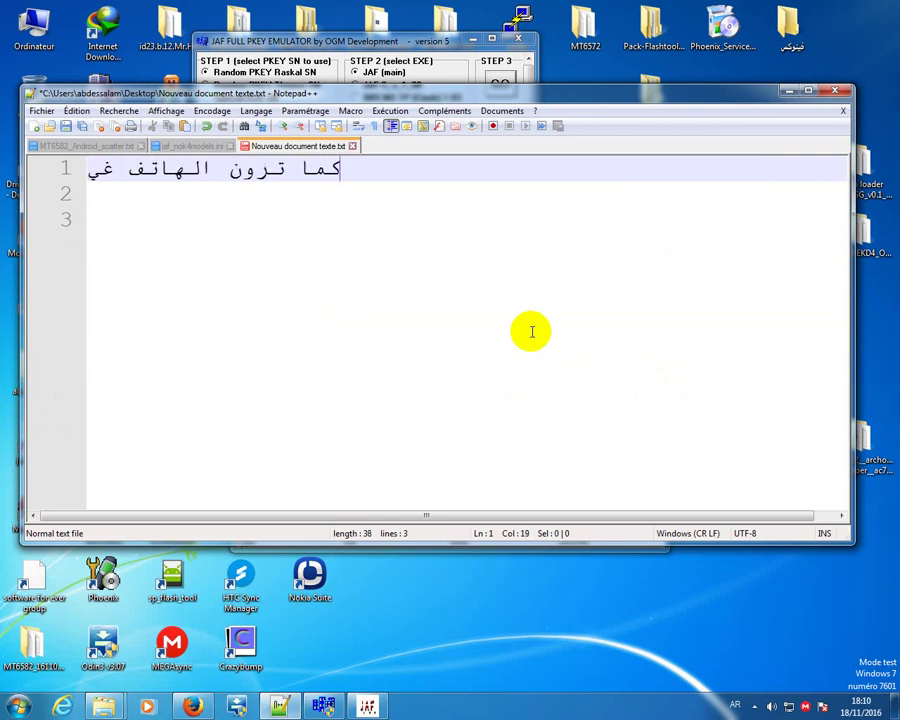
{"action": "type", "text": "ر "}
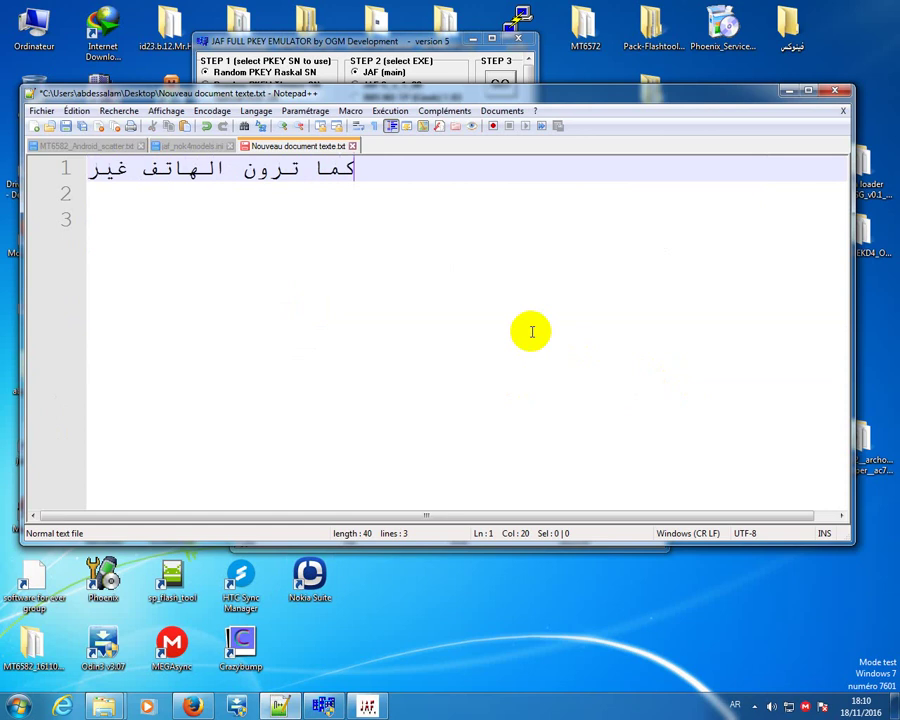
{"action": "type", "text": "مو"}
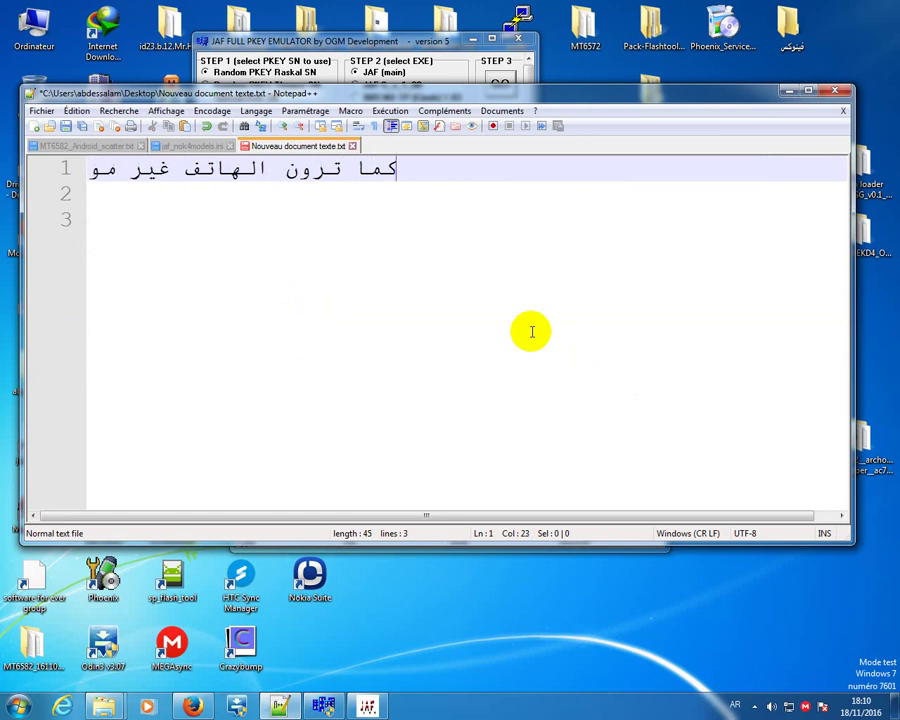
{"action": "type", "text": "جو"}
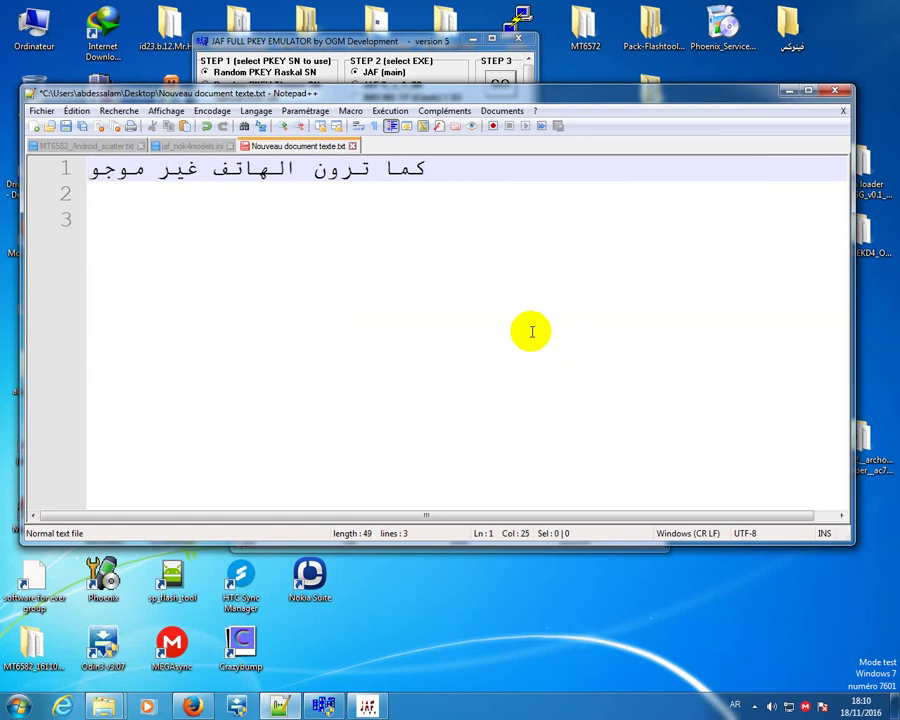
{"action": "type", "text": "د "}
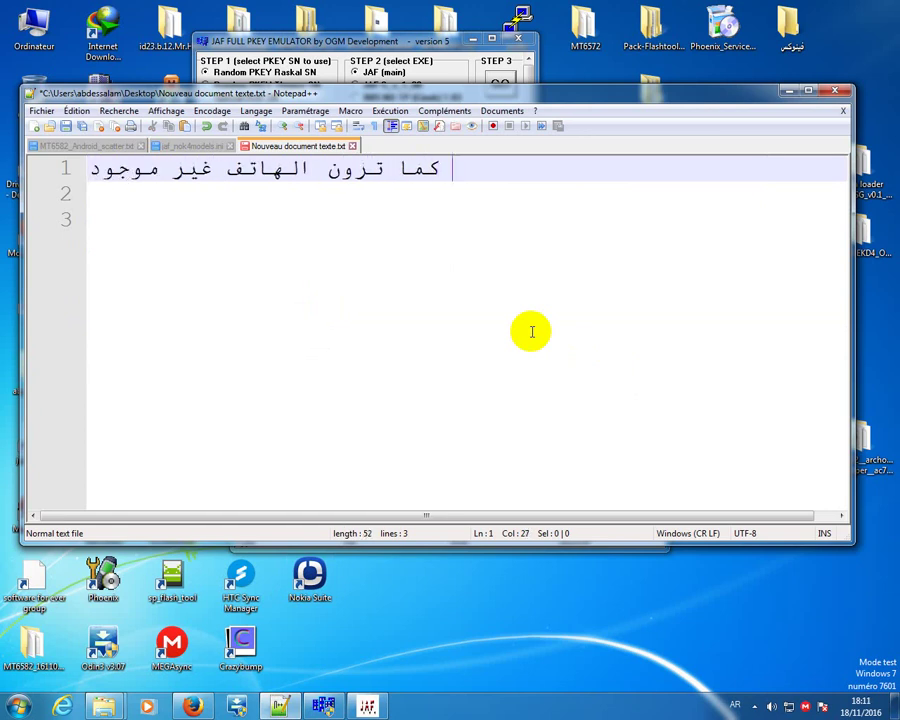
{"action": "type", "text": "في الب"}
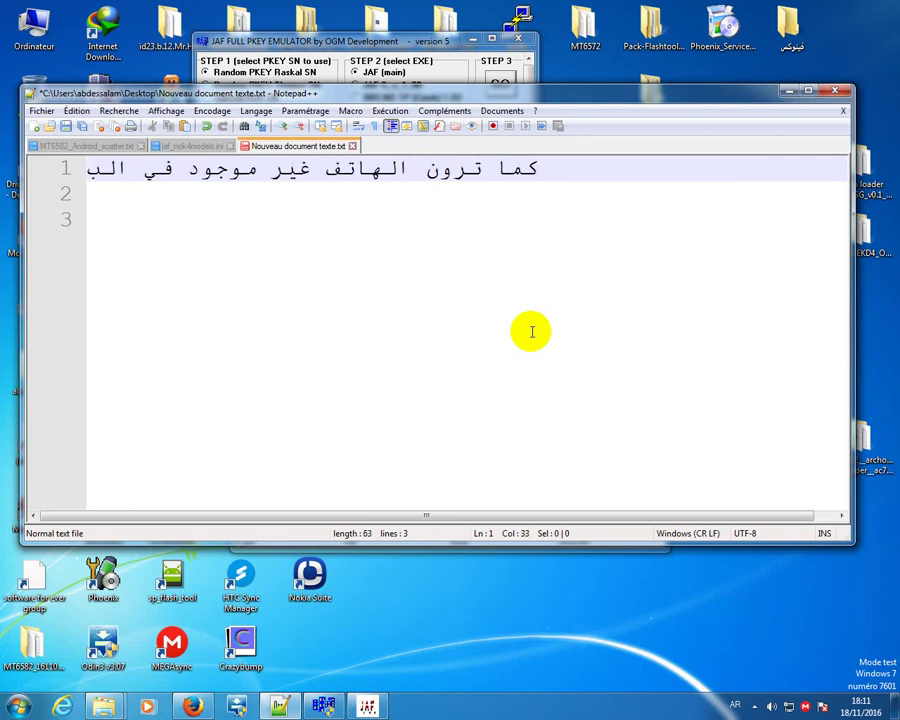
{"action": "type", "text": "رنامج"}
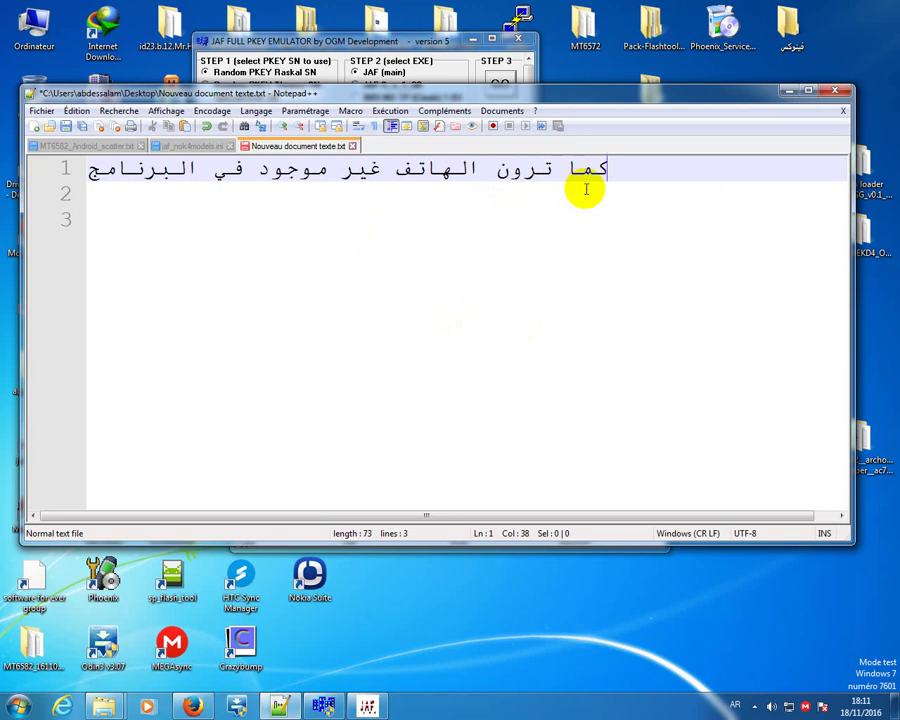
Step: Replace the sentence on line 1 with the opening words "لاضافته سنحتاج"
{"action": "left_click_drag", "start_coordinate": [605, 165], "coordinate": [72, 153]}
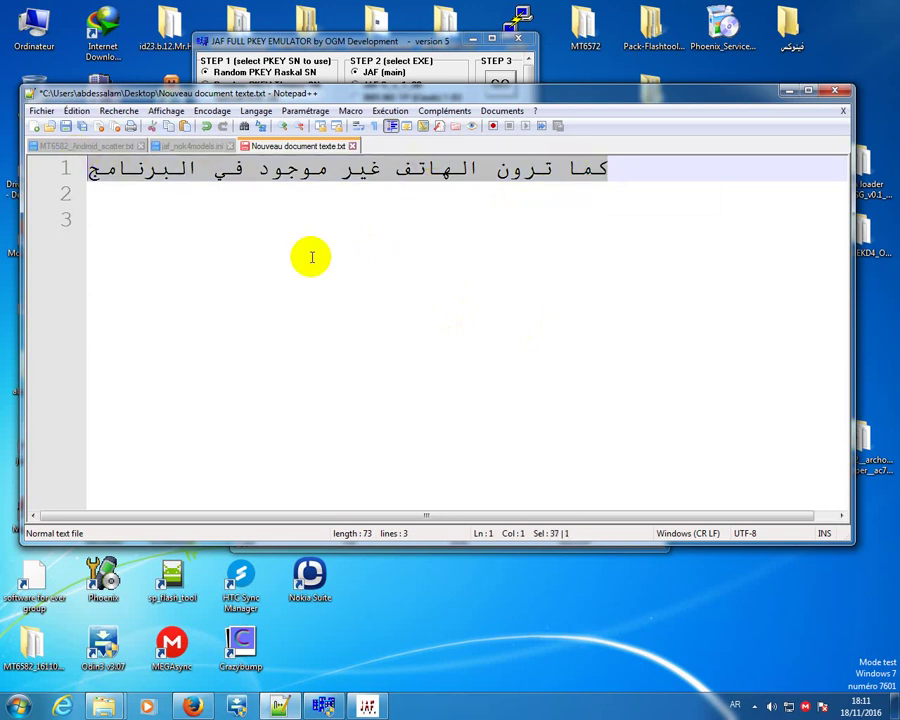
{"action": "key", "text": "Delete"}
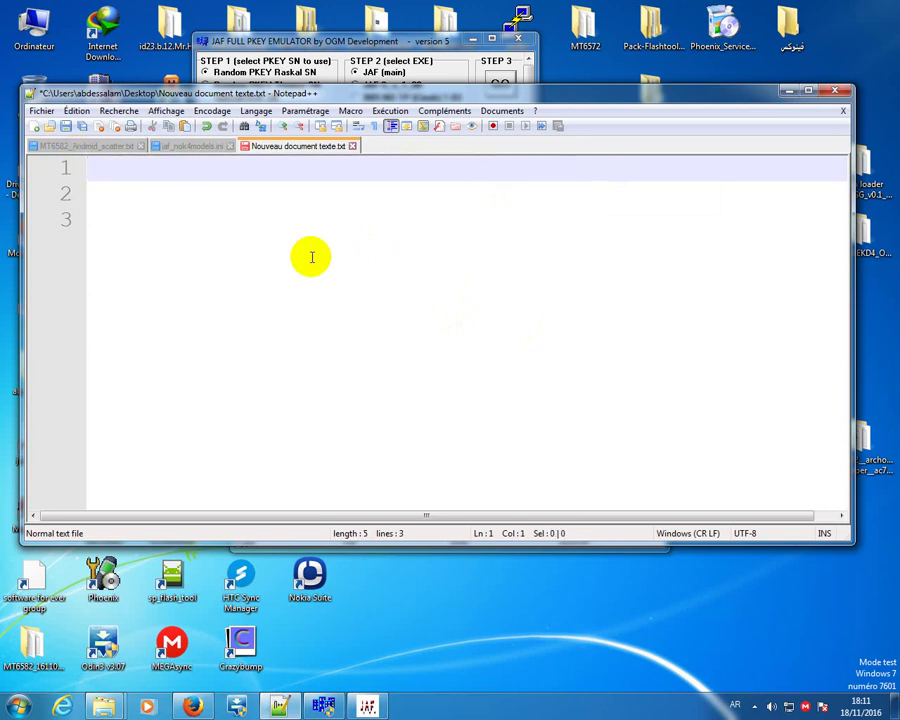
{"action": "type", "text": "لاضا"}
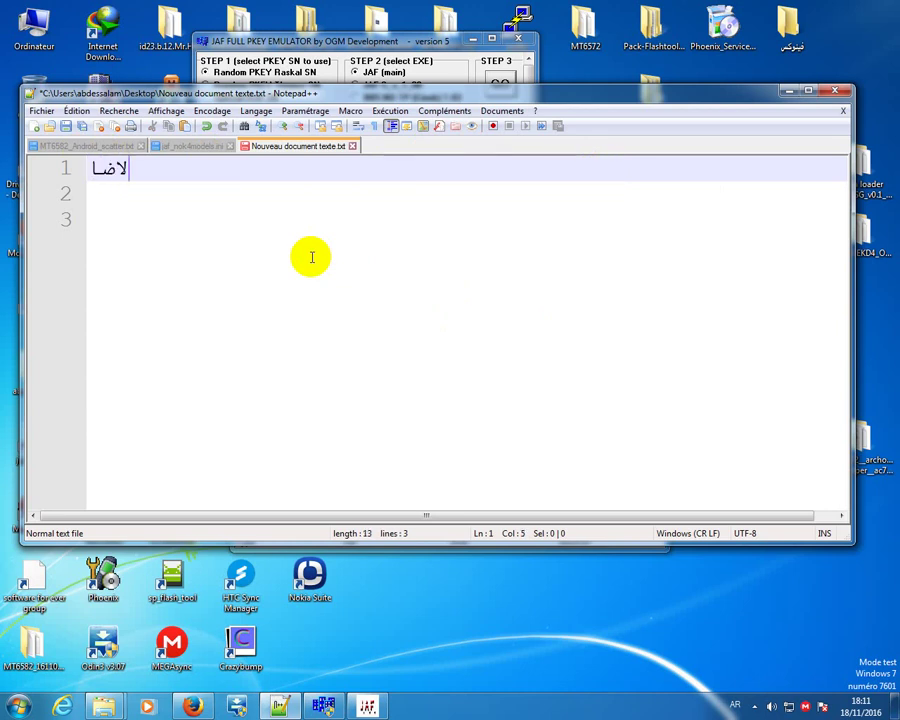
{"action": "type", "text": "فت"}
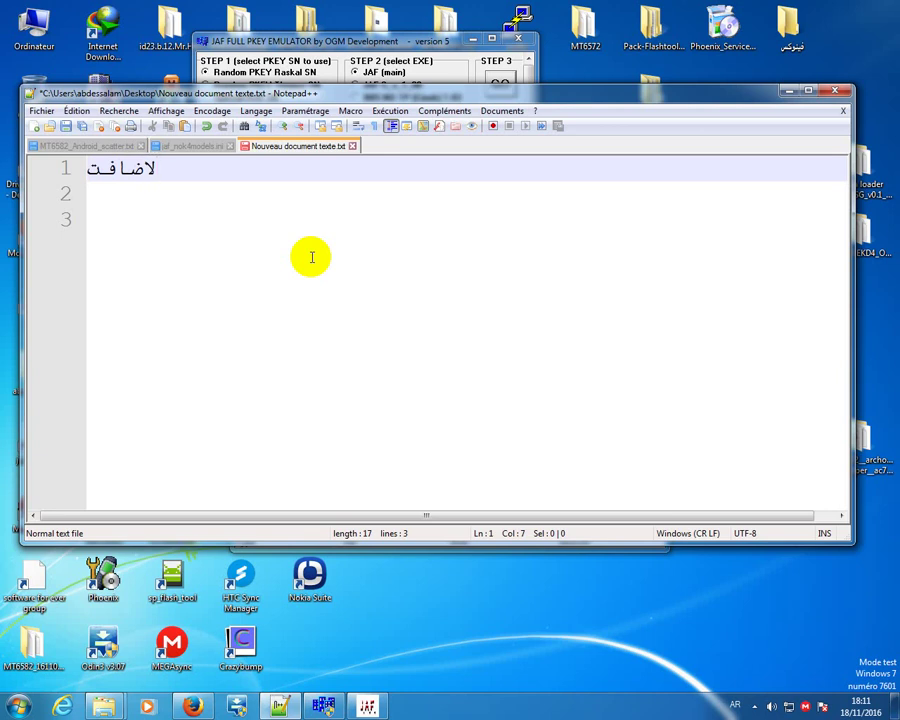
{"action": "type", "text": "ه "}
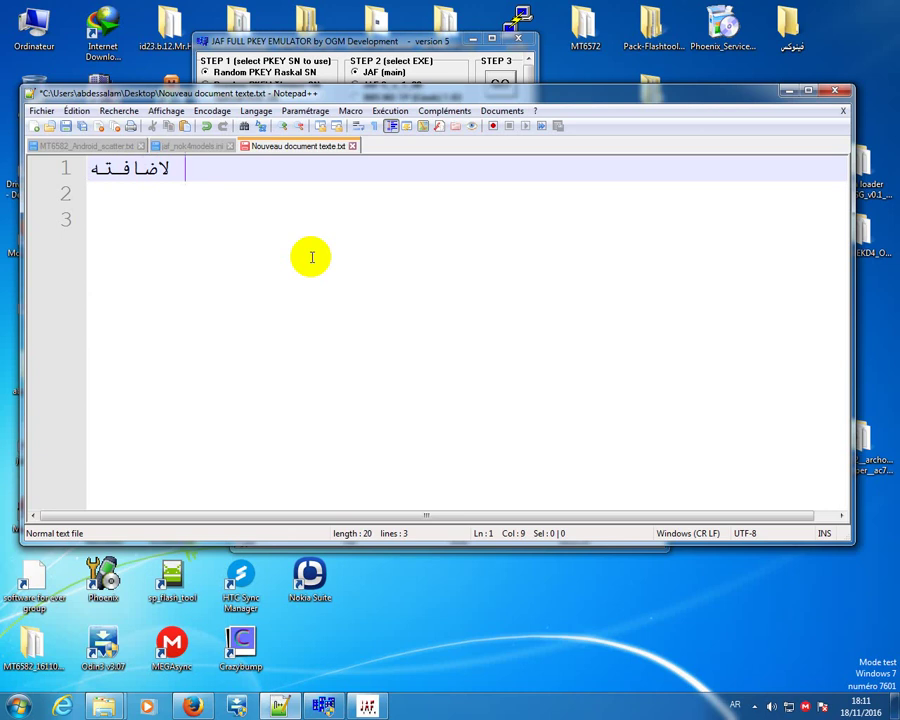
{"action": "type", "text": "س"}
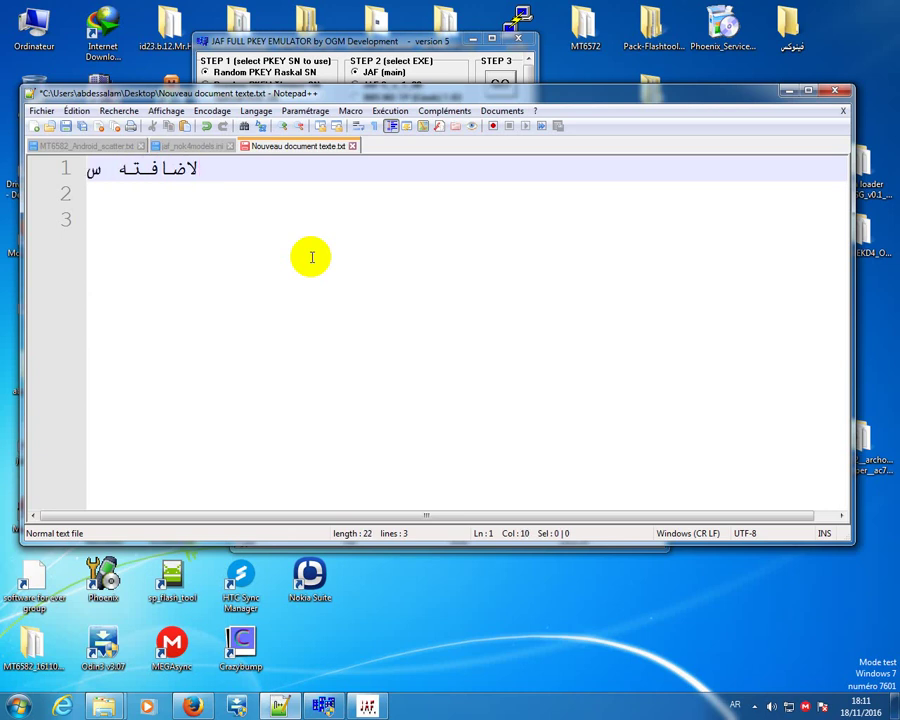
{"action": "type", "text": "نحتاج "}
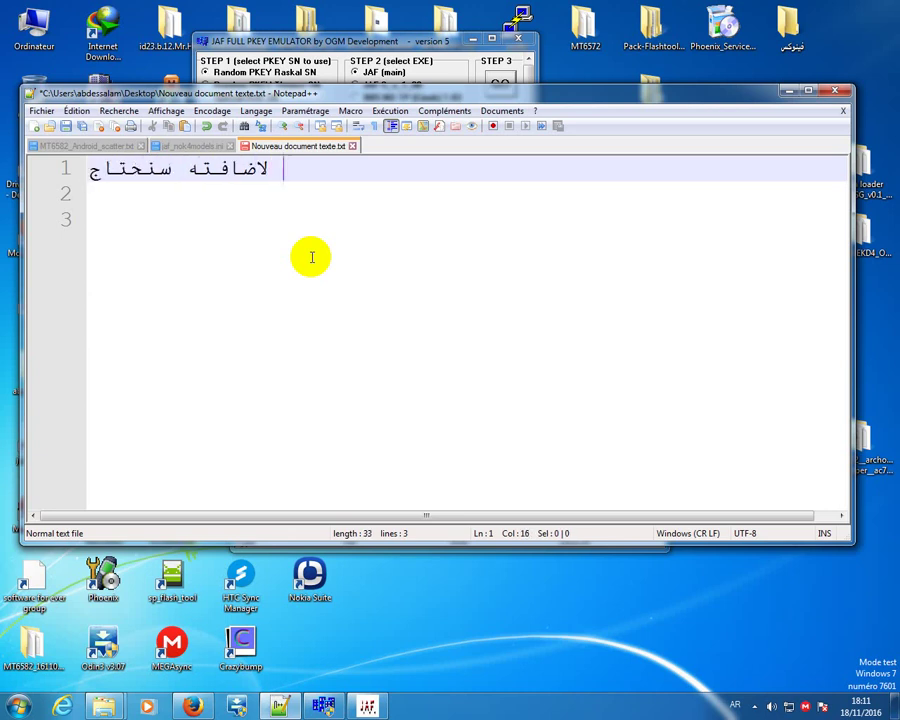
Step: Complete line 1 with "للتعديل في ملف اسمه" and start a new line below it
{"action": "type", "text": "للتع"}
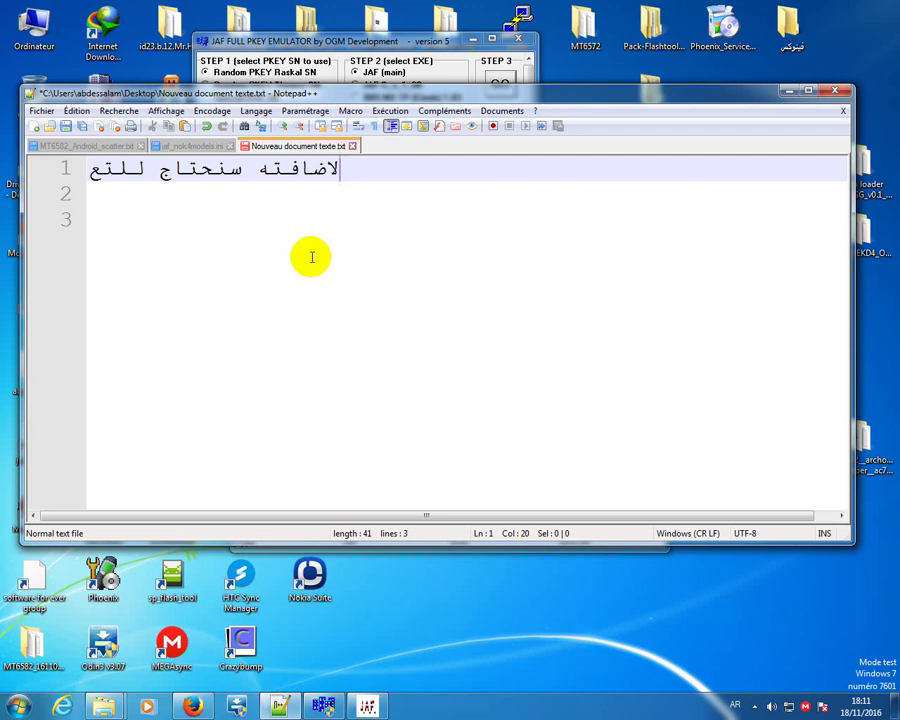
{"action": "type", "text": "د"}
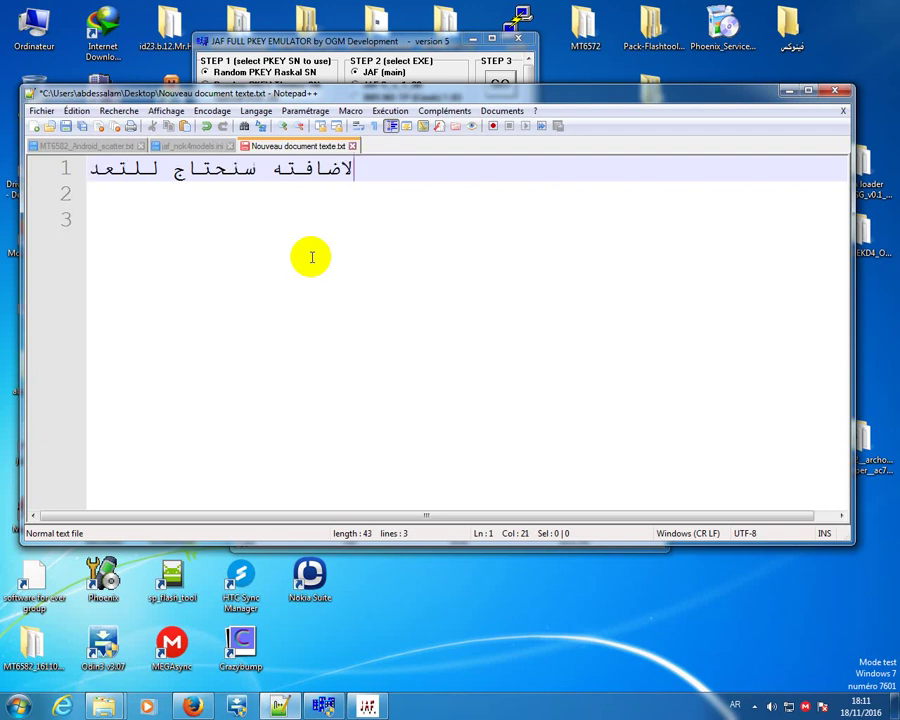
{"action": "type", "text": "يل "}
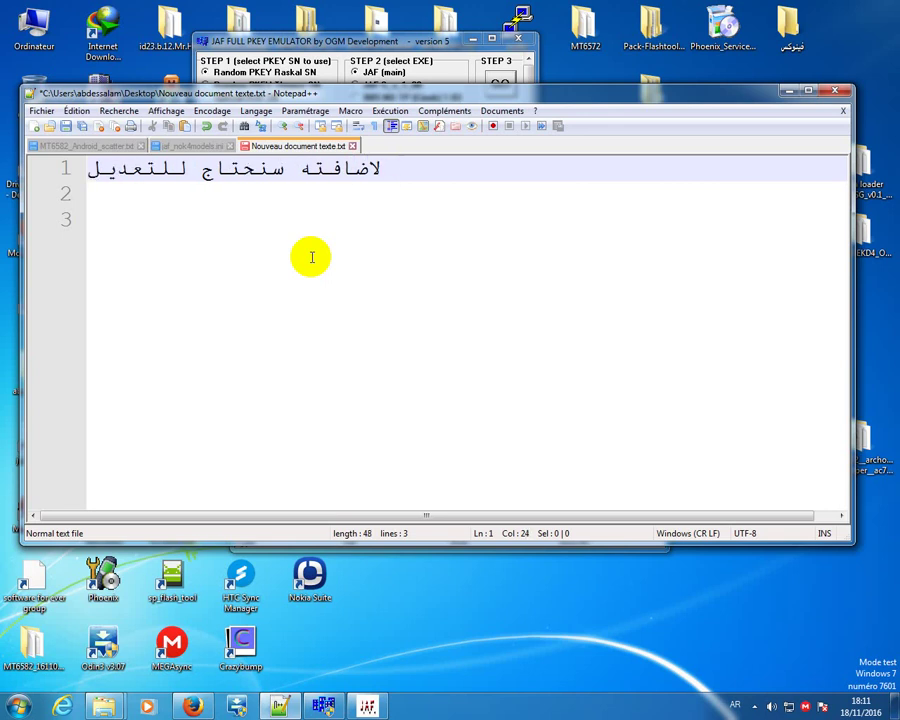
{"action": "type", "text": "في مل"}
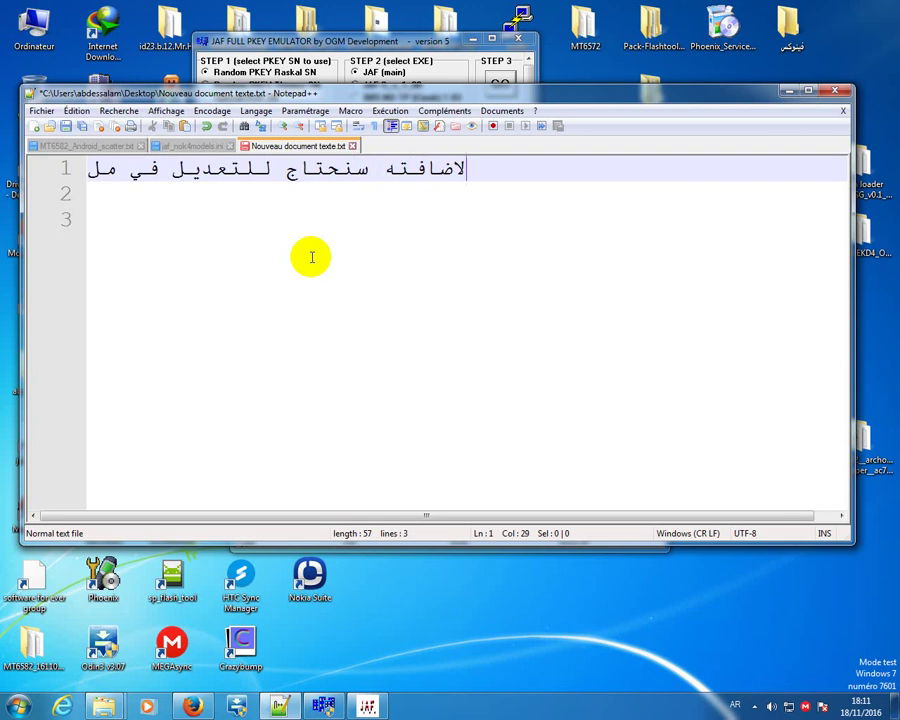
{"action": "type", "text": "ف "}
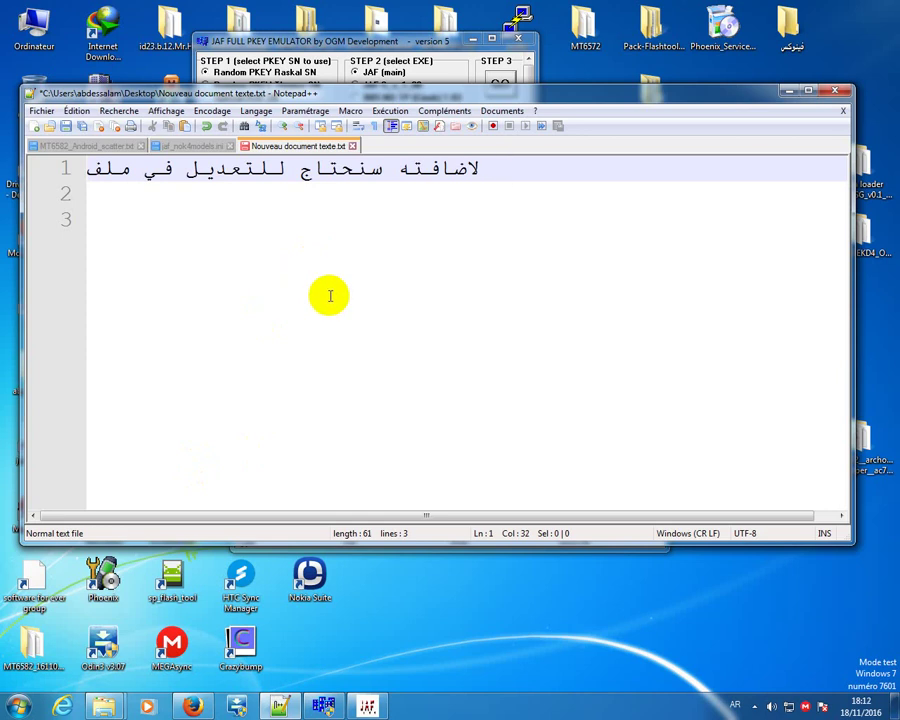
{"action": "type", "text": " ا"}
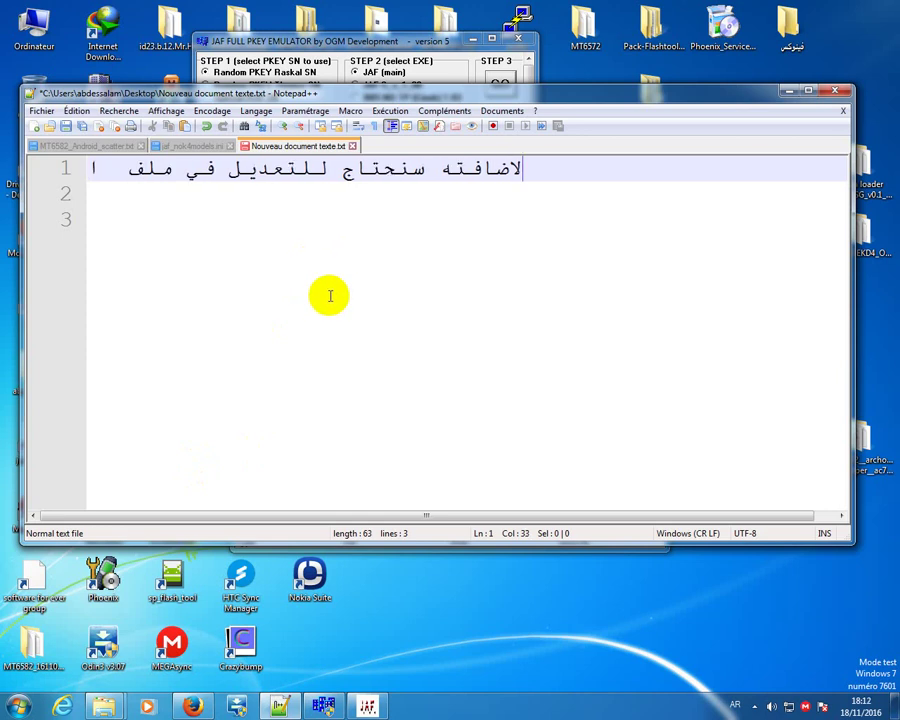
{"action": "type", "text": "سمه"}
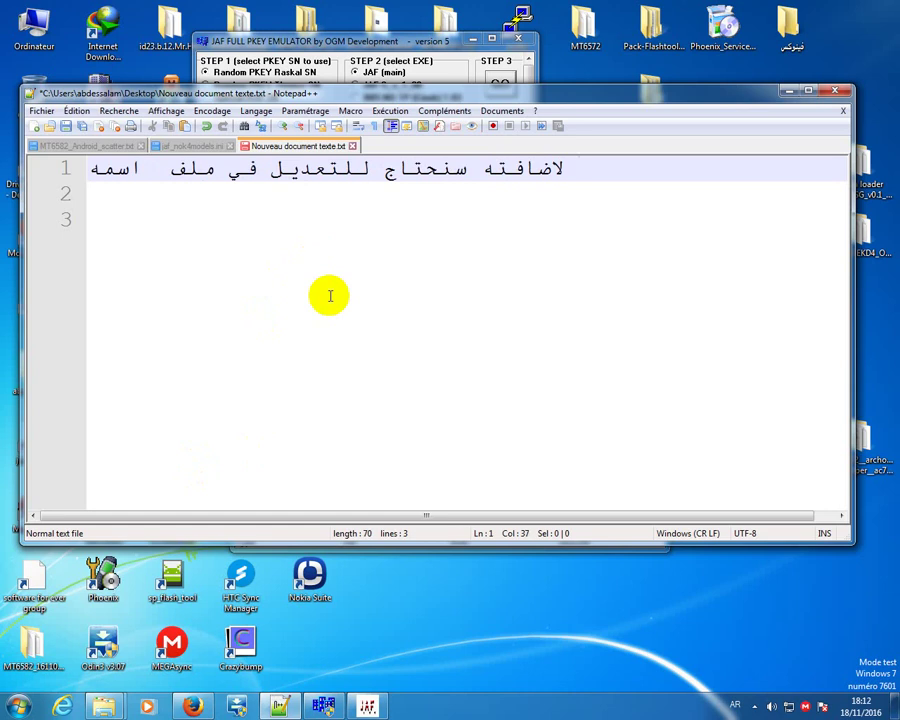
{"action": "key", "text": "Return"}
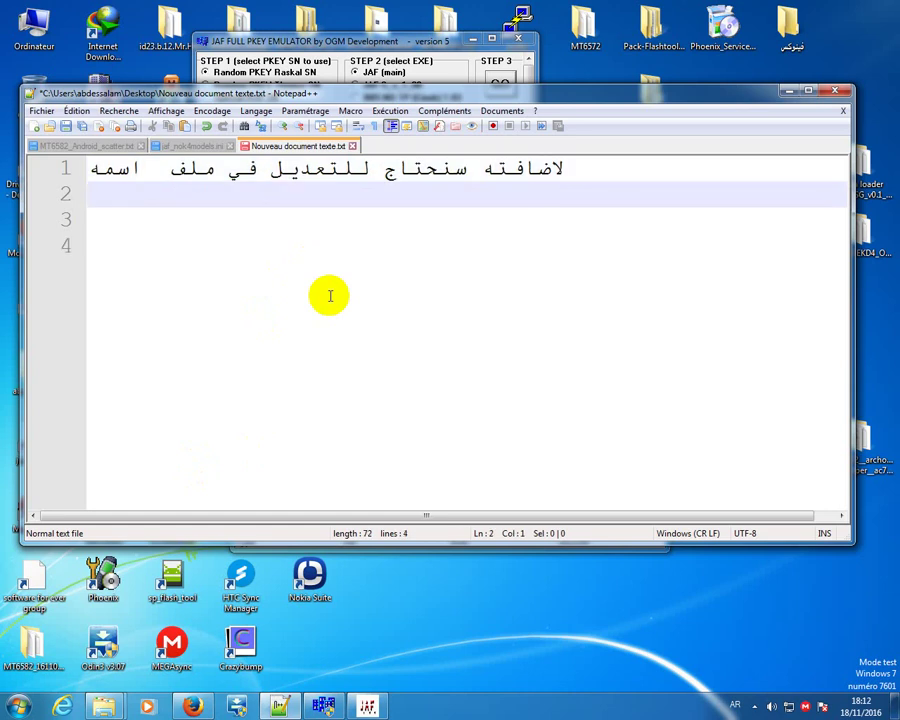
Step: Change the keyboard language to French, write the file name "jaf_nok4models.ini" on line 2 and start line 3
{"action": "left_click", "coordinate": [735, 706]}
{"action": "left_click", "coordinate": [742, 646]}
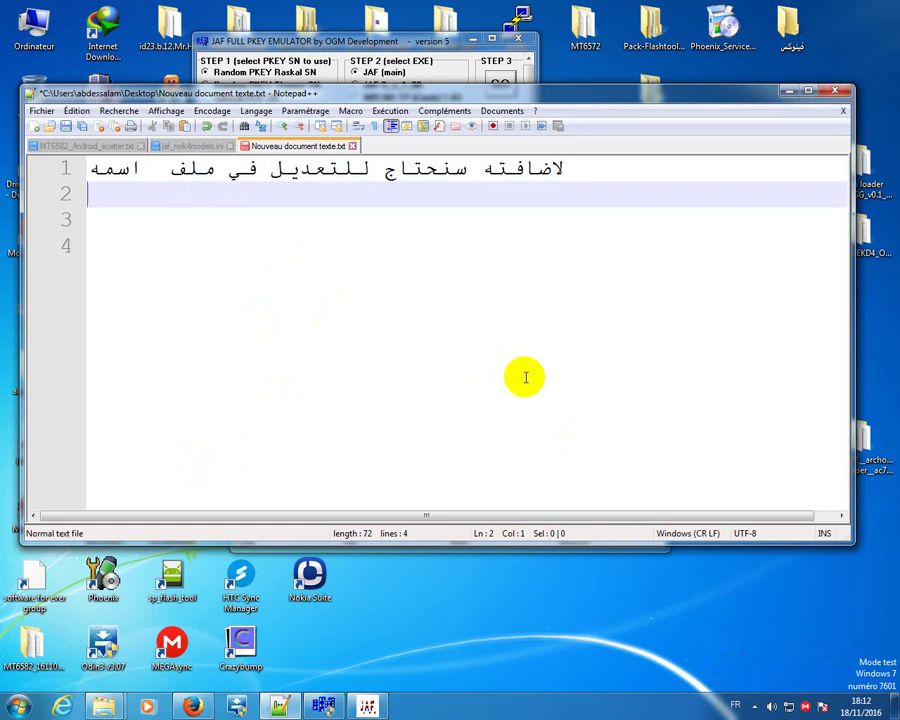
{"action": "type", "text": "jaf_nok"}
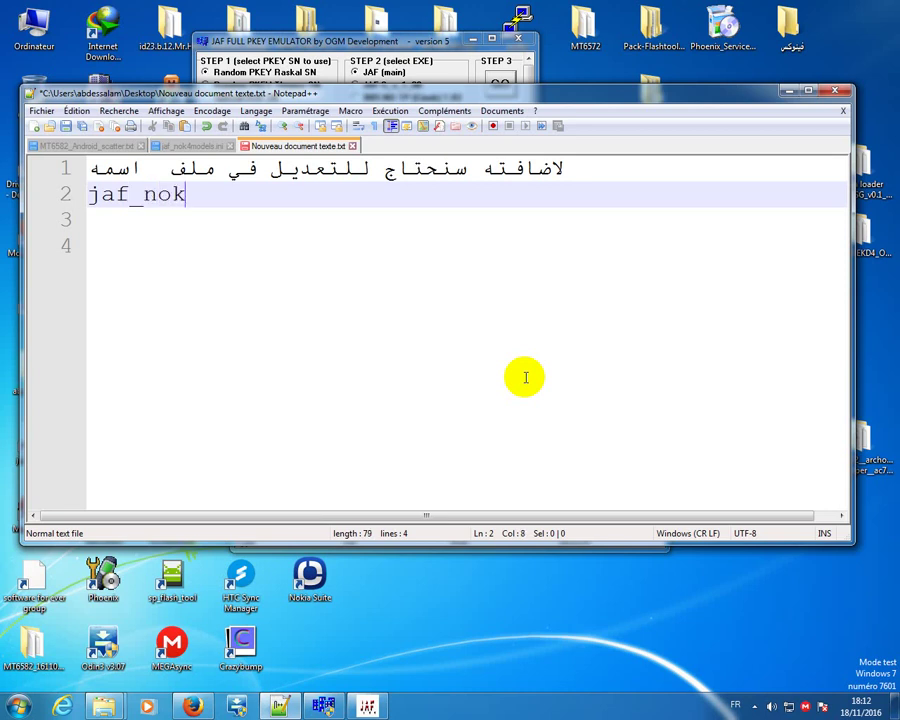
{"action": "type", "text": "4model"}
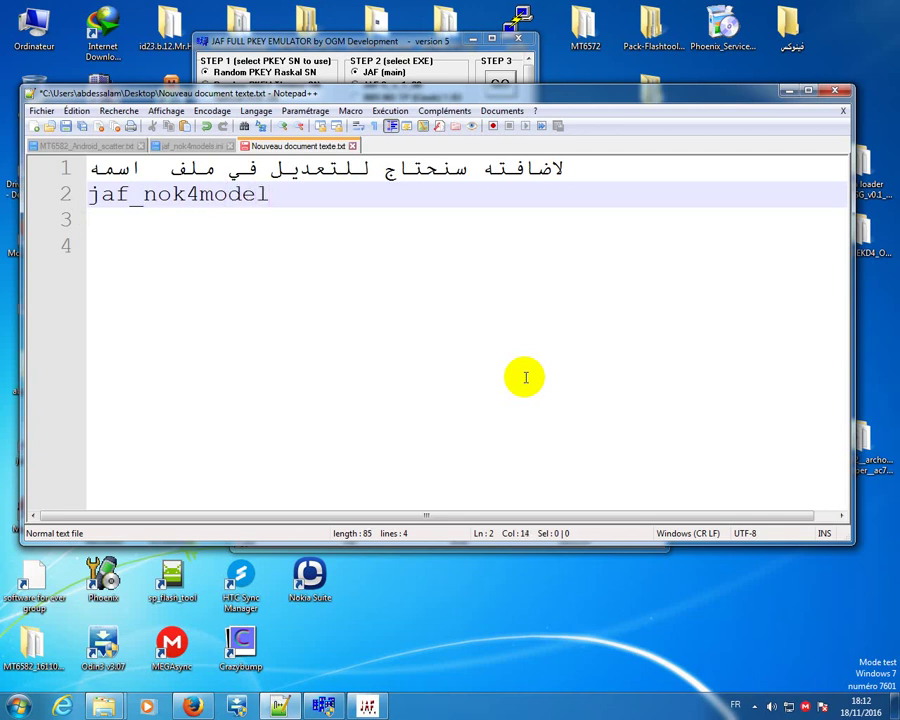
{"action": "type", "text": "s.ini"}
{"action": "key", "text": "Return"}
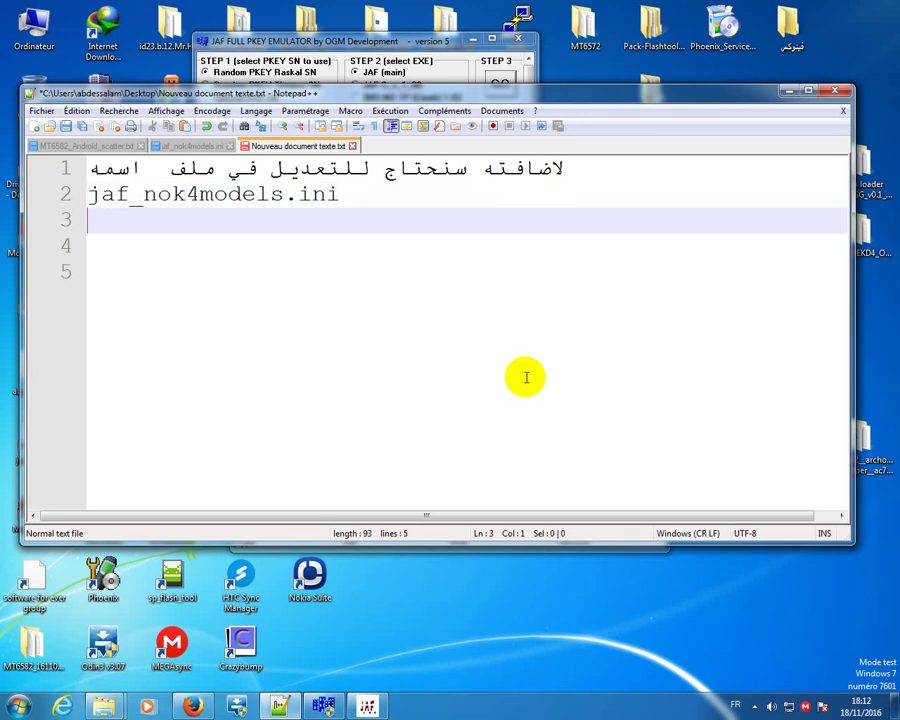
Step: Change the keyboard language to Arabic and write "وهو موجود في مسار البرنامج" on line 3 of the notes
{"action": "left_click", "coordinate": [736, 703]}
{"action": "left_click", "coordinate": [747, 667]}
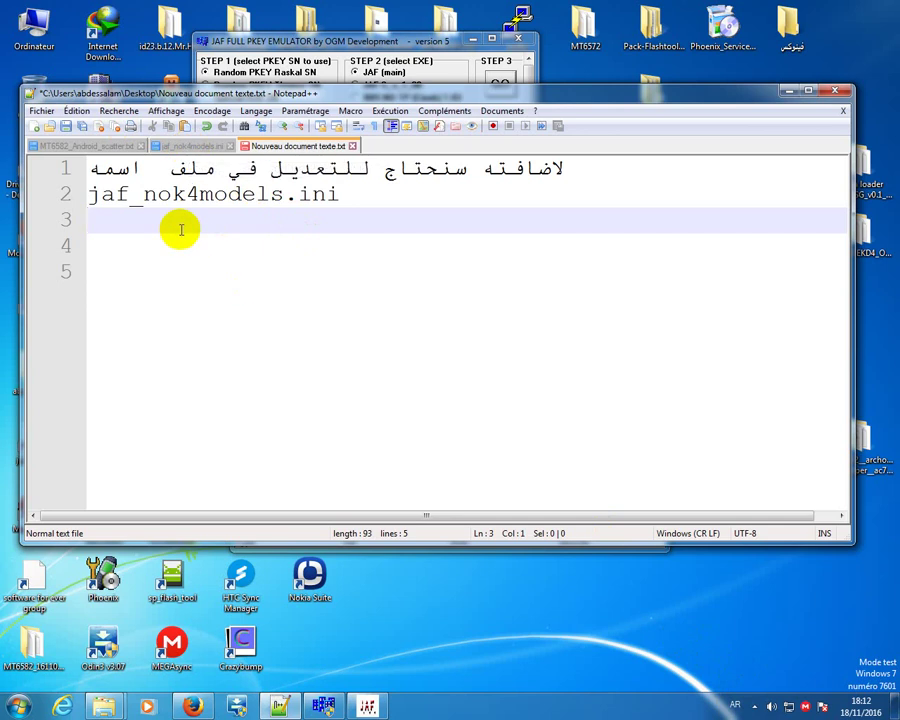
{"action": "type", "text": "وهو موج"}
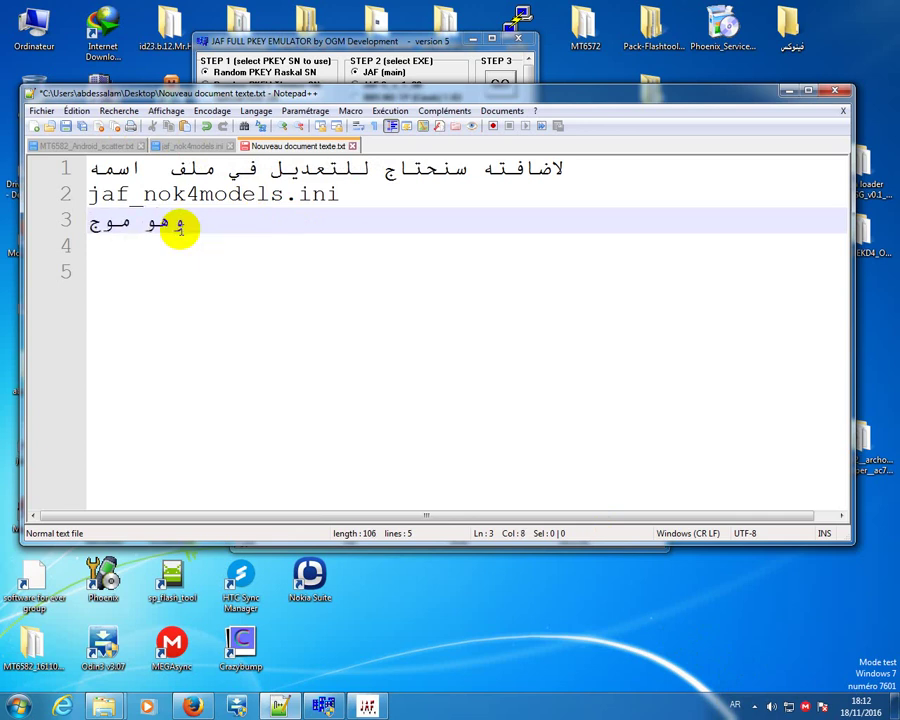
{"action": "type", "text": "و"}
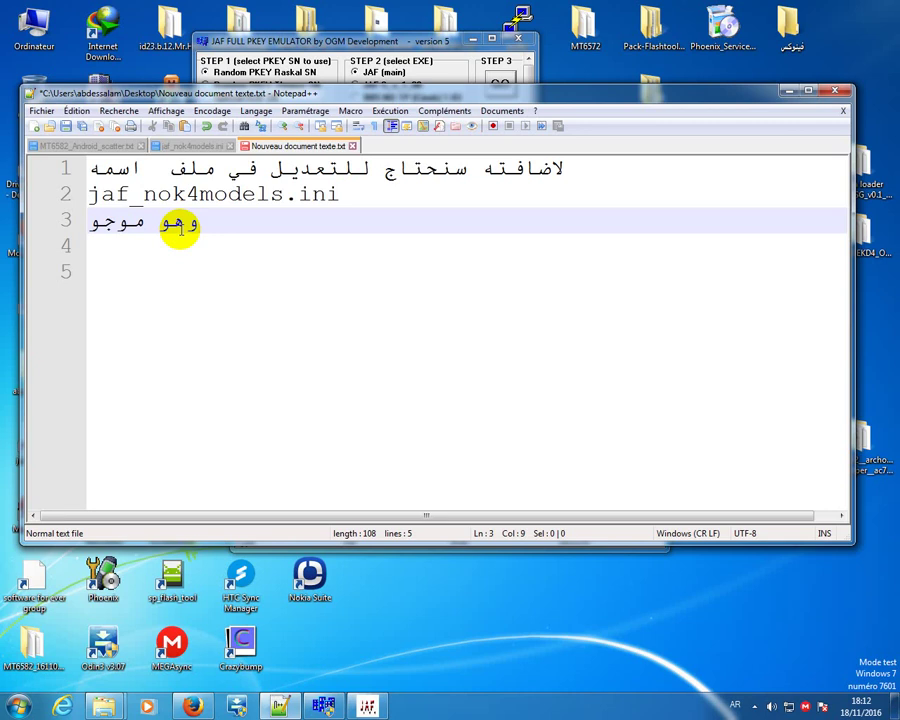
{"action": "type", "text": "د"}
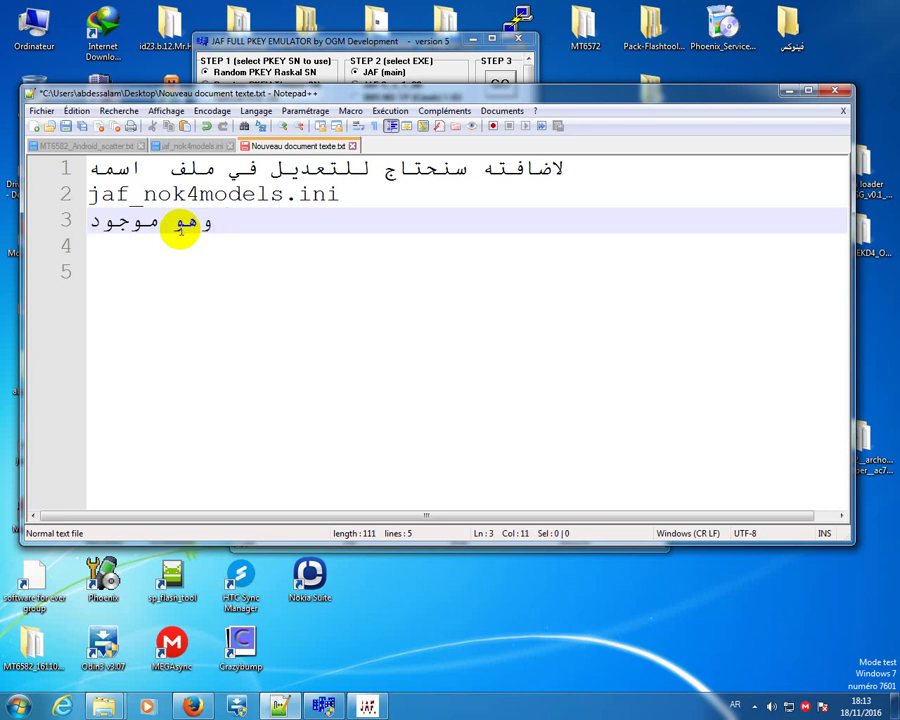
{"action": "type", "text": " ف"}
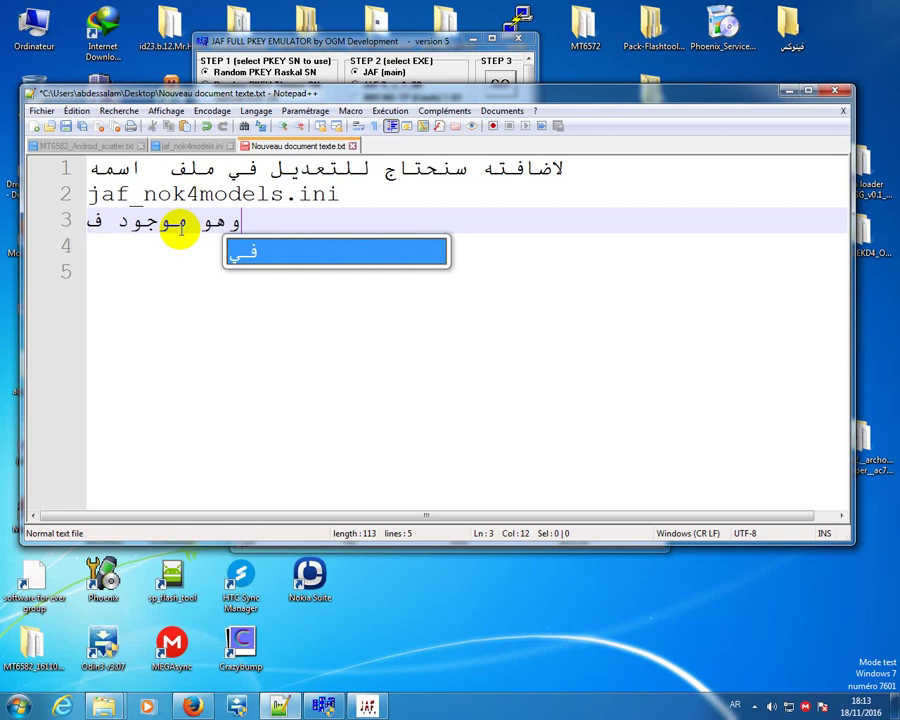
{"action": "type", "text": "ي"}
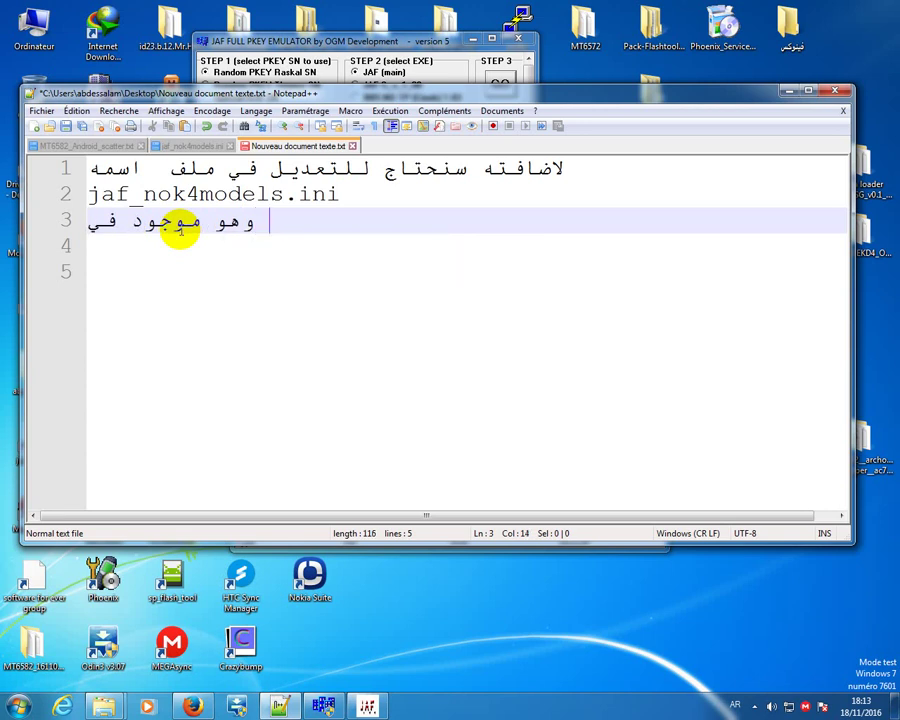
{"action": "type", "text": " مسار"}
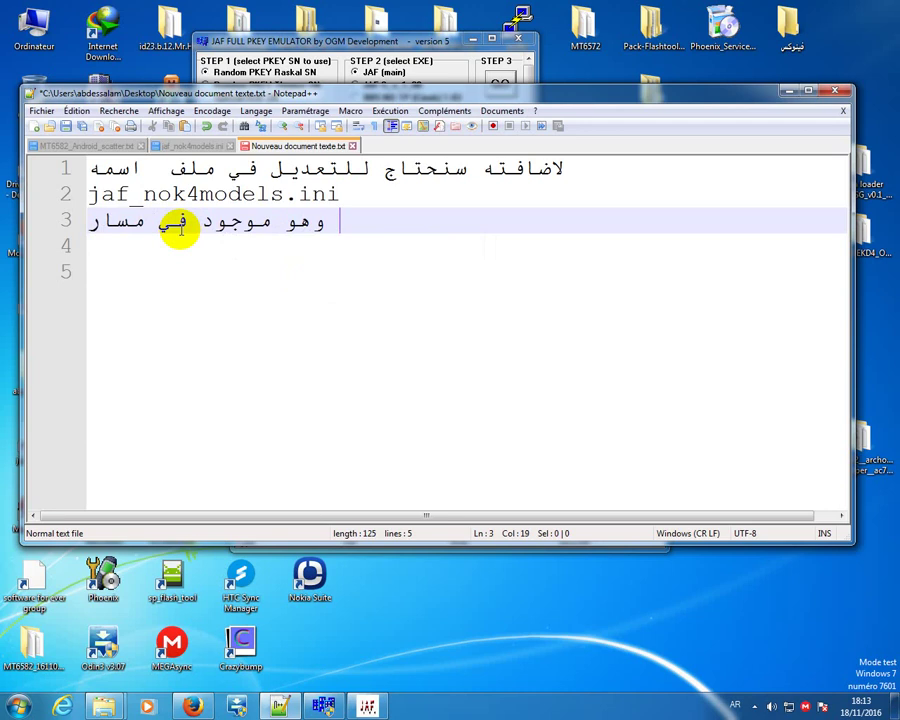
{"action": "type", "text": " ال"}
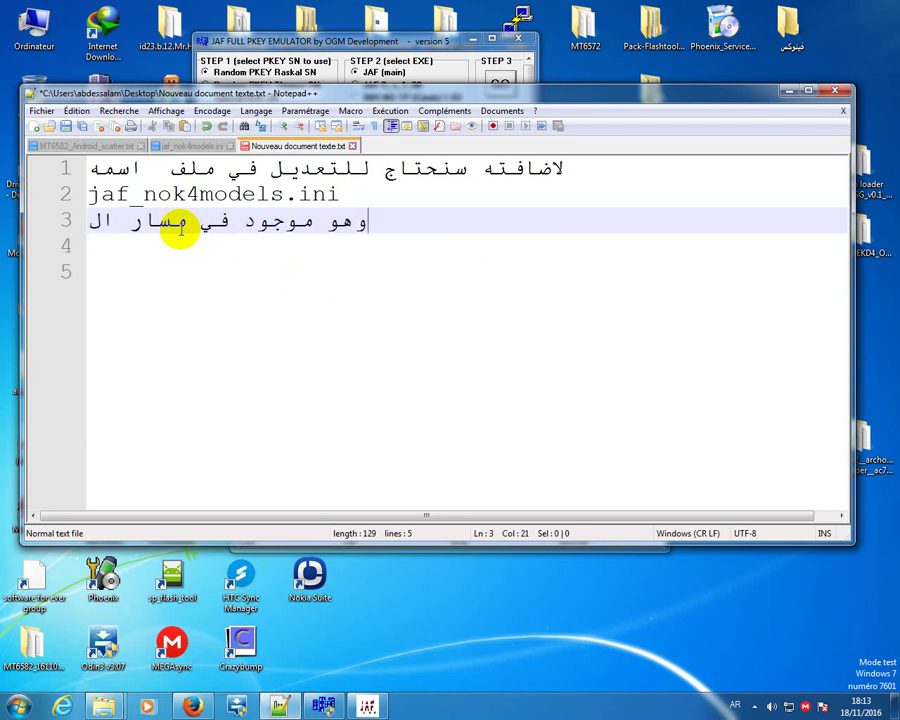
{"action": "type", "text": "برن"}
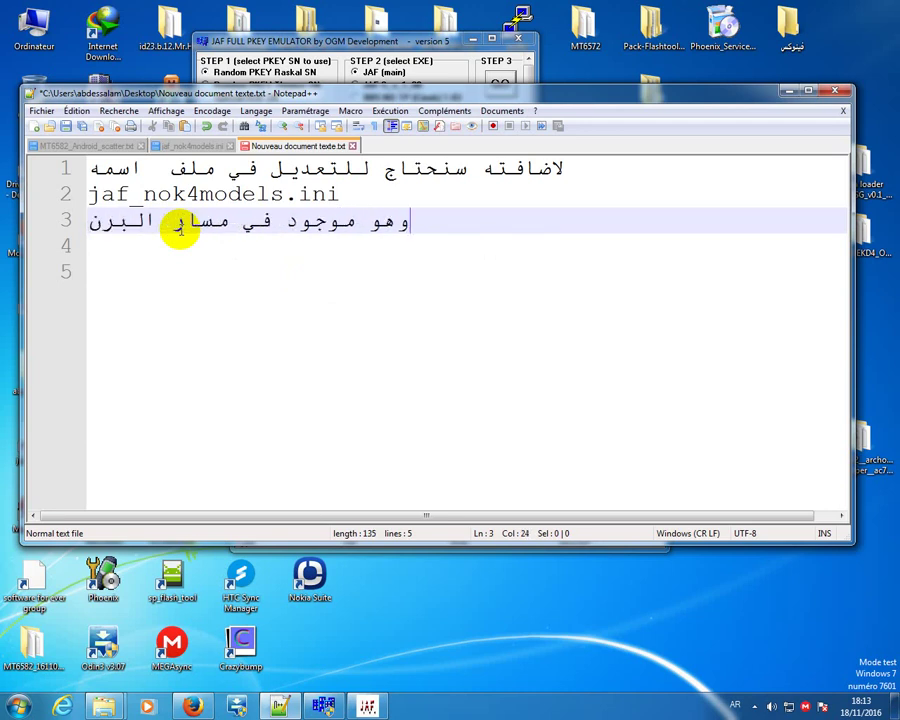
{"action": "type", "text": "امج"}
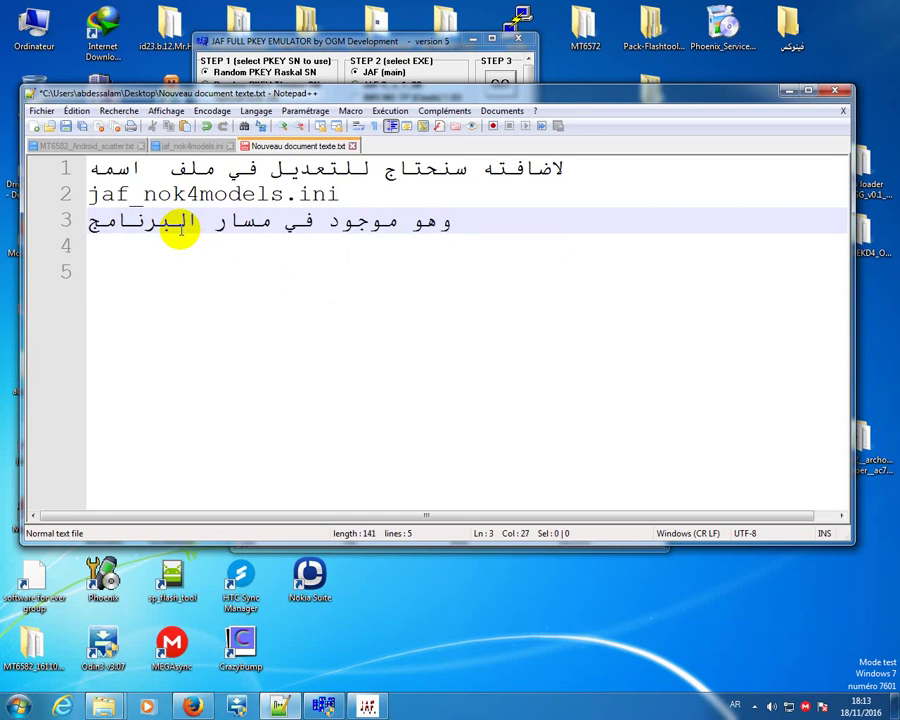
Step: Minimize the notes and emulator windows, then cancel the phone model selection and close JAF
{"action": "left_click", "coordinate": [785, 93]}
{"action": "left_click", "coordinate": [467, 38]}
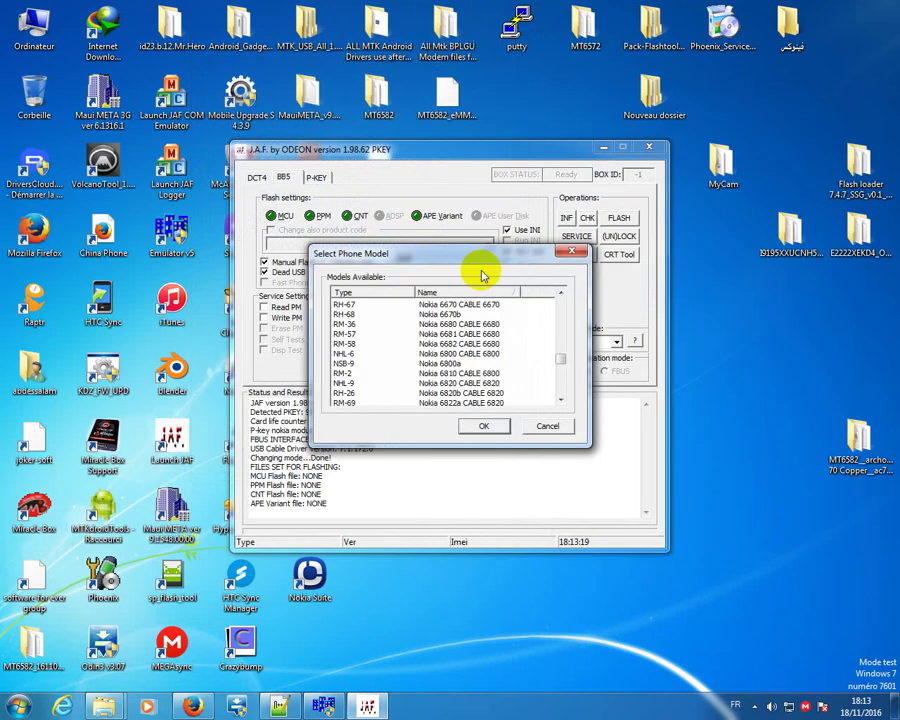
{"action": "left_click", "coordinate": [547, 427]}
{"action": "left_click", "coordinate": [648, 147]}
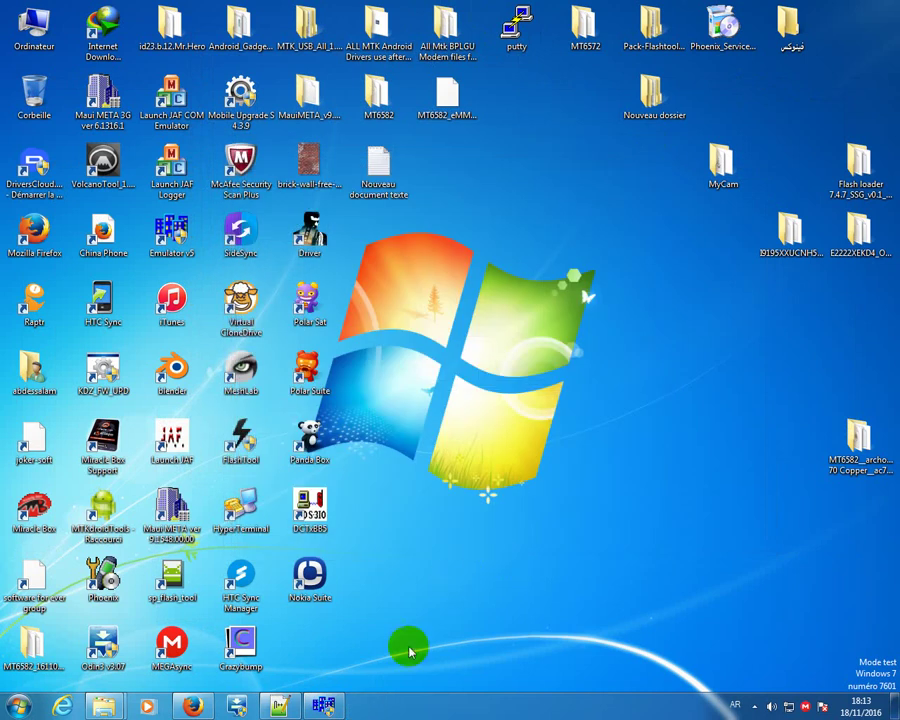
Step: Close the JAF PKEY emulator and refresh the desktop
{"action": "left_click", "coordinate": [322, 706]}
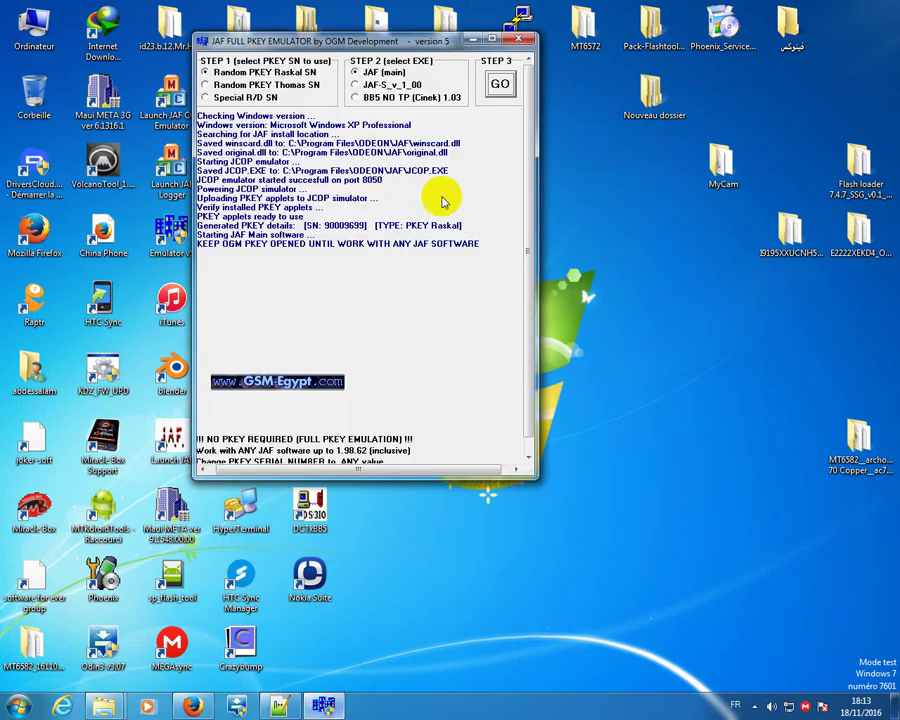
{"action": "left_click", "coordinate": [518, 40]}
{"action": "right_click", "coordinate": [471, 258]}
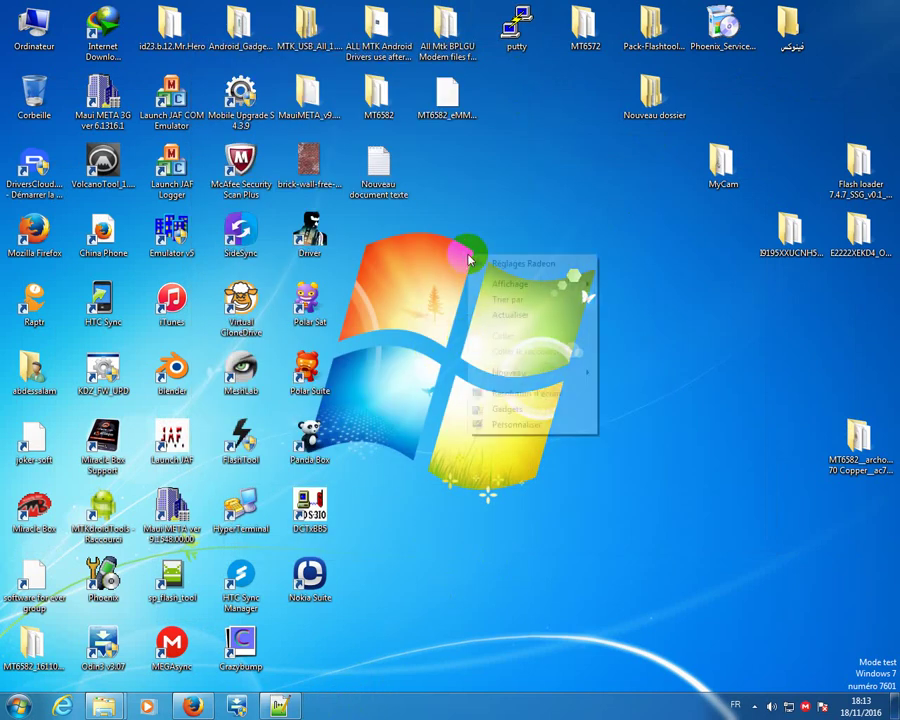
{"action": "left_click", "coordinate": [491, 318]}
{"action": "double_click", "coordinate": [30, 42]}
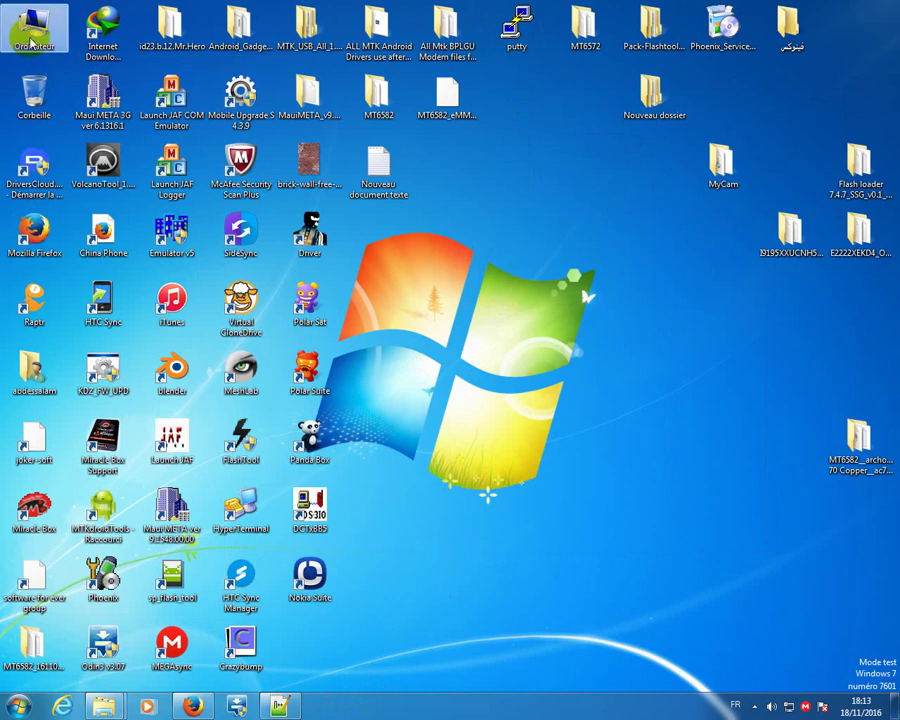
{"action": "left_click", "coordinate": [490, 168]}
{"action": "double_click", "coordinate": [490, 168]}
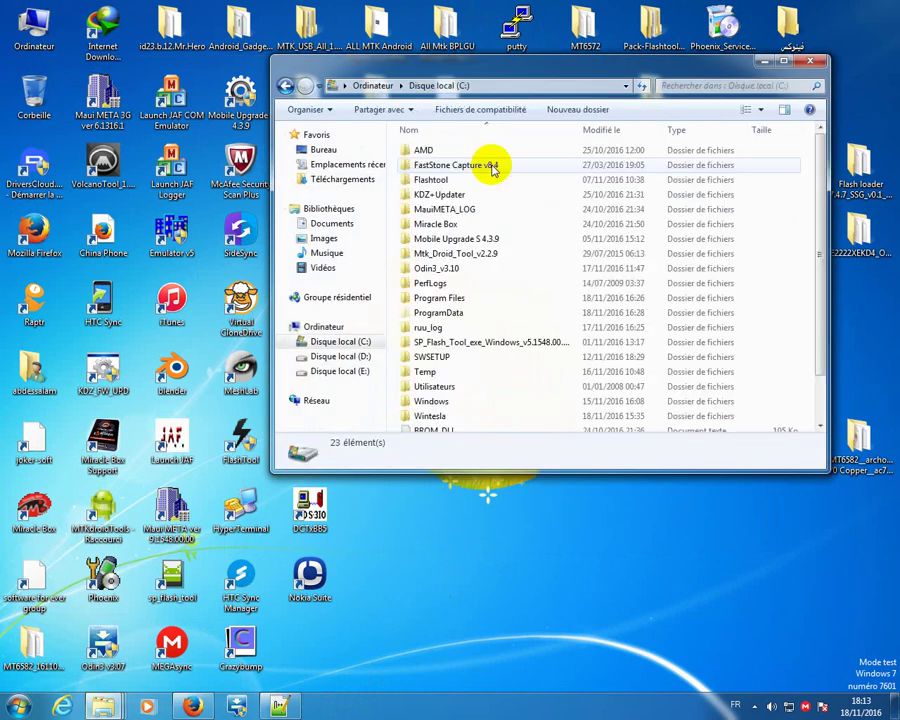
{"action": "double_click", "coordinate": [446, 298]}
{"action": "scroll", "coordinate": [443, 303], "scroll_direction": "down", "scroll_amount": 1}
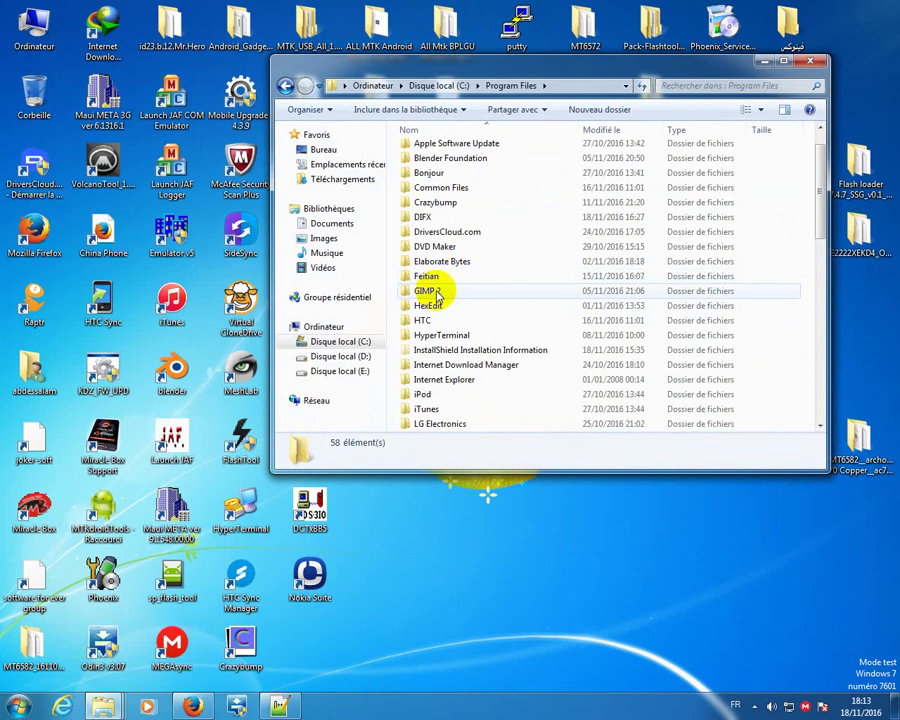
{"action": "scroll", "coordinate": [437, 340], "scroll_direction": "up", "scroll_amount": 1}
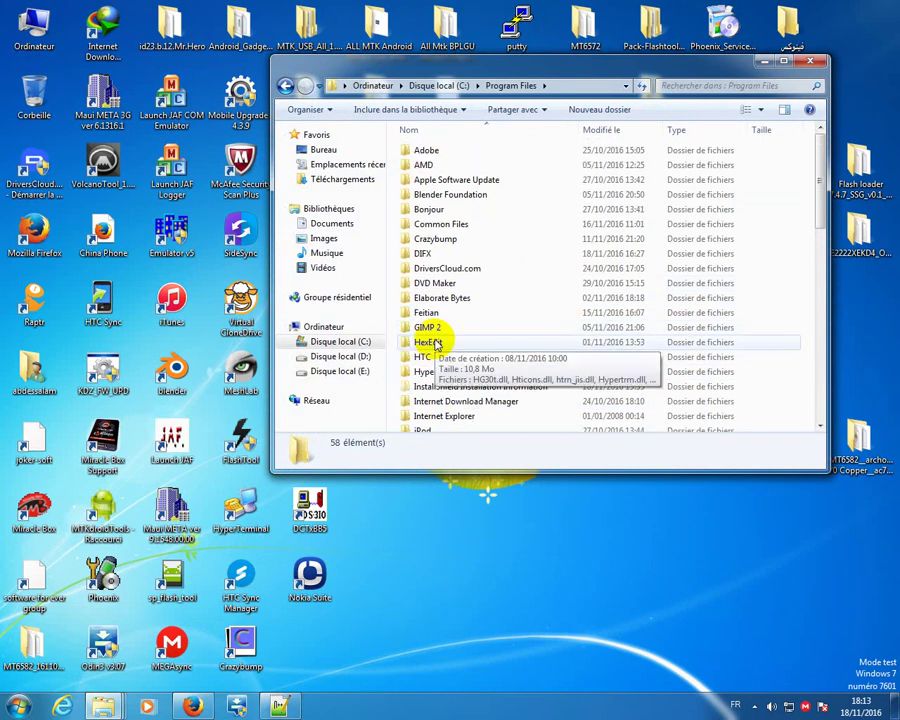
{"action": "left_click", "coordinate": [810, 61]}
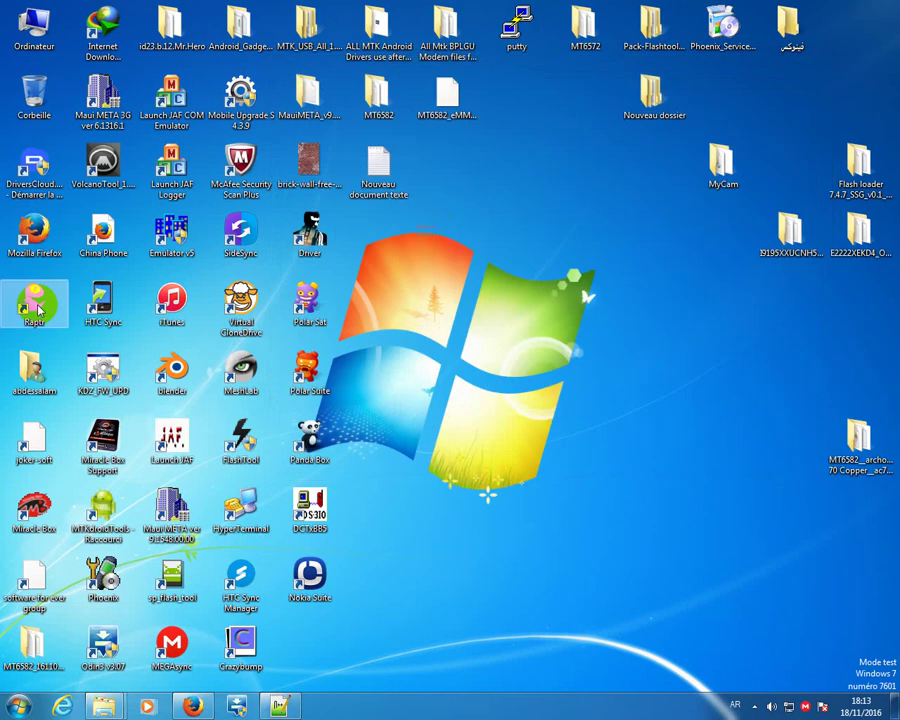
Step: Open the file location of the Emulator v5 shortcut and move the folder window higher on the desktop
{"action": "right_click", "coordinate": [160, 238]}
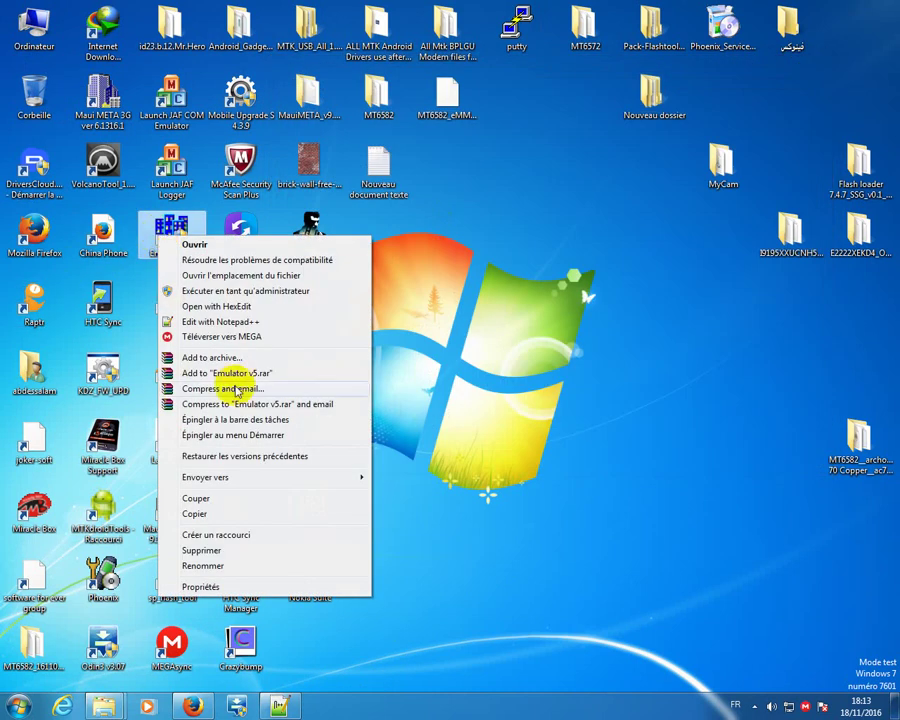
{"action": "left_click", "coordinate": [172, 276]}
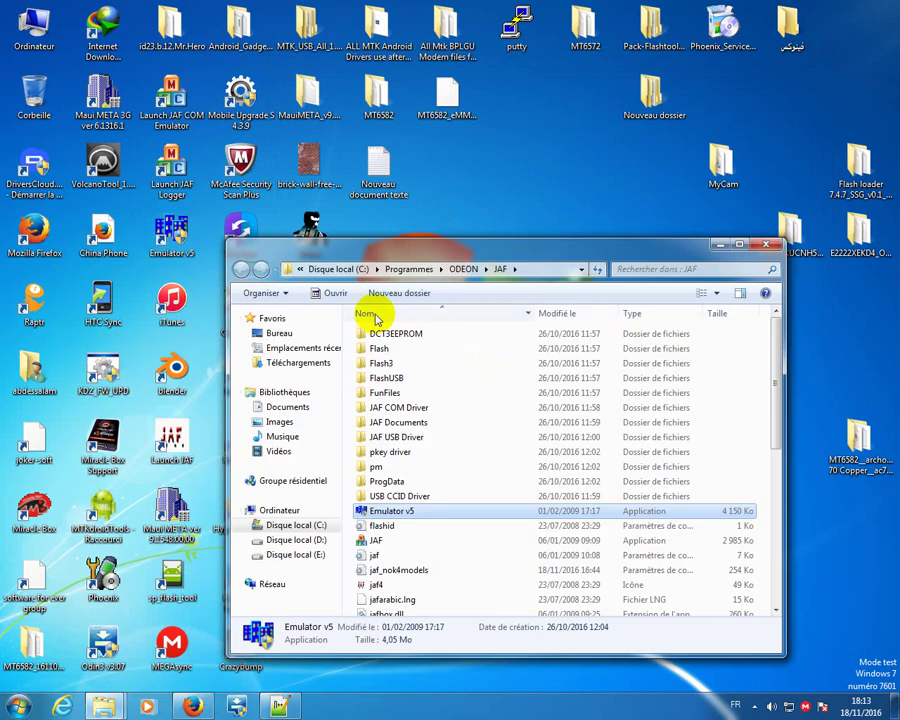
{"action": "left_click_drag", "start_coordinate": [431, 261], "coordinate": [462, 158]}
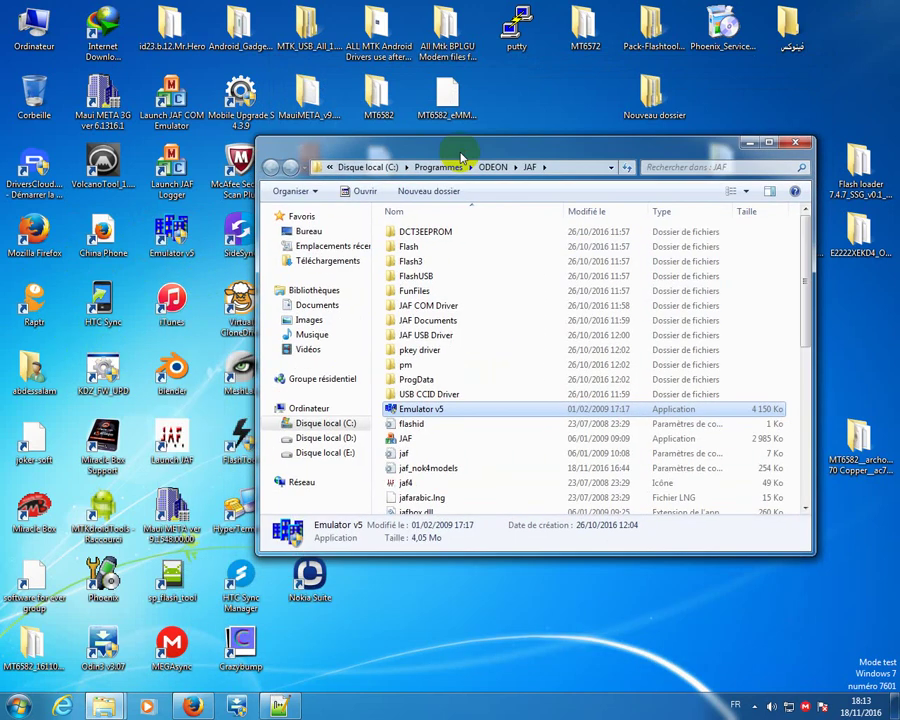
Step: Go back to Ordinateur and browse from the C: drive through Program Files and ODEON to the JAF folder
{"action": "left_click", "coordinate": [370, 168]}
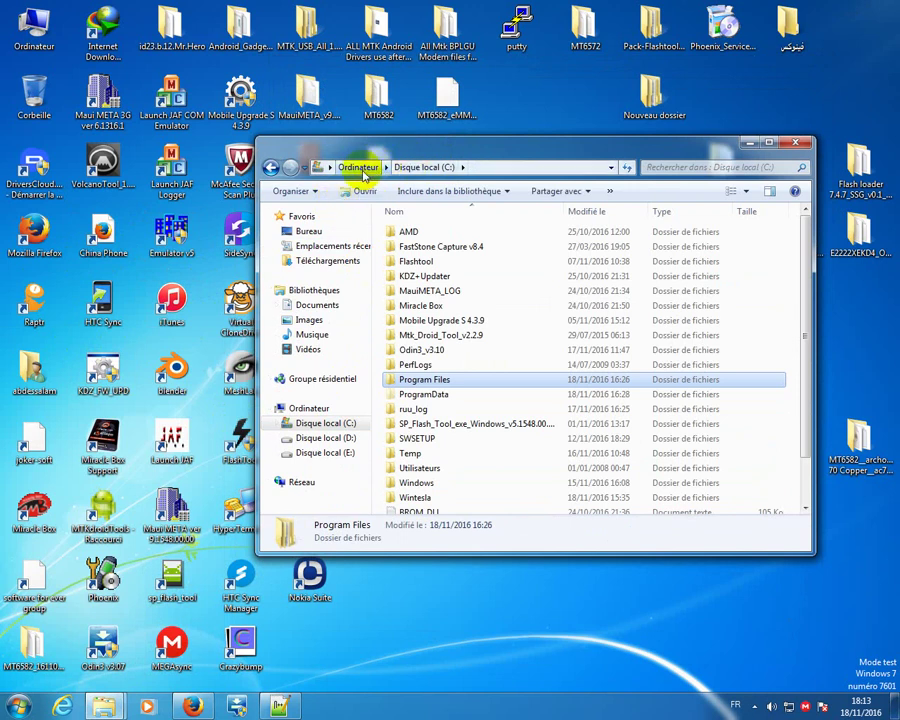
{"action": "left_click", "coordinate": [361, 170]}
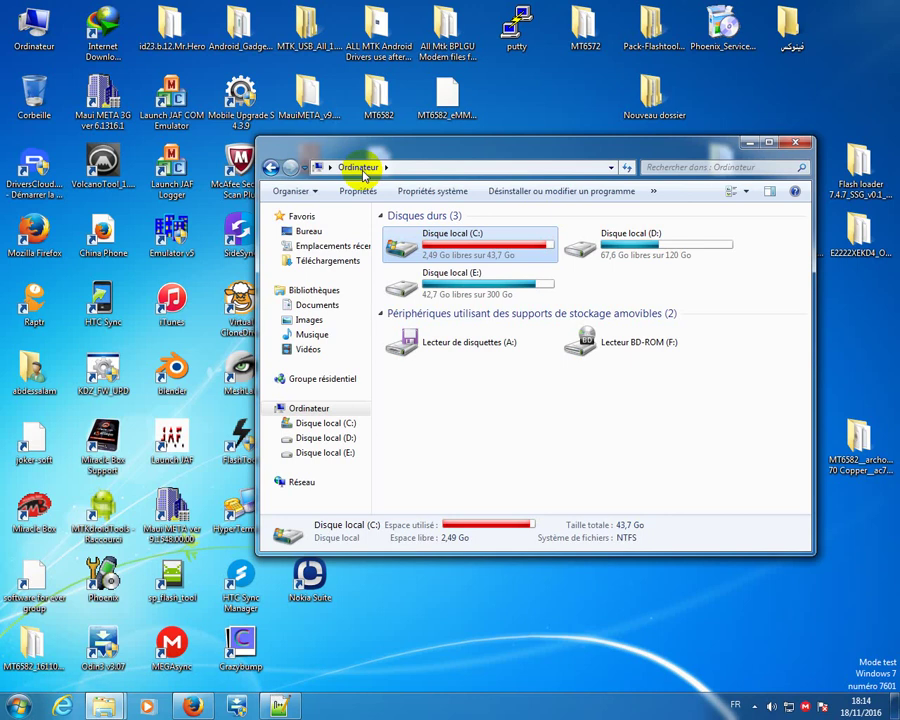
{"action": "double_click", "coordinate": [476, 240]}
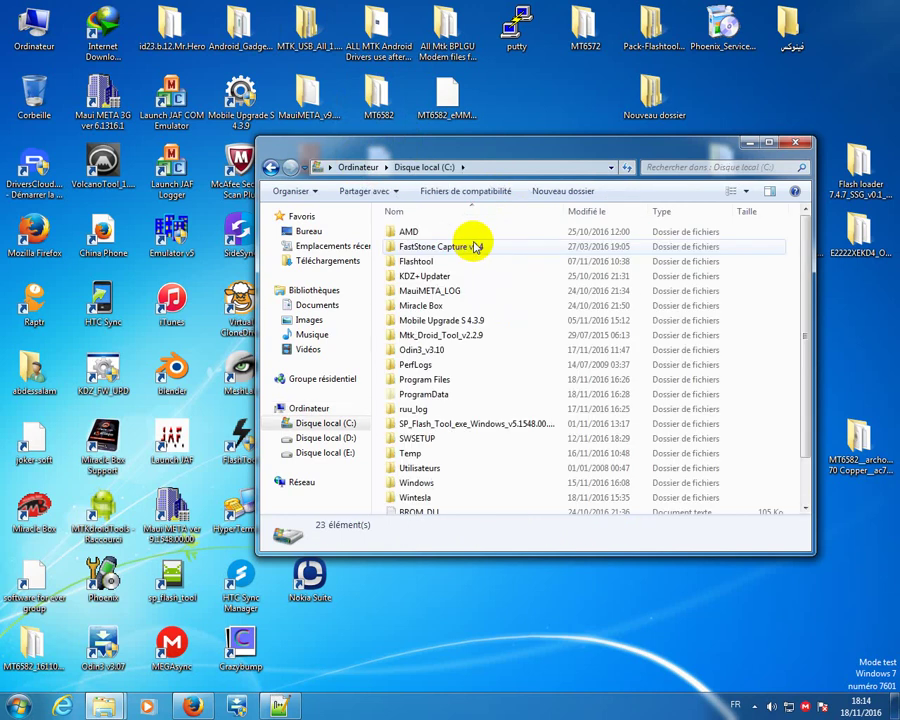
{"action": "scroll", "coordinate": [410, 370], "scroll_direction": "down", "scroll_amount": 1}
{"action": "double_click", "coordinate": [422, 347]}
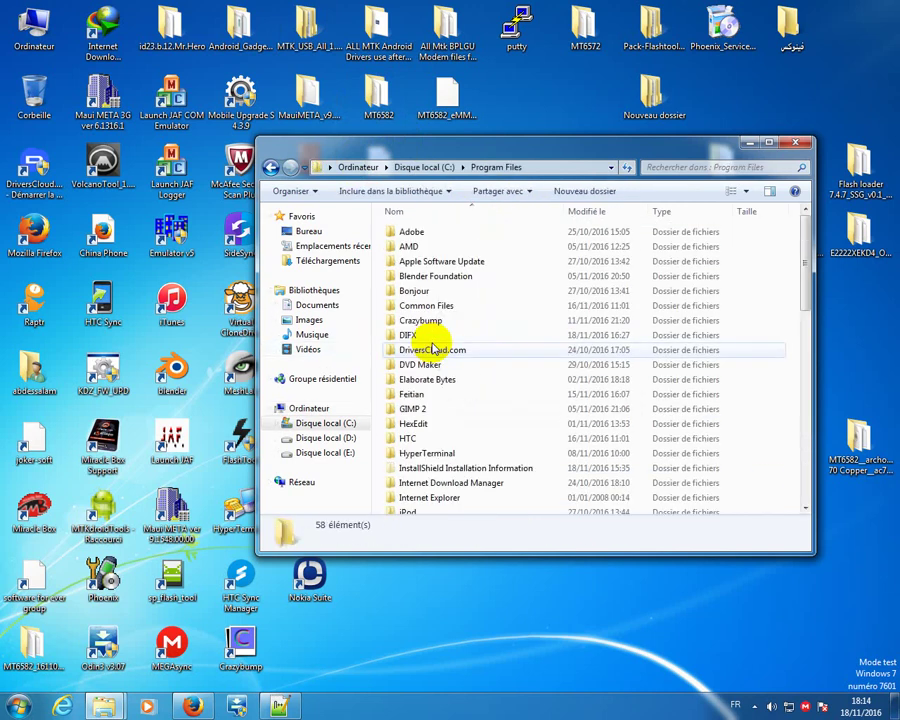
{"action": "scroll", "coordinate": [400, 395], "scroll_direction": "down", "scroll_amount": 3}
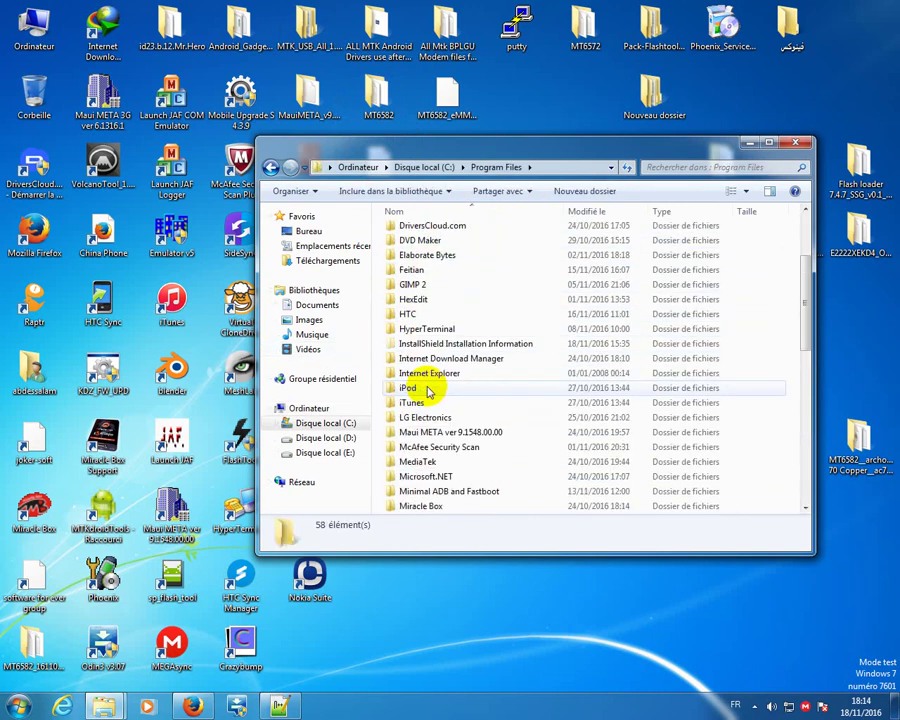
{"action": "scroll", "coordinate": [428, 390], "scroll_direction": "down", "scroll_amount": 3}
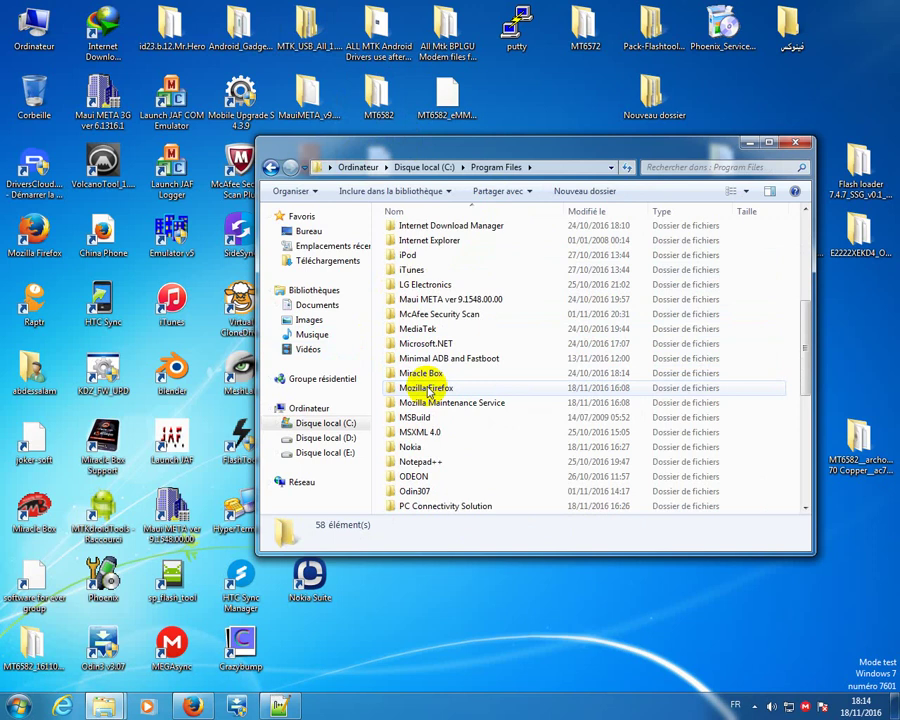
{"action": "scroll", "coordinate": [428, 391], "scroll_direction": "down", "scroll_amount": 2}
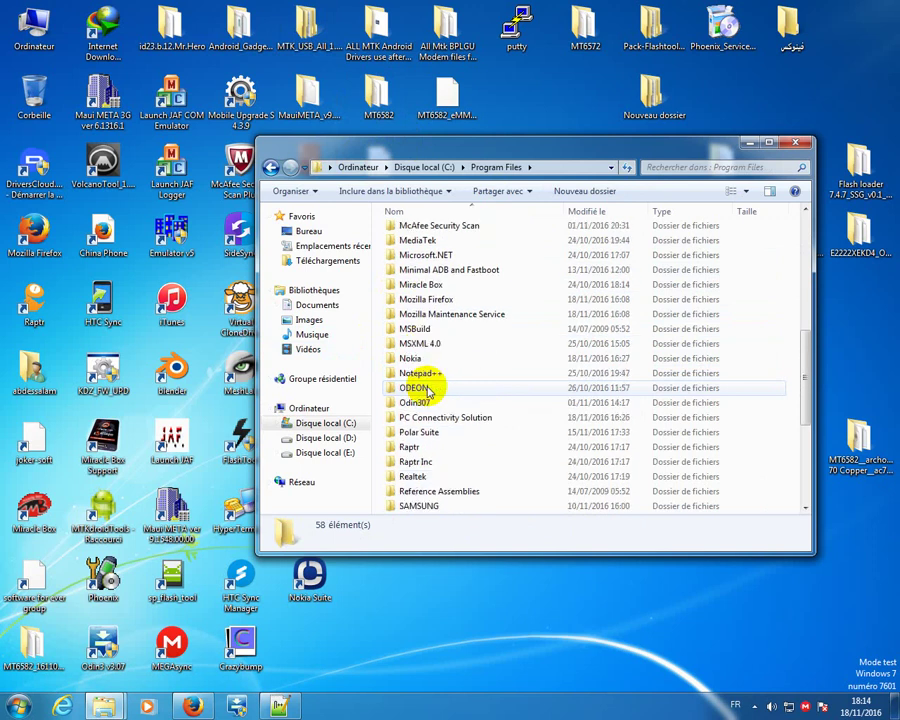
{"action": "scroll", "coordinate": [428, 390], "scroll_direction": "down", "scroll_amount": 2}
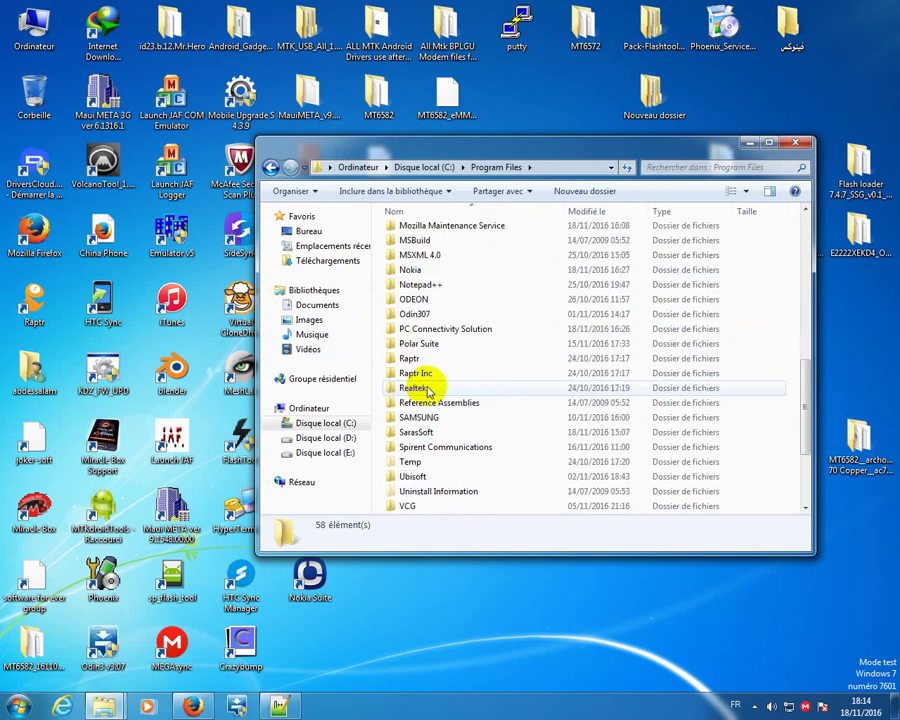
{"action": "double_click", "coordinate": [411, 300]}
{"action": "left_click", "coordinate": [402, 234]}
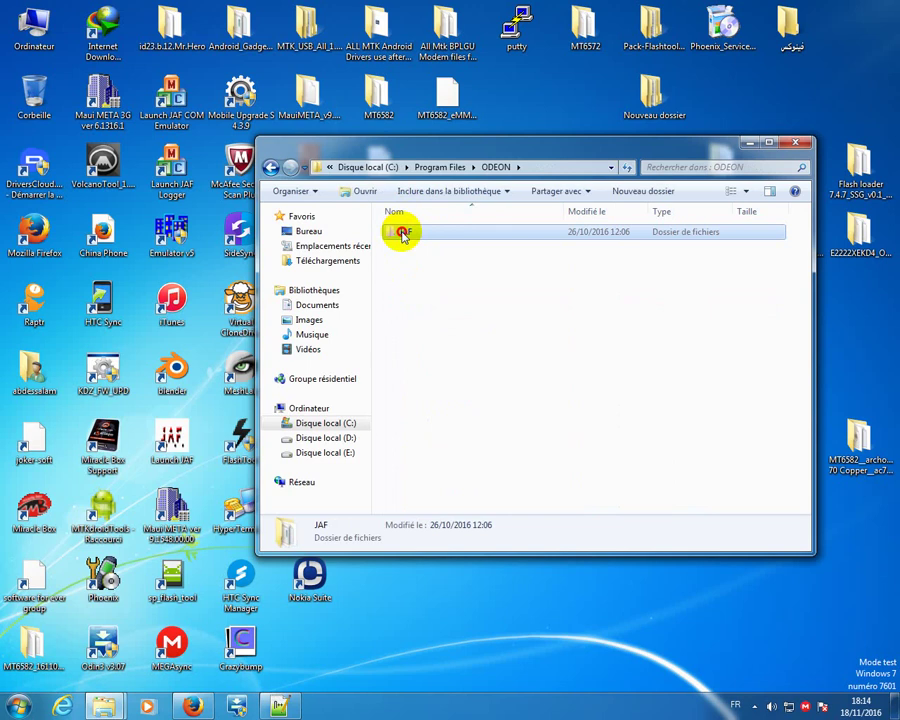
{"action": "double_click", "coordinate": [402, 234]}
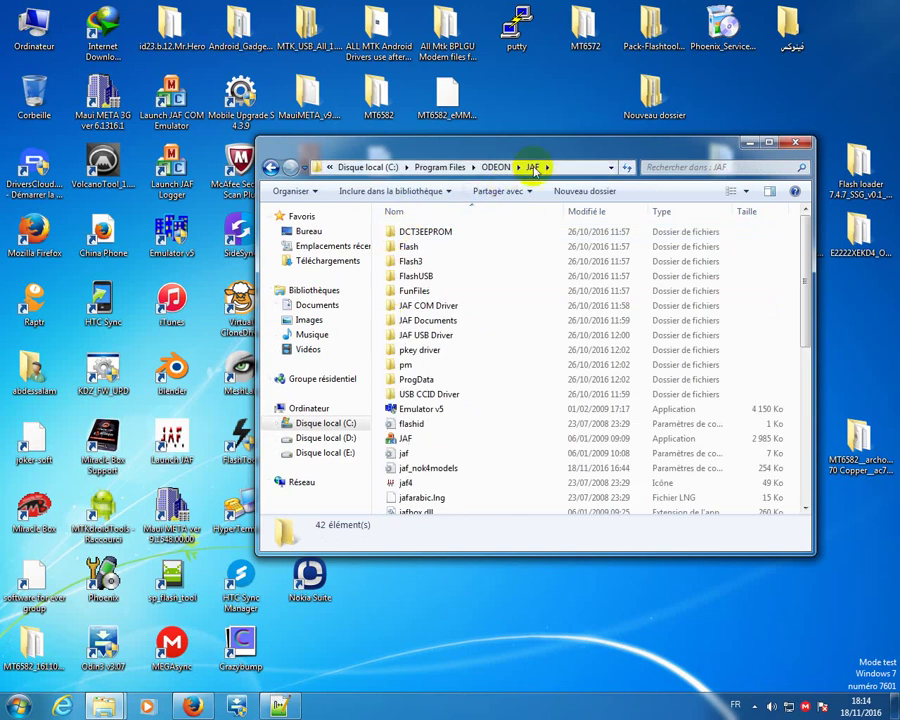
Step: Copy the JAF folder's full path, C:\Program Files\ODEON\JAF
{"action": "left_click", "coordinate": [574, 168]}
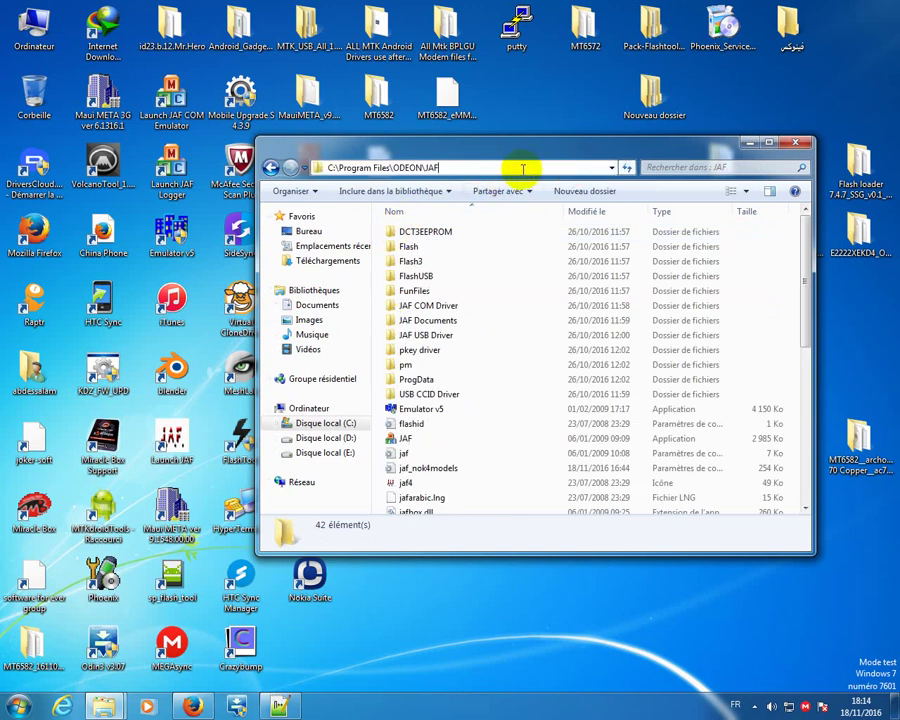
{"action": "left_click_drag", "start_coordinate": [454, 168], "coordinate": [340, 168]}
{"action": "right_click", "coordinate": [357, 170]}
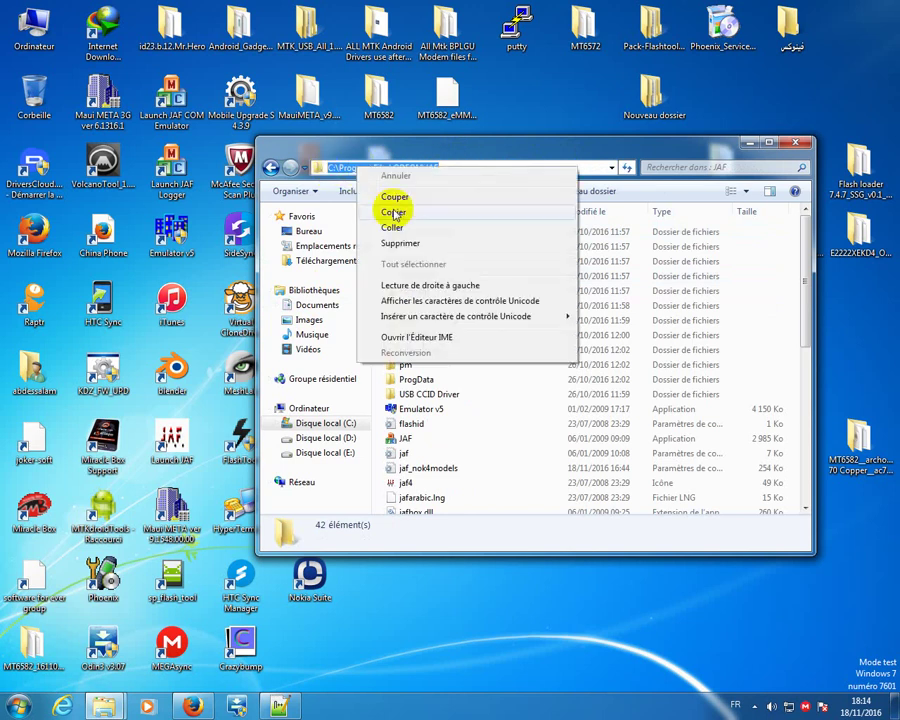
{"action": "left_click", "coordinate": [386, 208]}
{"action": "left_click", "coordinate": [464, 167]}
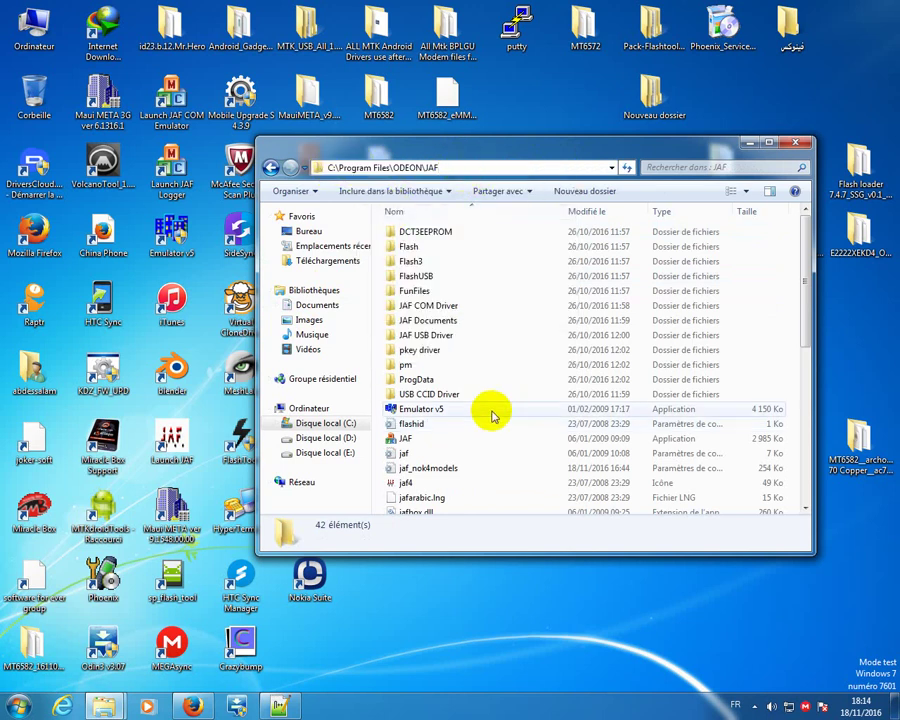
Step: Switch to the Nouveau document texte.txt notes in Notepad++
{"action": "left_click", "coordinate": [280, 707]}
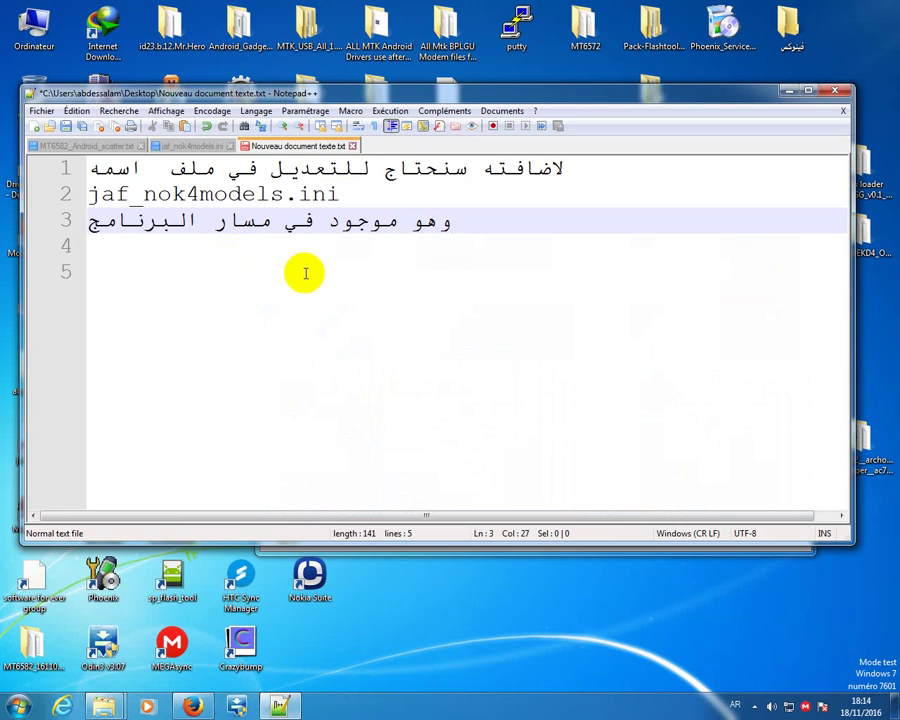
{"action": "key", "text": "Return"}
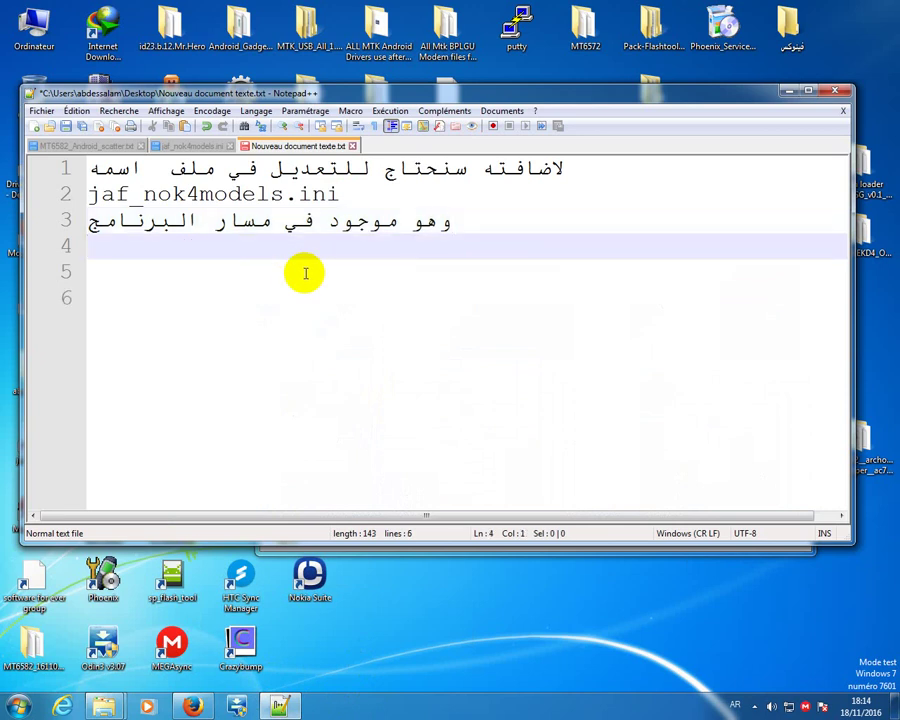
{"action": "type", "text": "ا"}
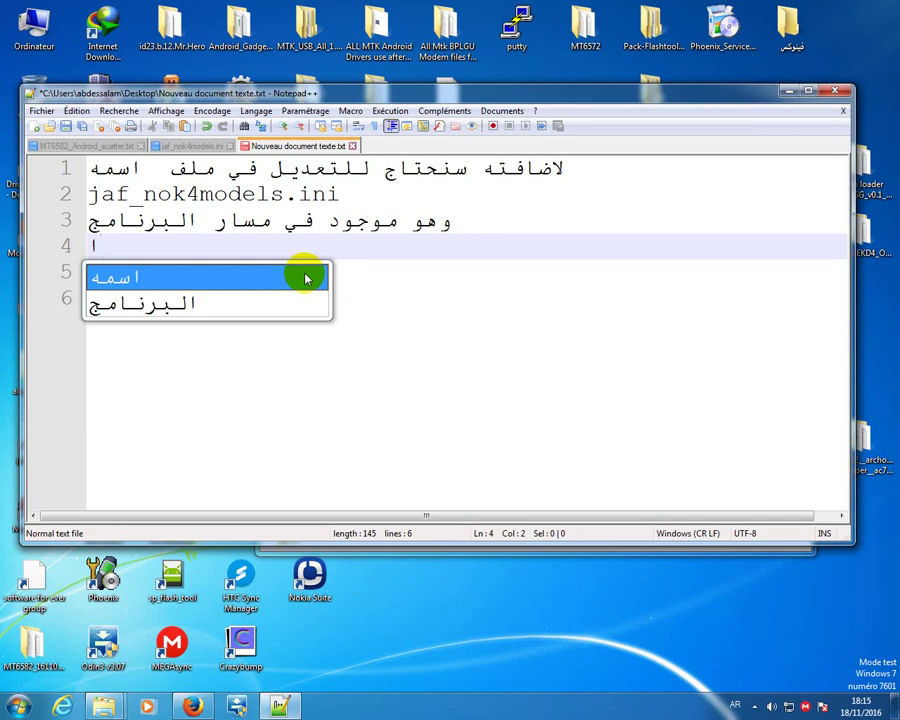
{"action": "type", "text": "نا"}
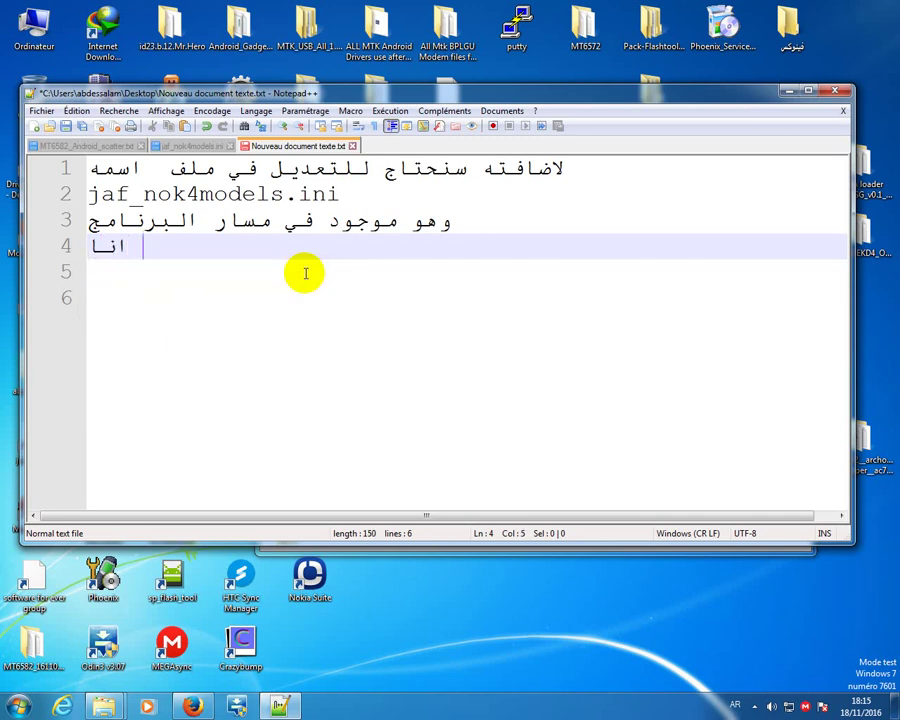
{"action": "key", "text": "BackSpace"}
{"action": "key", "text": "BackSpace"}
{"action": "key", "text": "BackSpace"}
{"action": "key", "text": "BackSpace"}
{"action": "key", "text": "BackSpace"}
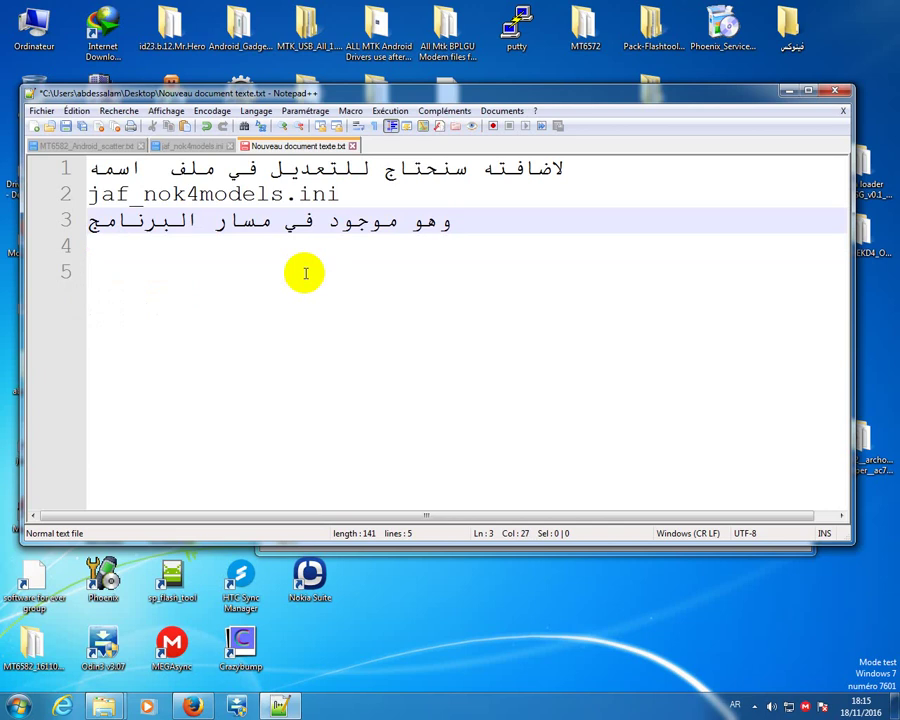
Step: Add the line "المسار الدي قمت بتسطيب البرنامج فيه هو" below the existing notes
{"action": "key", "text": "Return"}
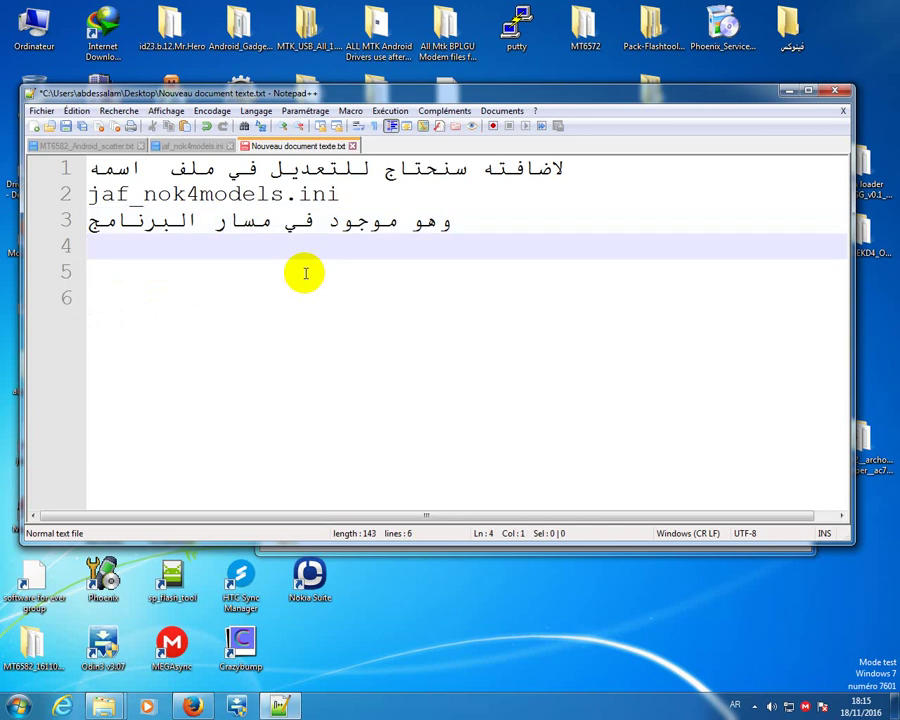
{"action": "type", "text": "المسار ال"}
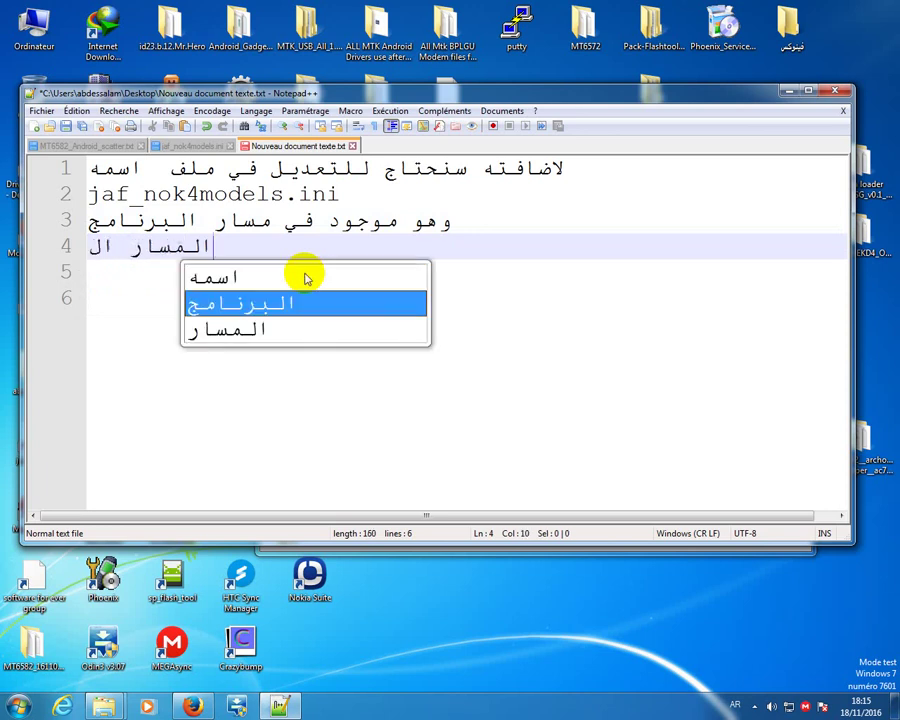
{"action": "type", "text": "د"}
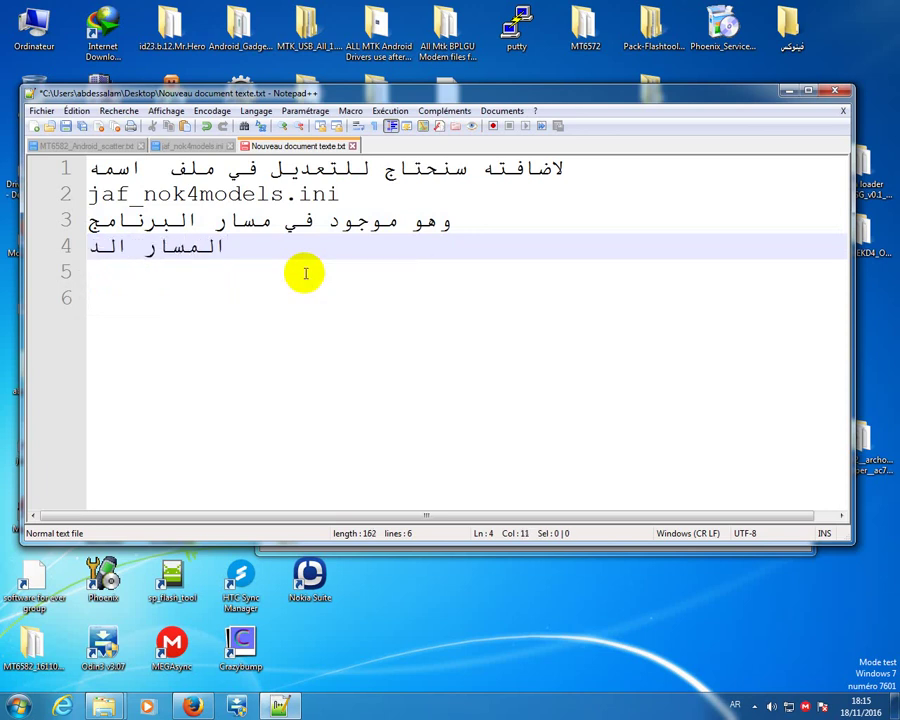
{"action": "type", "text": "ي قم"}
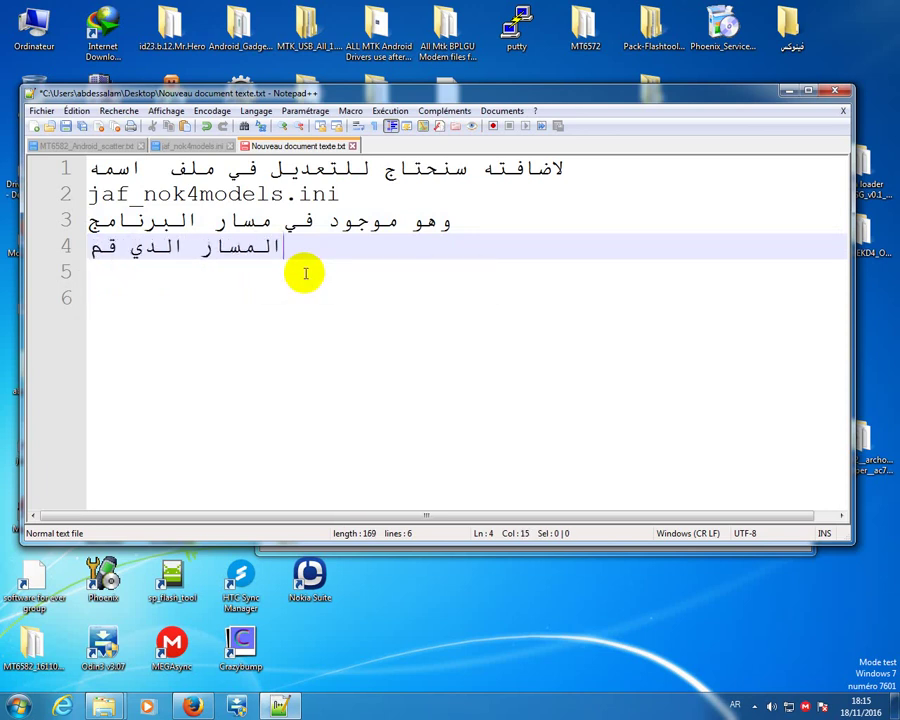
{"action": "type", "text": "ت ب"}
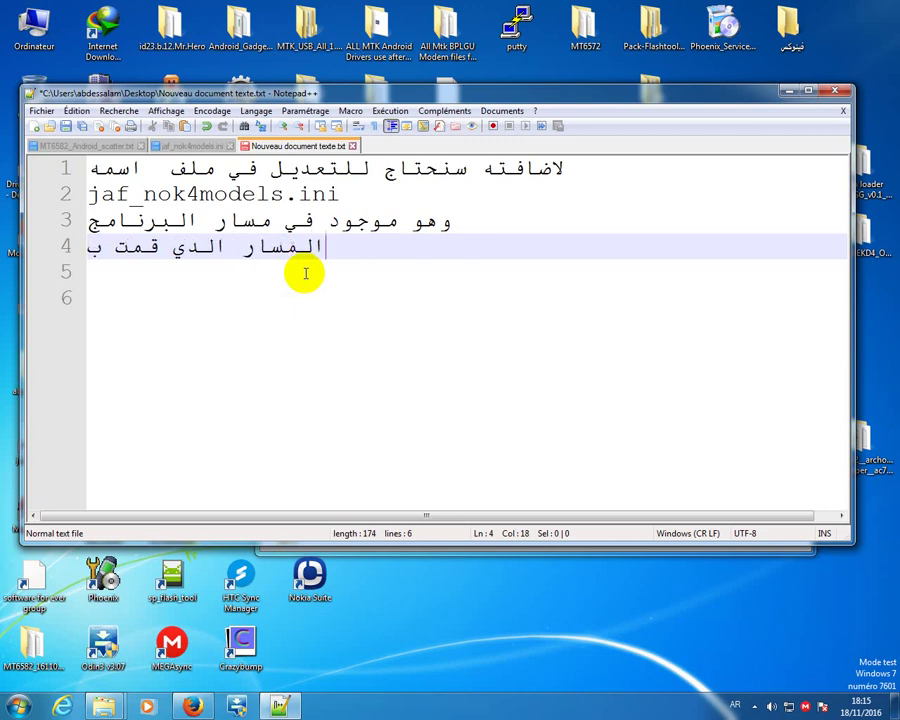
{"action": "type", "text": "تس"}
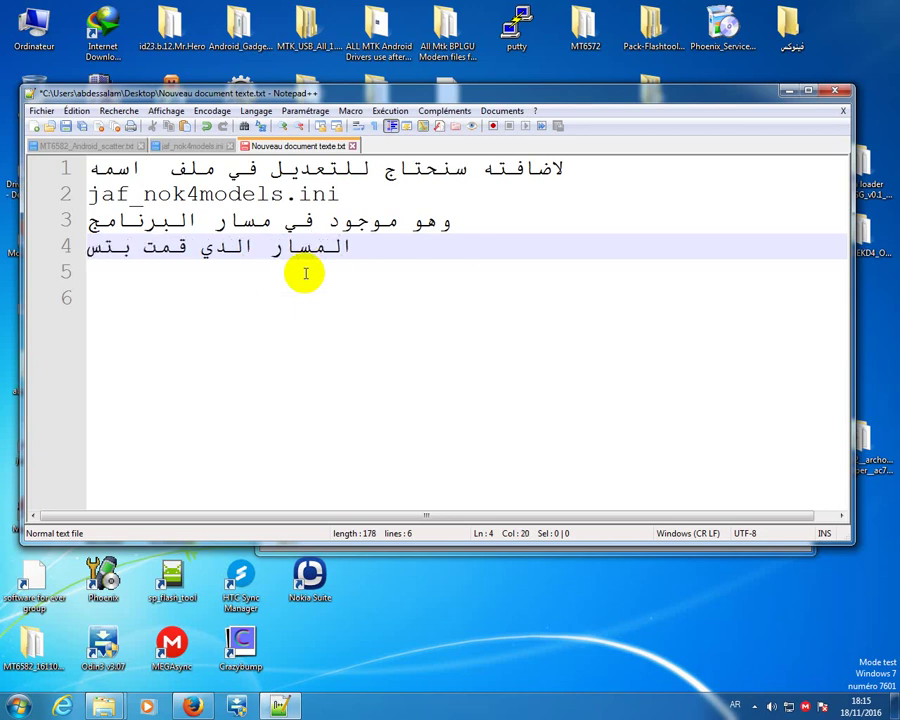
{"action": "type", "text": "طي"}
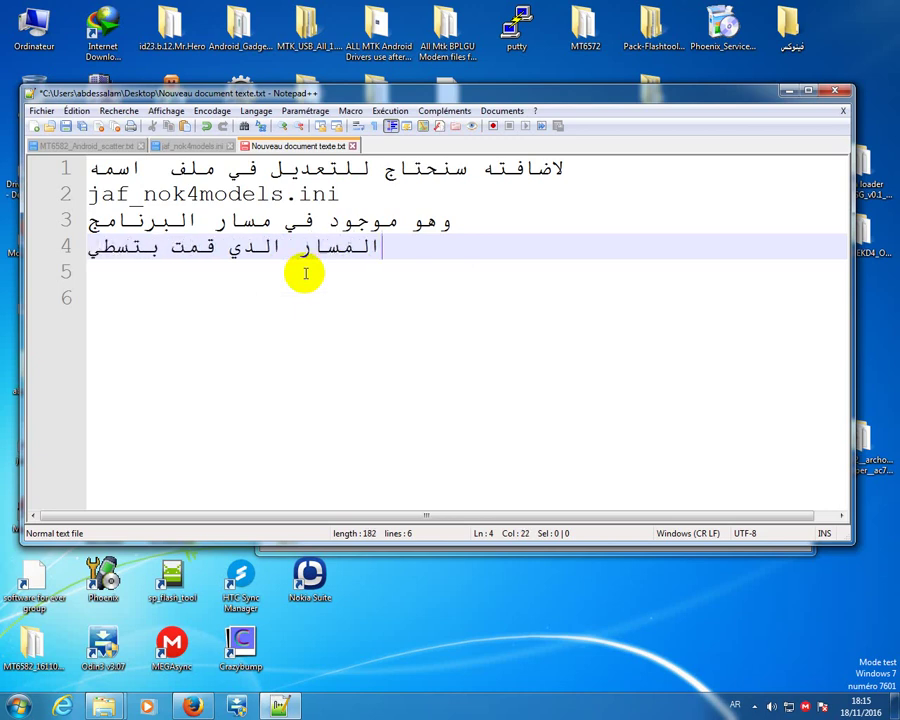
{"action": "type", "text": "ب الب"}
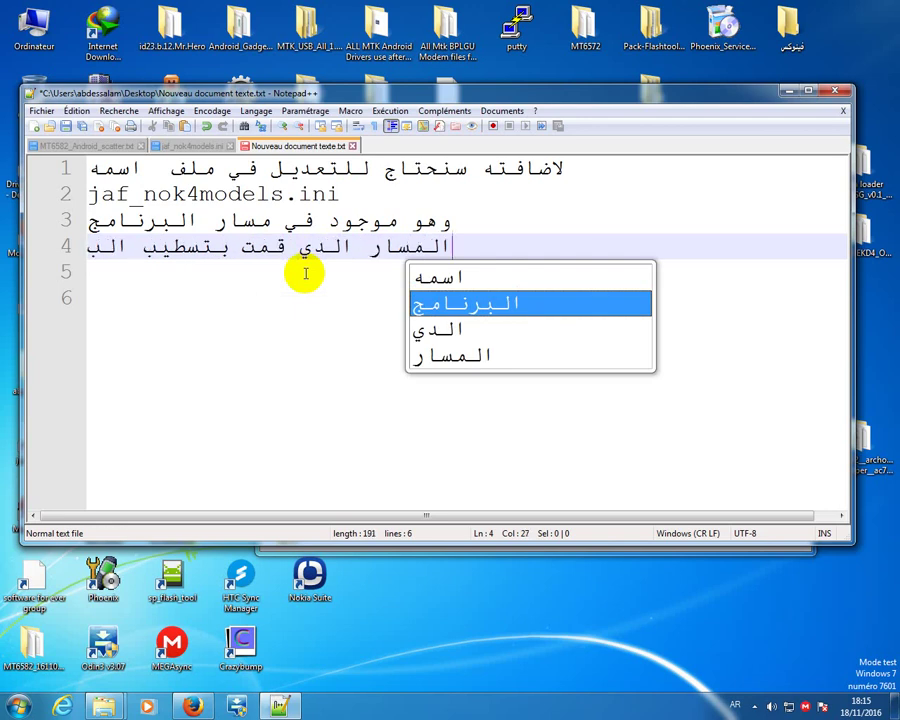
{"action": "type", "text": "رنام"}
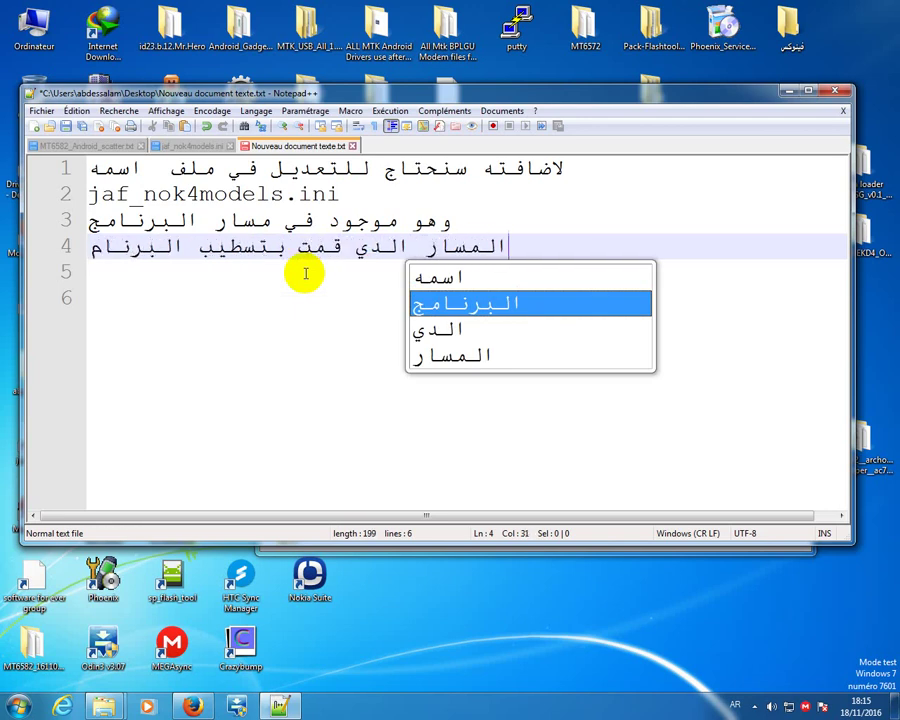
{"action": "type", "text": "ج ف"}
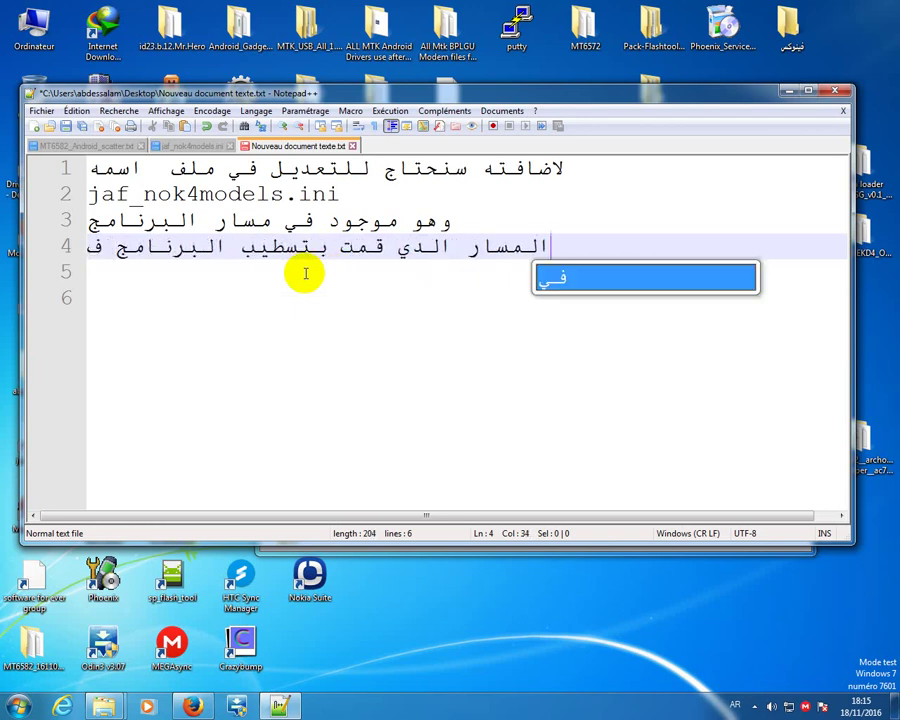
{"action": "type", "text": "ي"}
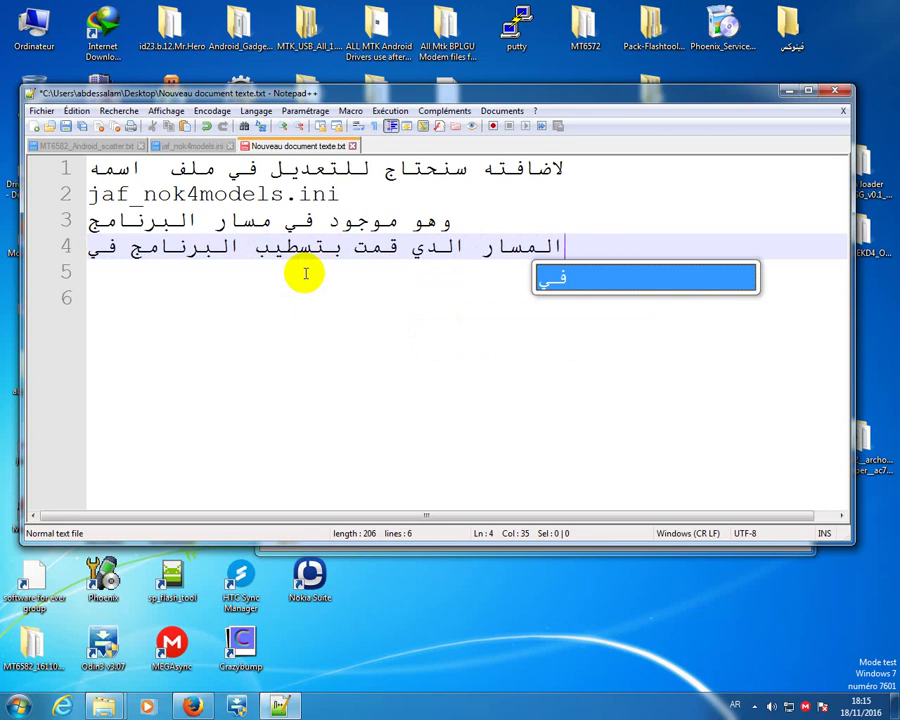
{"action": "type", "text": "ه"}
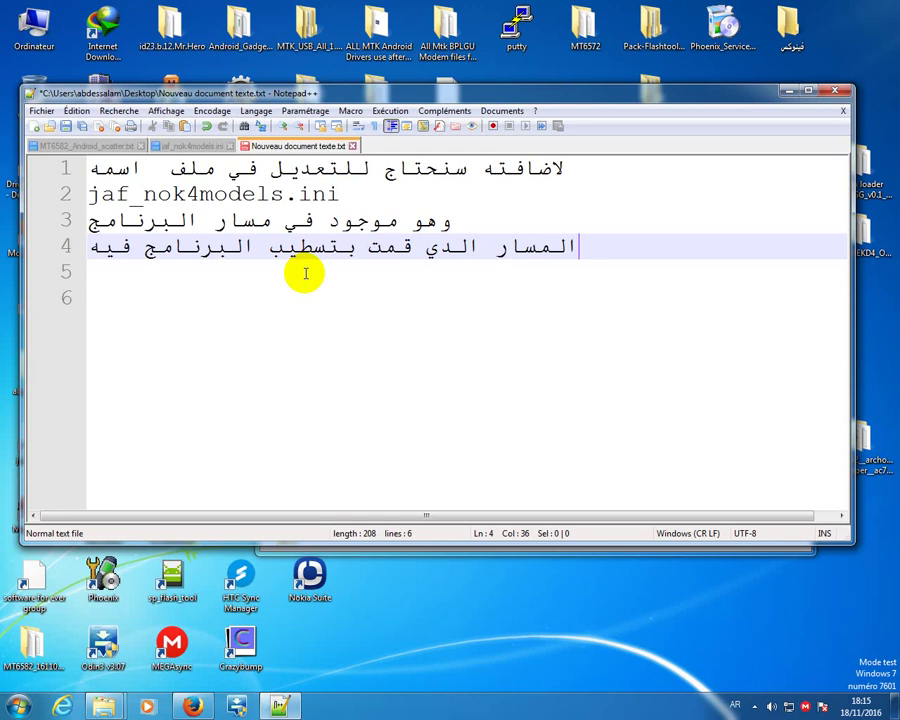
{"action": "type", "text": "هو"}
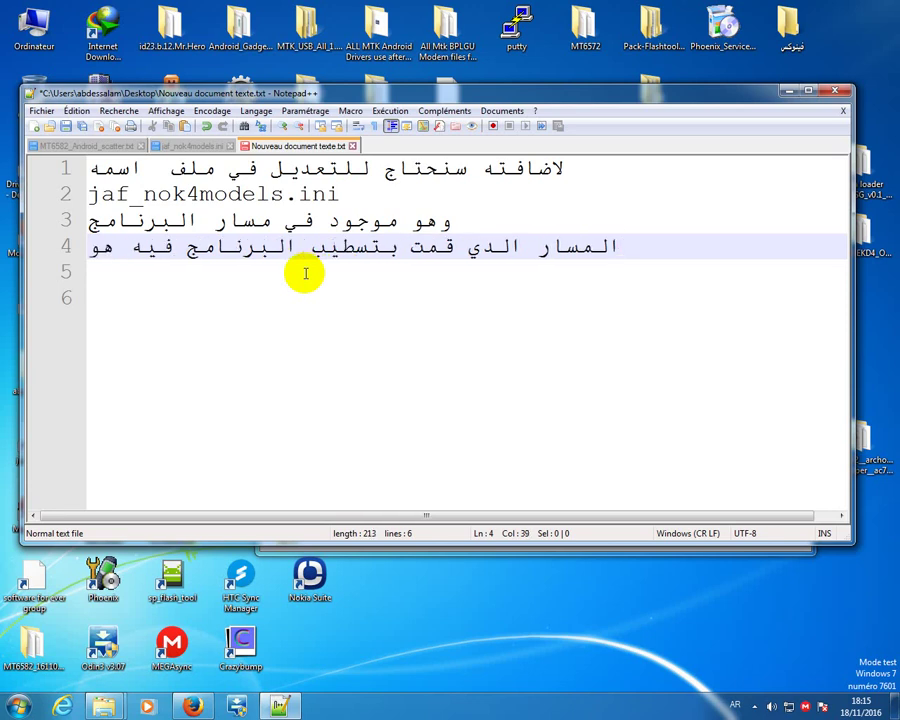
Step: Paste the copied path C:\Program Files\ODEON\JAF on a new line under the notes
{"action": "key", "text": "Return"}
{"action": "right_click", "coordinate": [303, 280]}
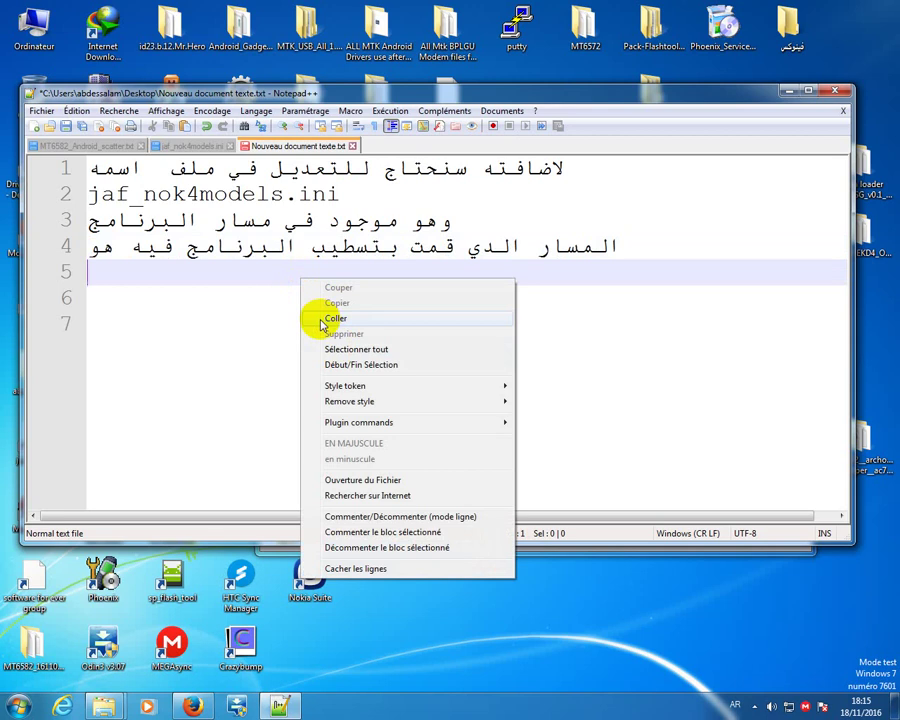
{"action": "left_click", "coordinate": [335, 318]}
{"action": "left_click_drag", "start_coordinate": [423, 272], "coordinate": [147, 275]}
{"action": "left_click", "coordinate": [268, 272]}
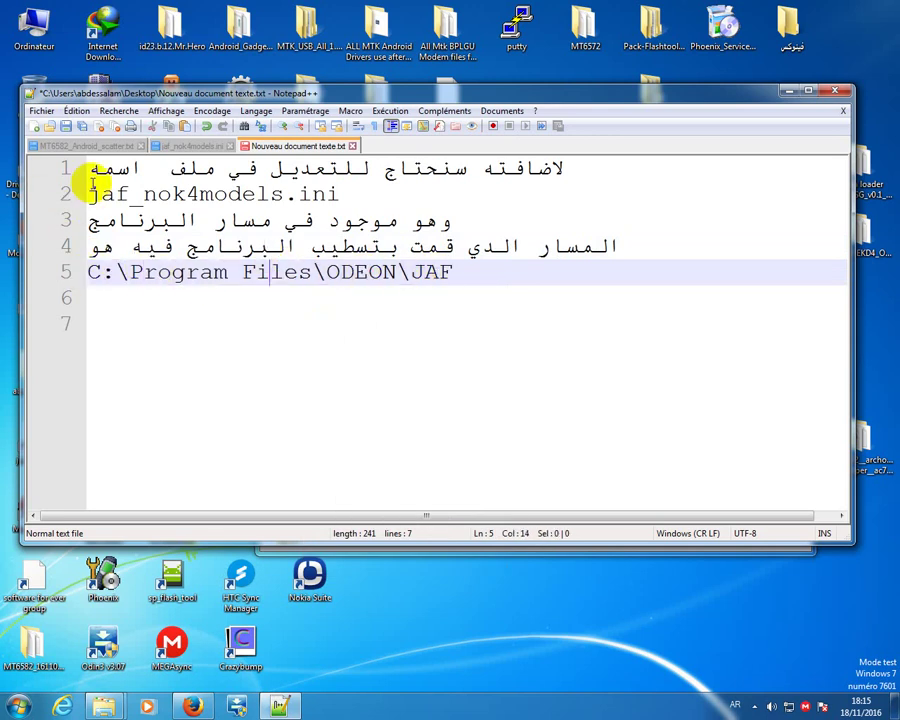
Step: Return to the JAF folder window and select the jaf_nok4models file
{"action": "left_click", "coordinate": [785, 90]}
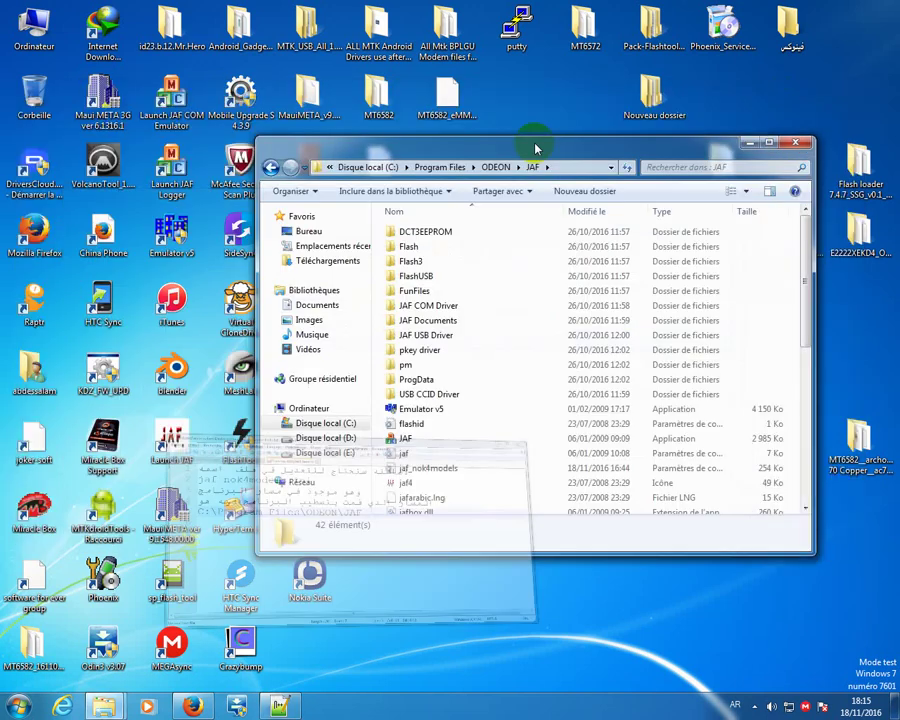
{"action": "key", "text": "alt+shift"}
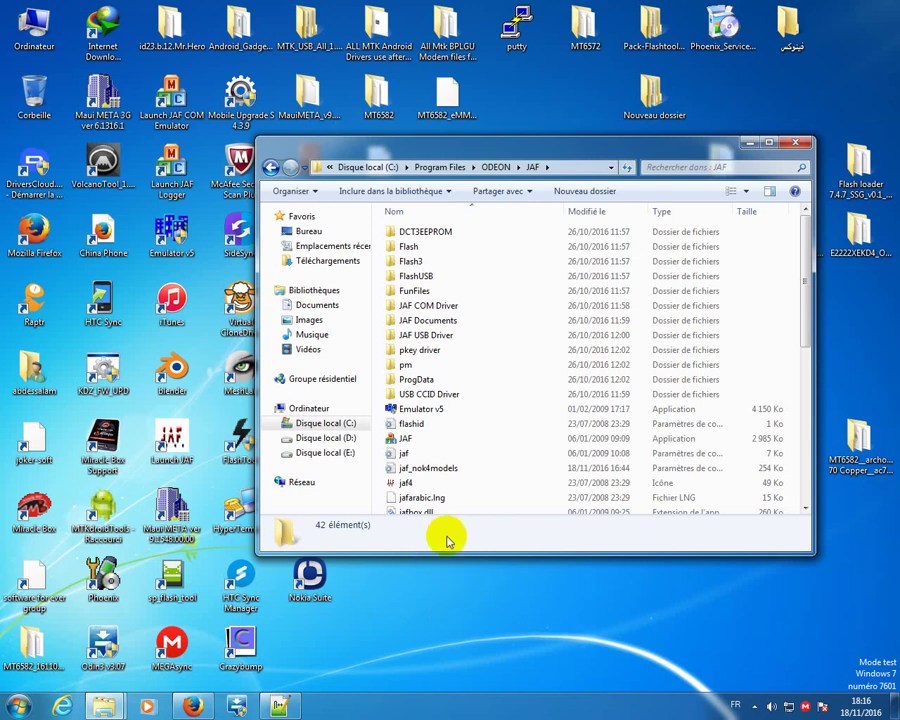
{"action": "left_click", "coordinate": [400, 468]}
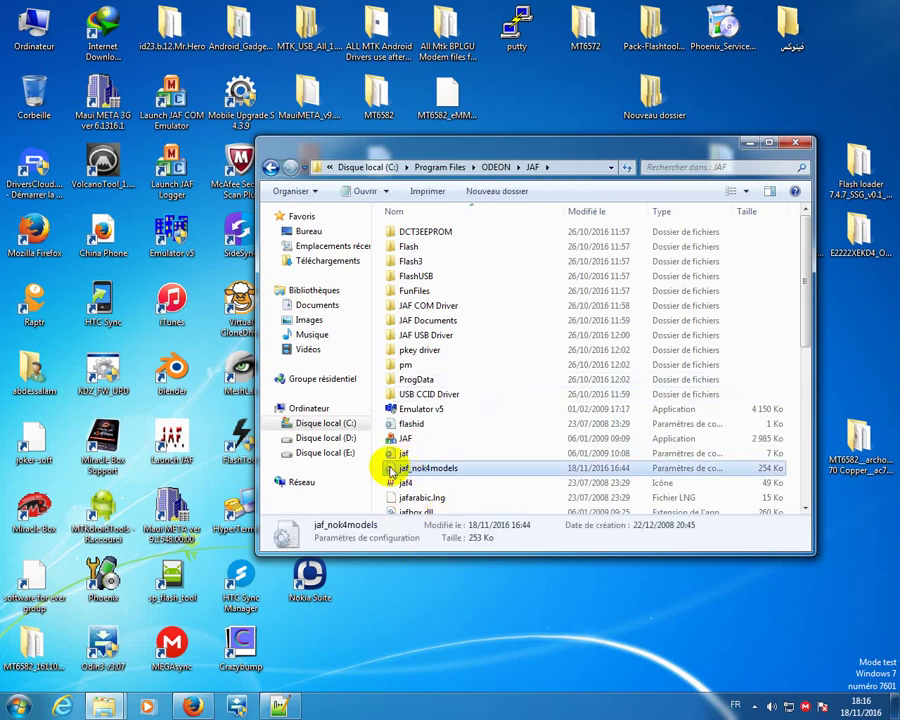
Step: Bring back the Notepad++ notes and clear all their text
{"action": "left_click", "coordinate": [279, 706]}
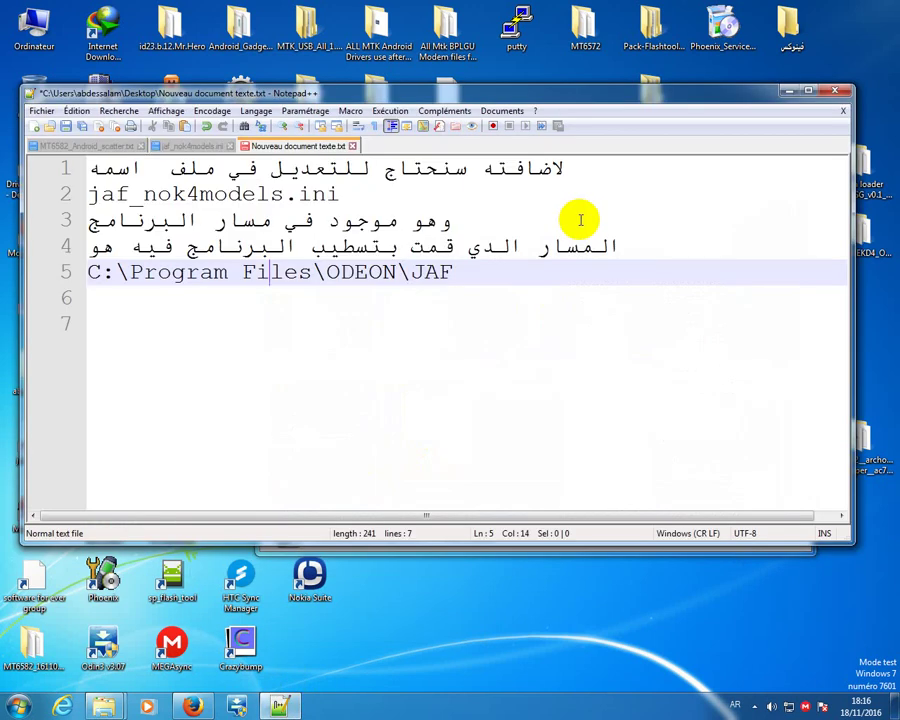
{"action": "left_click_drag", "start_coordinate": [90, 168], "coordinate": [600, 320]}
{"action": "type", "text": "ل"}
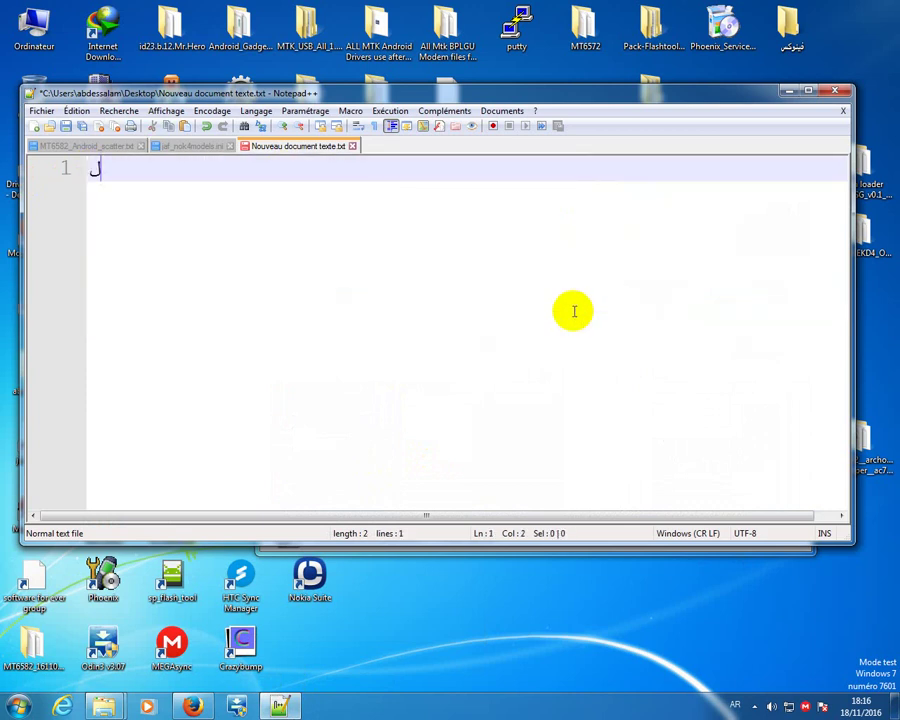
{"action": "key", "text": "BackSpace"}
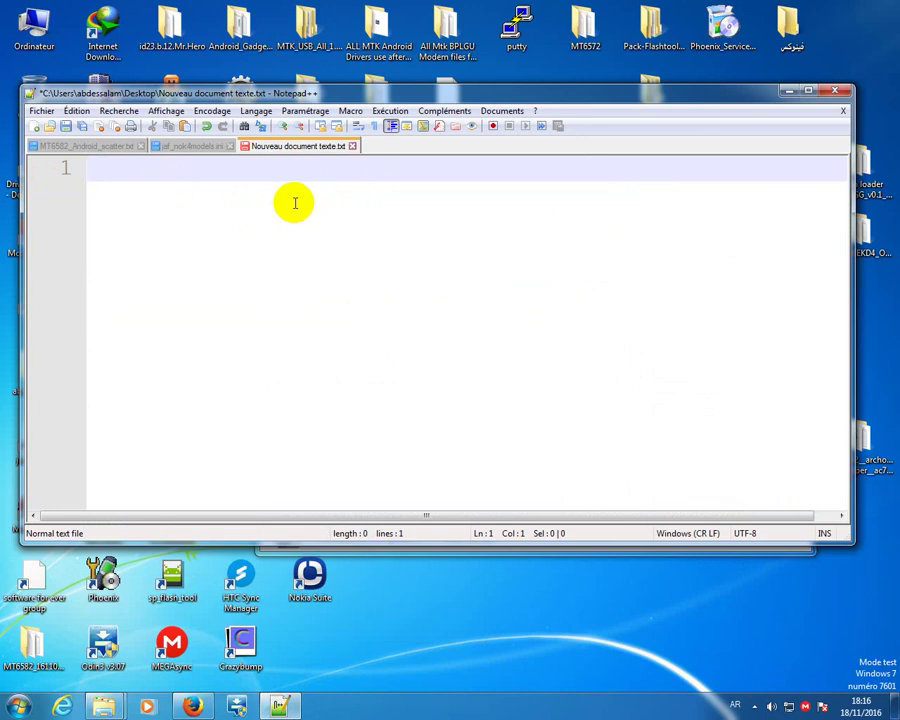
Step: Write the line "للتعديل على الملف قم بفتحه ببرنامج" in the empty notes document
{"action": "type", "text": "لب"}
{"action": "type", "text": "تع"}
{"action": "type", "text": "دي"}
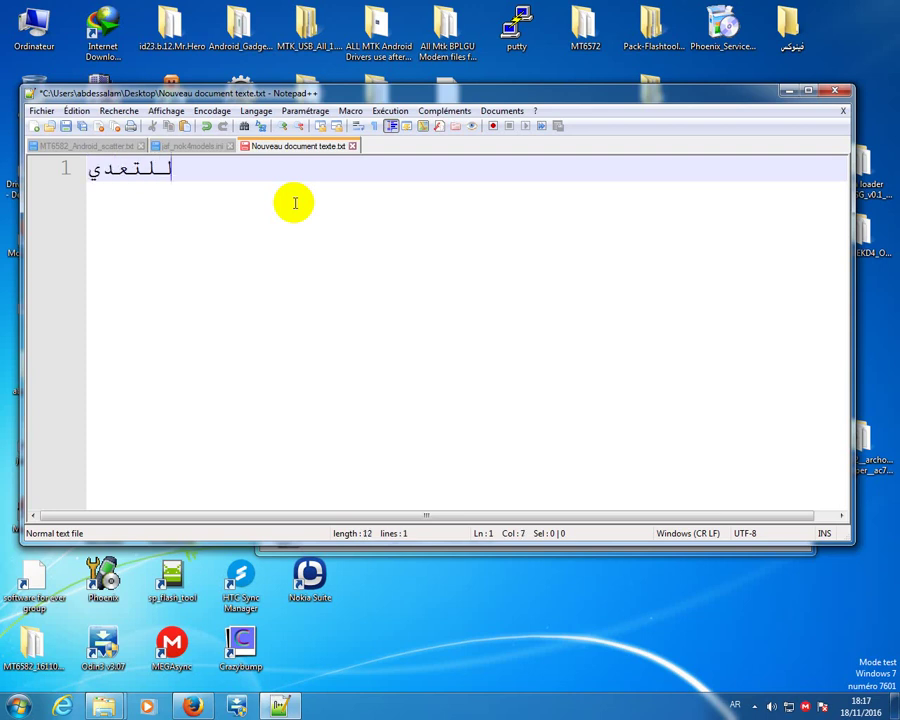
{"action": "type", "text": "ل عل"}
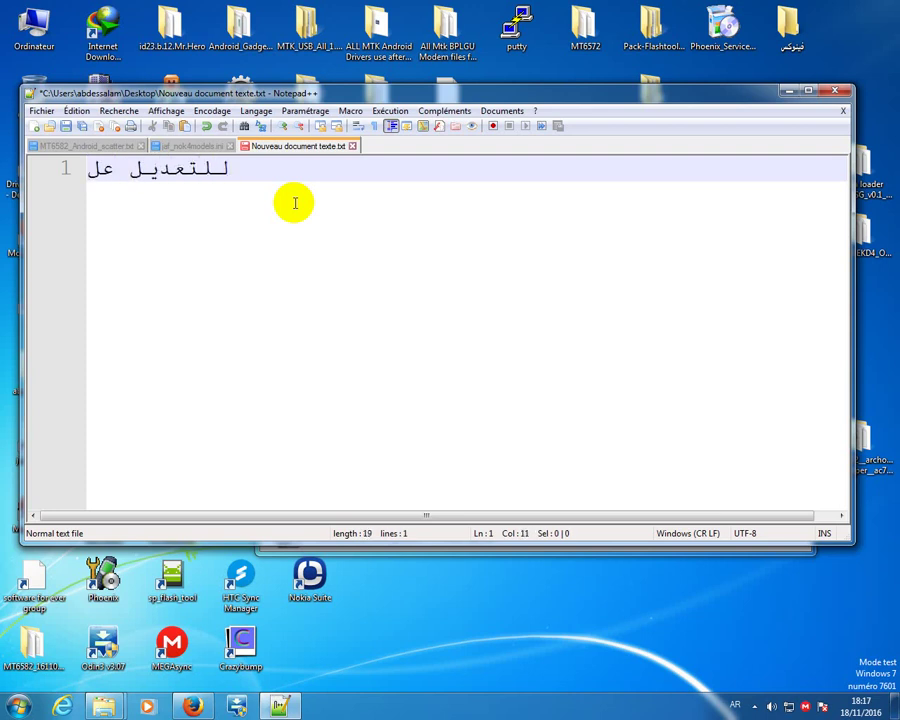
{"action": "type", "text": "ى الم"}
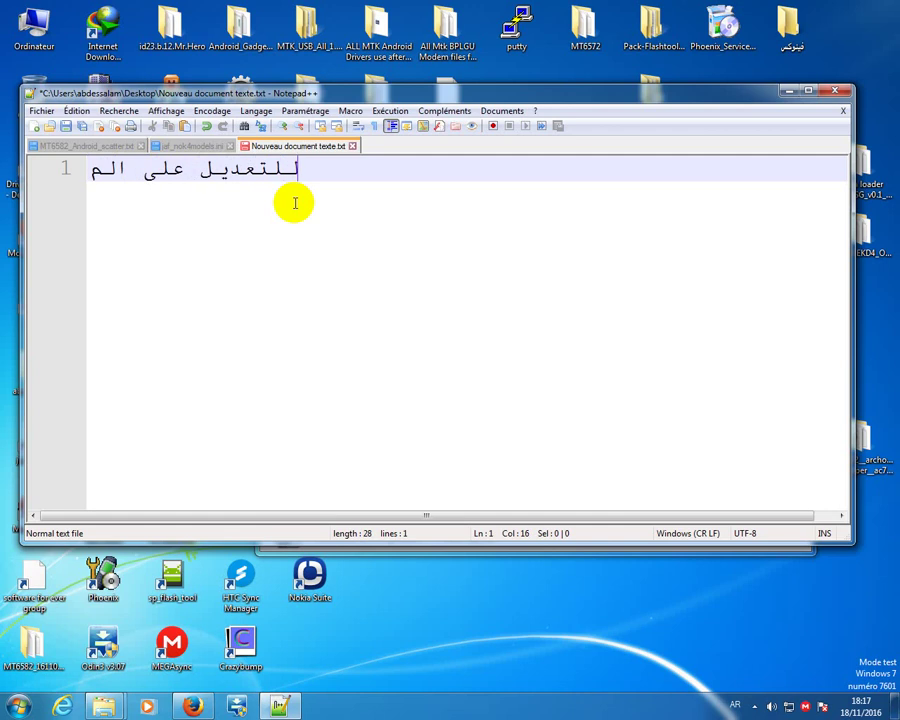
{"action": "type", "text": "ل"}
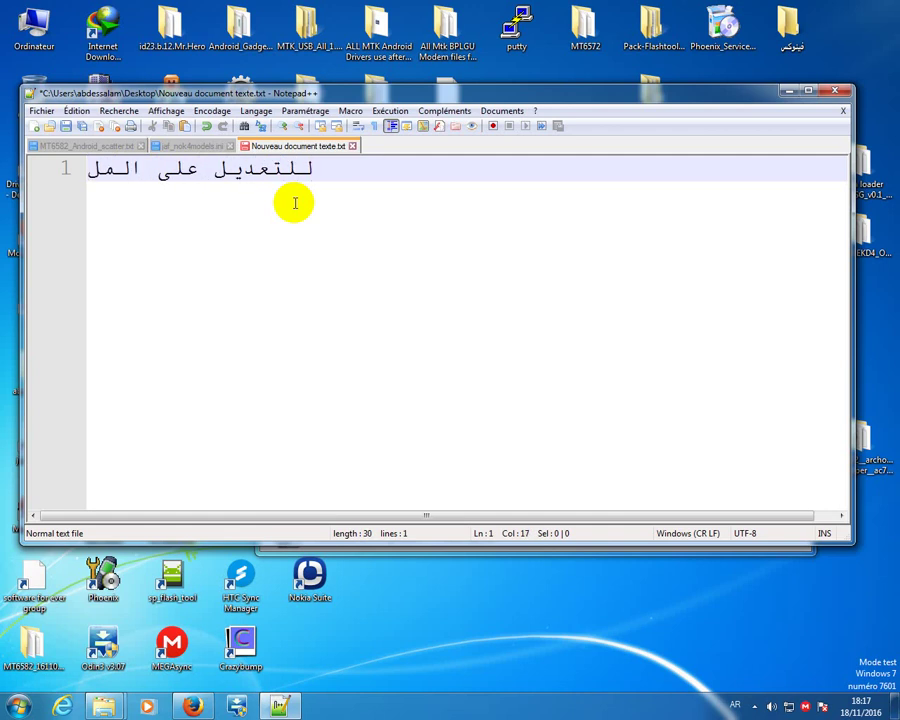
{"action": "type", "text": "ف "}
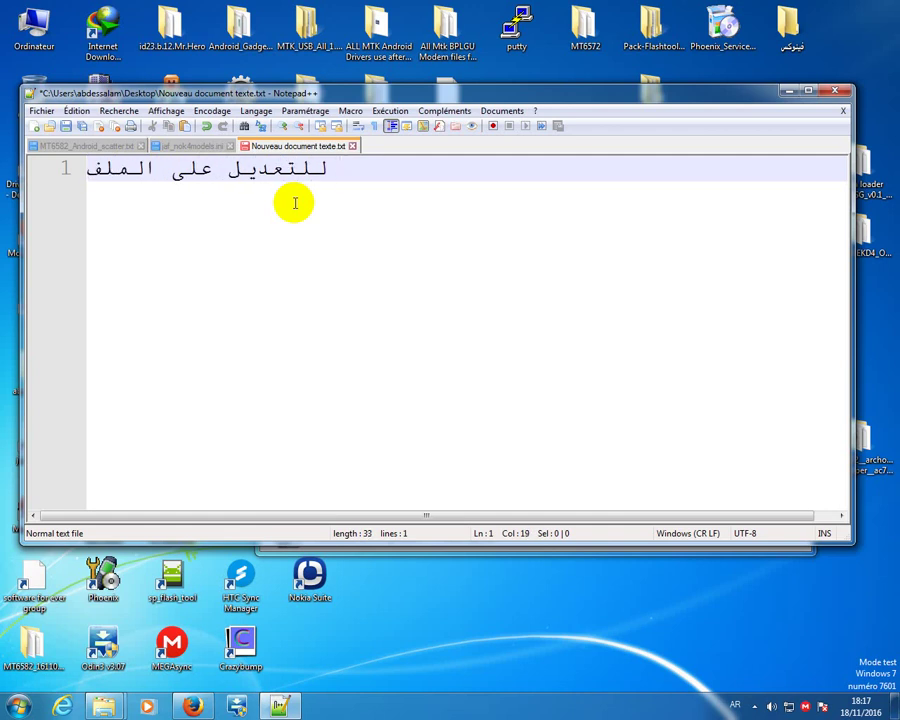
{"action": "type", "text": "قم "}
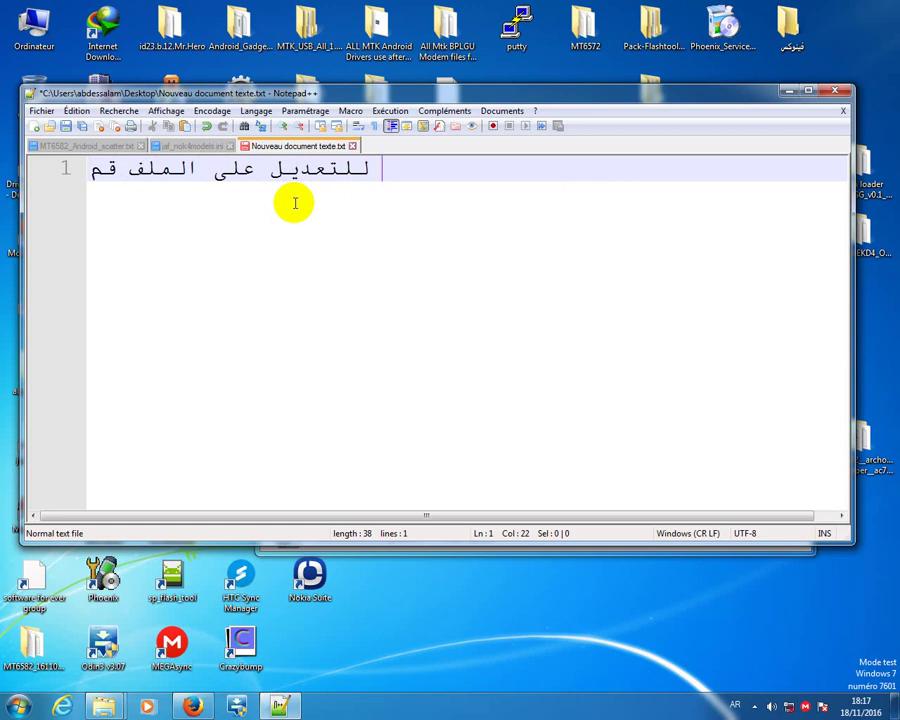
{"action": "type", "text": "بفت"}
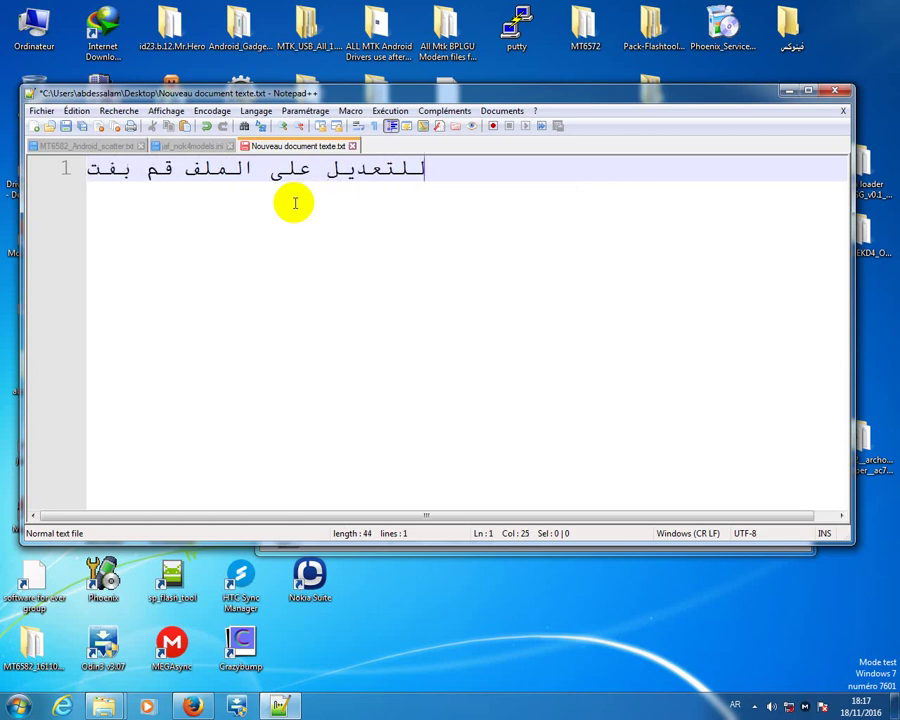
{"action": "type", "text": "ح"}
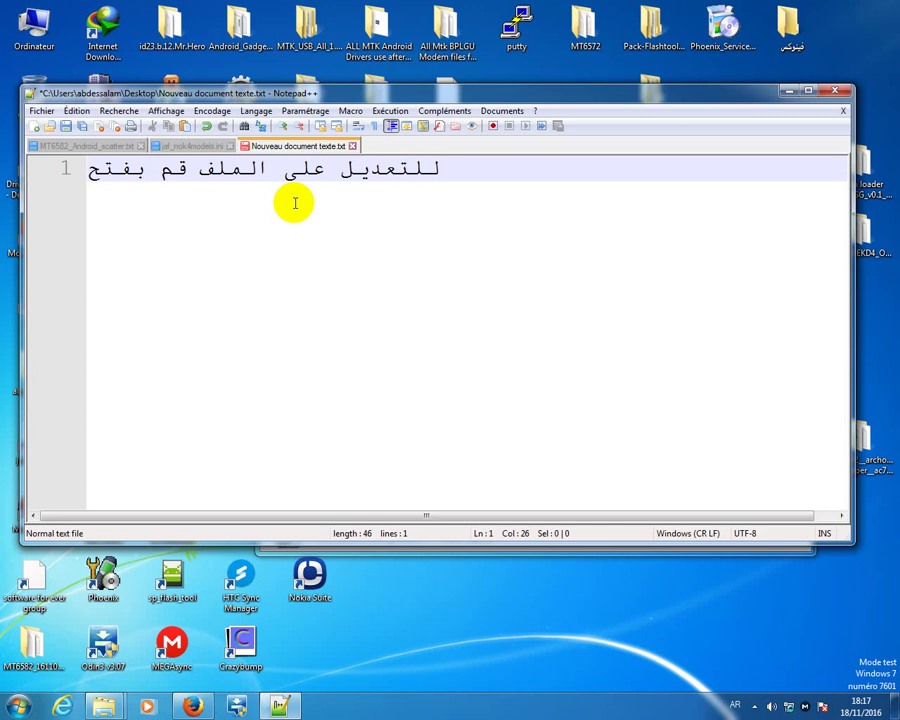
{"action": "type", "text": "ه "}
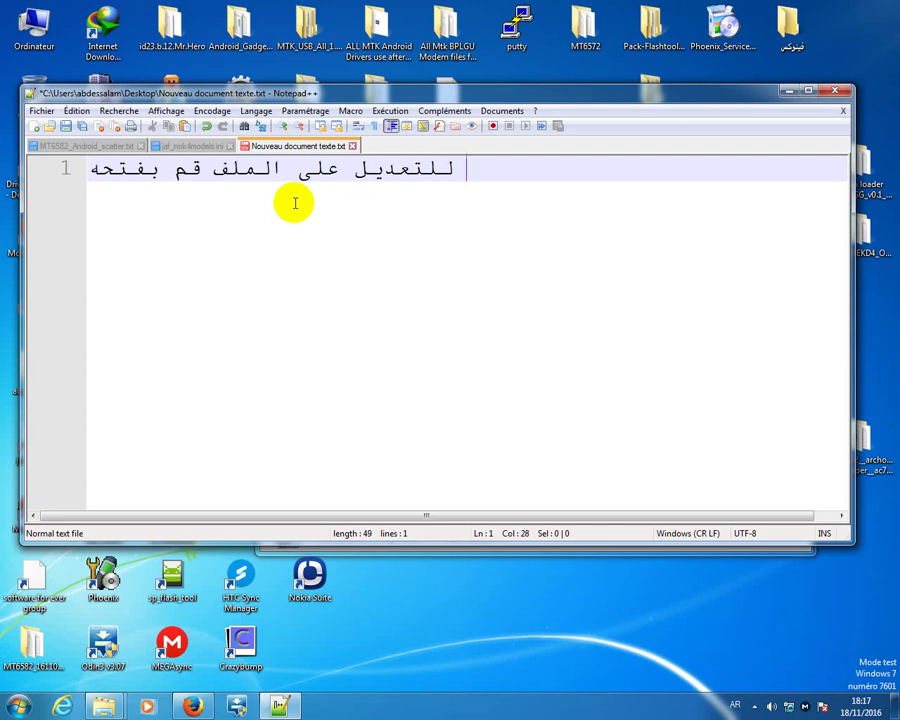
{"action": "type", "text": "ببرن"}
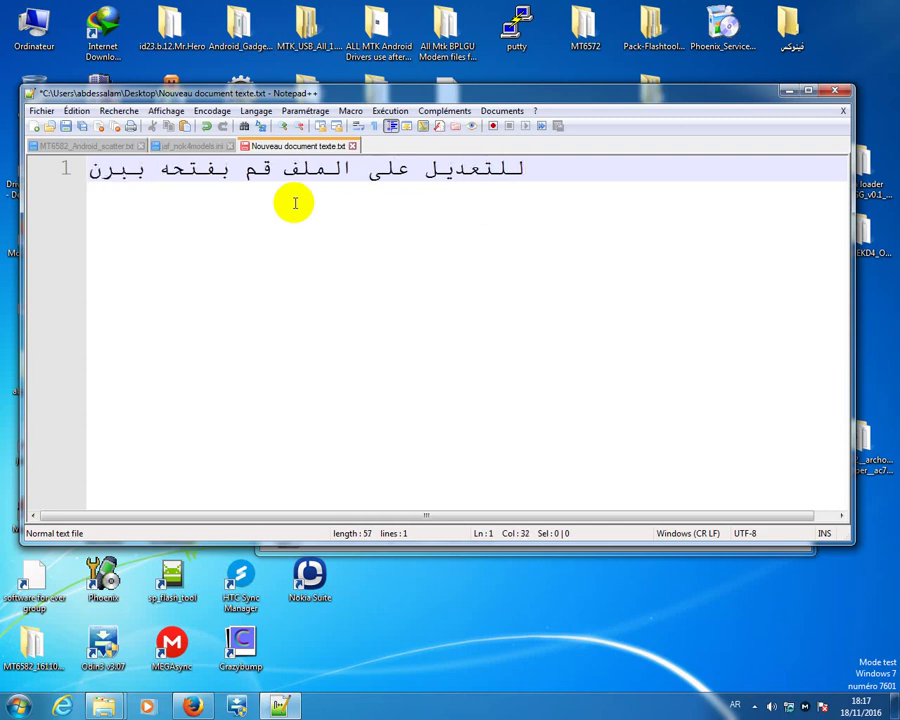
{"action": "type", "text": "امج "}
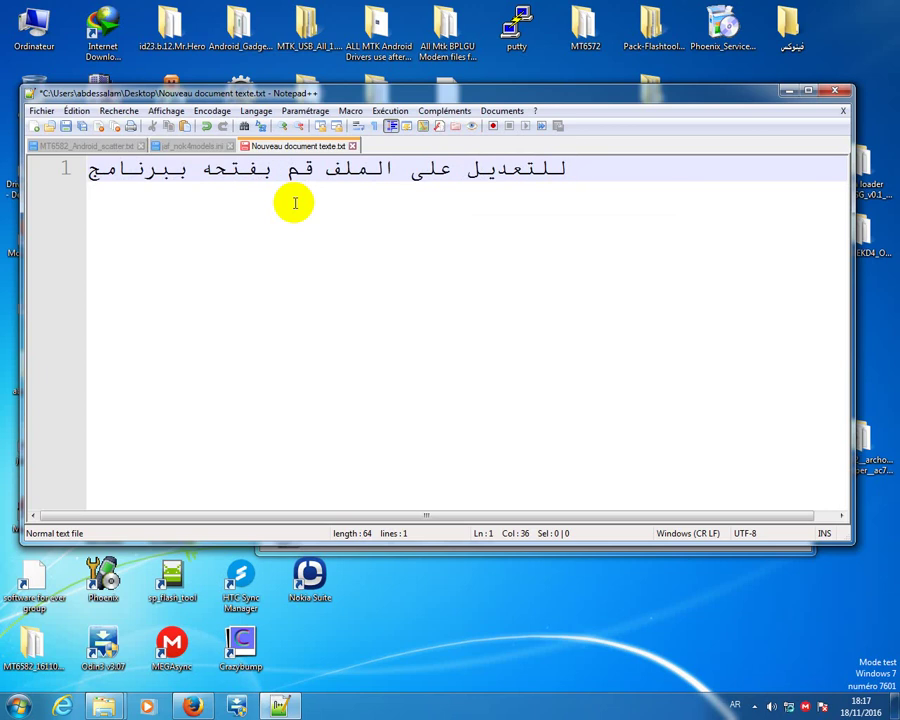
{"action": "type", "text": "نو"}
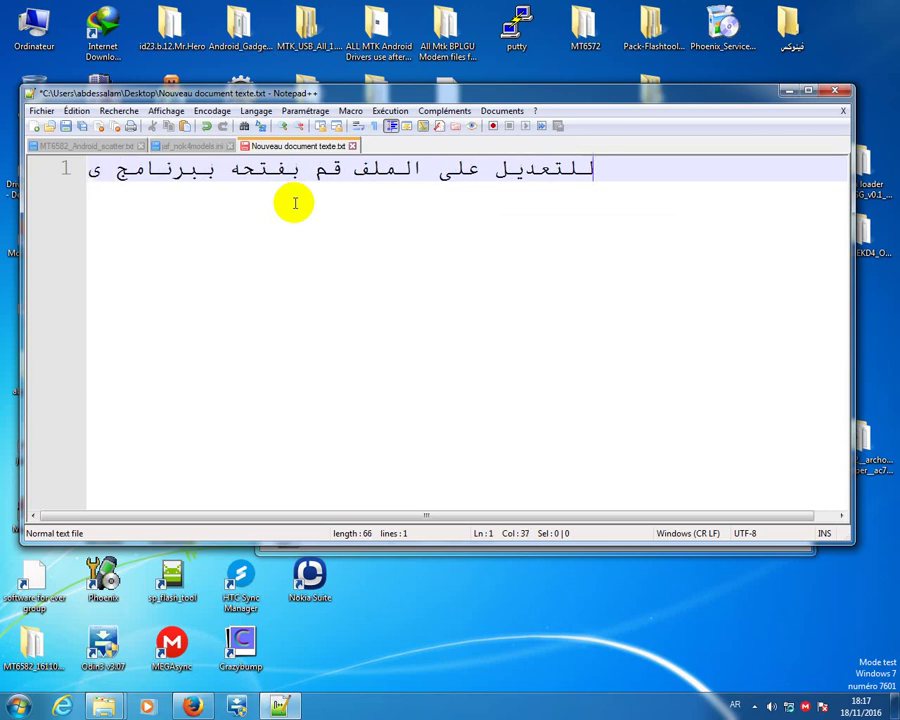
{"action": "key", "text": "BackSpace"}
{"action": "key", "text": "BackSpace"}
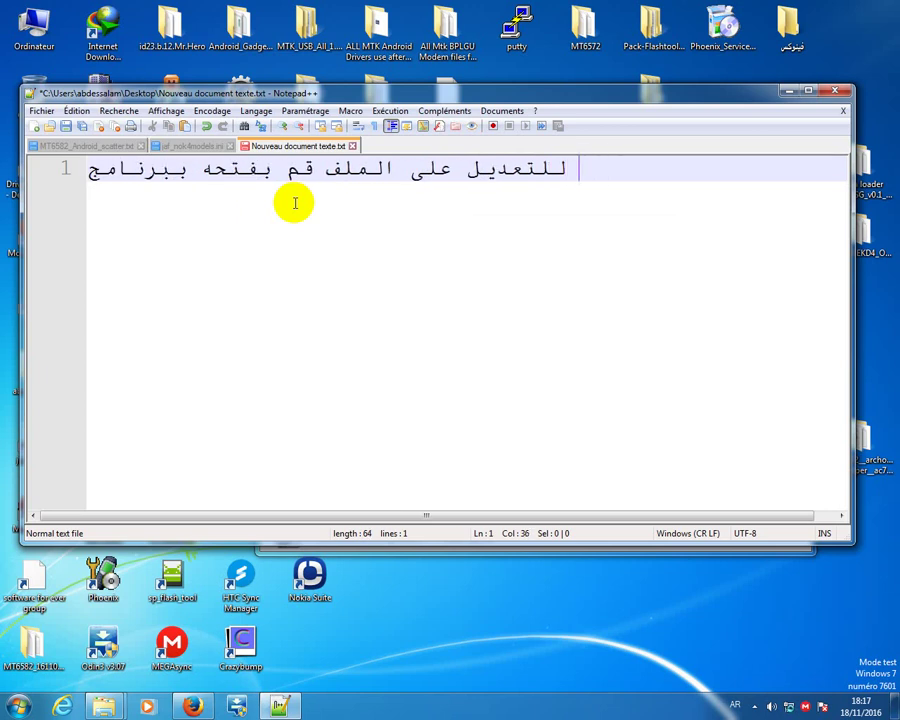
Step: Switch the input language to French (France) and add "NOTPAD ++" on a second line, followed by an empty line
{"action": "left_click", "coordinate": [736, 705]}
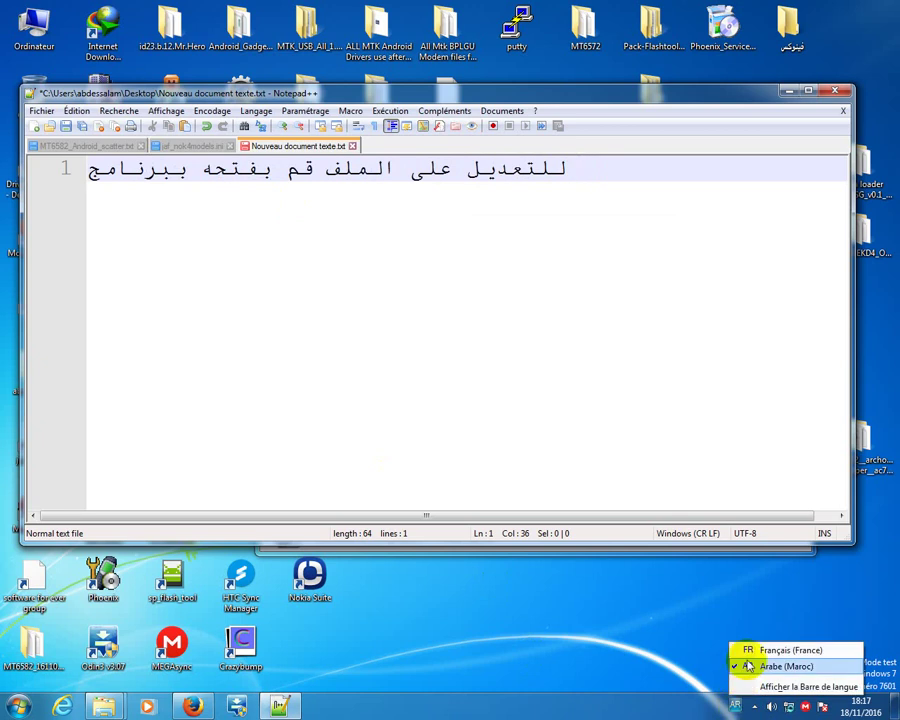
{"action": "left_click", "coordinate": [746, 651]}
{"action": "key", "text": "Return"}
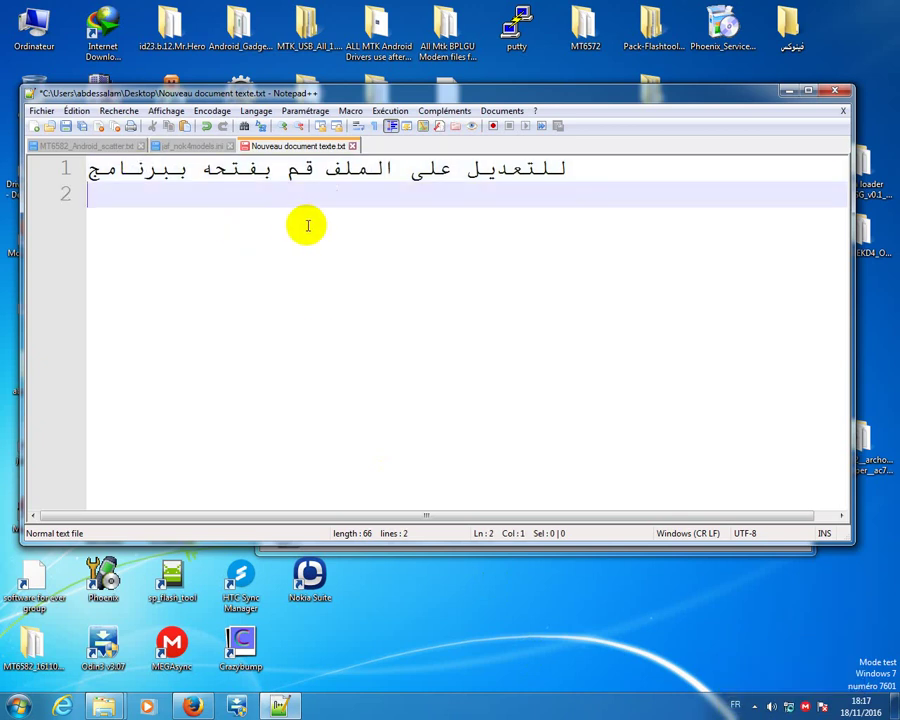
{"action": "type", "text": "NOTPAD ++"}
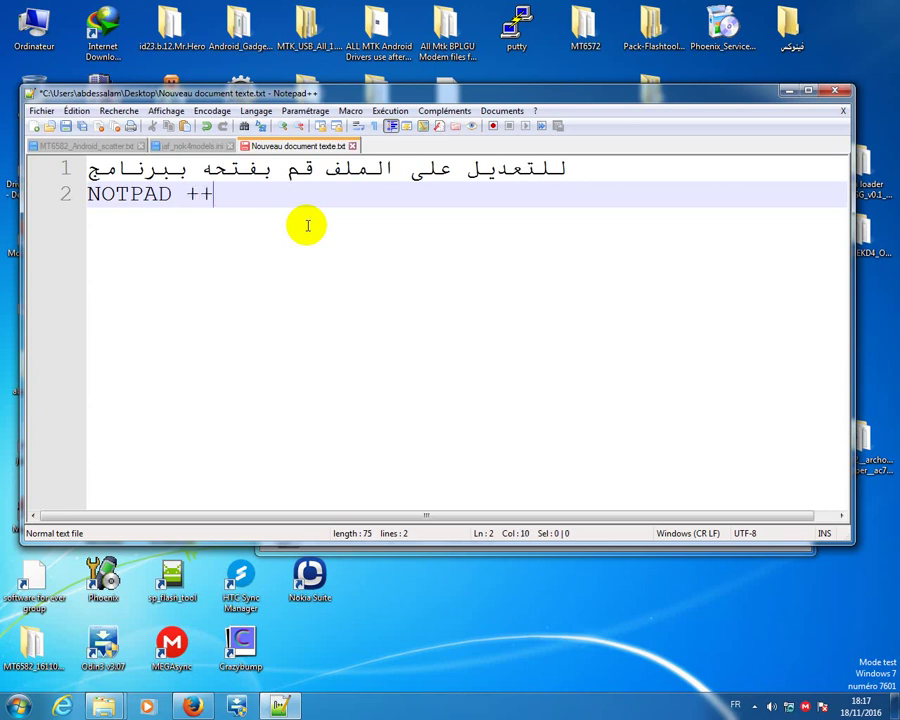
{"action": "key", "text": "Return"}
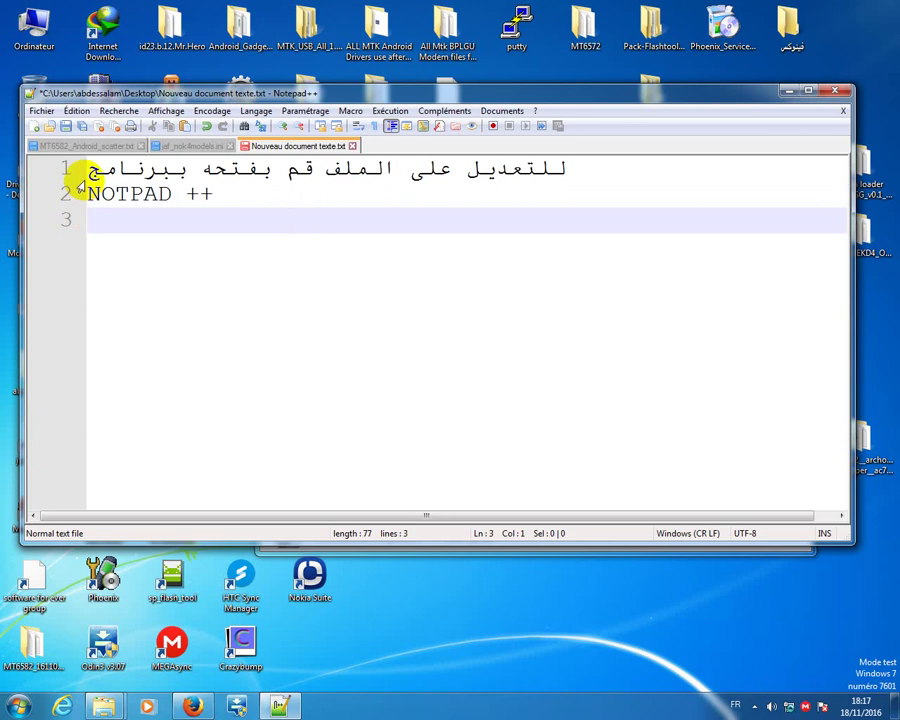
{"action": "left_click_drag", "start_coordinate": [92, 170], "coordinate": [466, 168]}
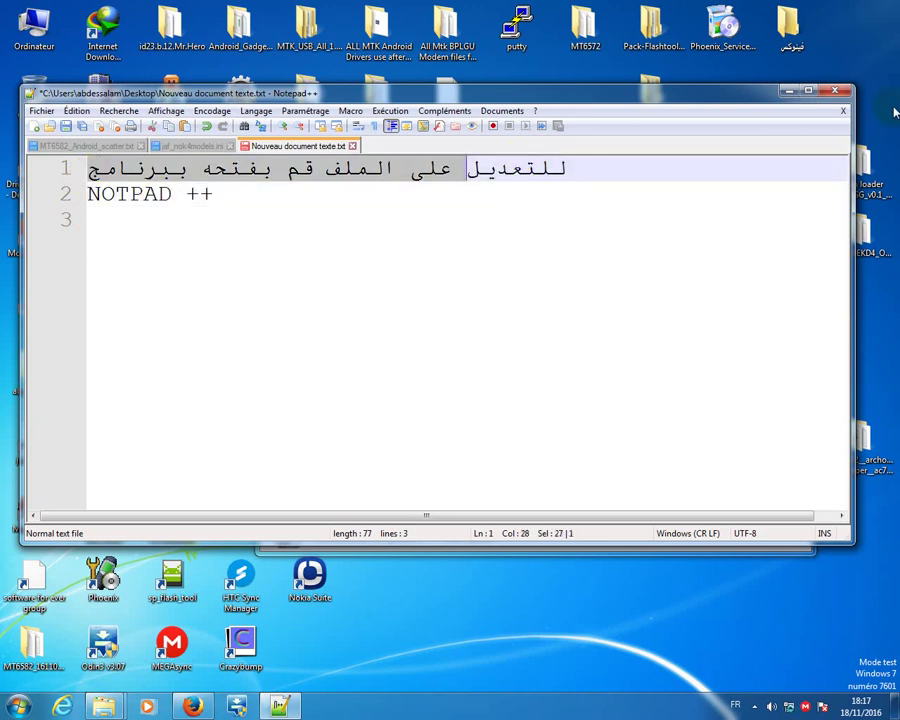
Step: Close the notes window and open jaf_nok4models from the JAF folder for editing in Notepad++
{"action": "left_click", "coordinate": [836, 93]}
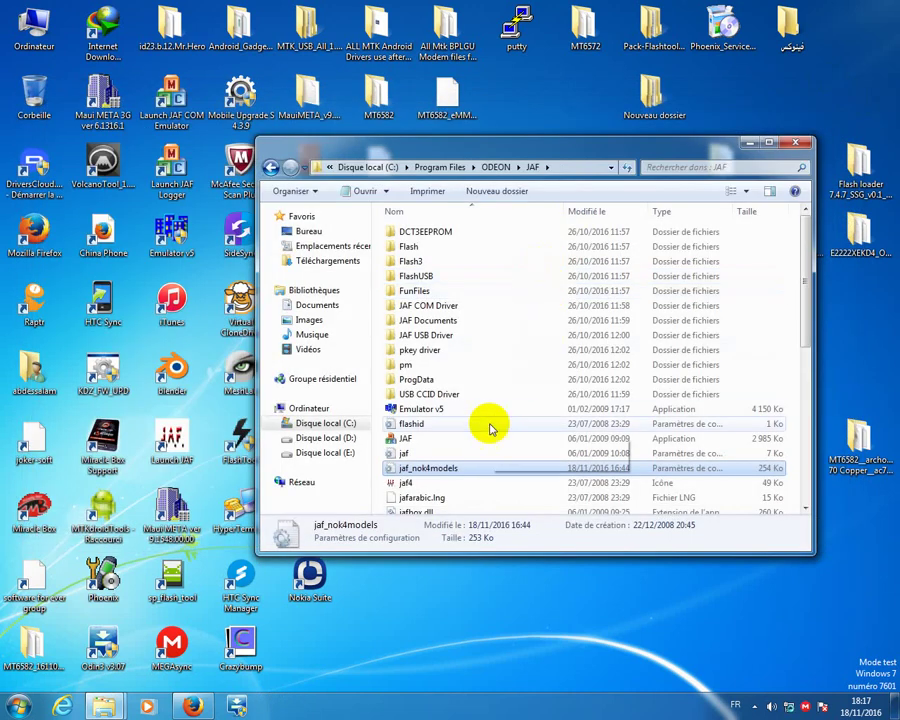
{"action": "right_click", "coordinate": [432, 476]}
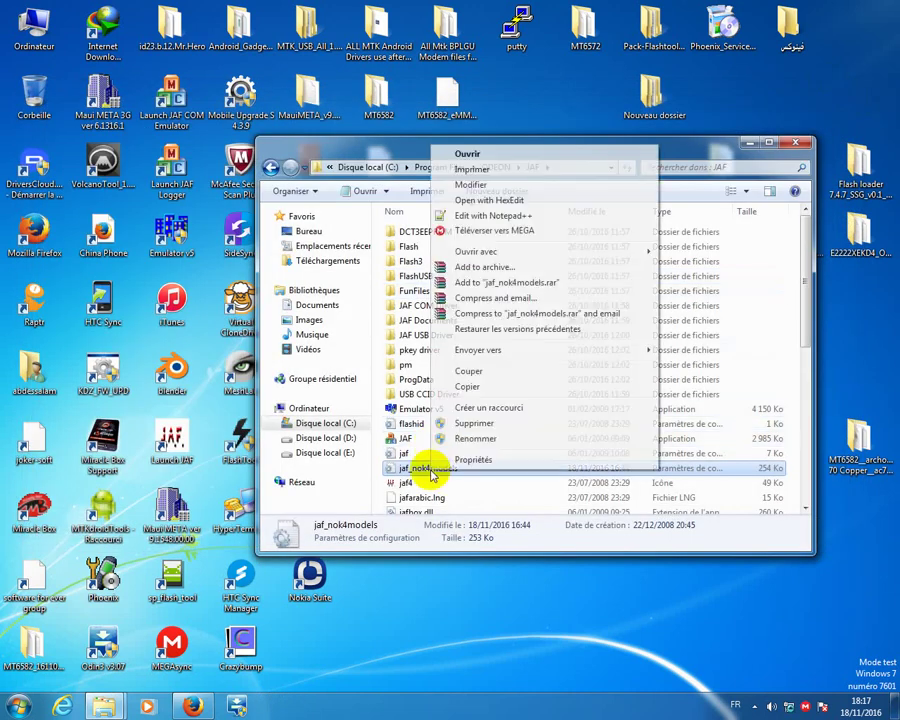
{"action": "left_click", "coordinate": [487, 218]}
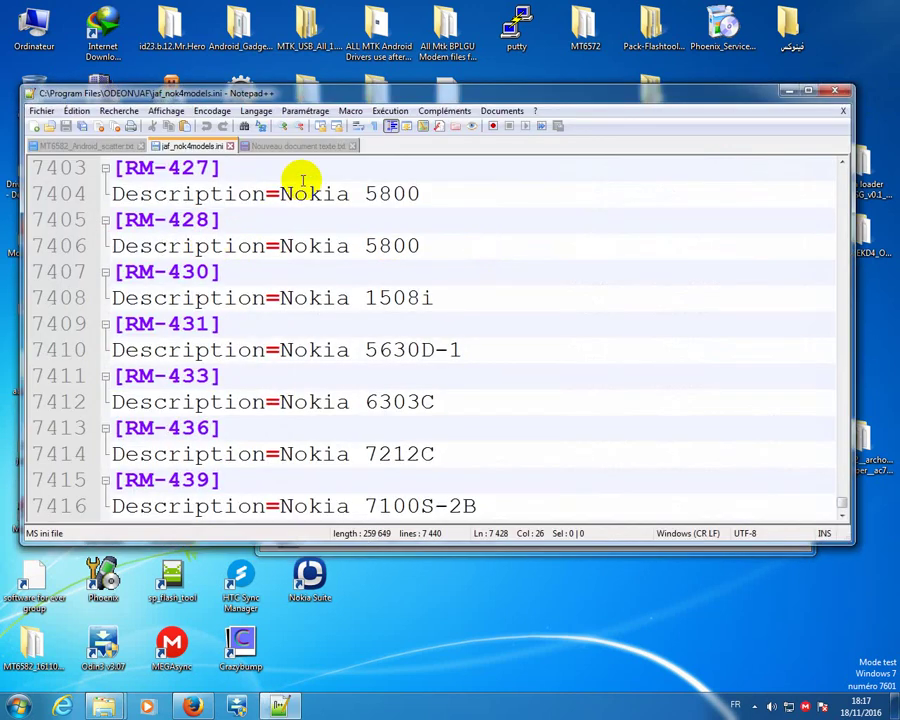
Step: Zoom out the text of jaf_nok4models.ini to fit more model entries, and return to the notes document
{"action": "left_click", "coordinate": [297, 128]}
{"action": "left_click", "coordinate": [297, 128]}
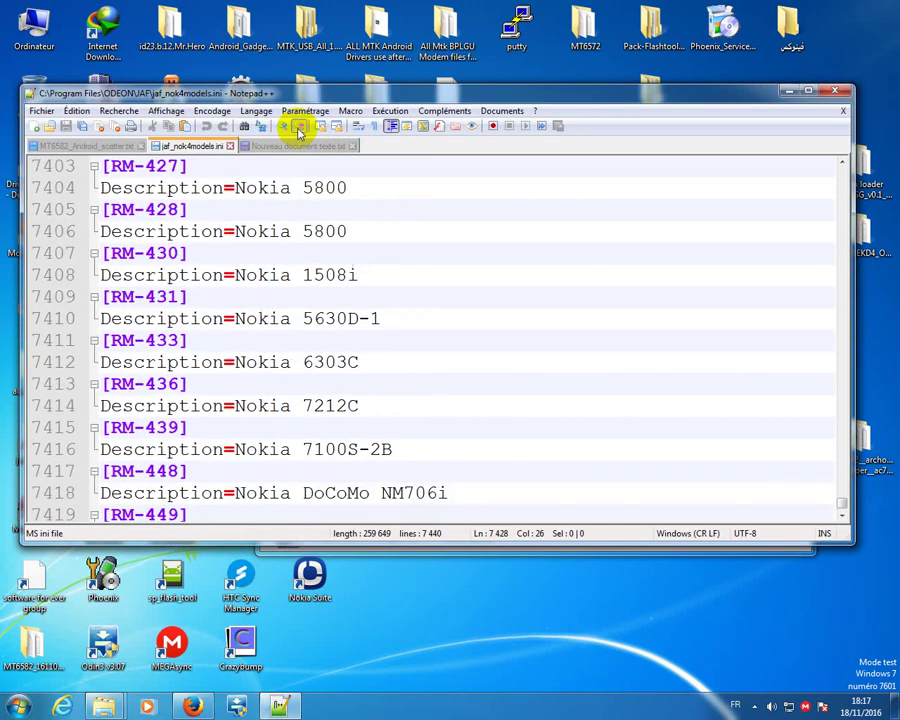
{"action": "left_click", "coordinate": [297, 128]}
{"action": "left_click", "coordinate": [297, 128]}
{"action": "left_click", "coordinate": [297, 128]}
{"action": "left_click", "coordinate": [297, 128]}
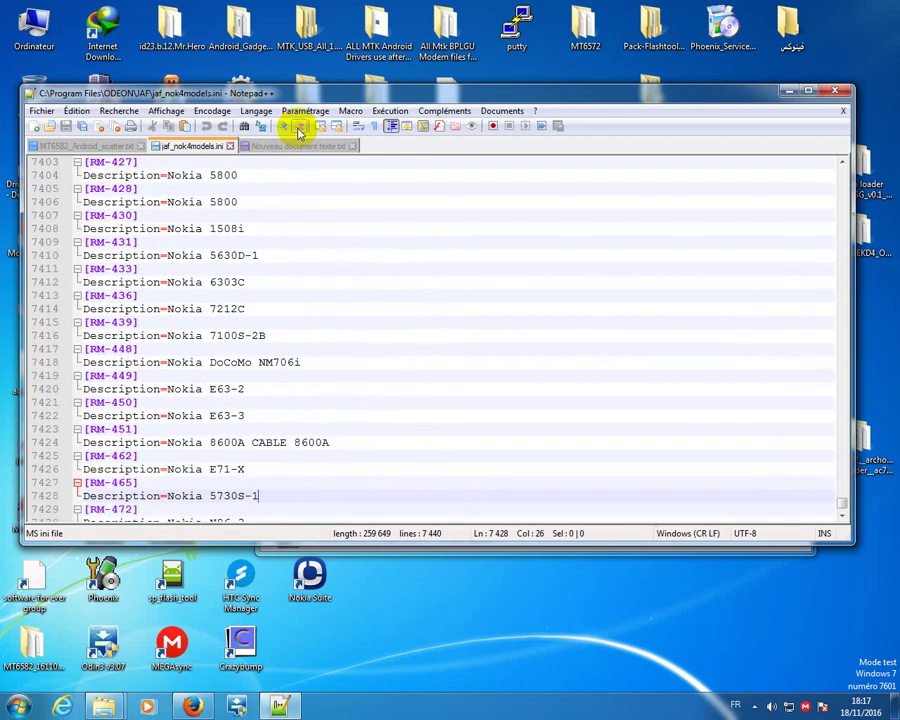
{"action": "left_click", "coordinate": [297, 128]}
{"action": "left_click", "coordinate": [297, 128]}
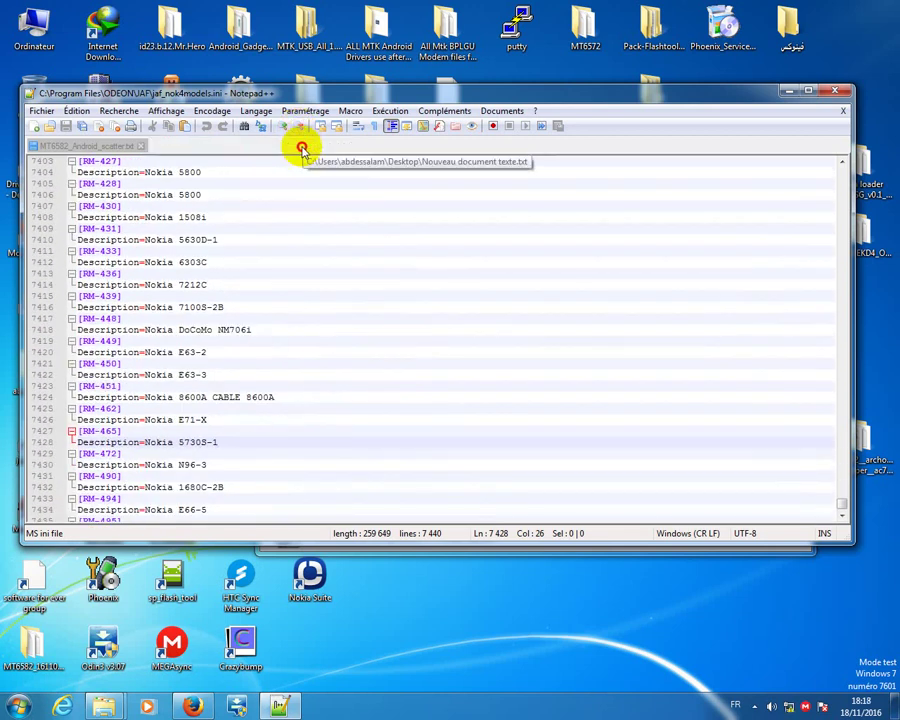
{"action": "left_click", "coordinate": [300, 146]}
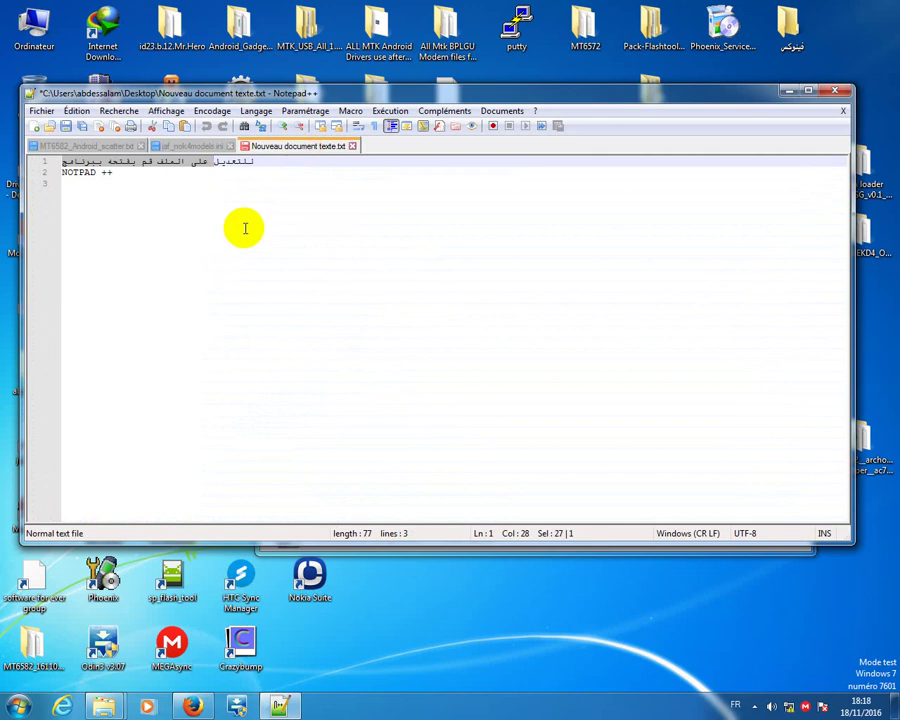